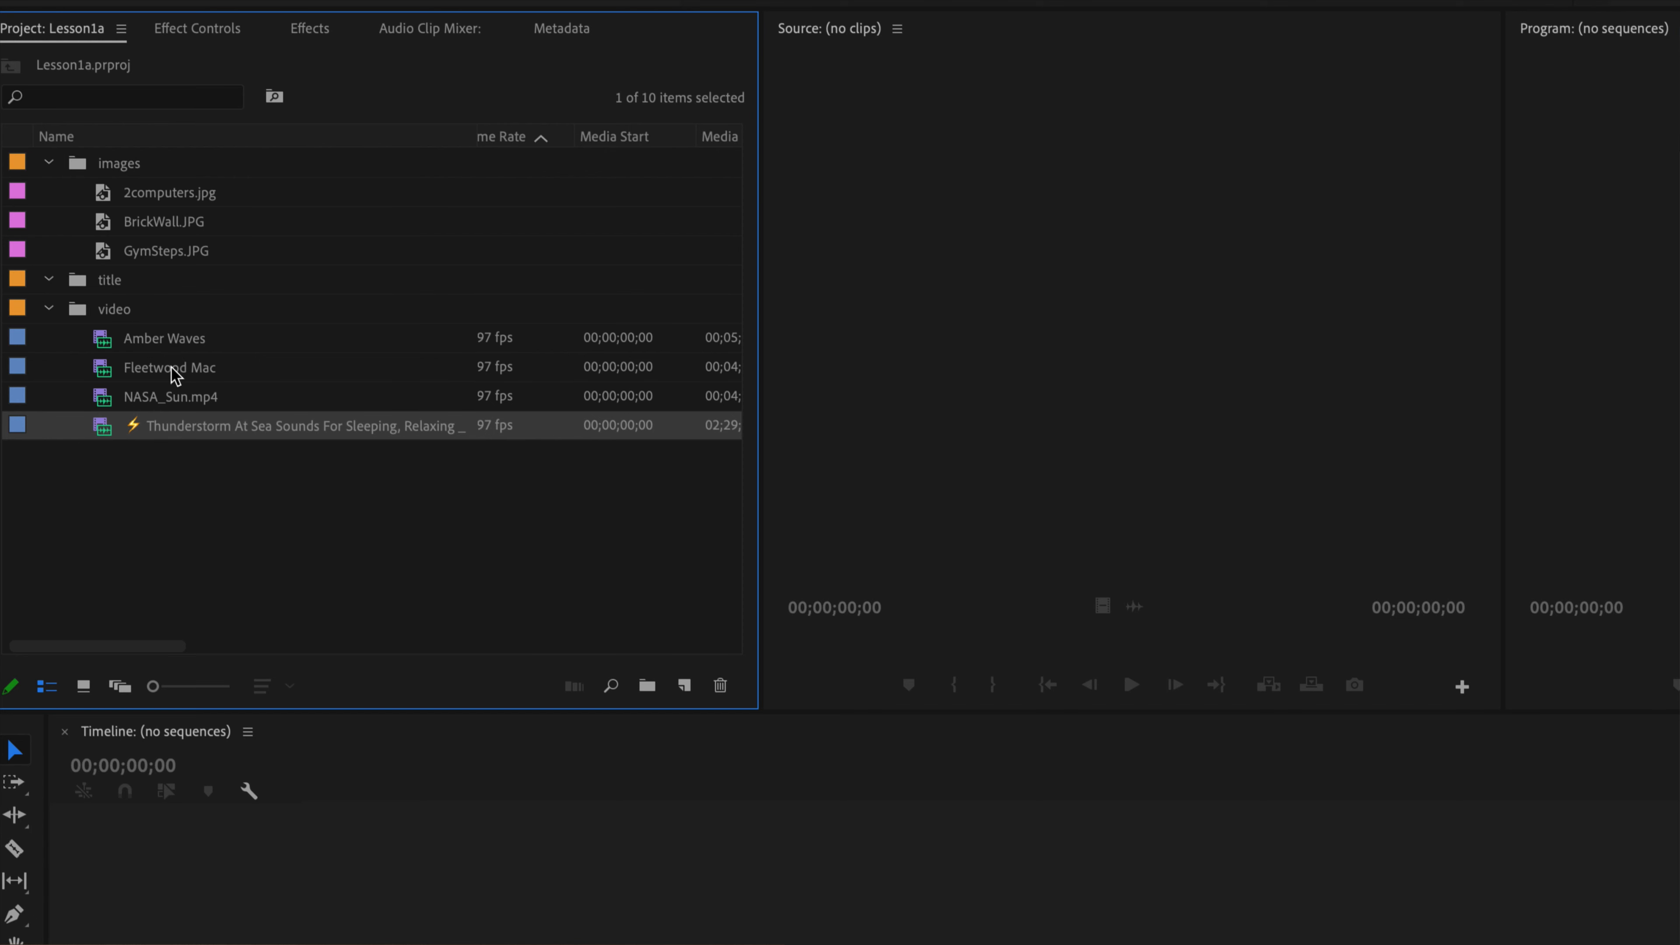
pyautogui.moveTo(187, 426)
pyautogui.click(173, 372)
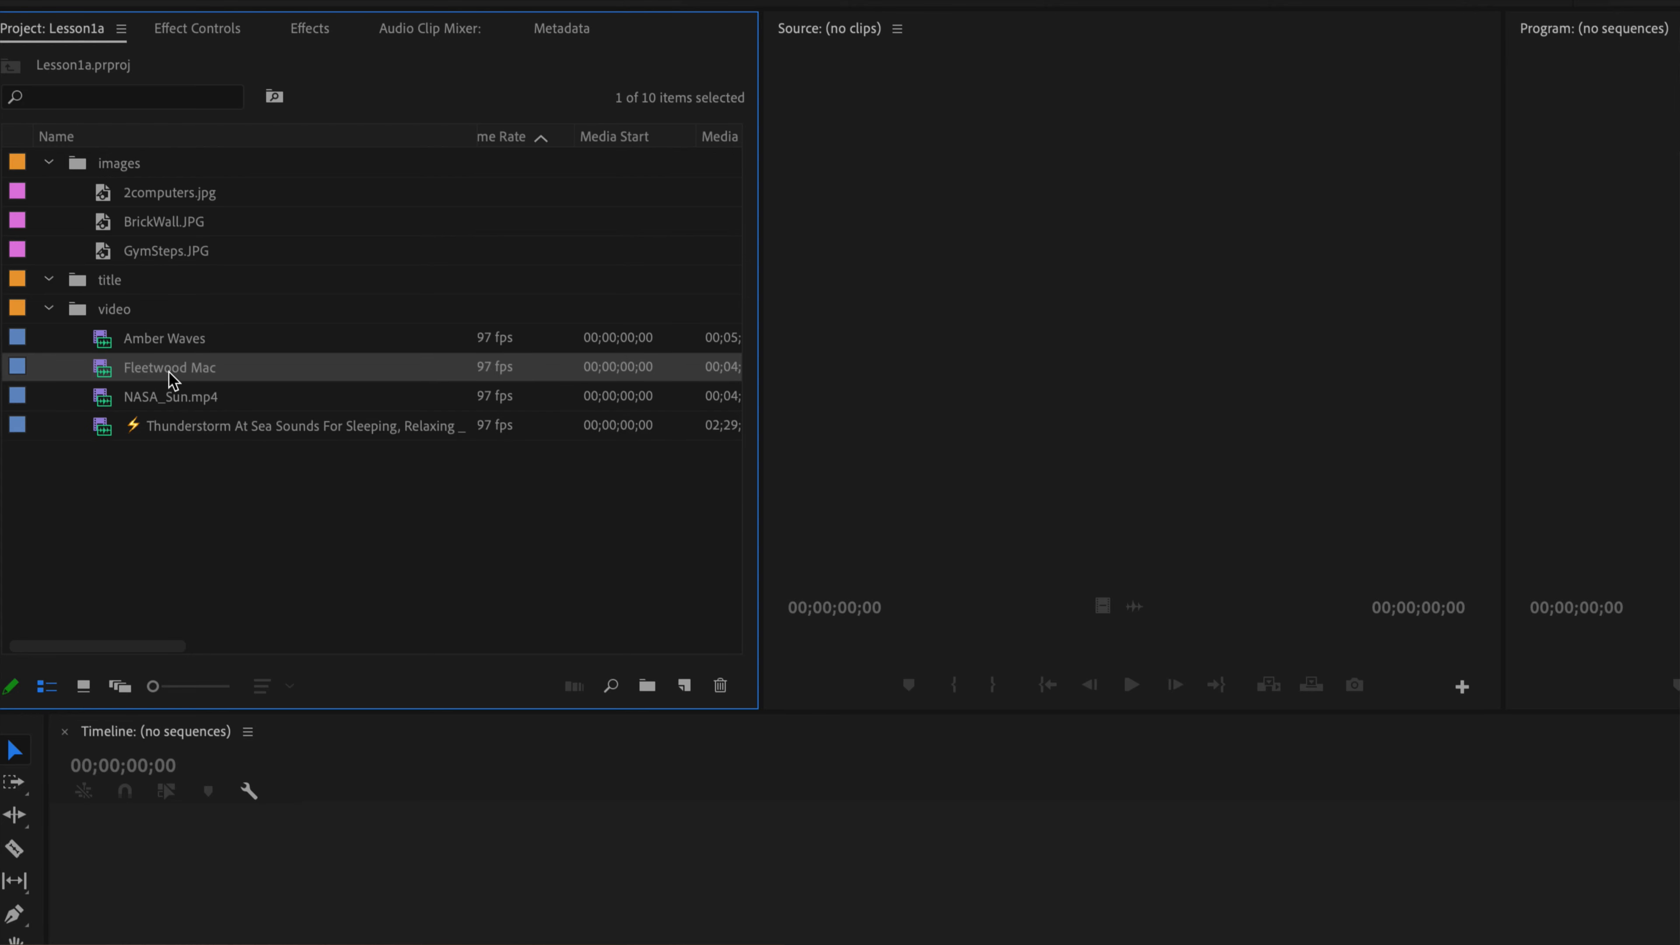
pyautogui.click(178, 430)
pyautogui.click(173, 374)
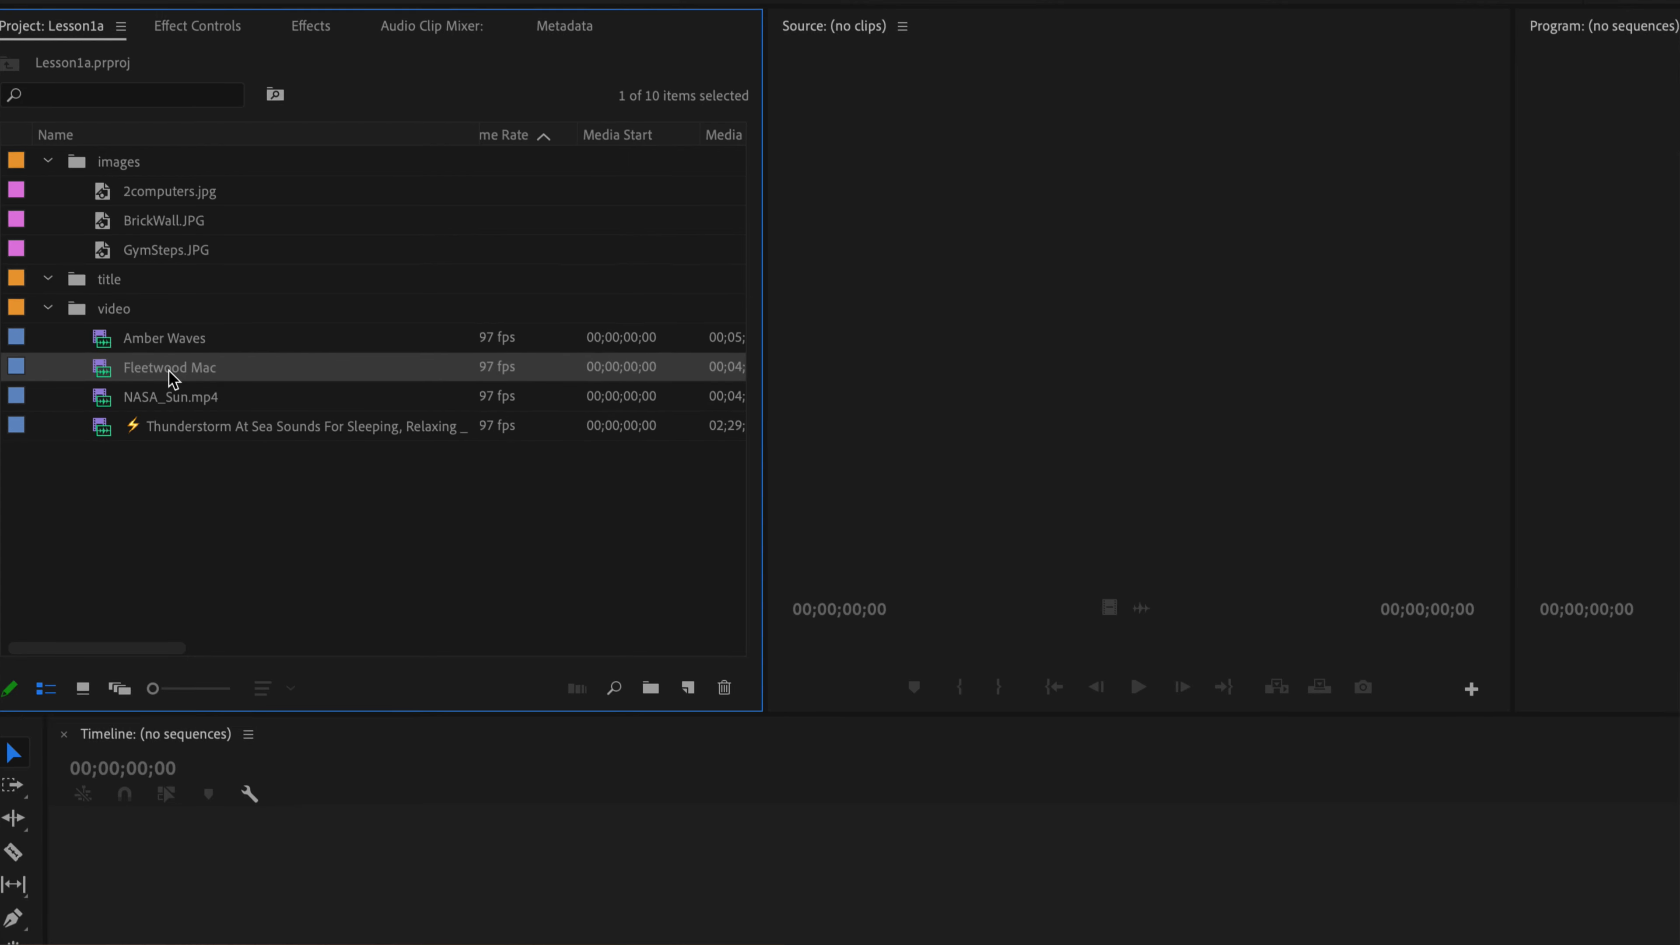
pyautogui.click(157, 343)
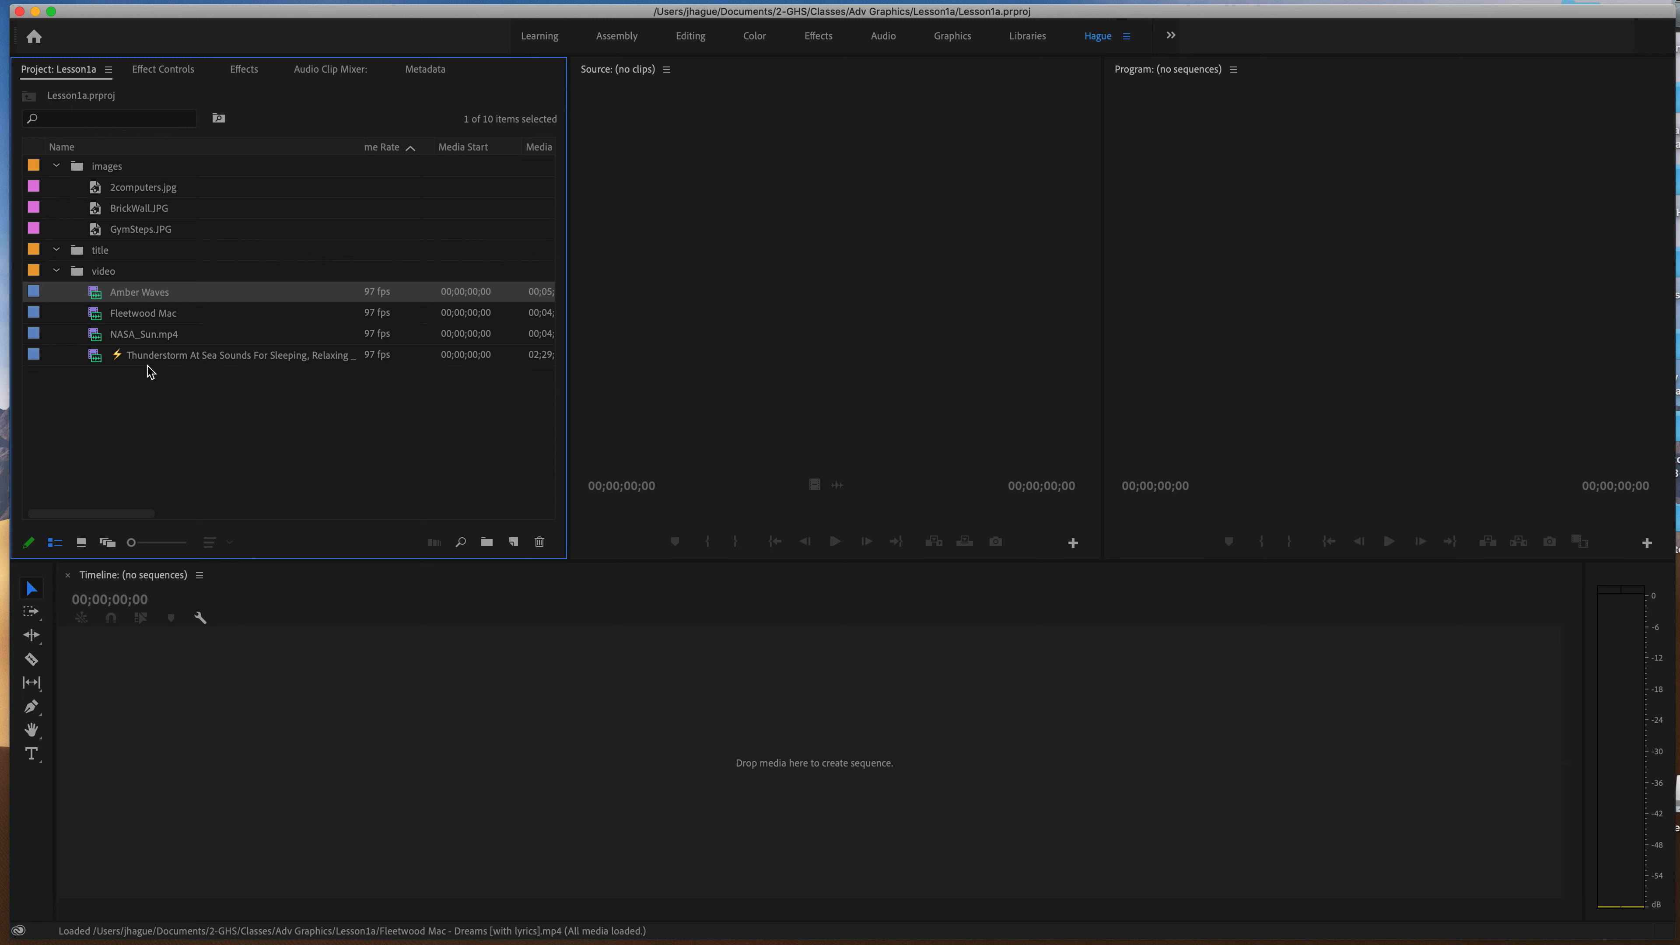
pyautogui.click(152, 210)
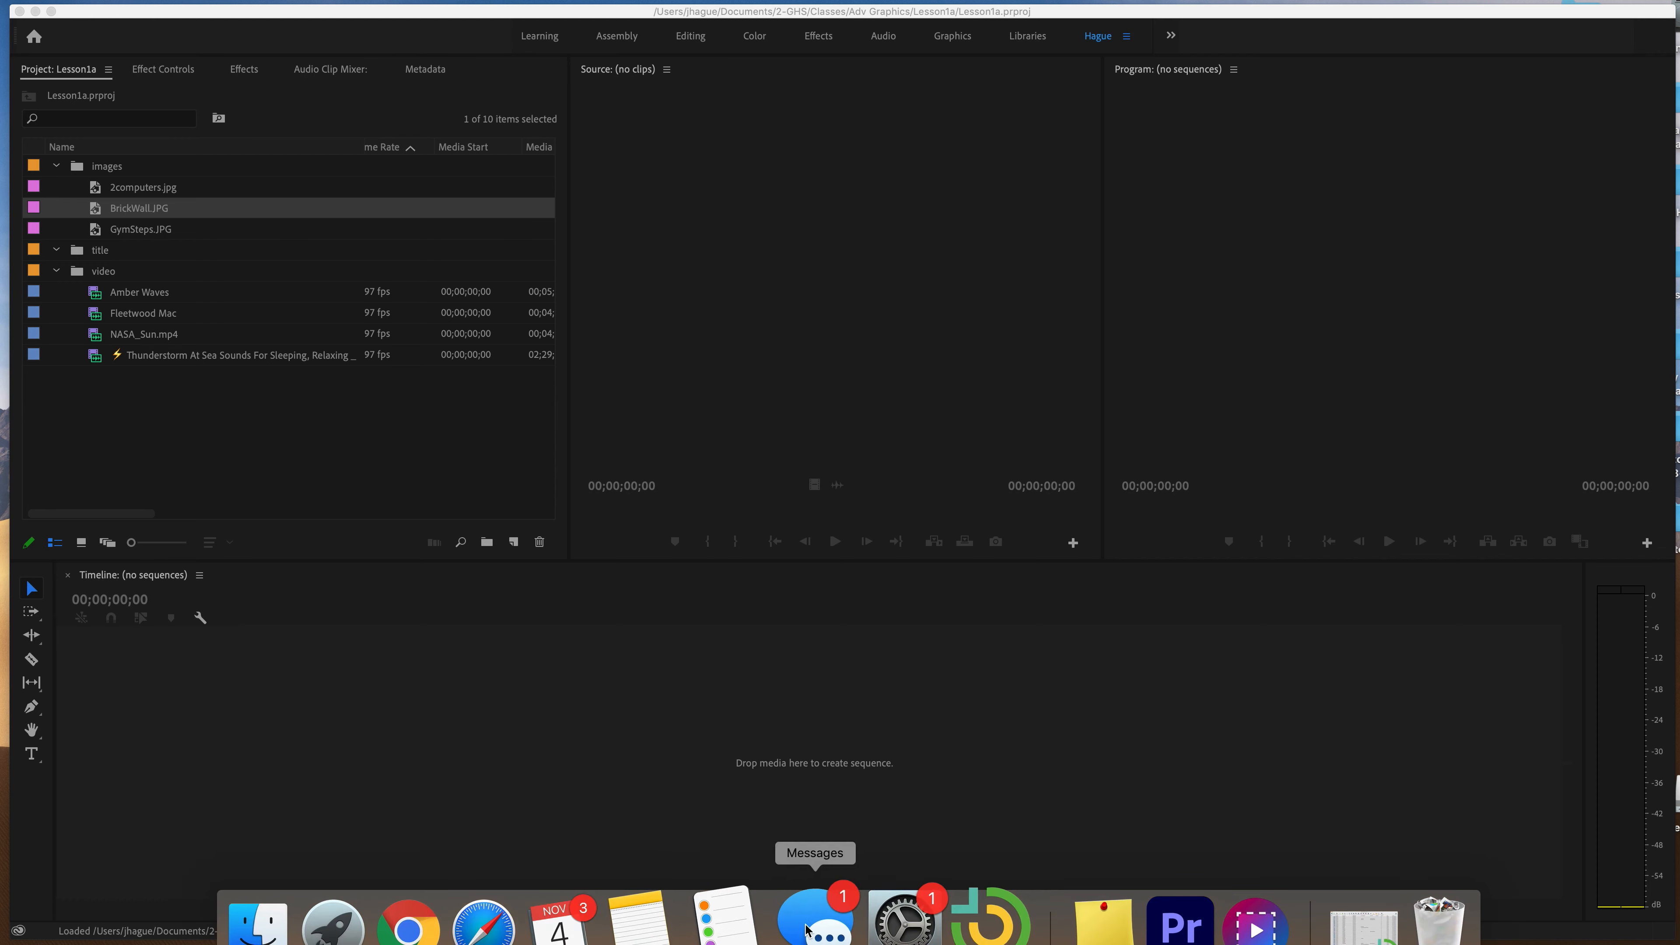
# Switch to Chrome and open the Downloadable Media Drive folder from the Adv Graphics classwork in Google Classroom, closing its duplicate tab.
pyautogui.click(424, 923)
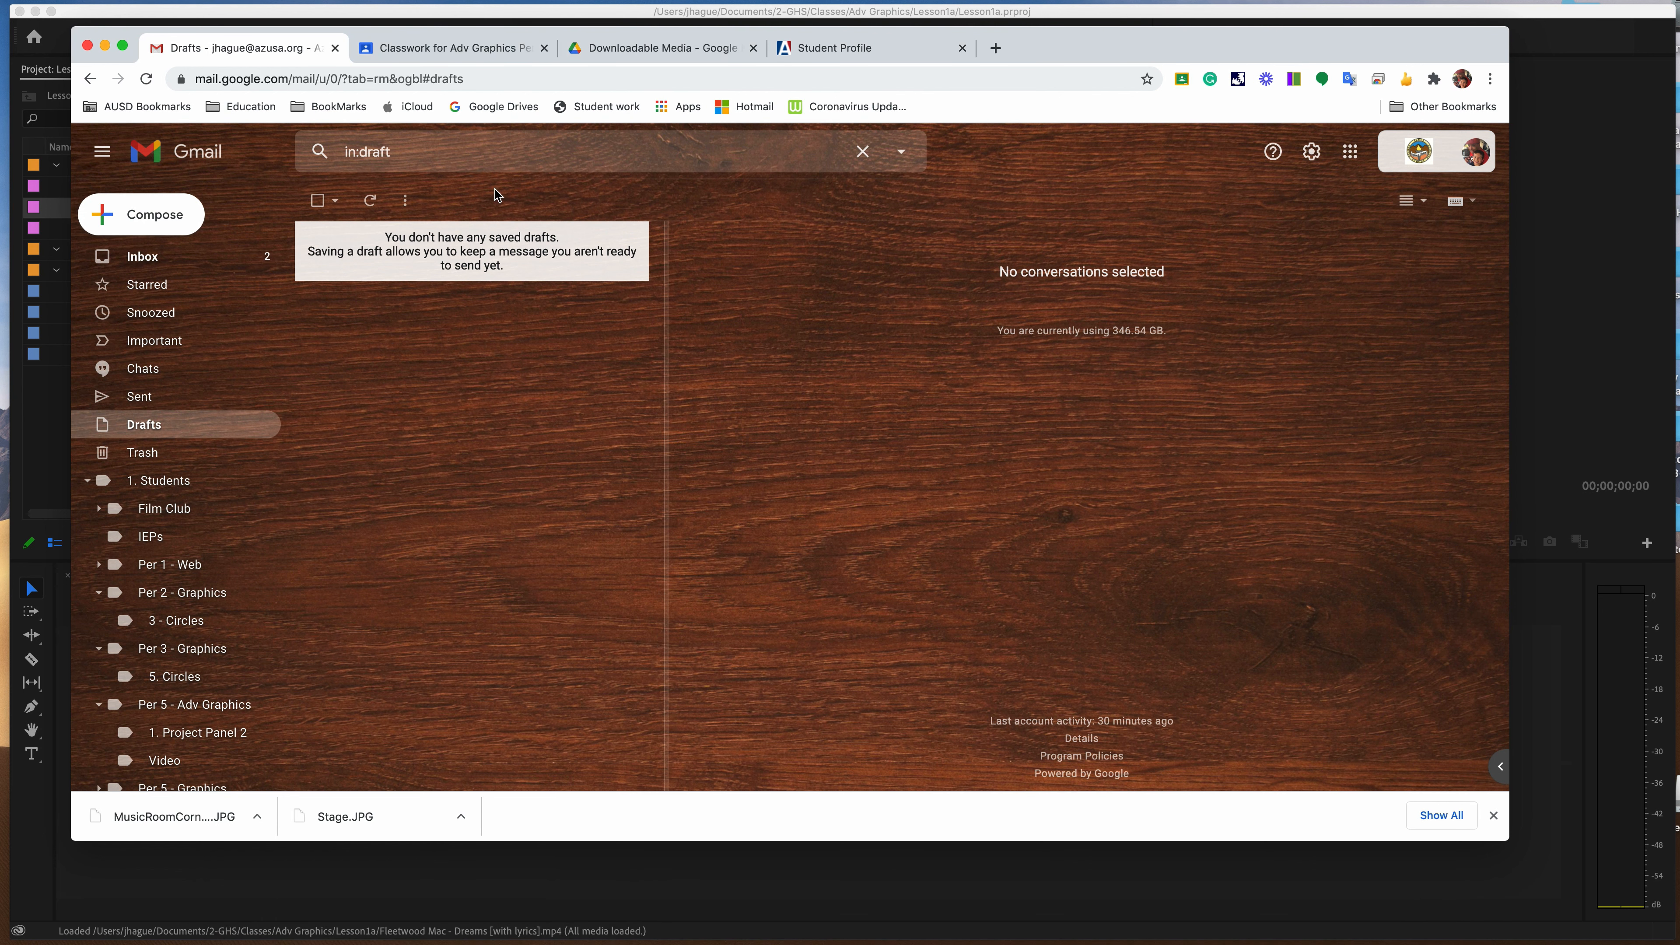
pyautogui.click(447, 58)
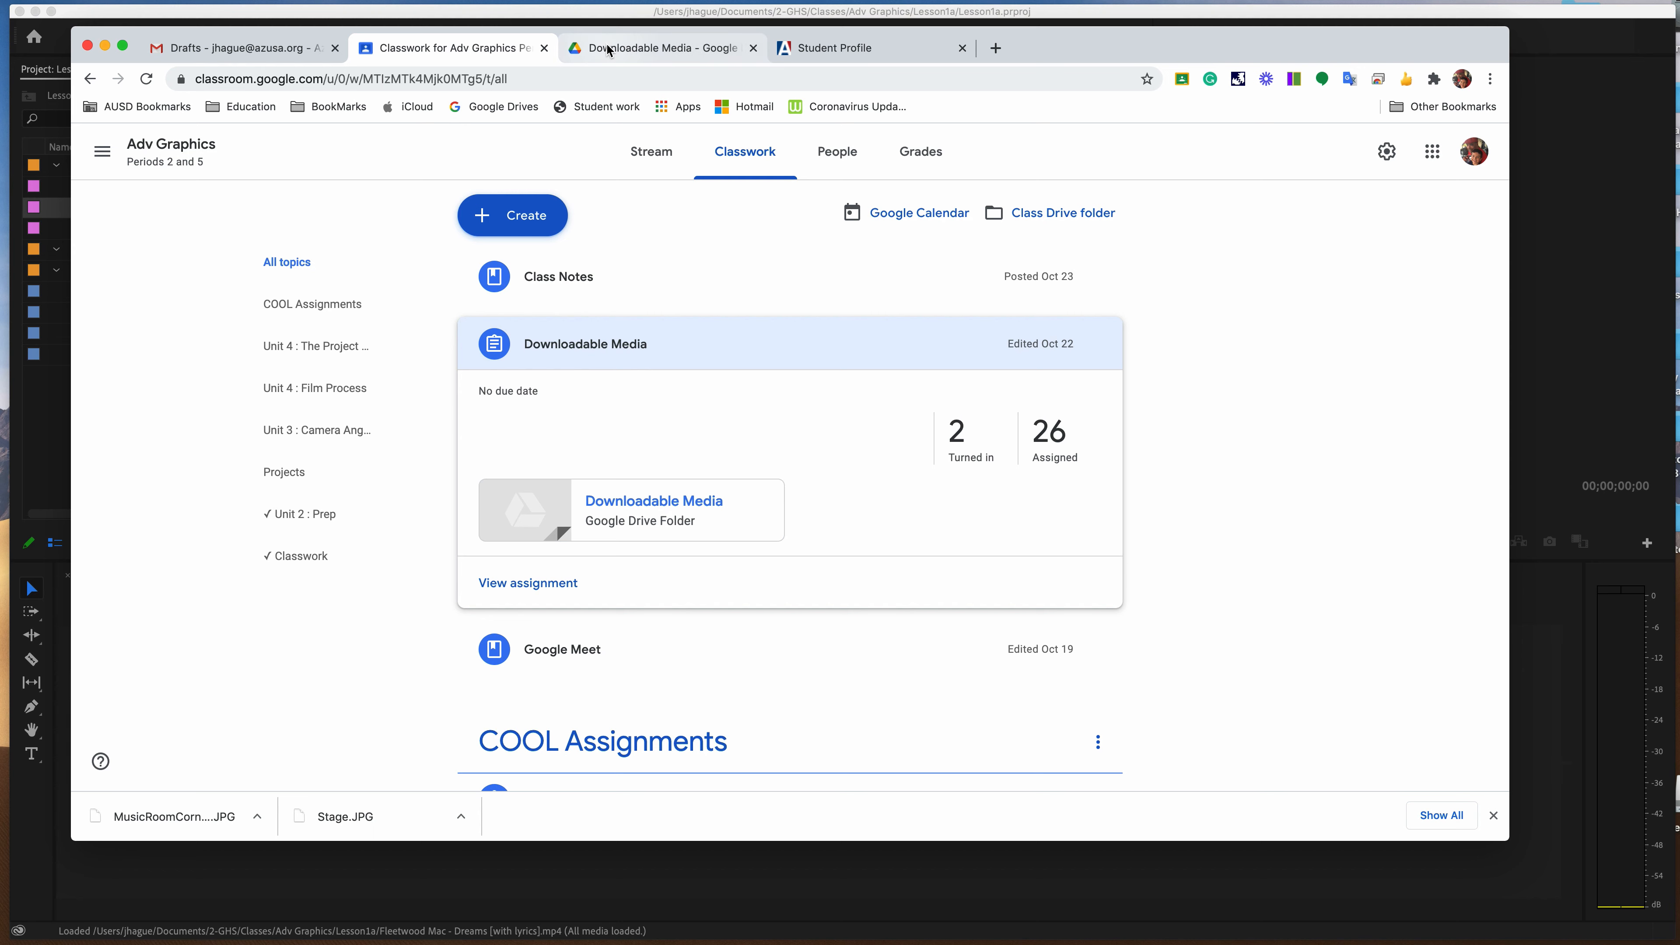
pyautogui.click(162, 145)
pyautogui.click(746, 159)
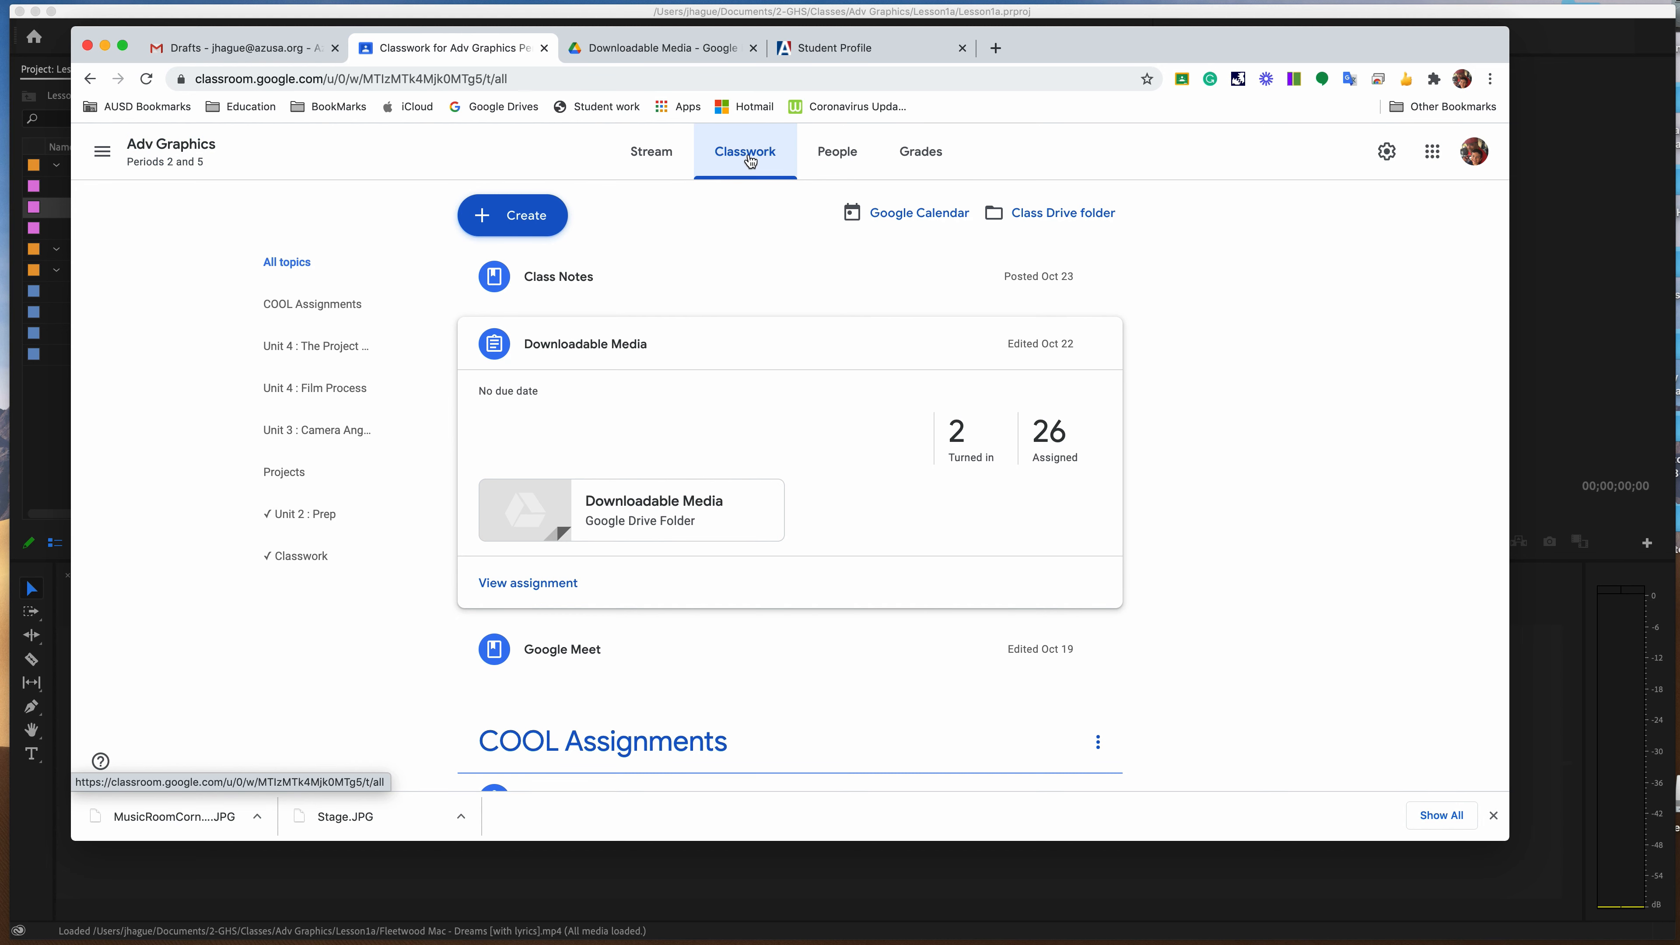
pyautogui.click(655, 516)
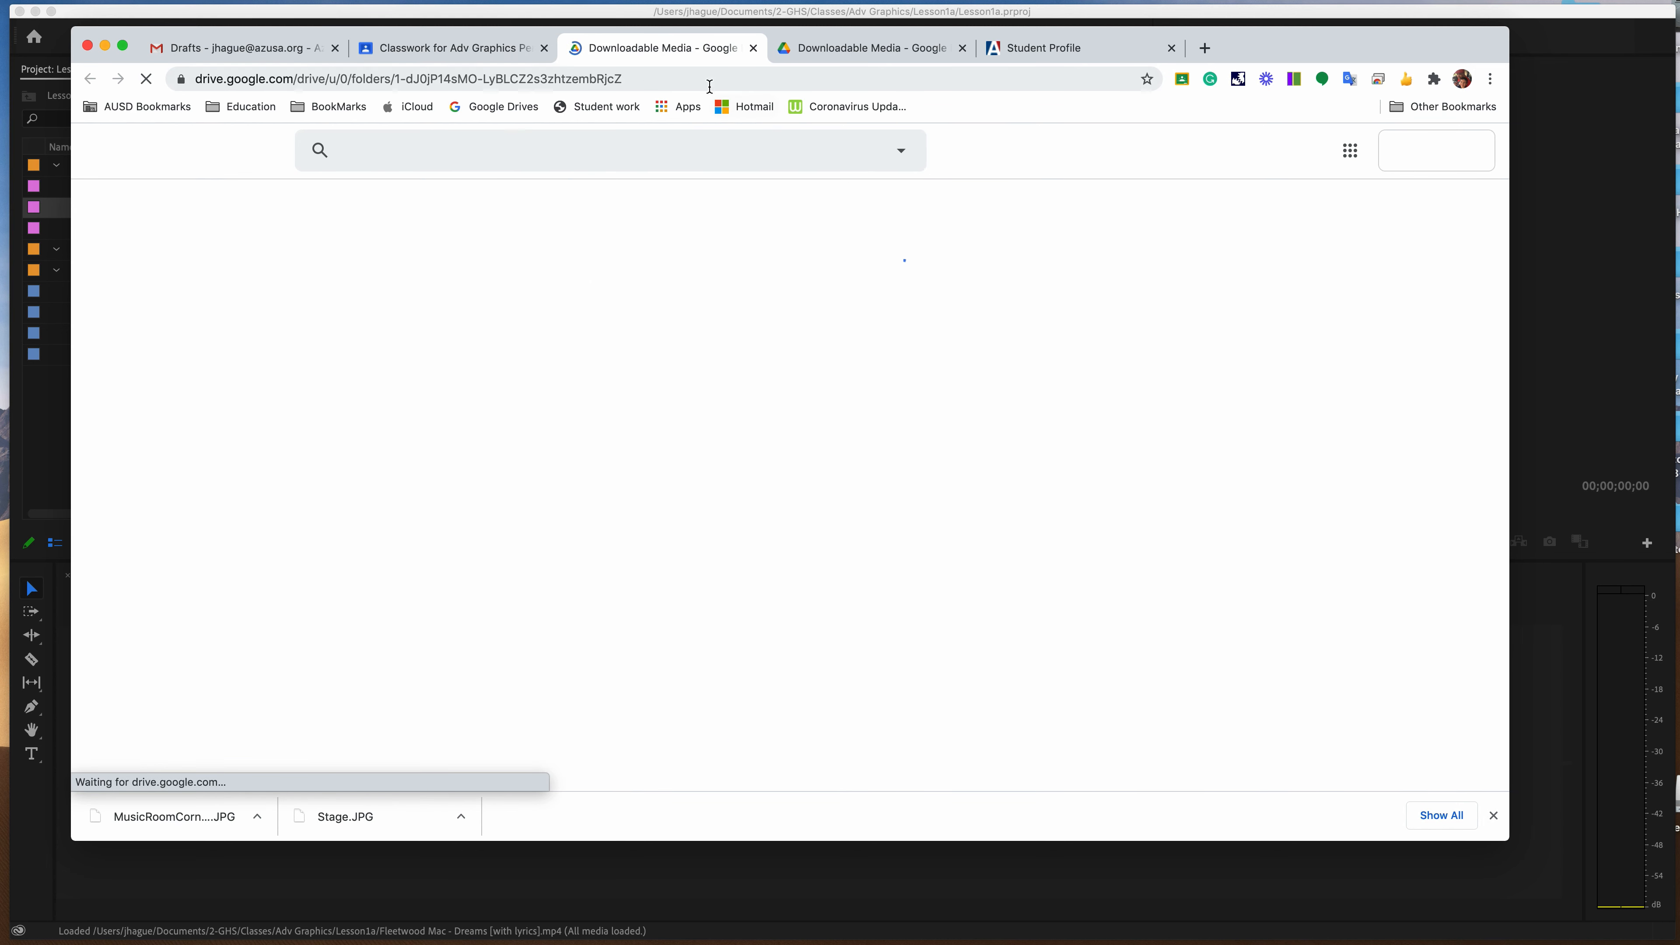
pyautogui.click(962, 47)
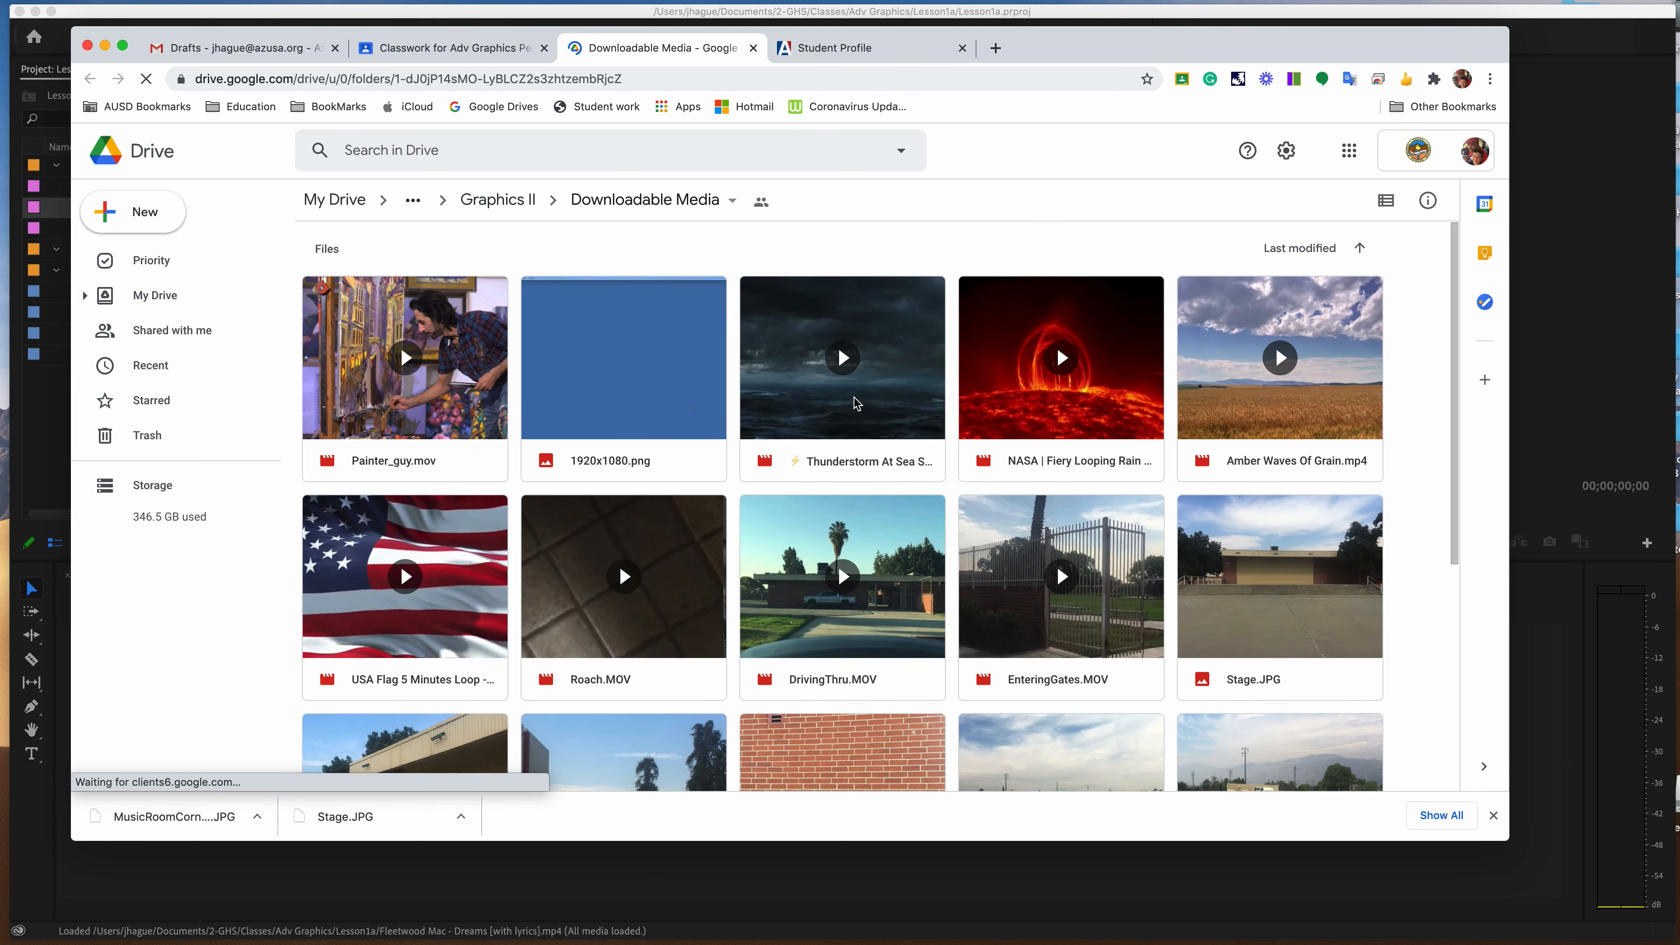
# Look at the download options for Stage.JPG and MusicRoomCorner.JPG in the Drive folder and close the browser window.
pyautogui.scroll(-4, 891, 463)
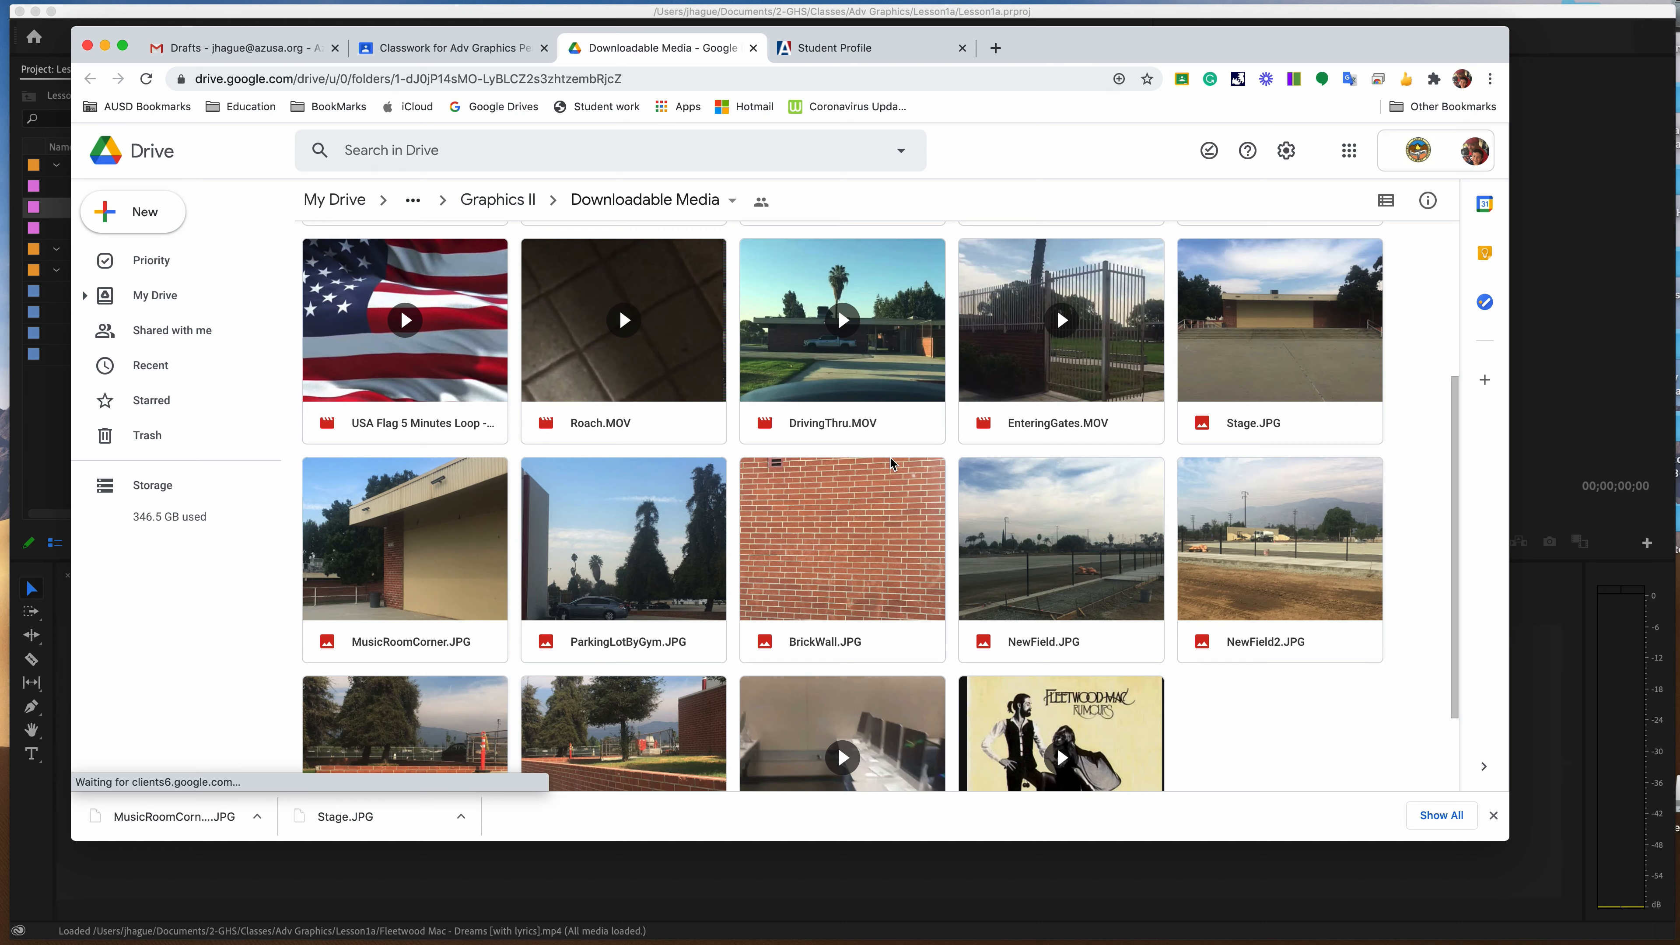
pyautogui.rightClick(1236, 338)
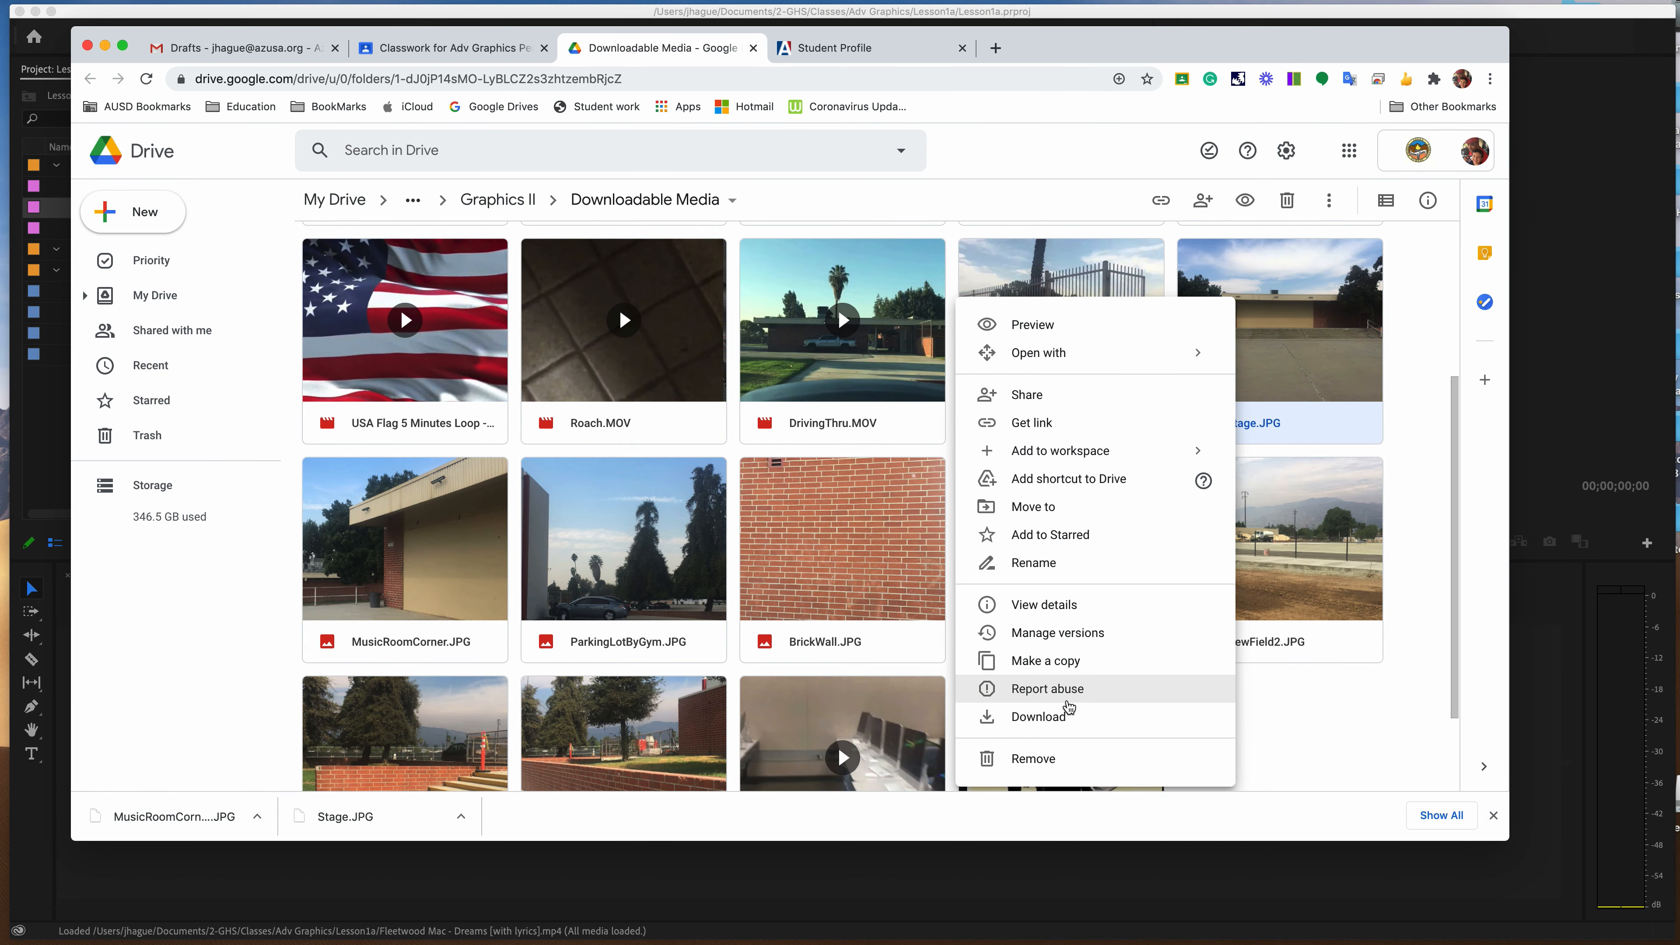
pyautogui.click(294, 594)
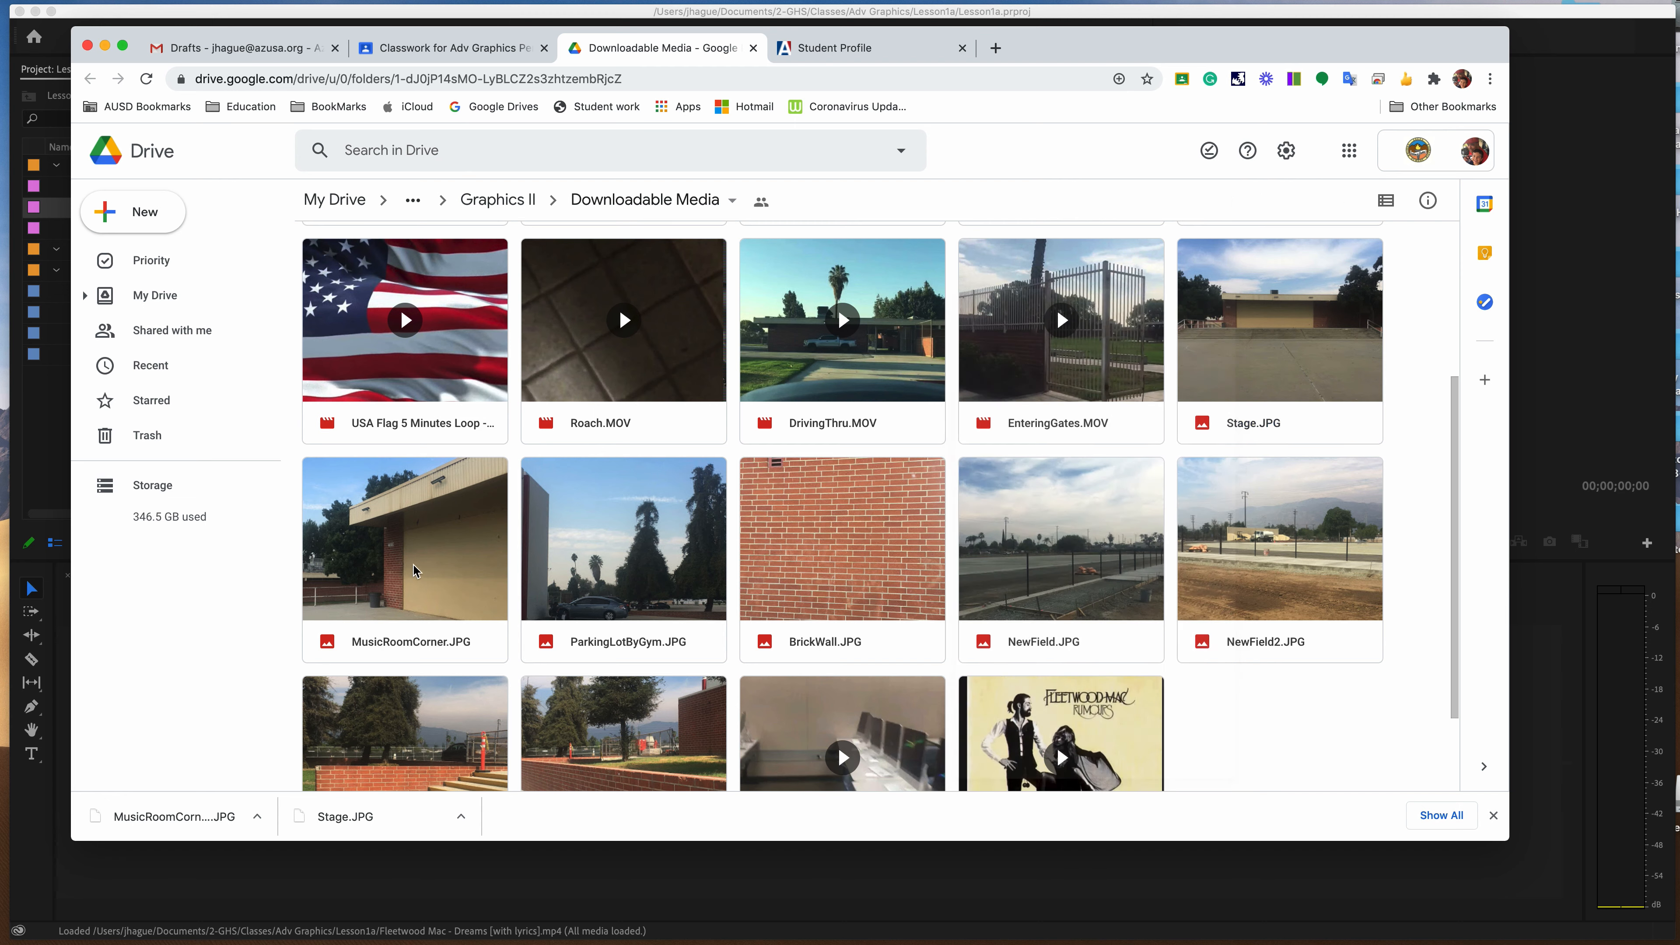
pyautogui.rightClick(416, 559)
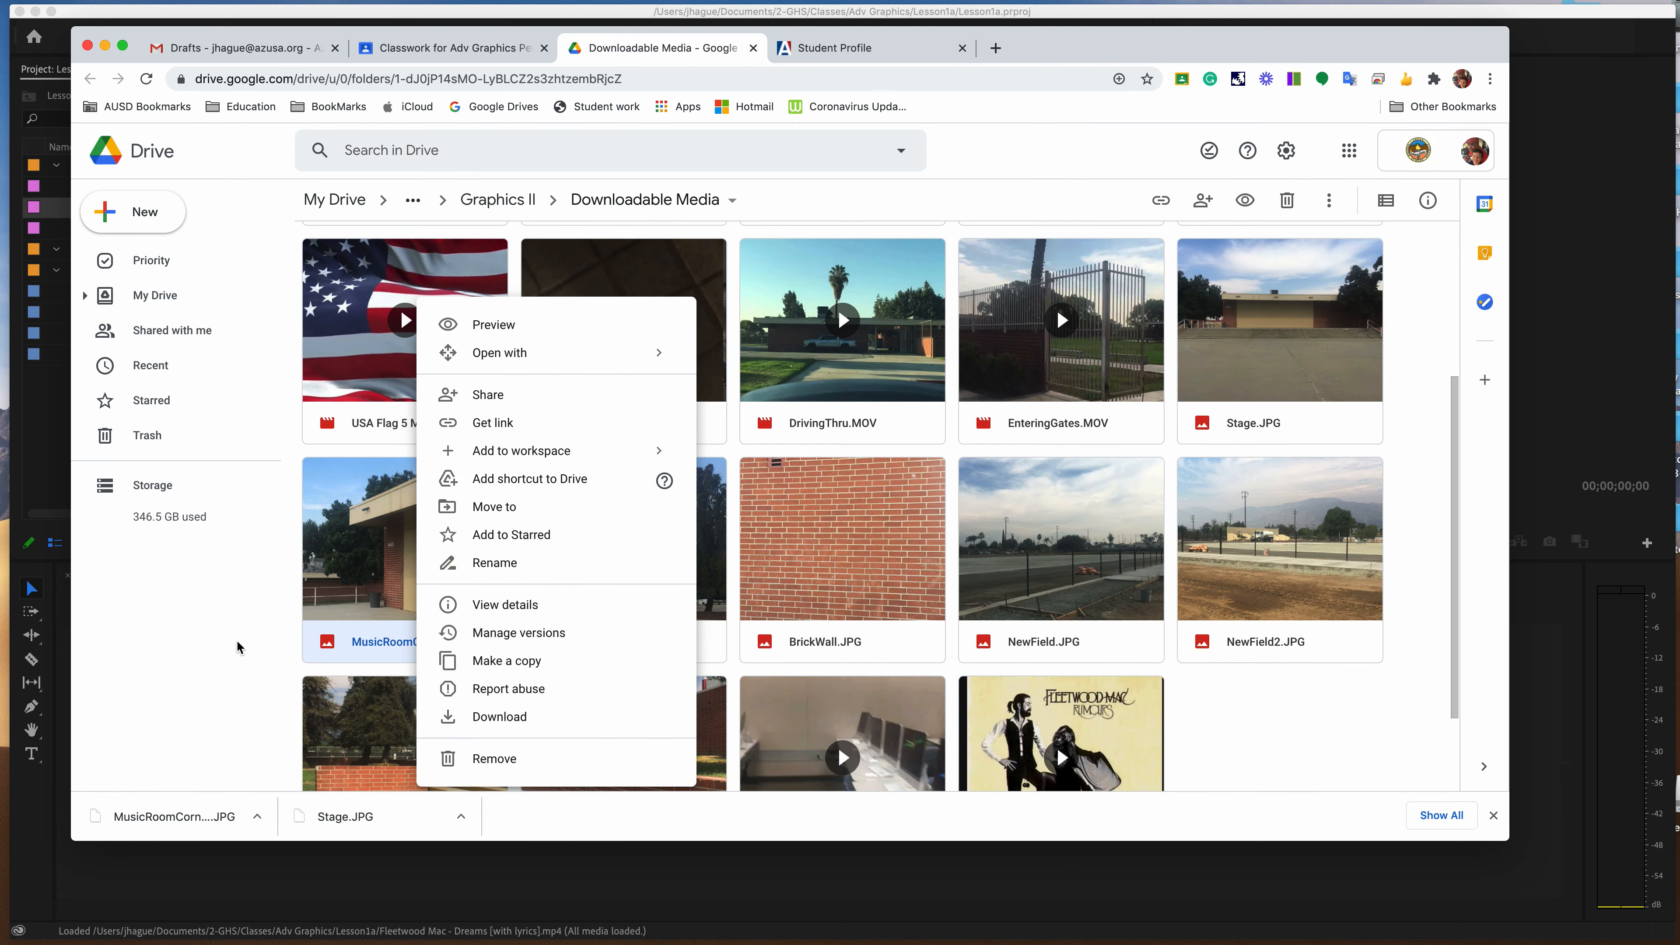
pyautogui.click(218, 645)
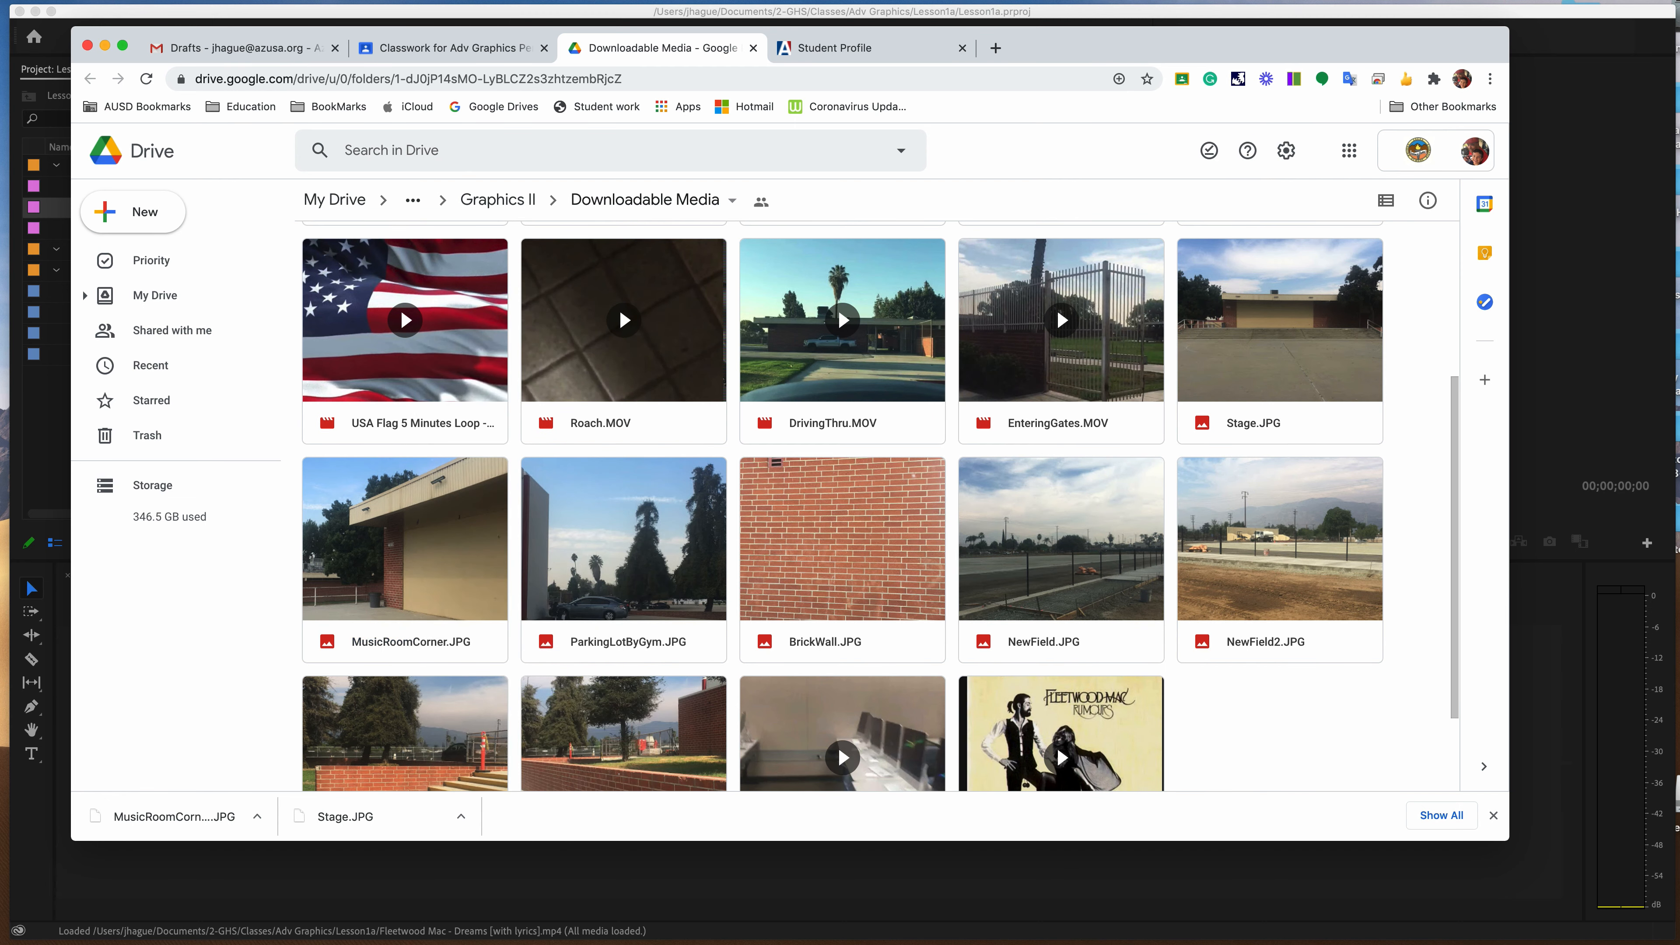
pyautogui.click(88, 46)
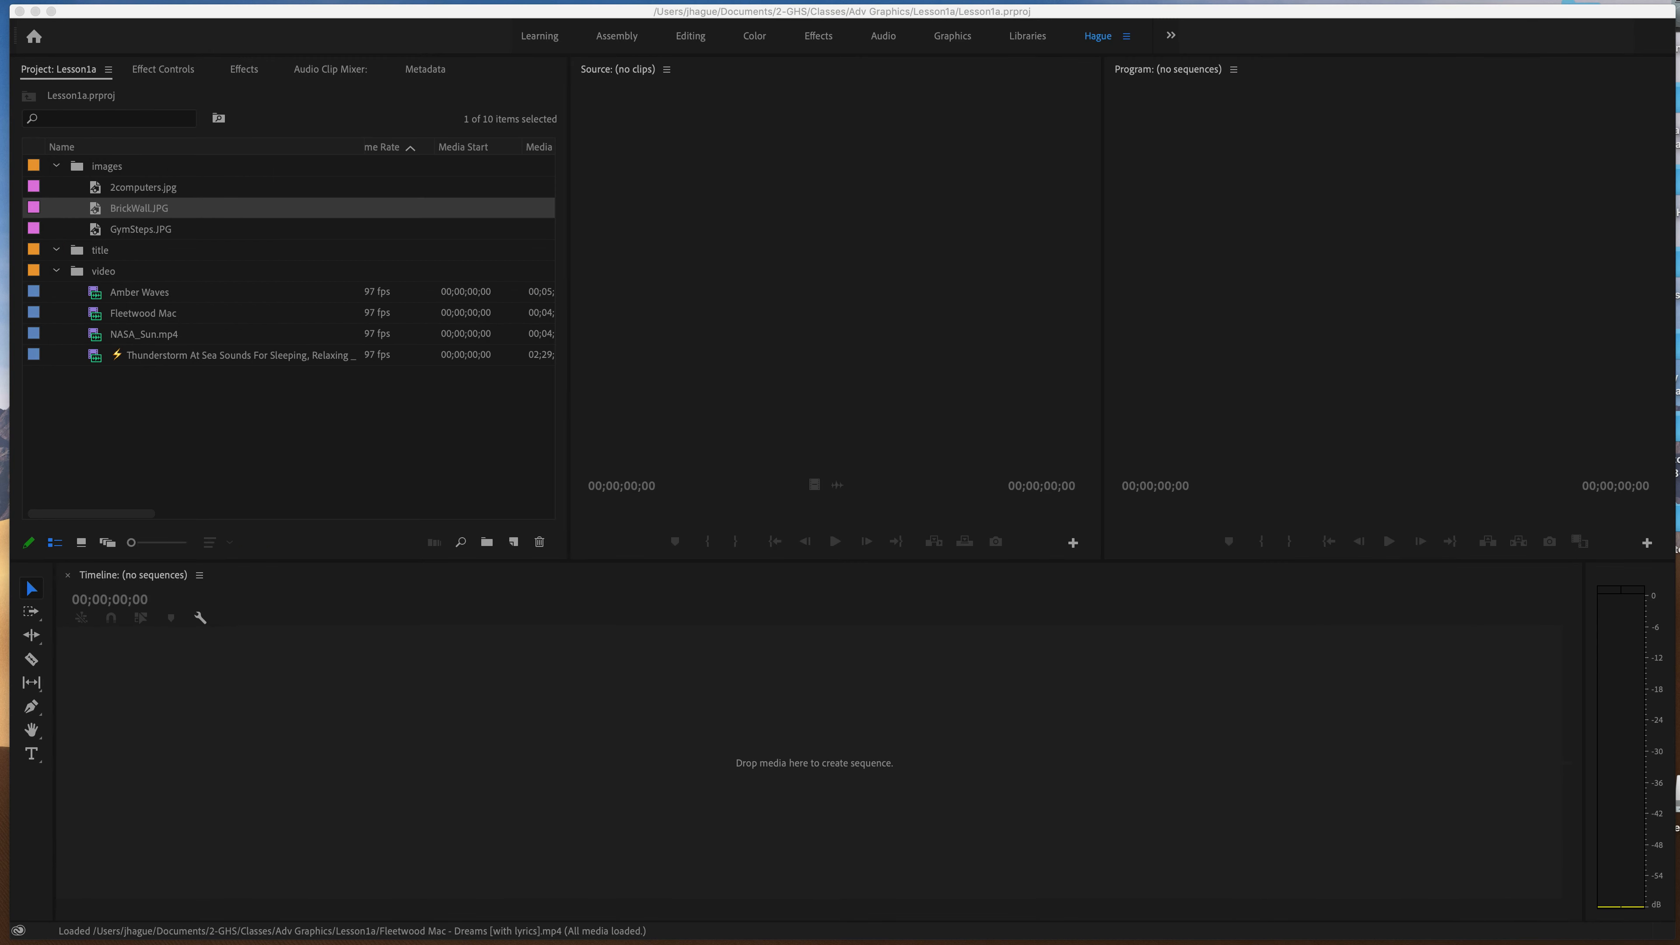
# Switch to Finder, open the Downloads folder and select MusicRoomCorner.JPG.
pyautogui.moveTo(569, 2); pyautogui.dragTo(473, 172)
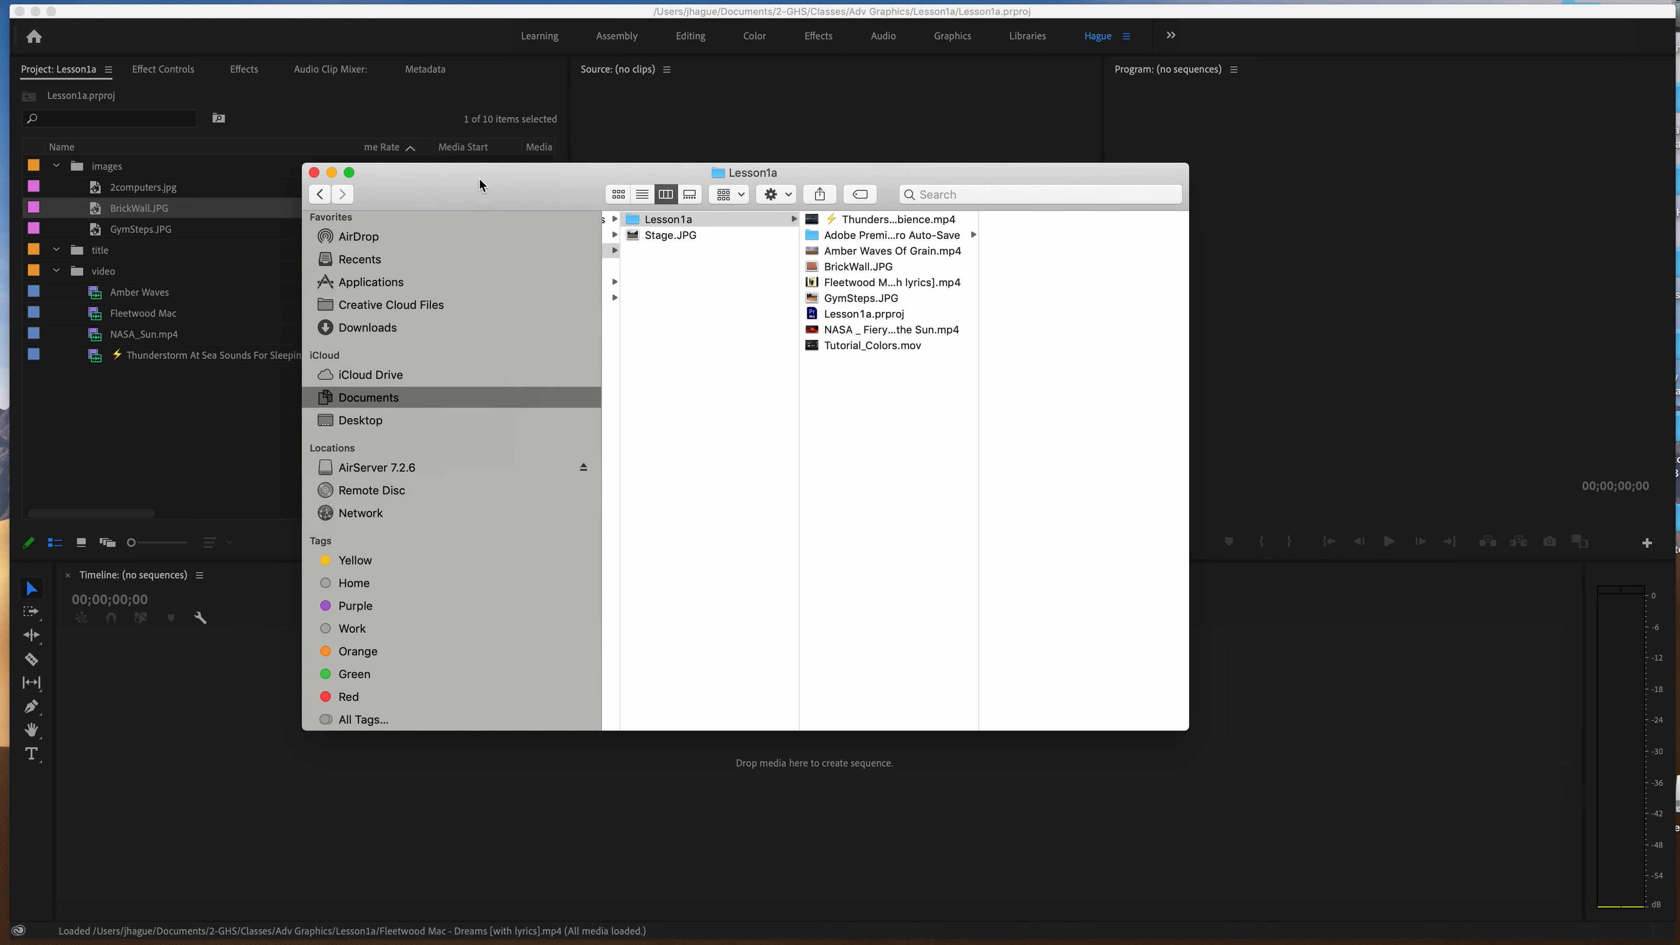
pyautogui.click(372, 331)
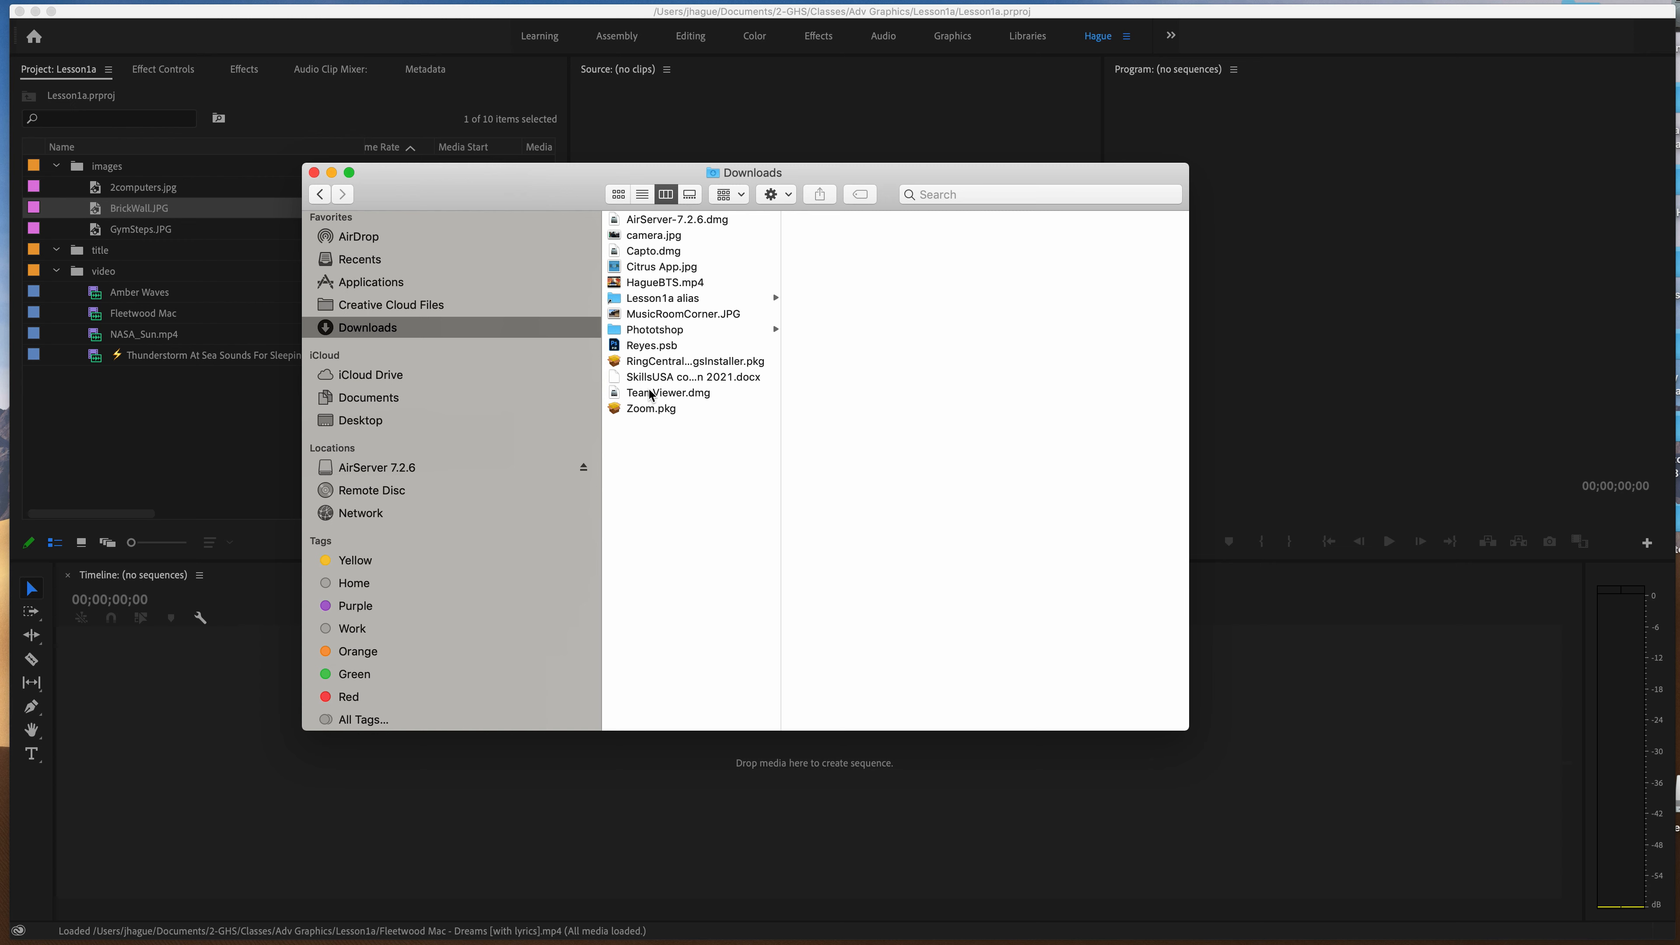
pyautogui.click(659, 317)
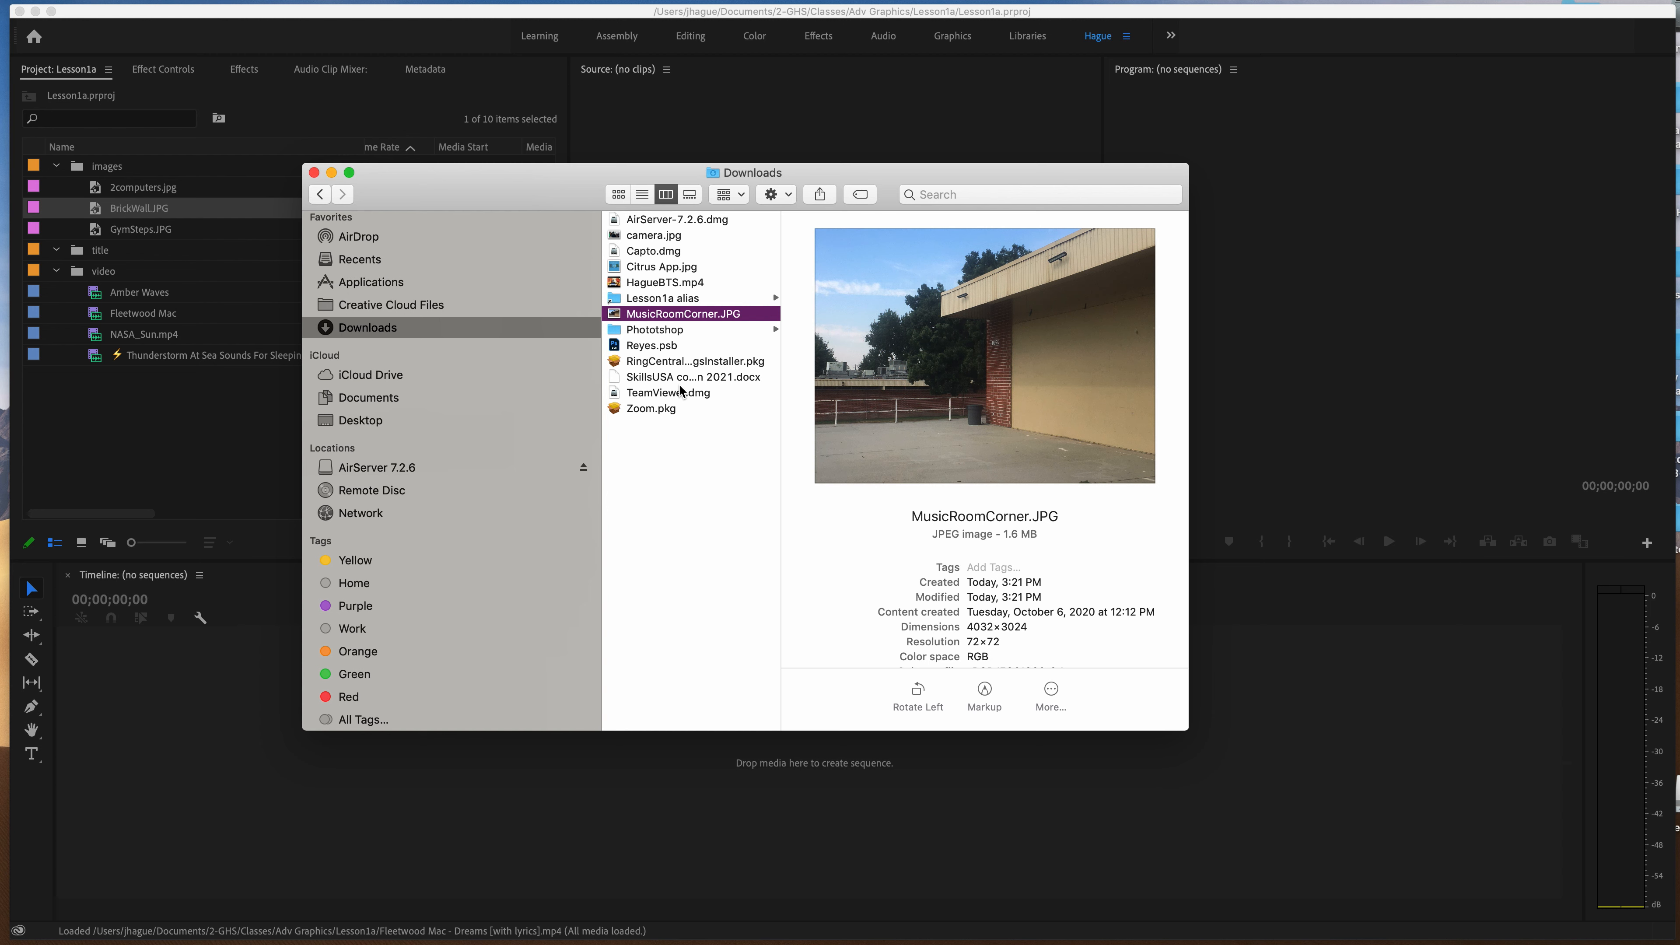
pyautogui.press('super+BackSpace')
pyautogui.press('space')
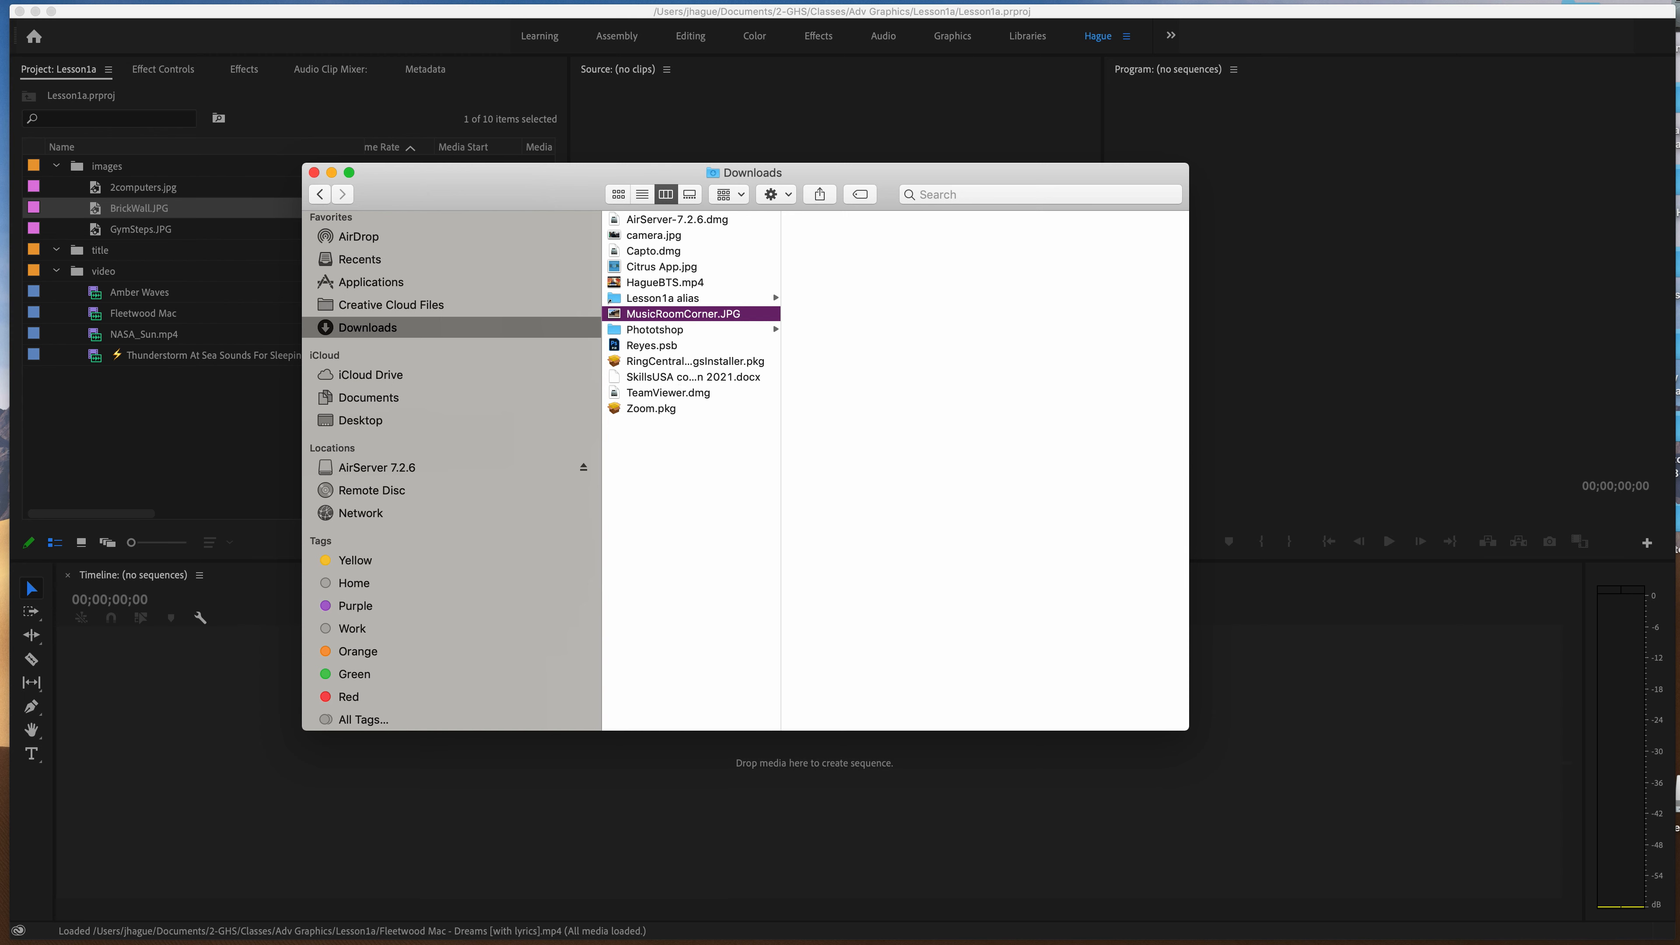
# Move Stage.JPG from Downloads into the Lesson1a folder through the Lesson1a alias, and open the alias to check its contents.
pyautogui.click(1027, 3)
pyautogui.click(1059, 34)
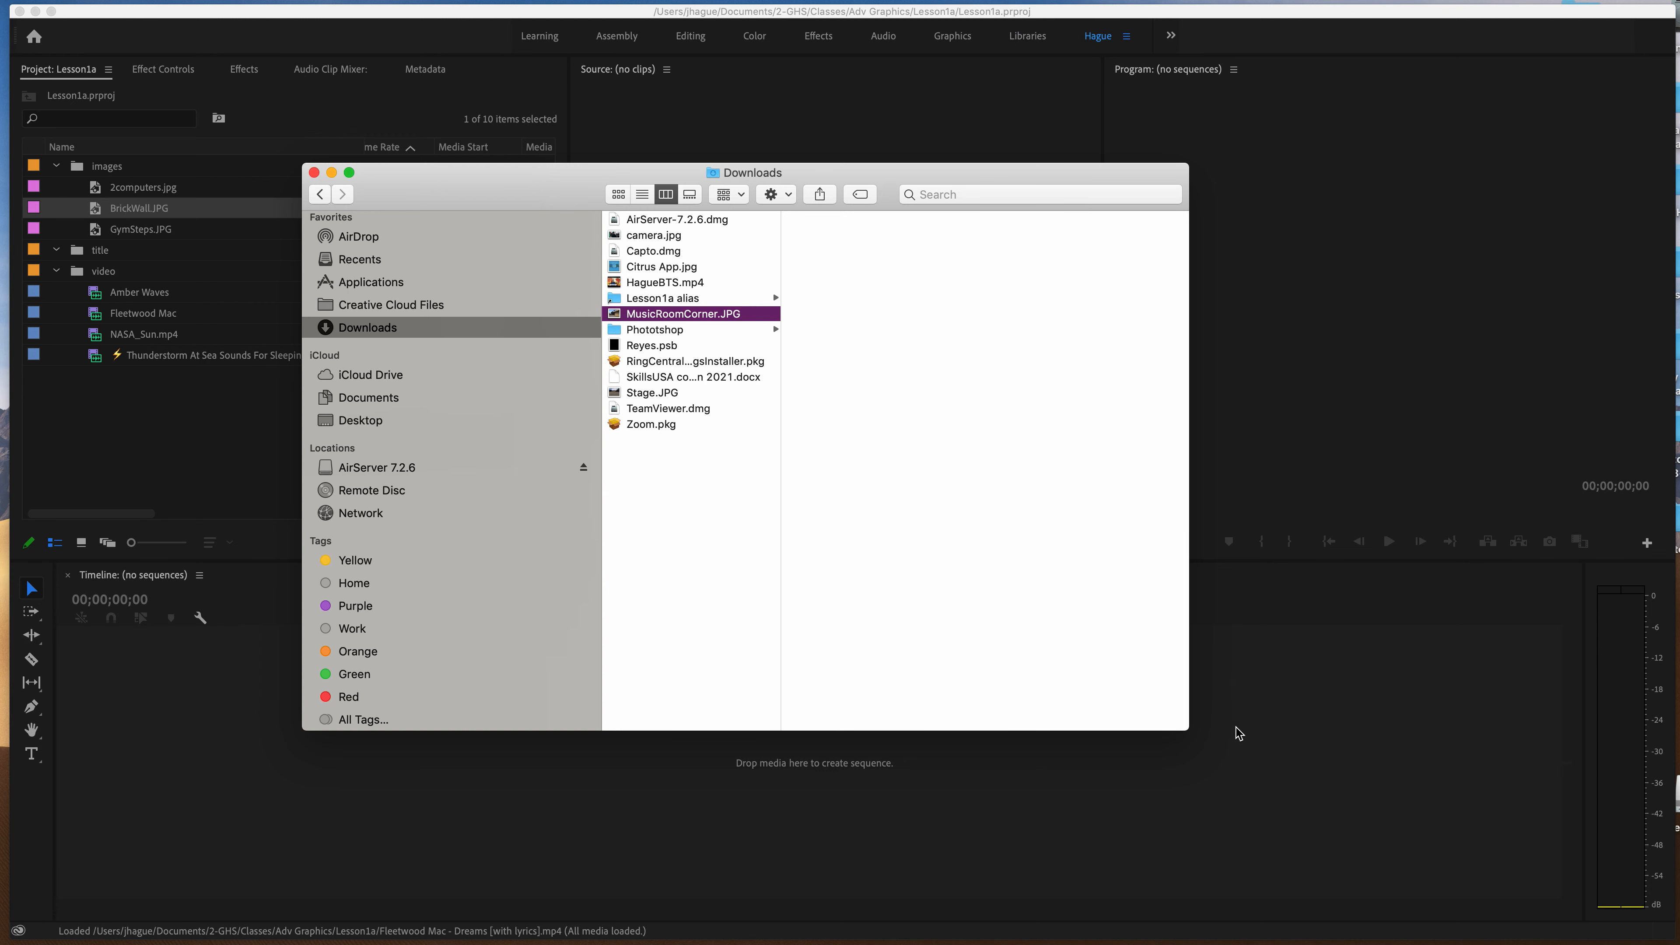
pyautogui.click(645, 397)
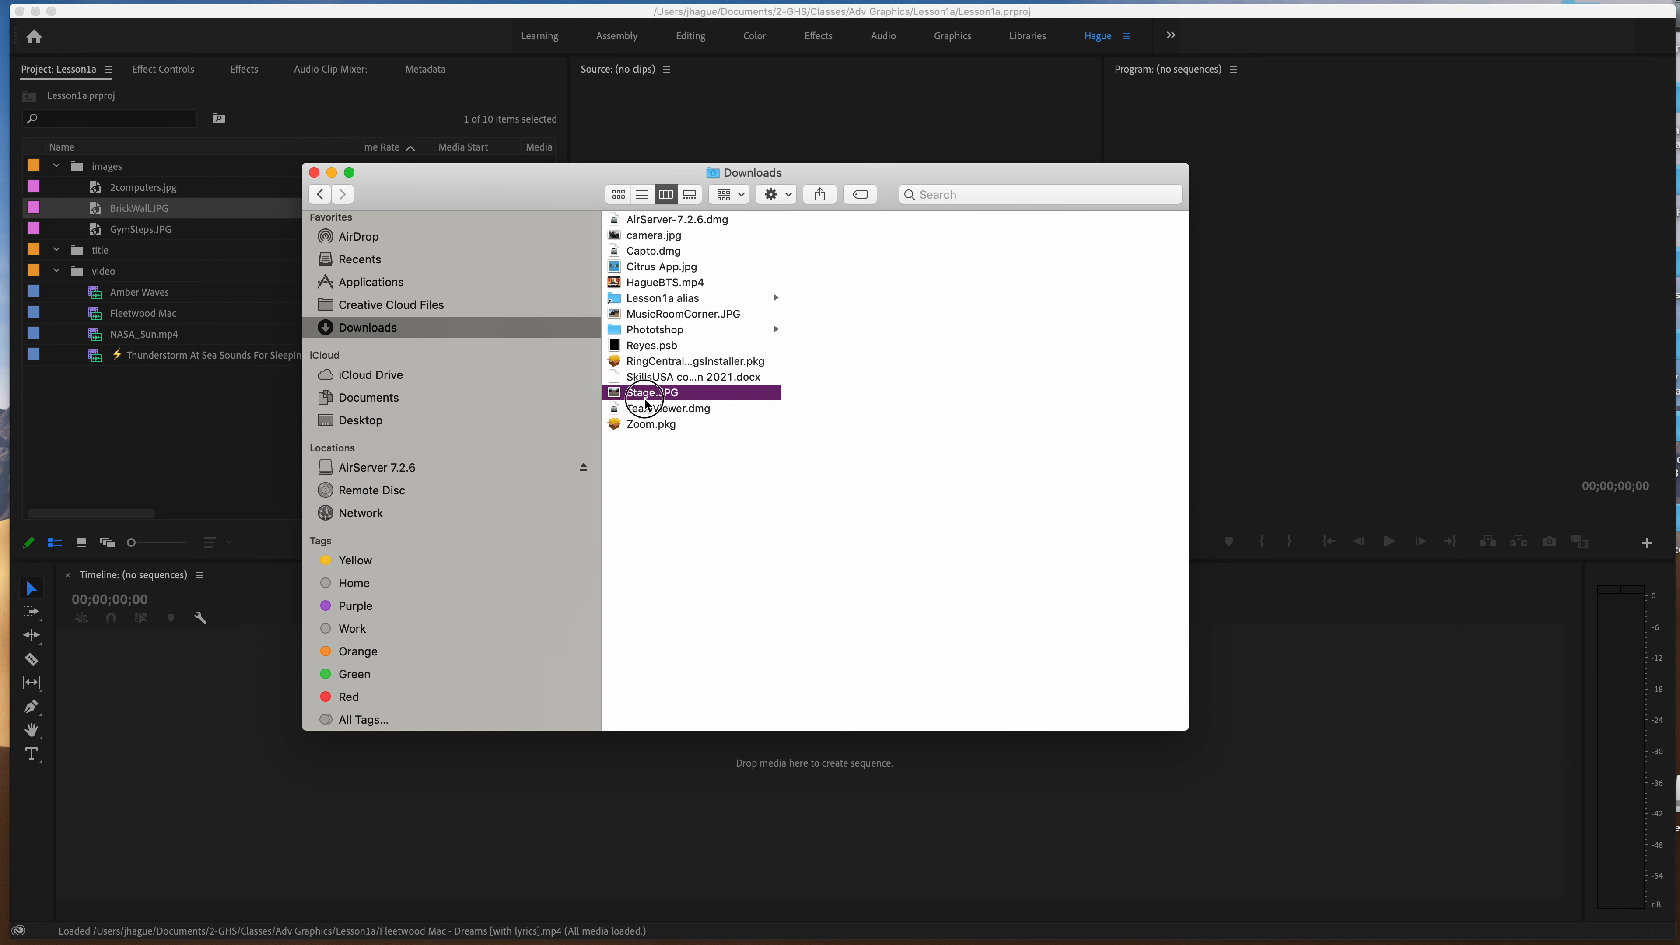
pyautogui.moveTo(488, 195); pyautogui.dragTo(549, 311)
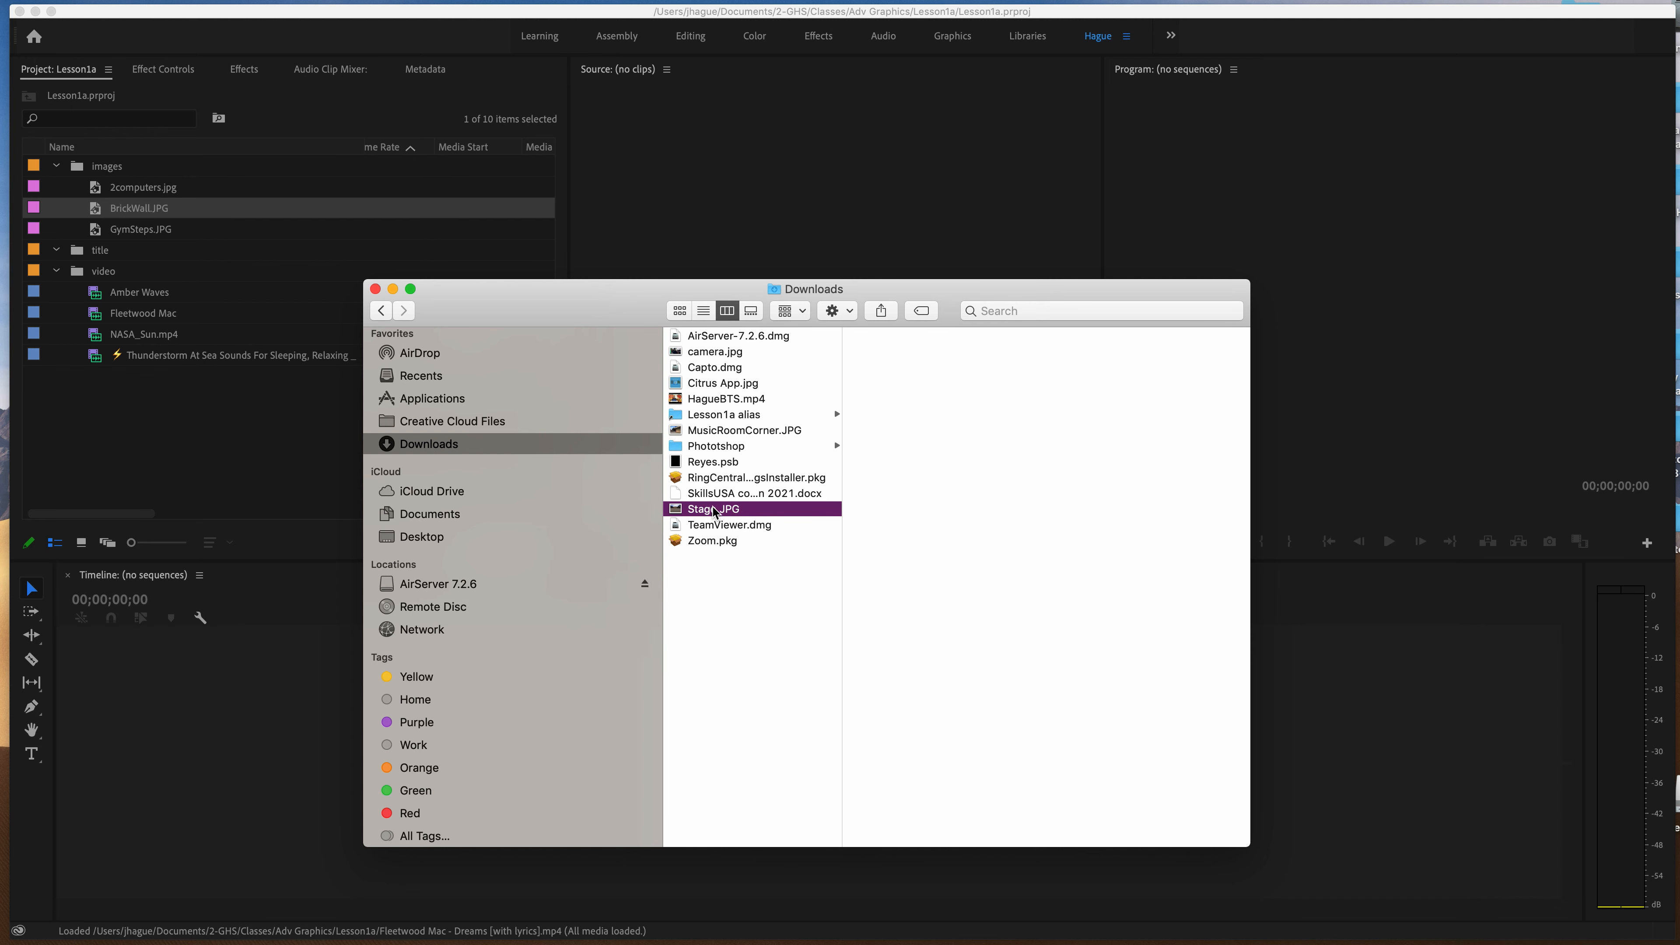
pyautogui.click(715, 415)
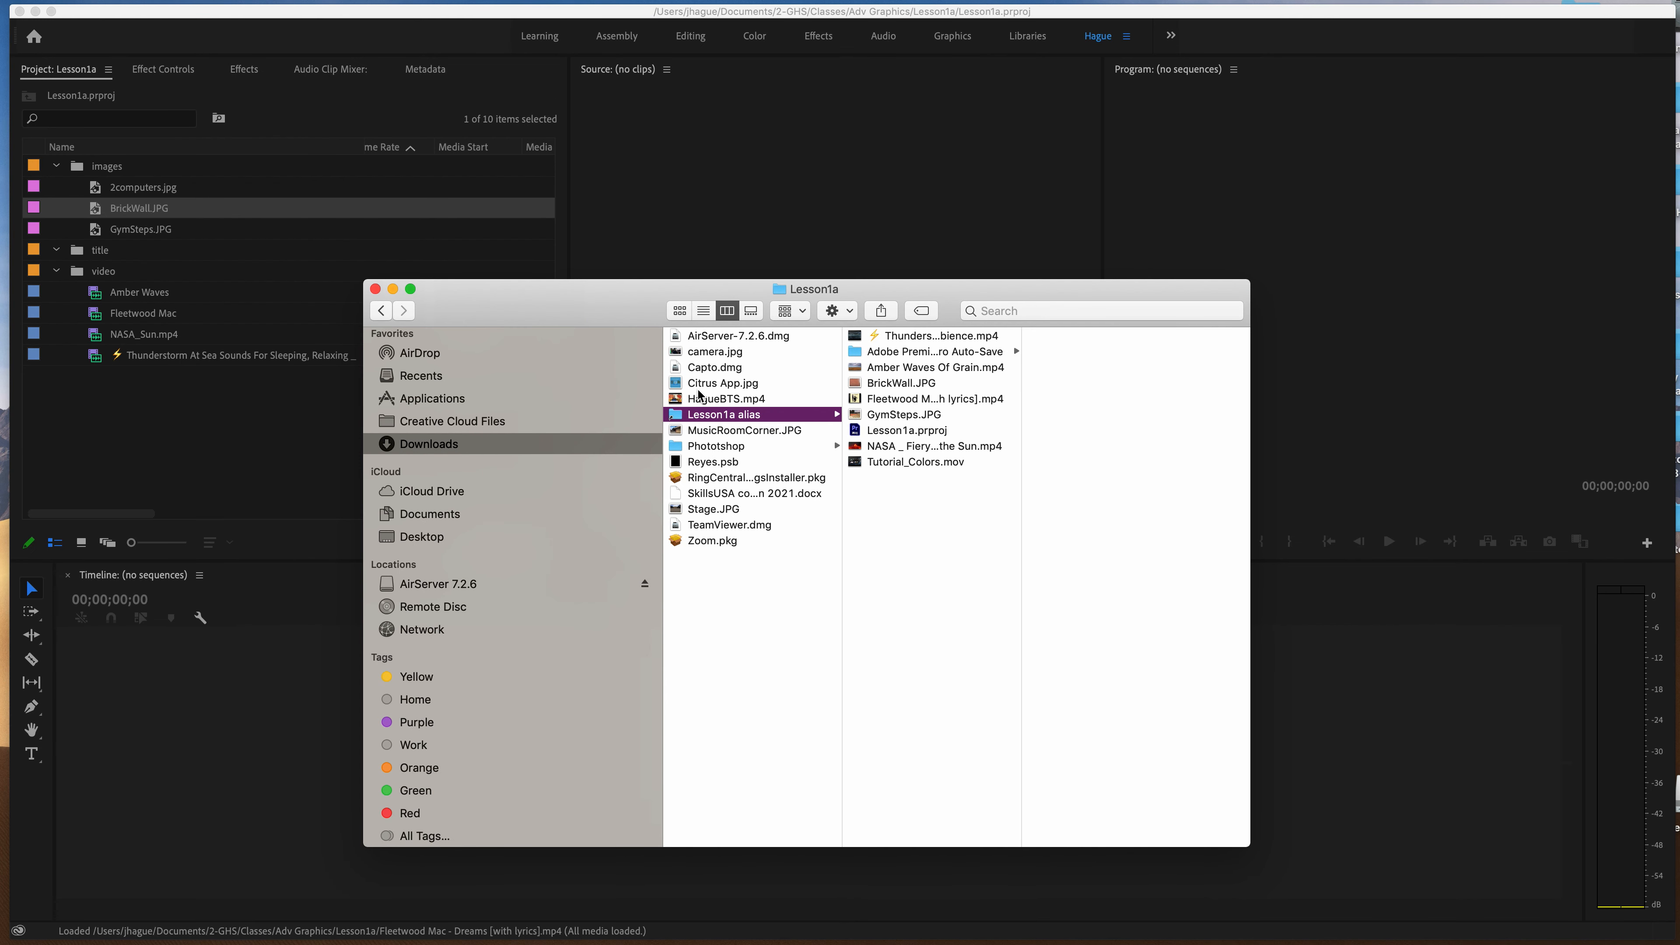
pyautogui.moveTo(714, 509); pyautogui.dragTo(723, 419)
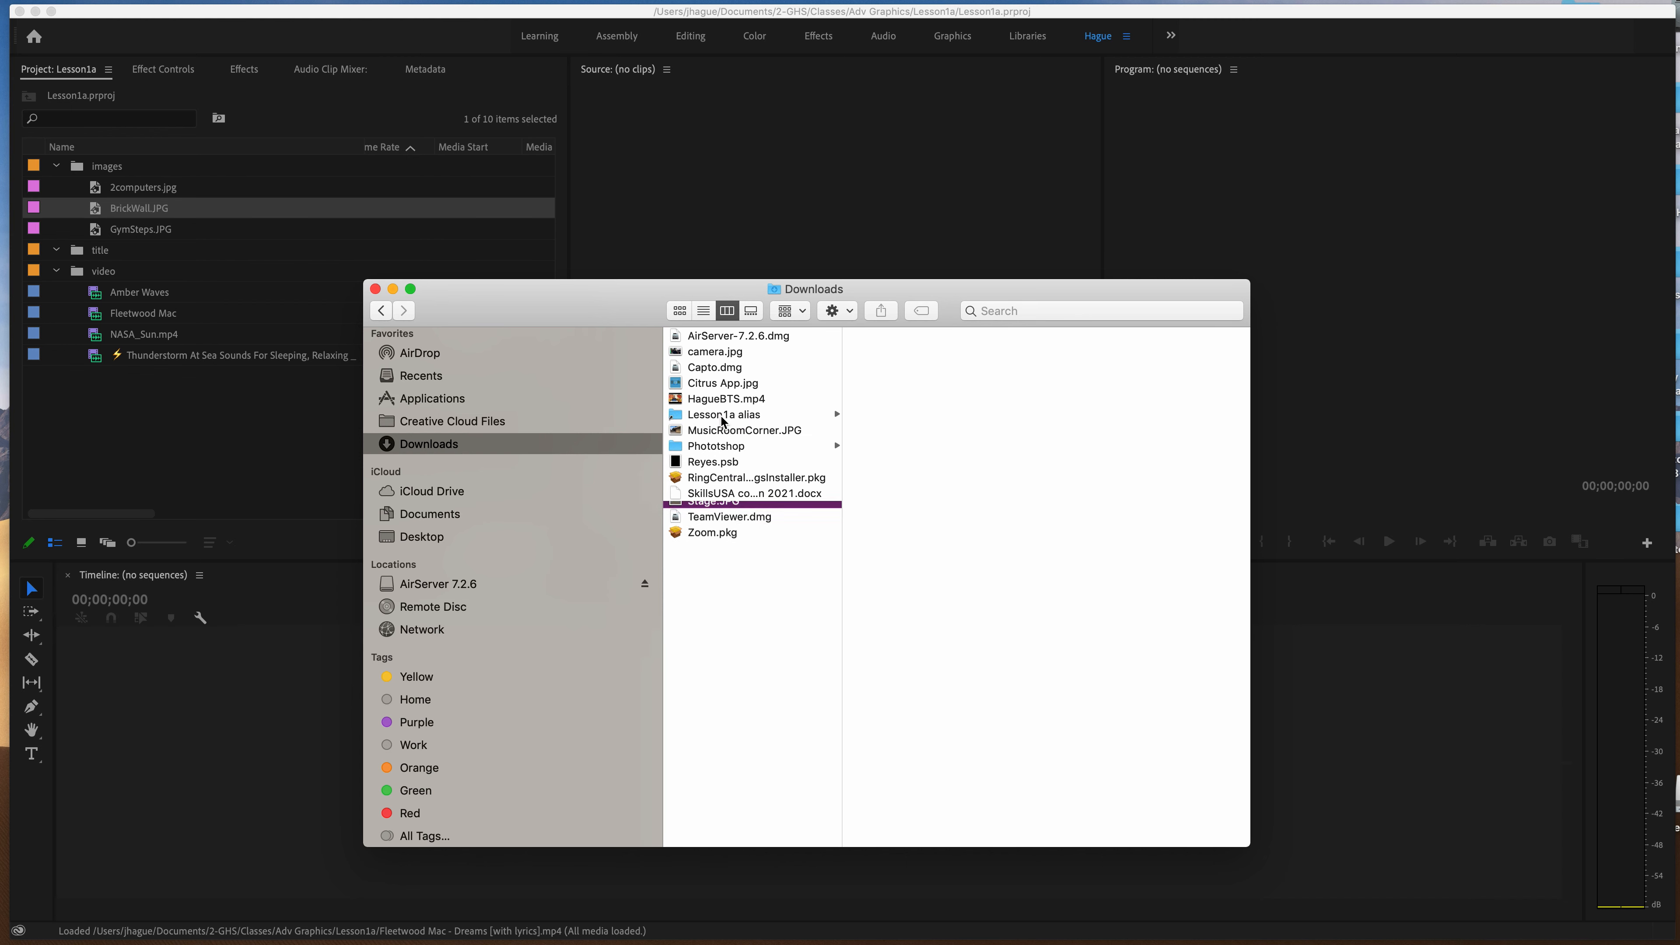
pyautogui.click(723, 415)
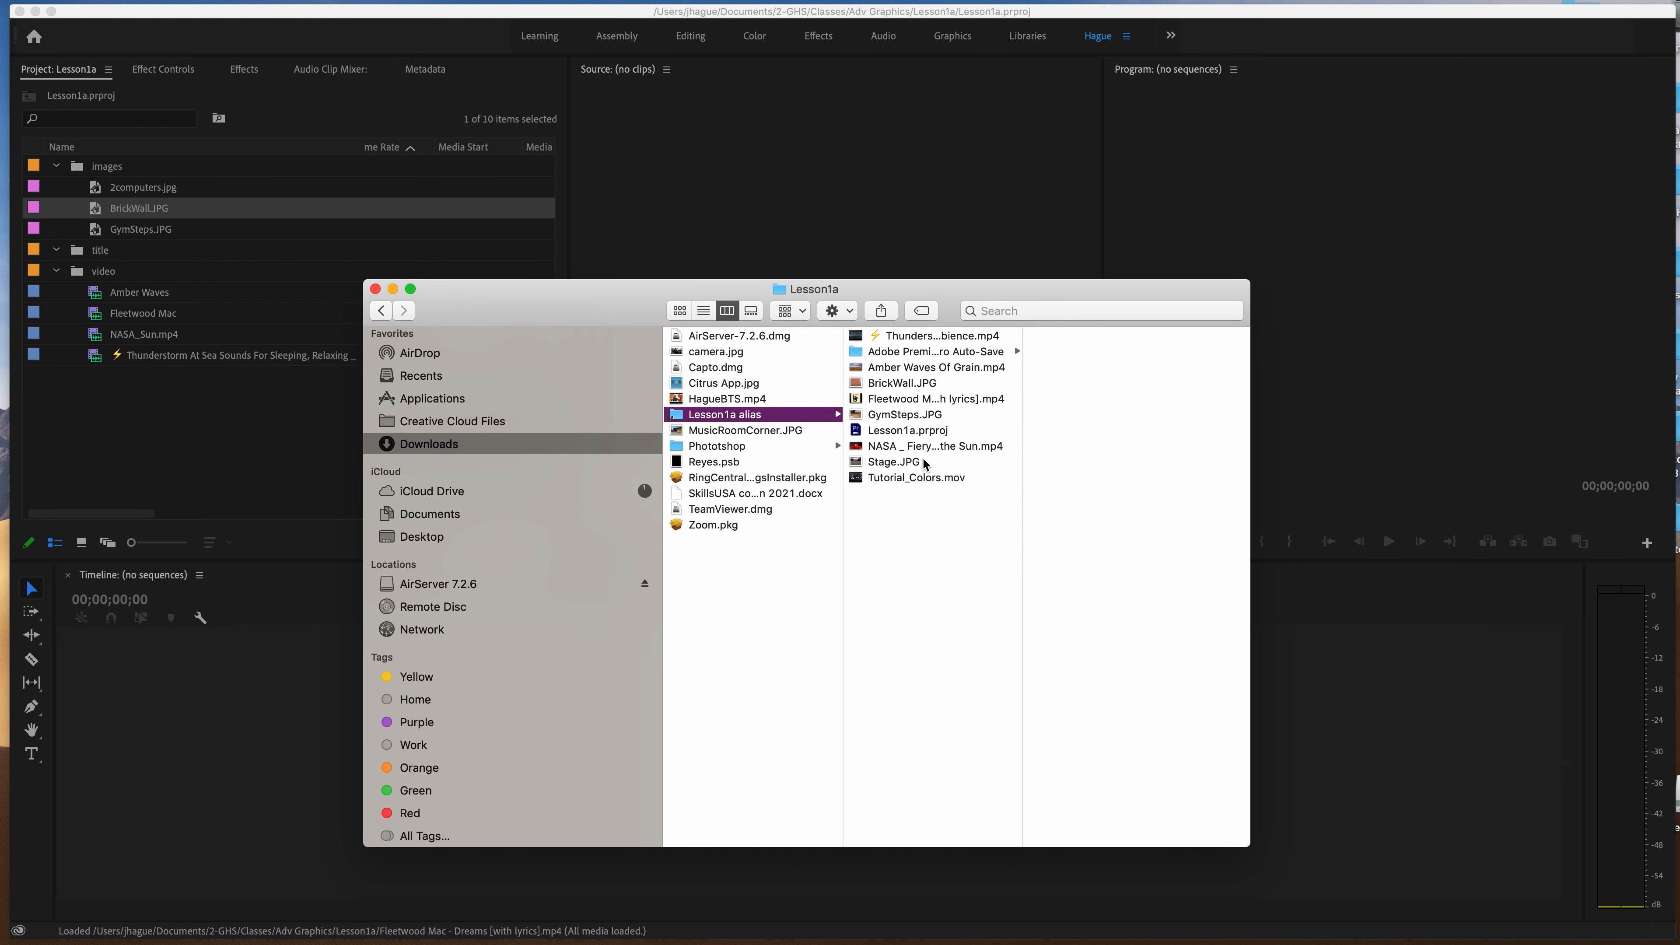
# Move MusicRoomCorner.JPG from Downloads to Documents, and from there into the 2-GHS folder.
pyautogui.moveTo(589, 299); pyautogui.dragTo(576, 254)
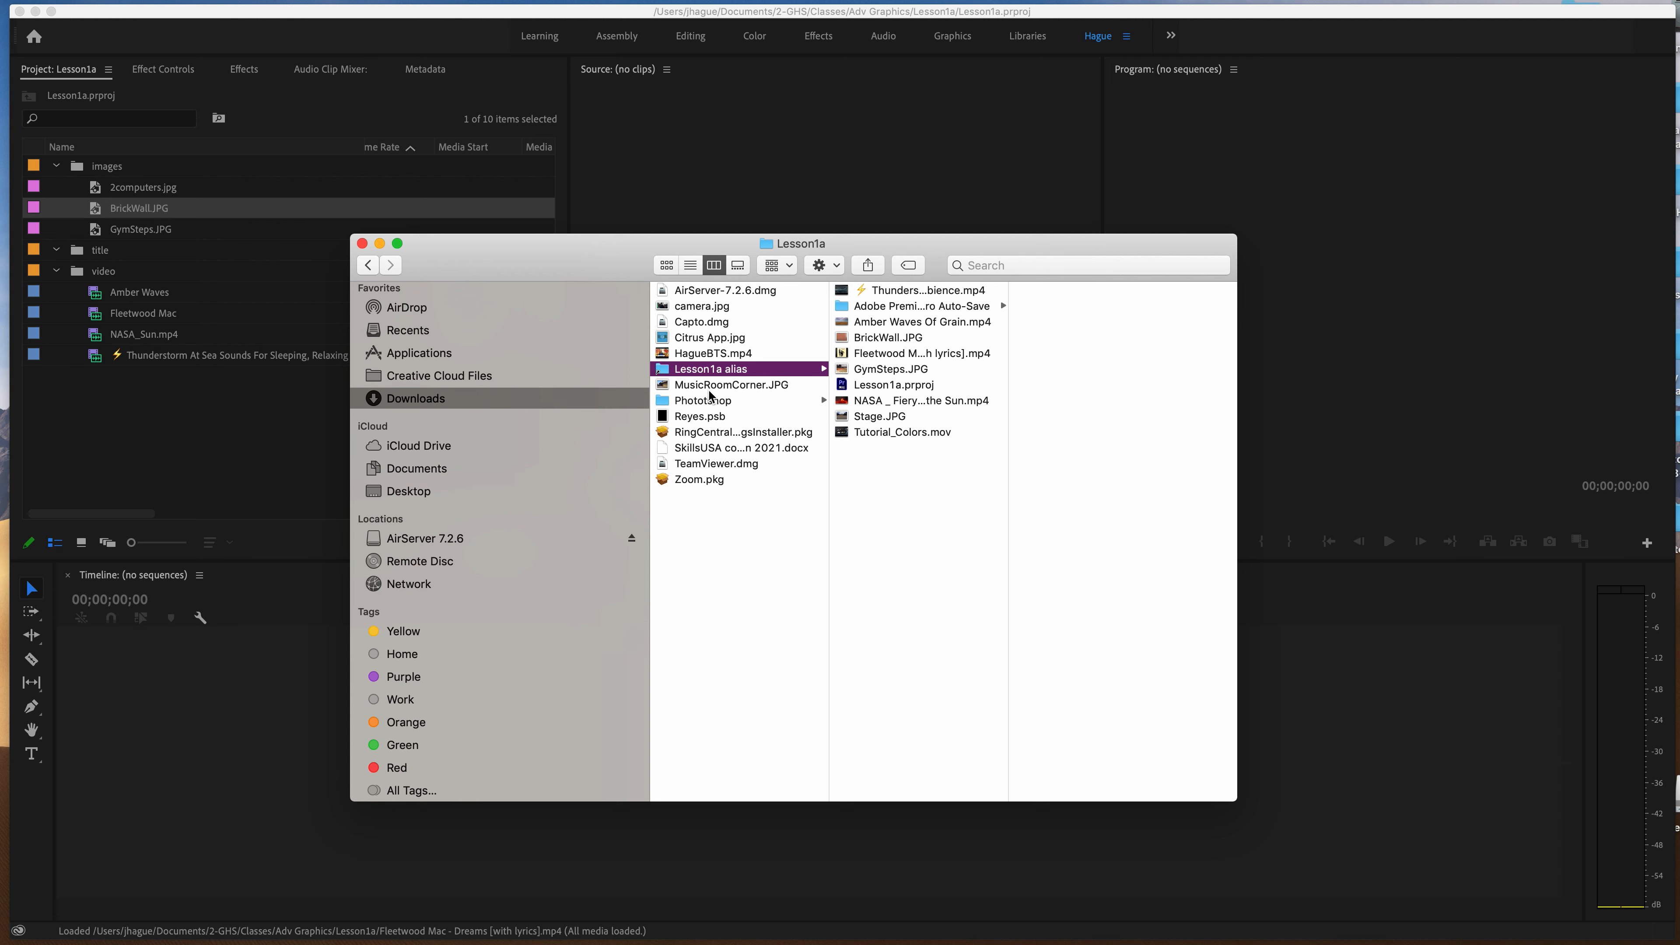
pyautogui.click(707, 355)
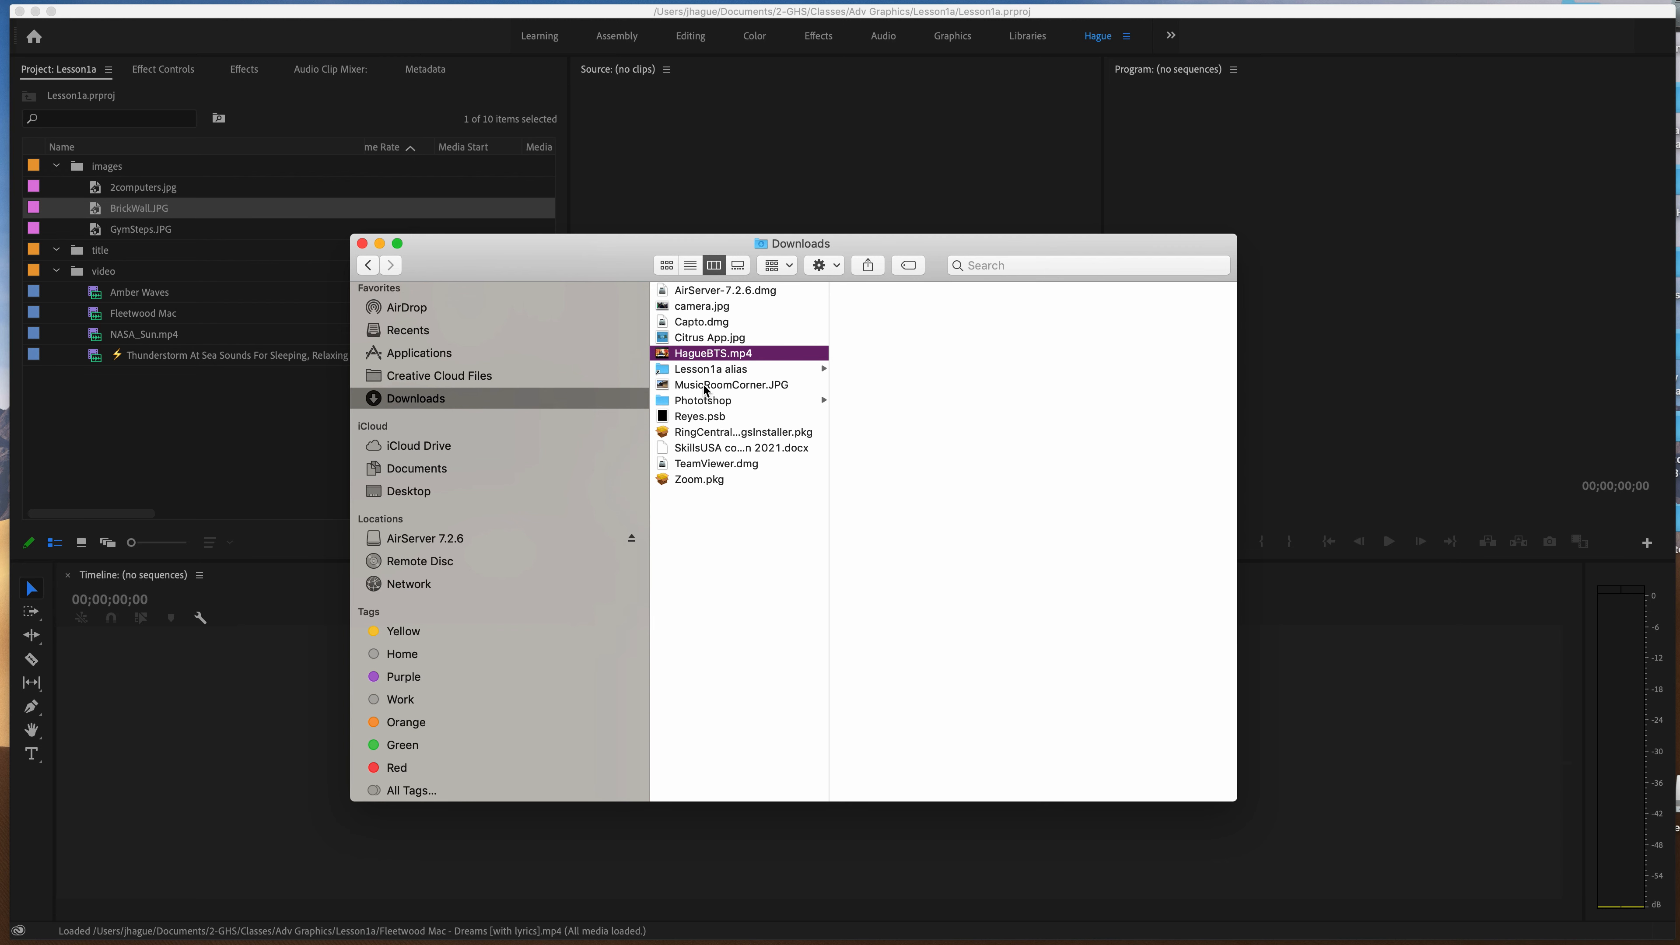
pyautogui.click(731, 387)
pyautogui.moveTo(719, 389)
pyautogui.mouseDown()
pyautogui.moveTo(576, 376)
pyautogui.moveTo(466, 390)
pyautogui.moveTo(698, 390)
pyautogui.moveTo(524, 475)
pyautogui.moveTo(713, 389)
pyautogui.mouseUp()
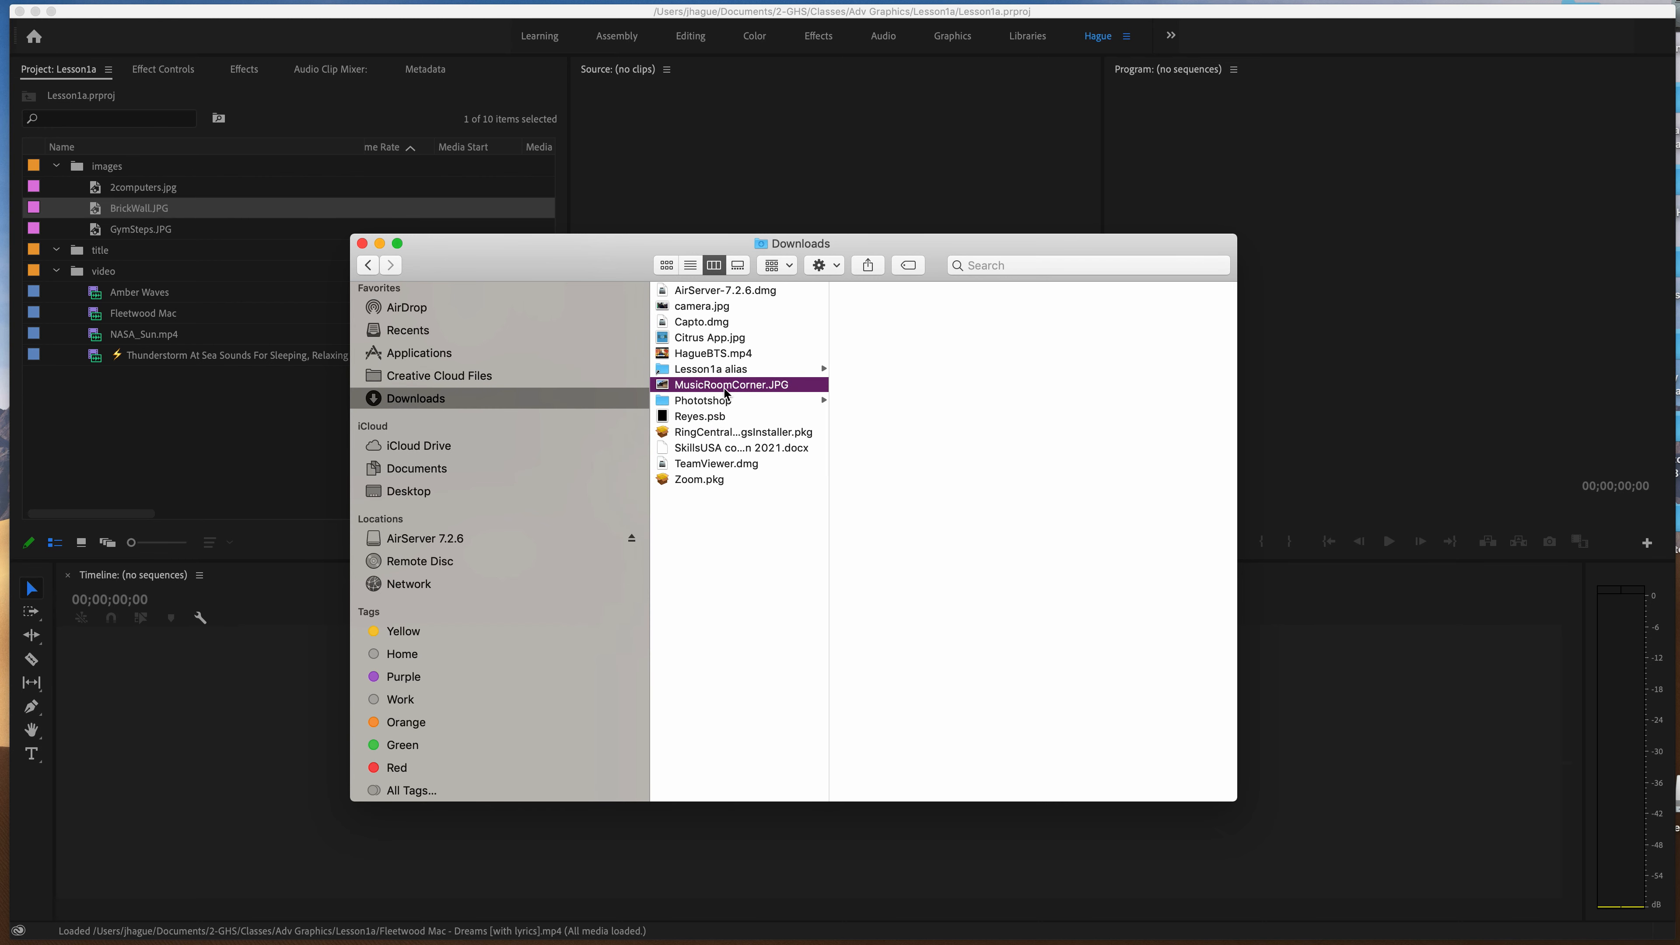
pyautogui.moveTo(745, 391); pyautogui.dragTo(427, 472)
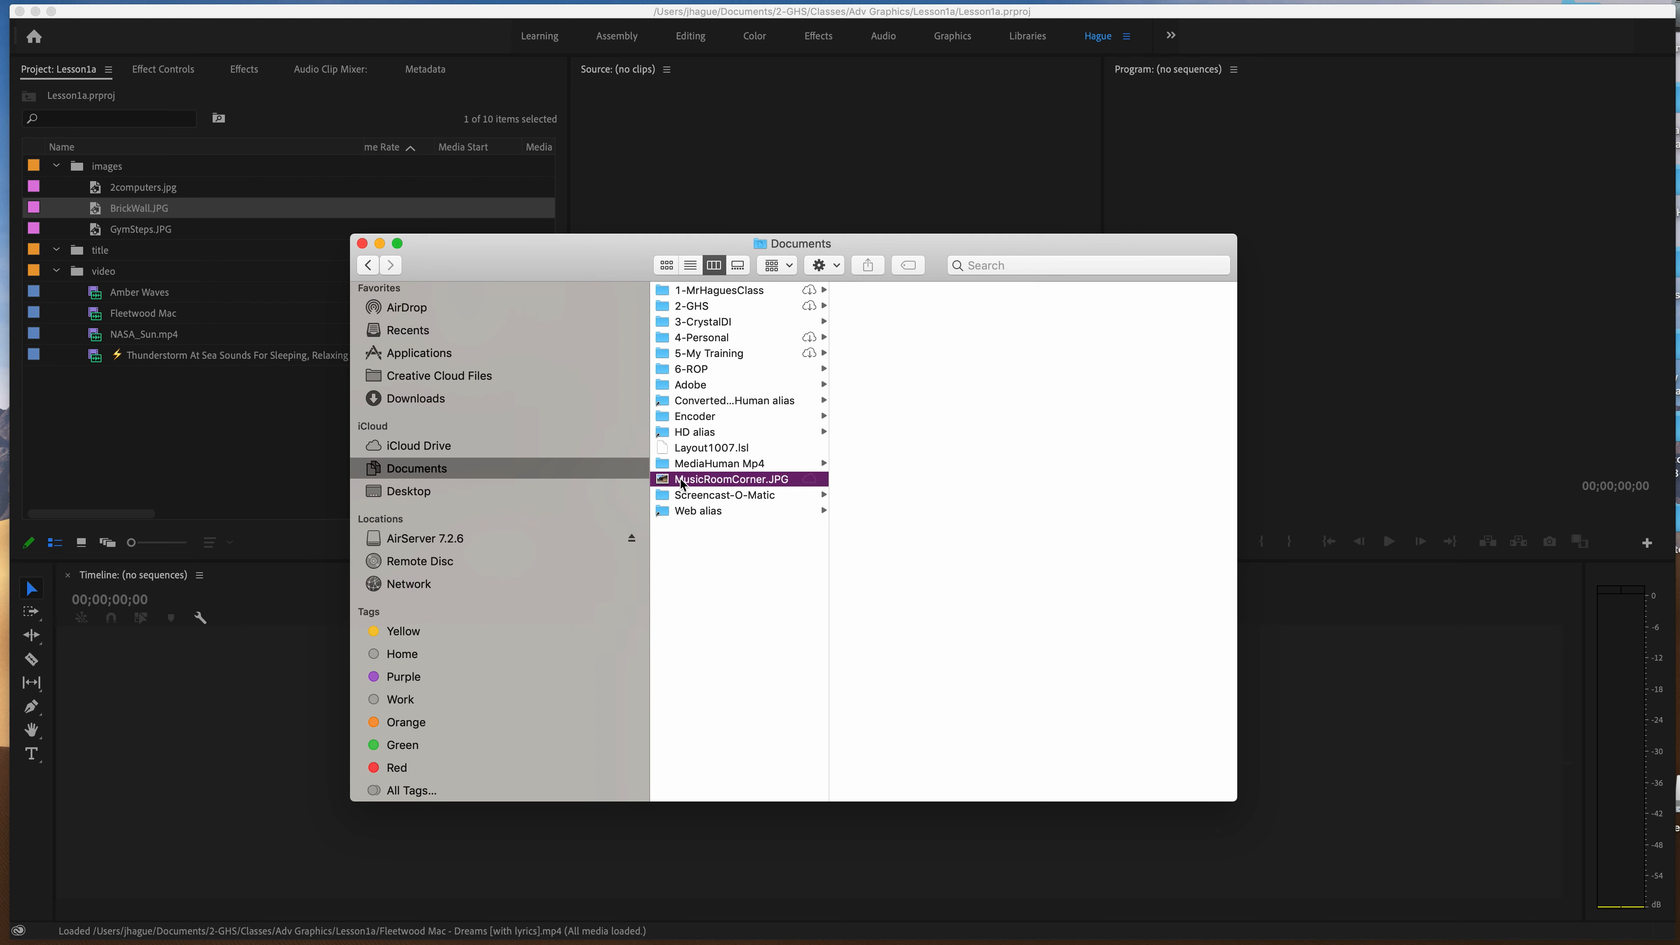
pyautogui.moveTo(688, 485); pyautogui.dragTo(695, 304)
pyautogui.click(696, 304)
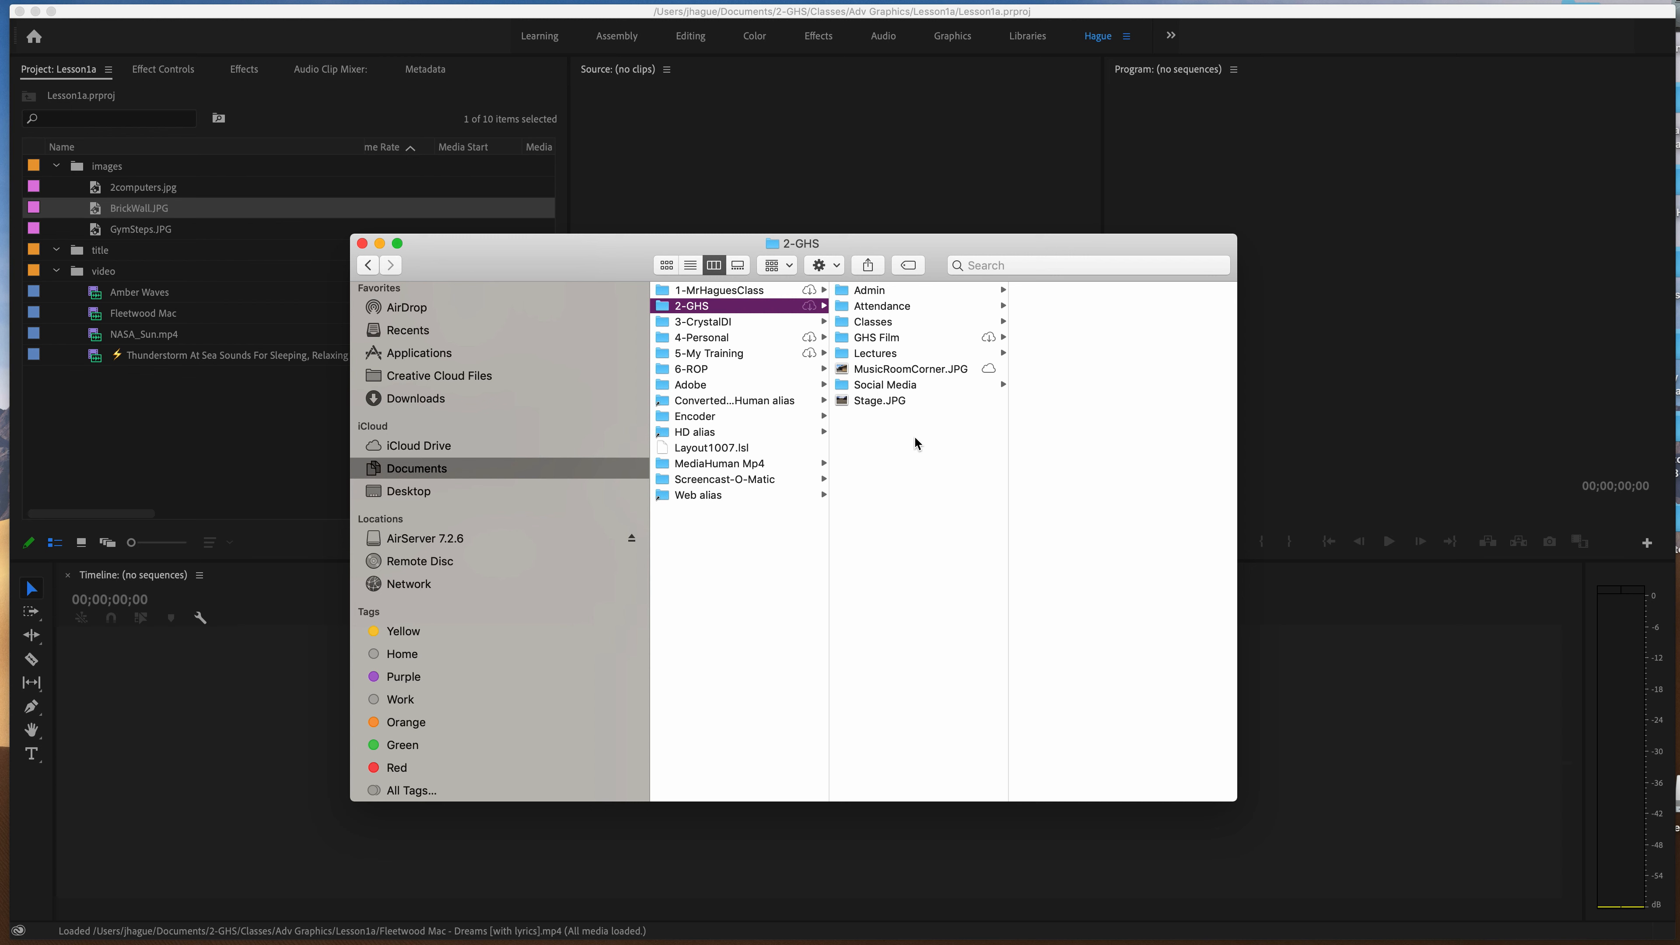
# Move MusicRoomCorner.JPG from 2-GHS into the Classes folder, and on into its Adv Graphics subfolder.
pyautogui.click(889, 372)
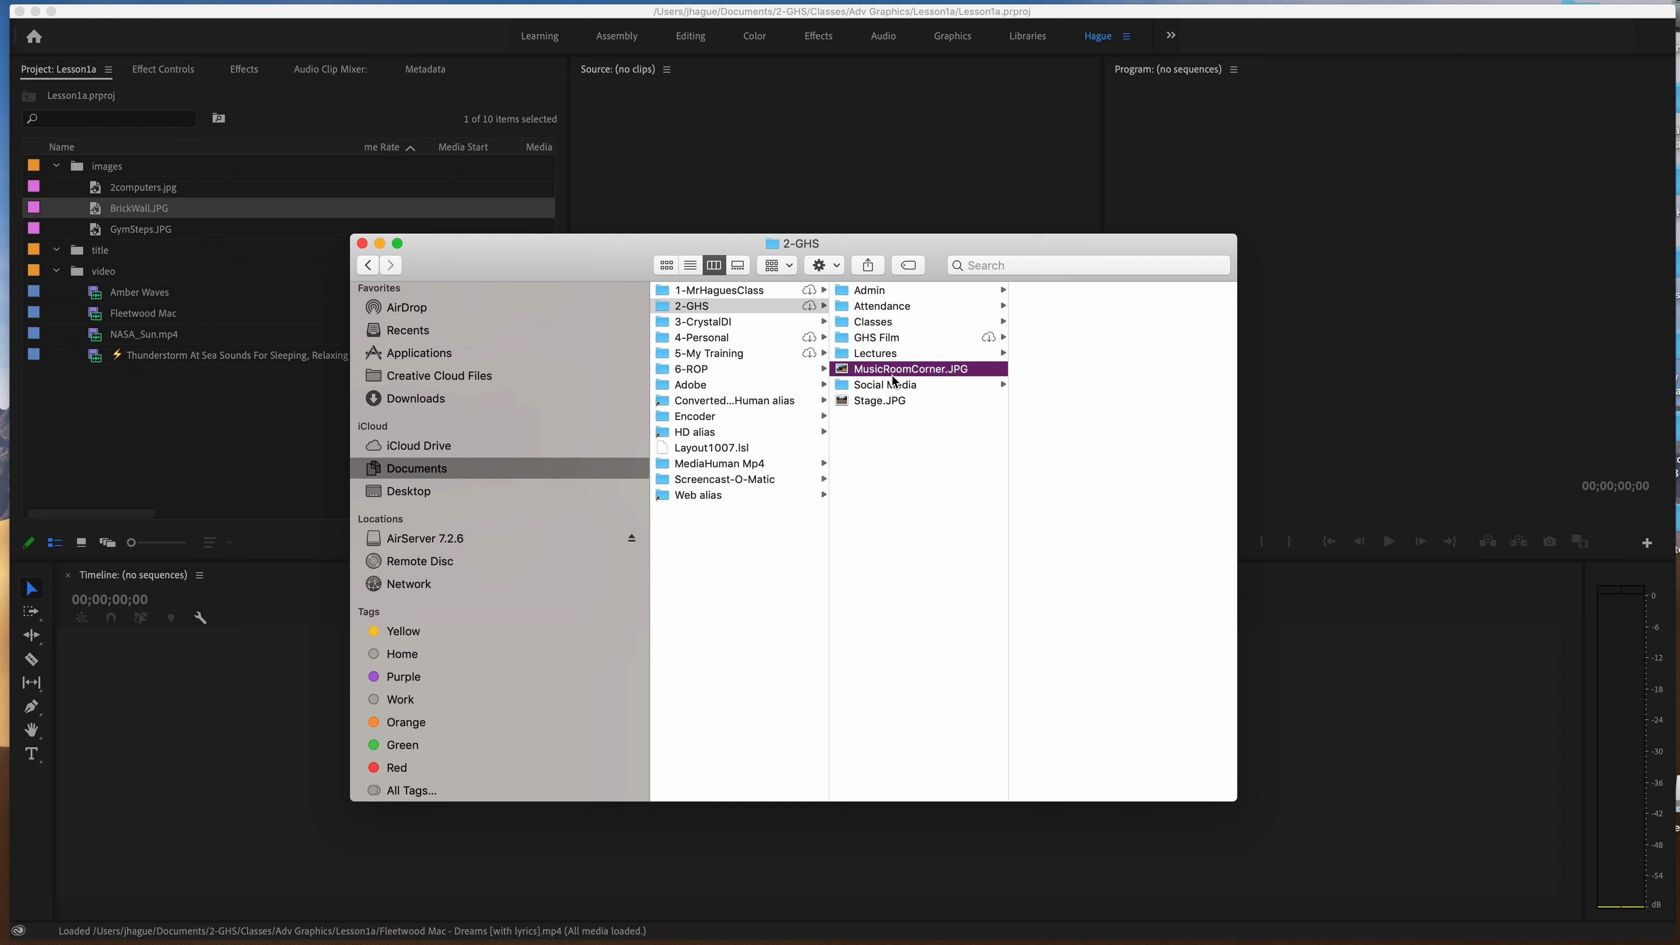
pyautogui.click(867, 405)
pyautogui.click(870, 372)
pyautogui.moveTo(870, 376); pyautogui.dragTo(873, 327)
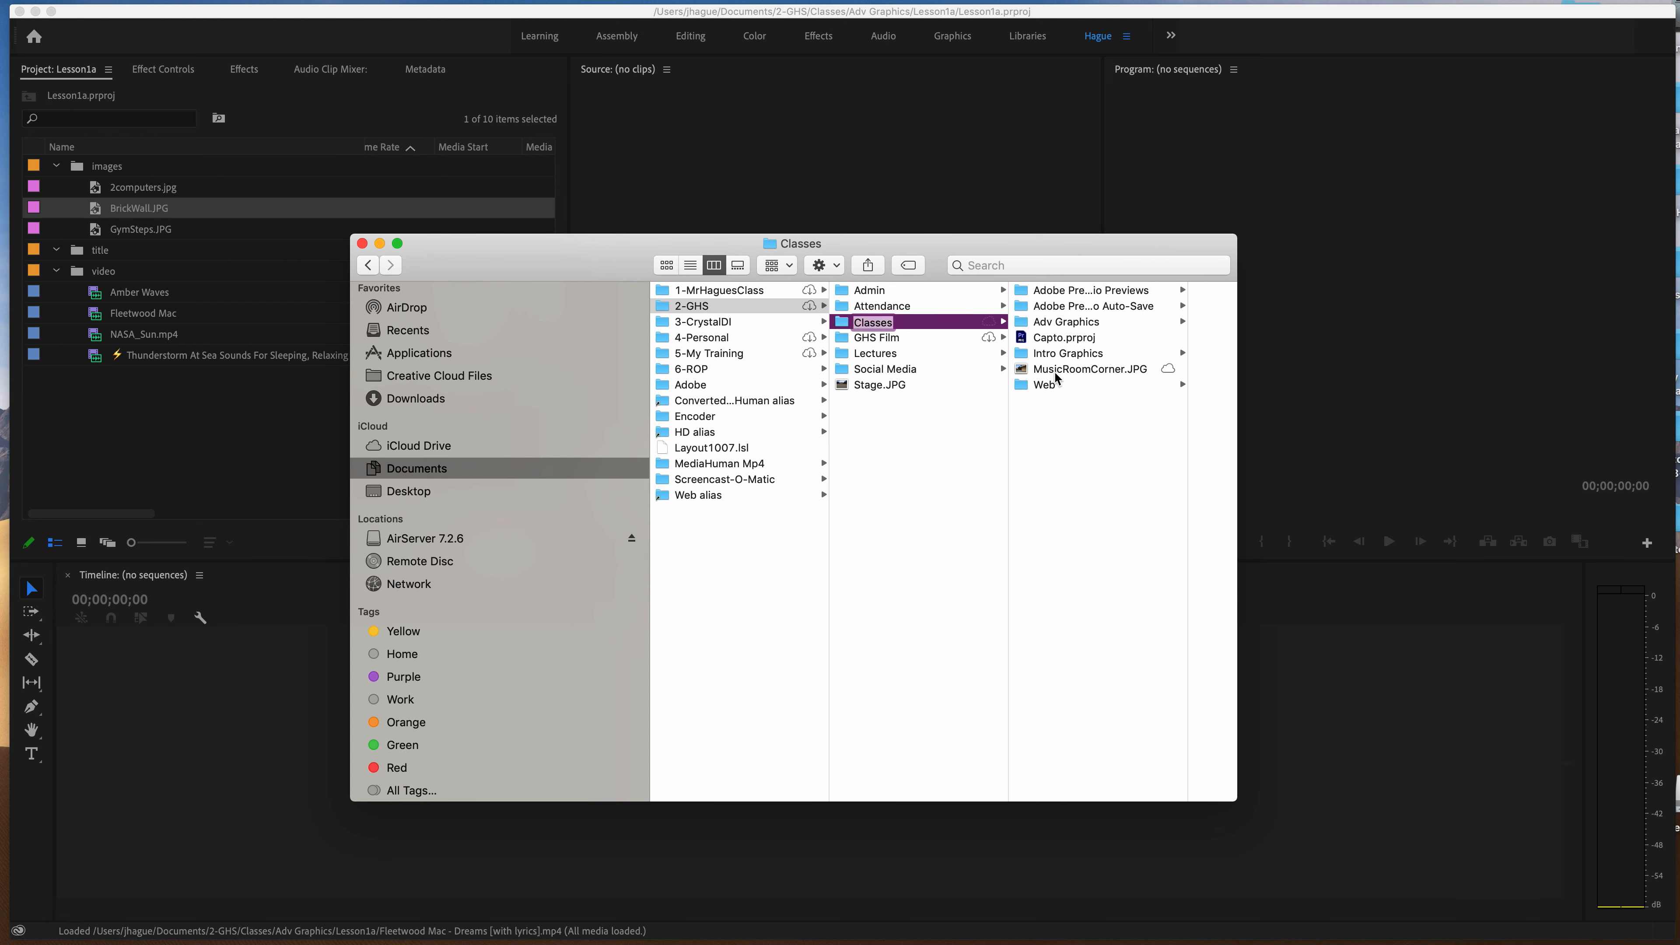
pyautogui.click(1043, 373)
pyautogui.moveTo(1060, 367); pyautogui.dragTo(1059, 322)
pyautogui.click(1059, 323)
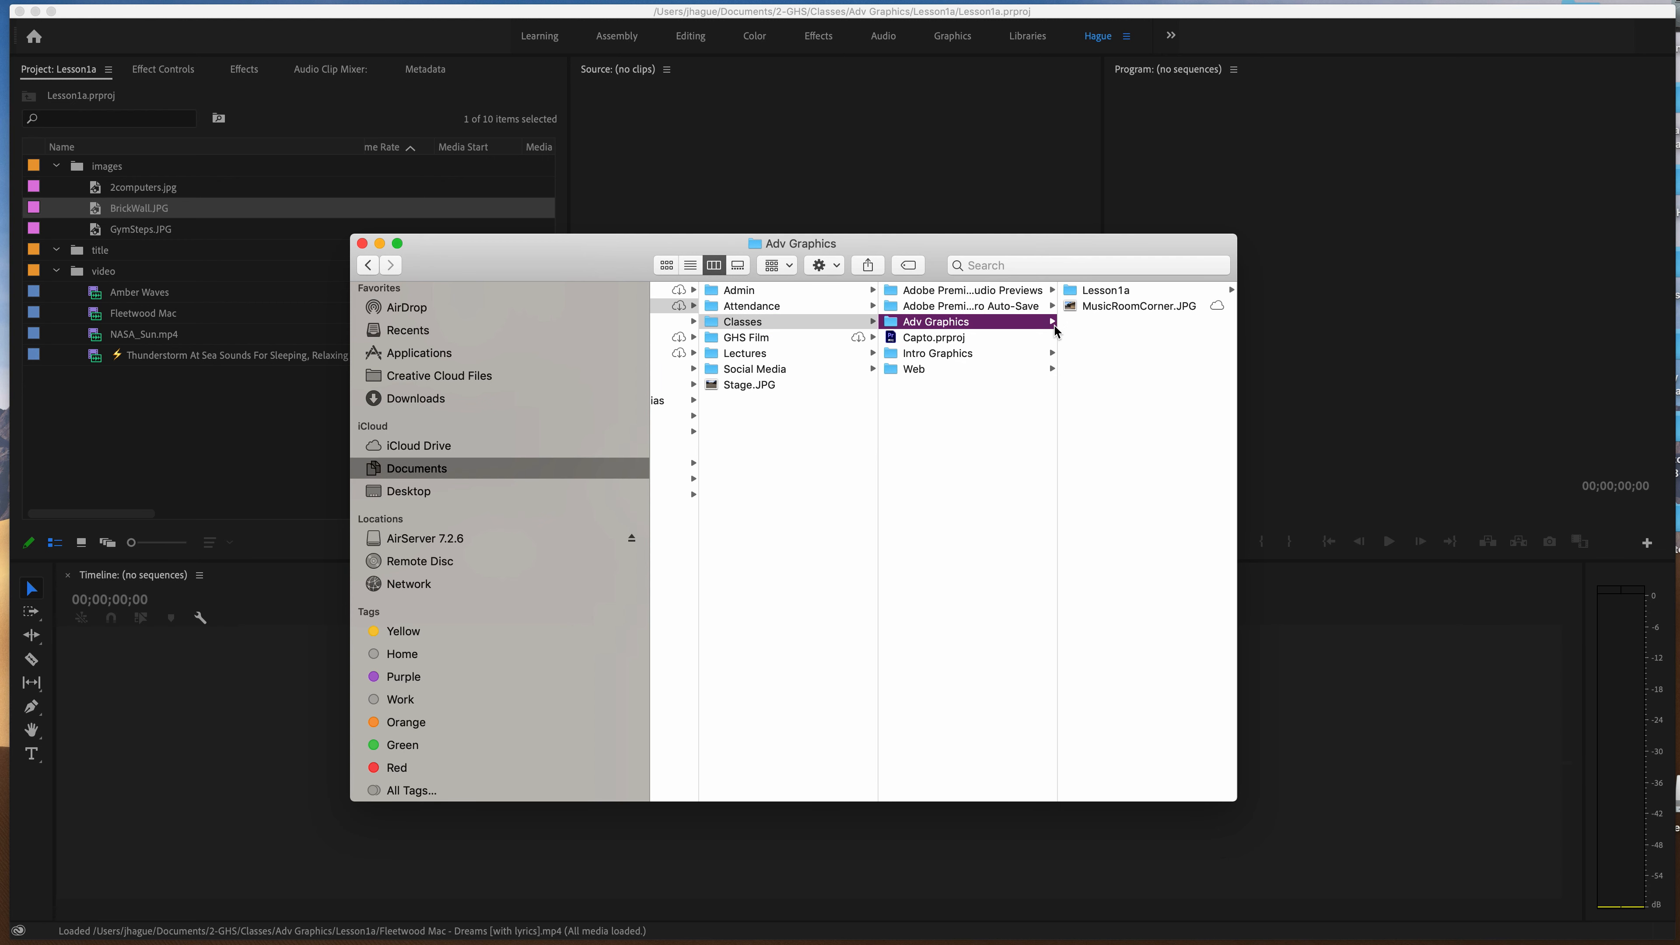
# Move MusicRoomCorner.JPG from Adv Graphics into the Lesson1a folder.
pyautogui.click(1109, 309)
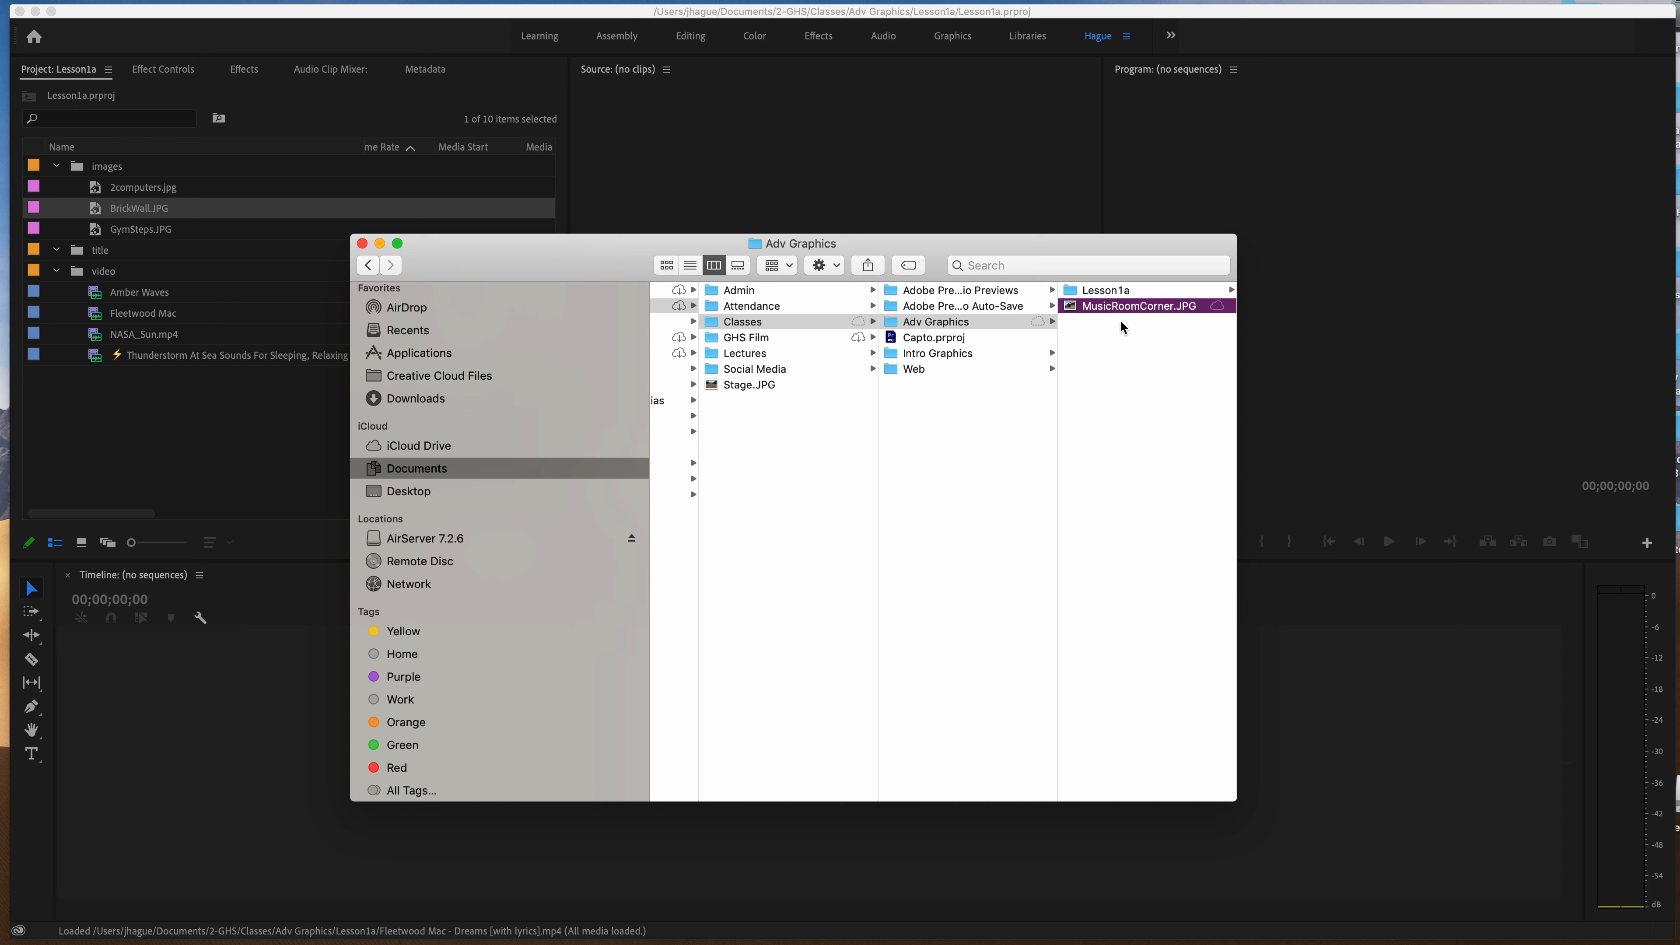
pyautogui.moveTo(1105, 304); pyautogui.dragTo(1103, 293)
pyautogui.click(1103, 295)
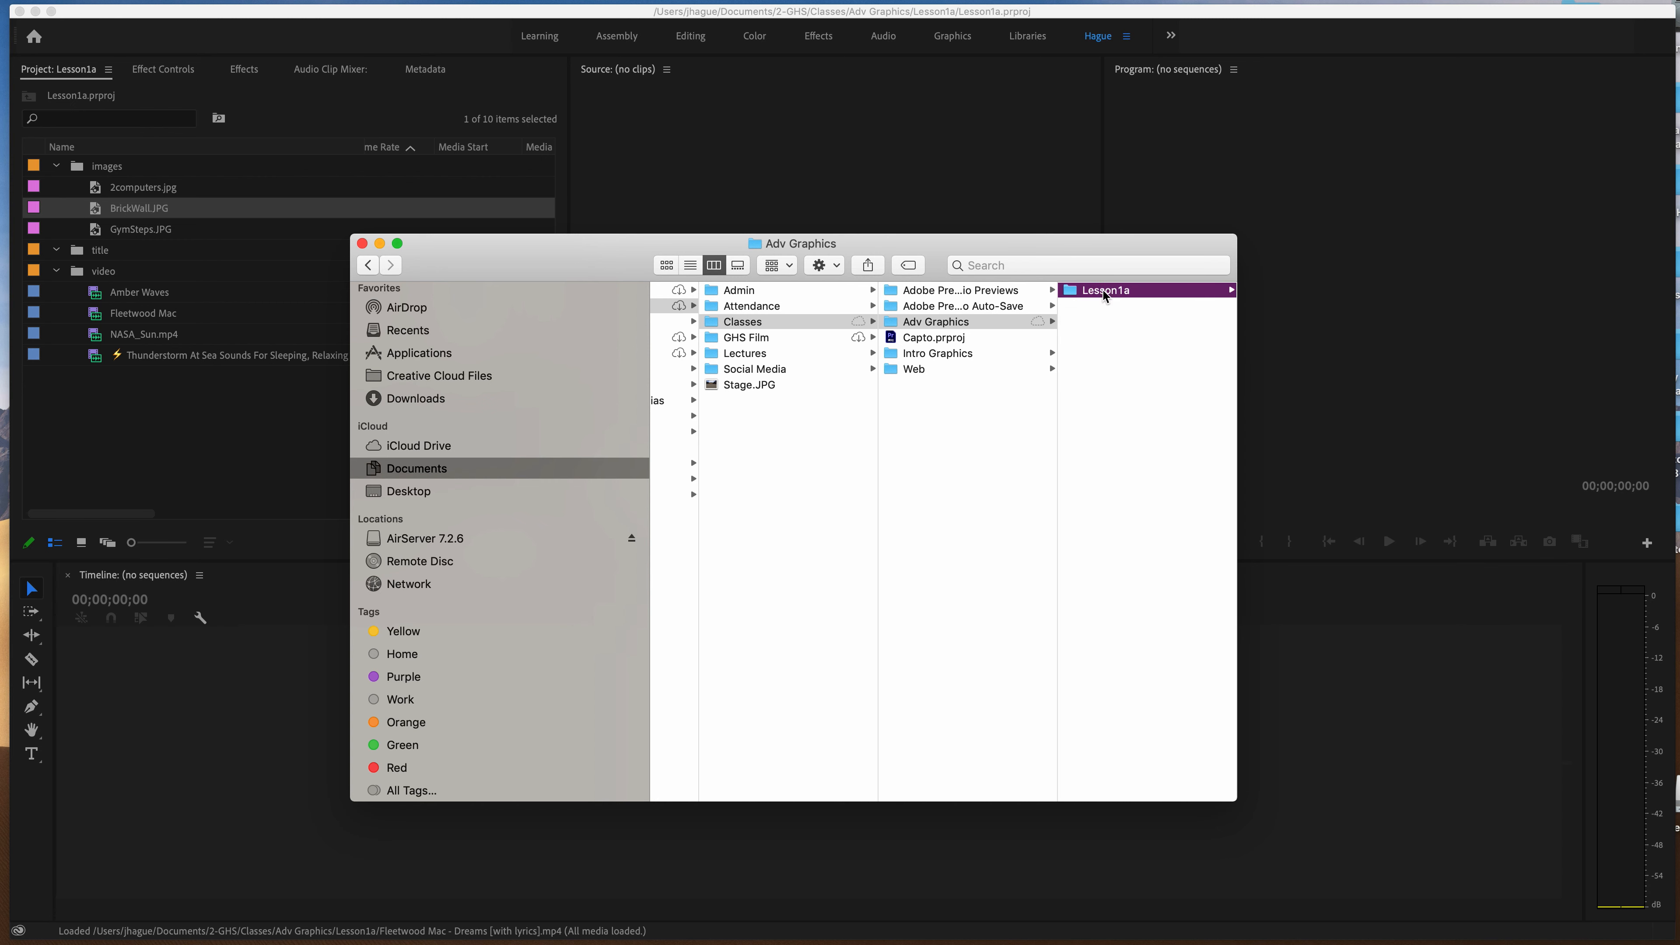
# Import MusicRoomCorner.JPG from the Lesson1a folder into the project's images bin.
pyautogui.click(1104, 433)
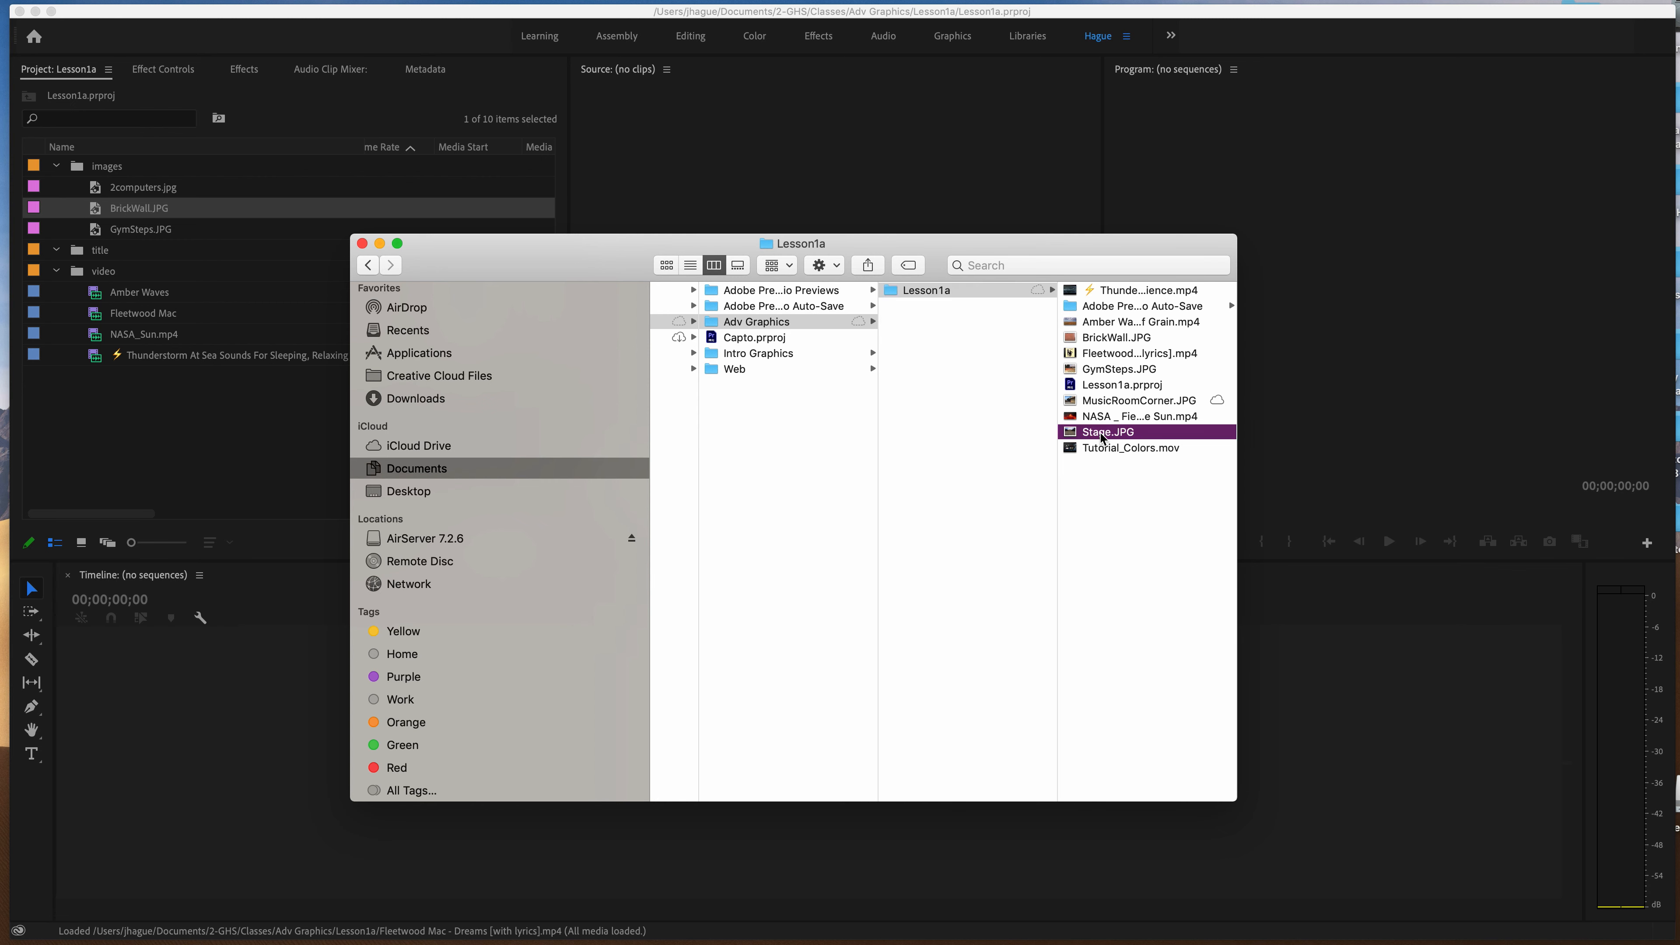
pyautogui.click(1104, 401)
pyautogui.moveTo(1112, 407); pyautogui.dragTo(254, 221)
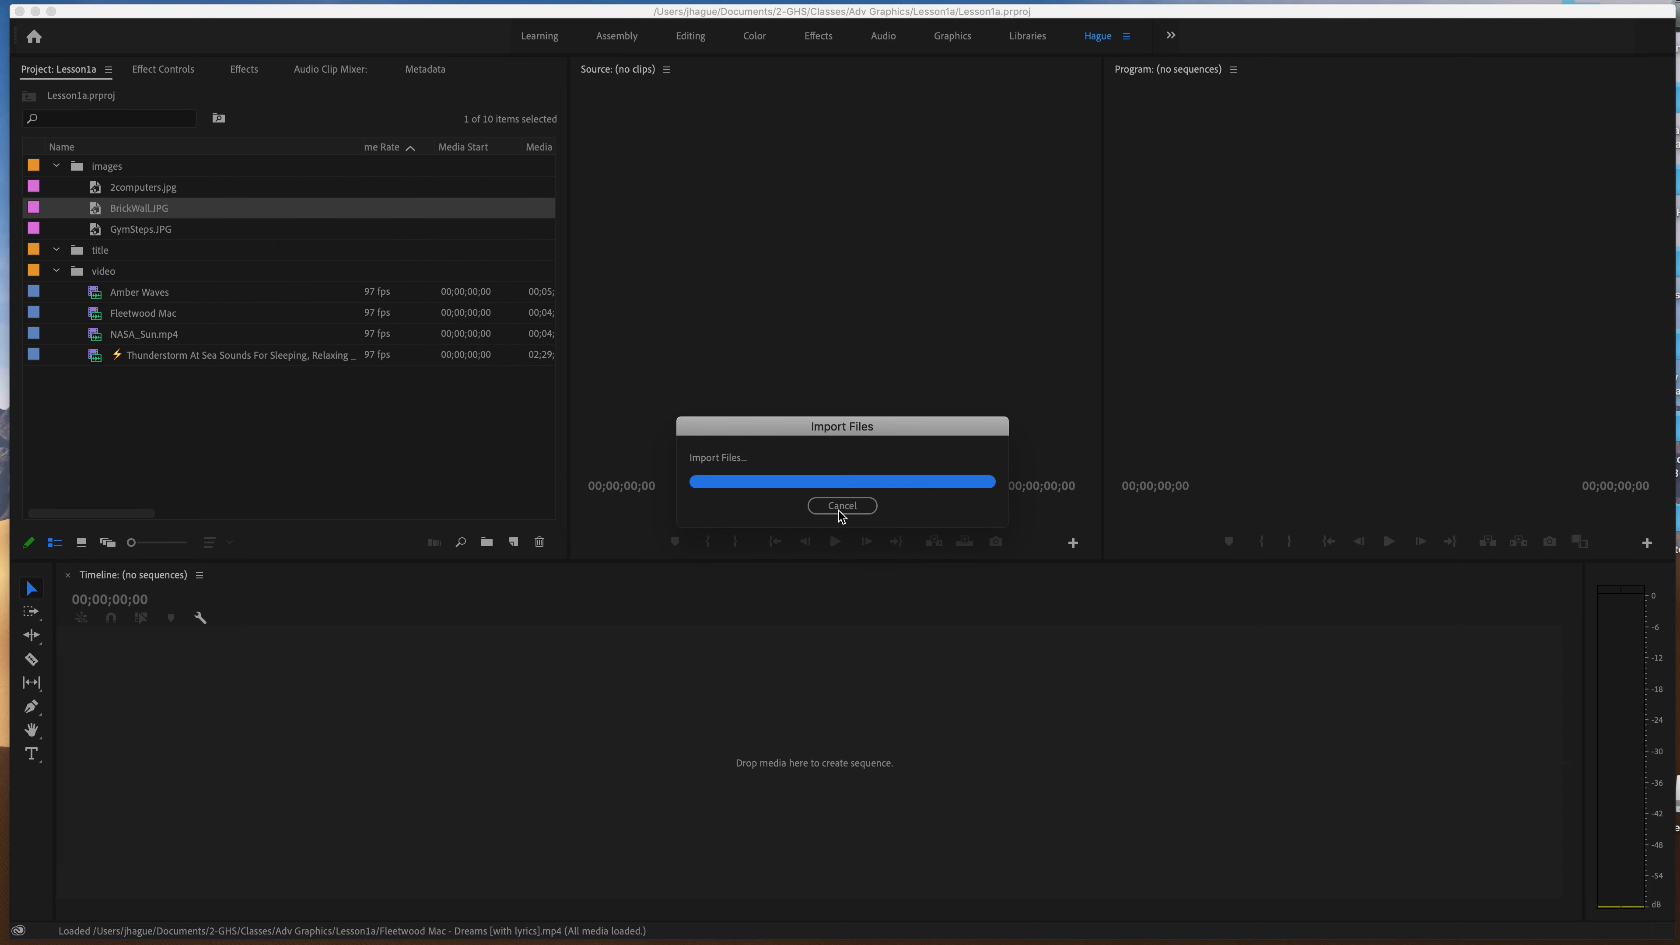
pyautogui.click(294, 431)
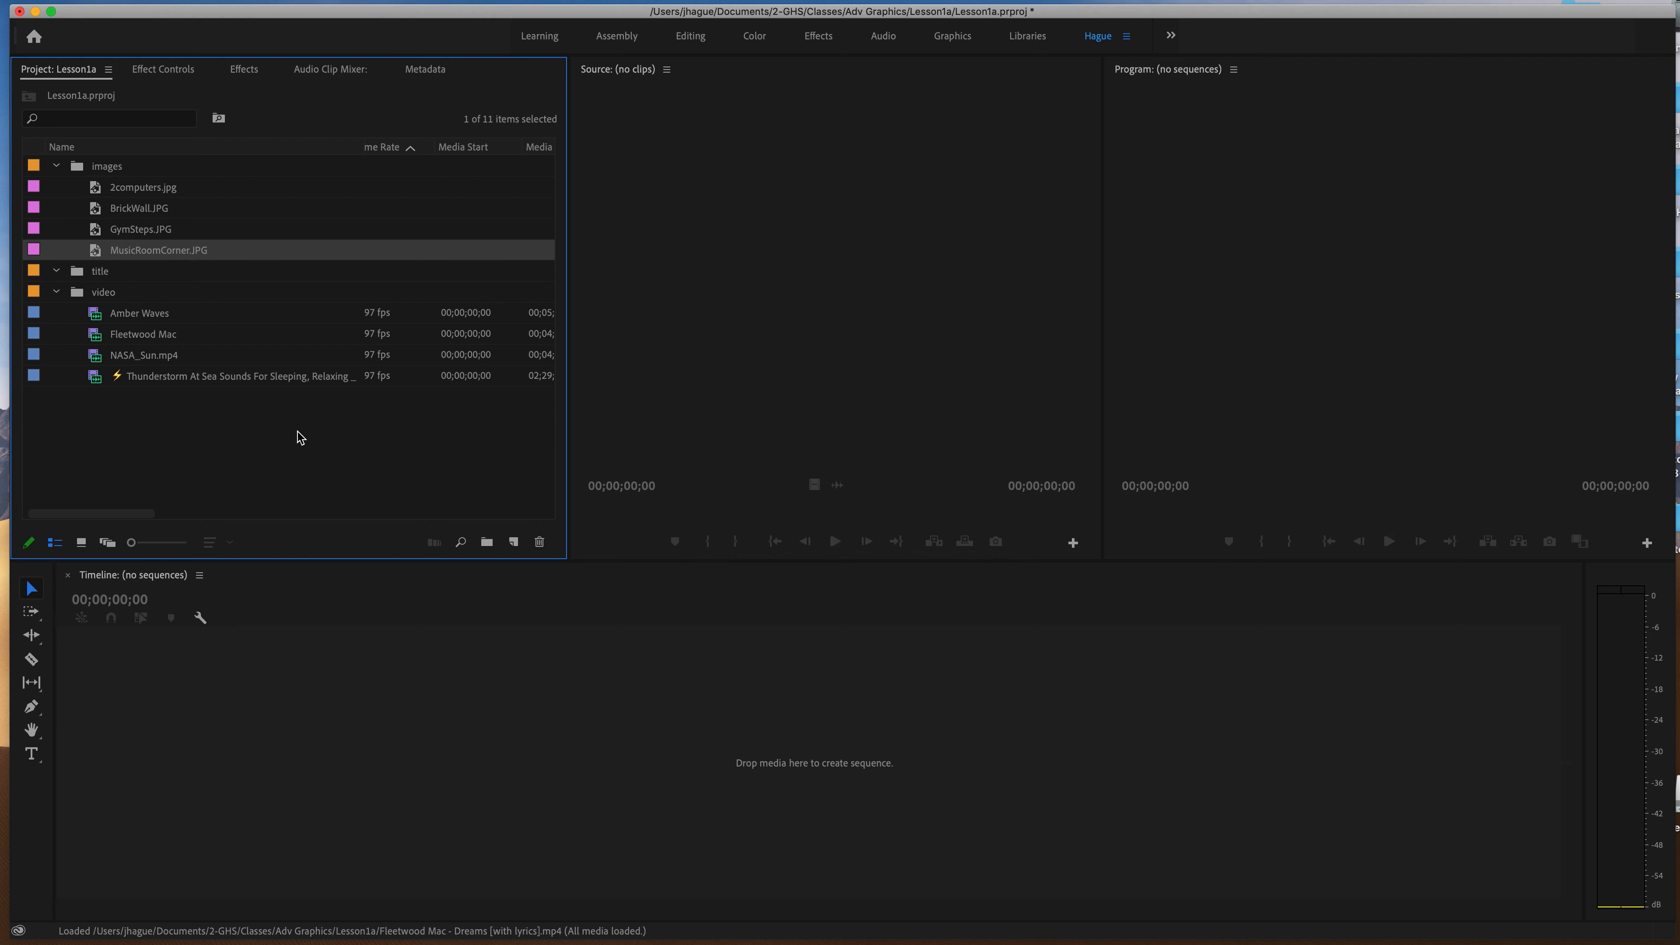
# Go back to Finder and import Stage.JPG from the Lesson1a folder into the Premiere Pro project's images bin.
pyautogui.press('super+Tab')
pyautogui.moveTo(888, 926)
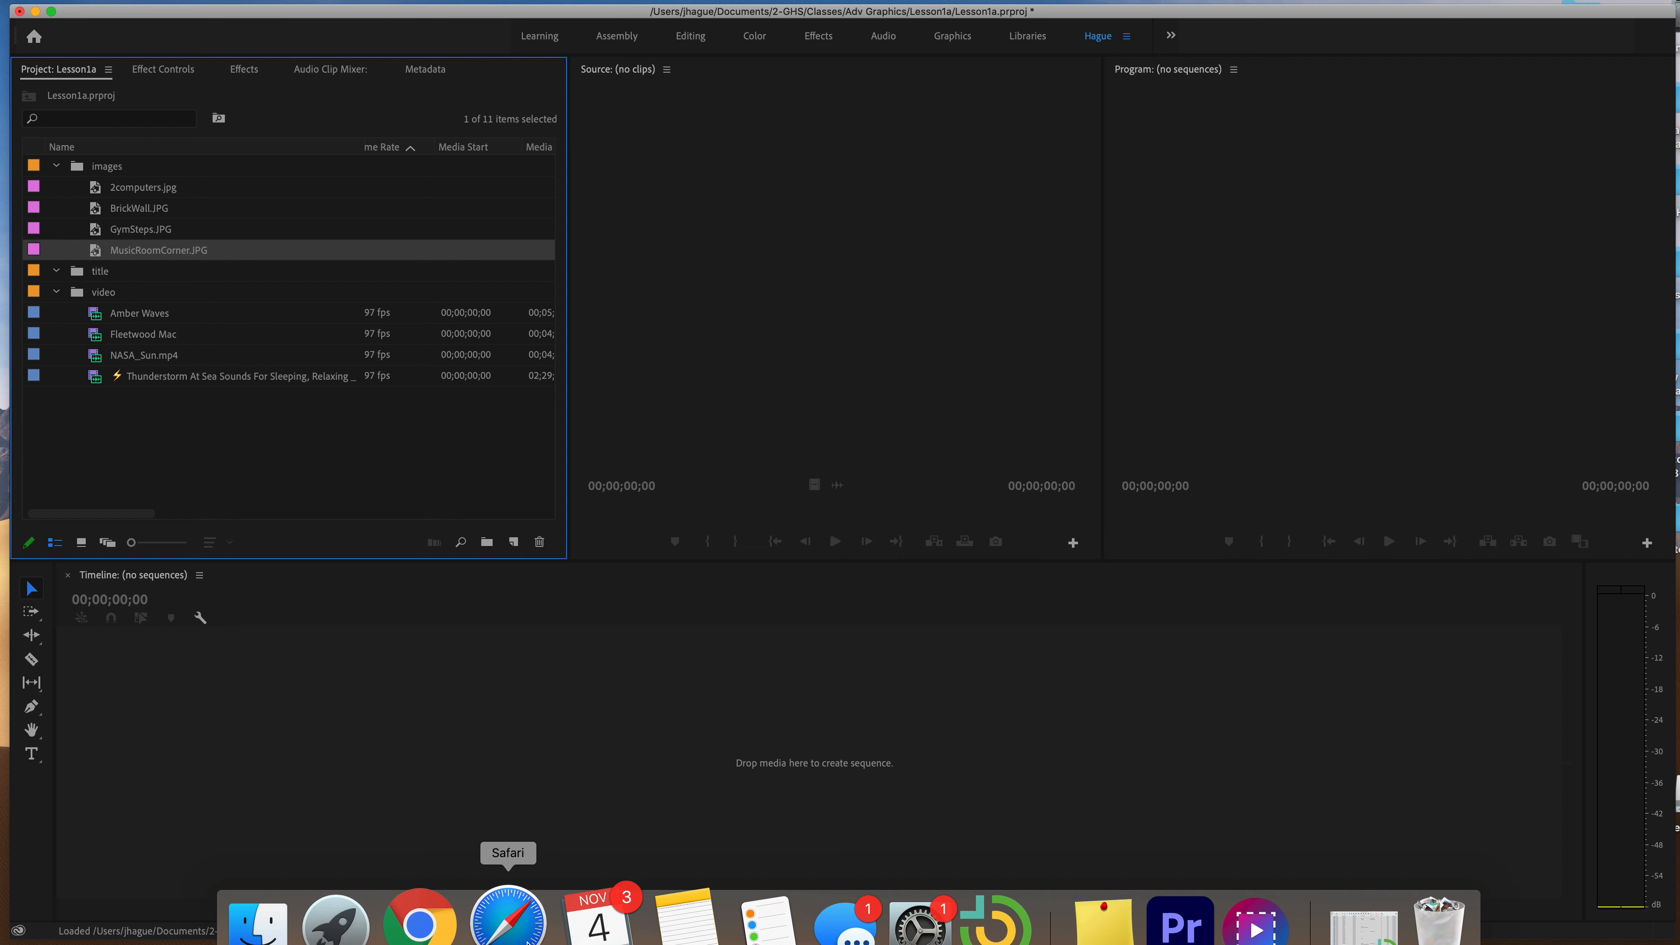
pyautogui.click(286, 916)
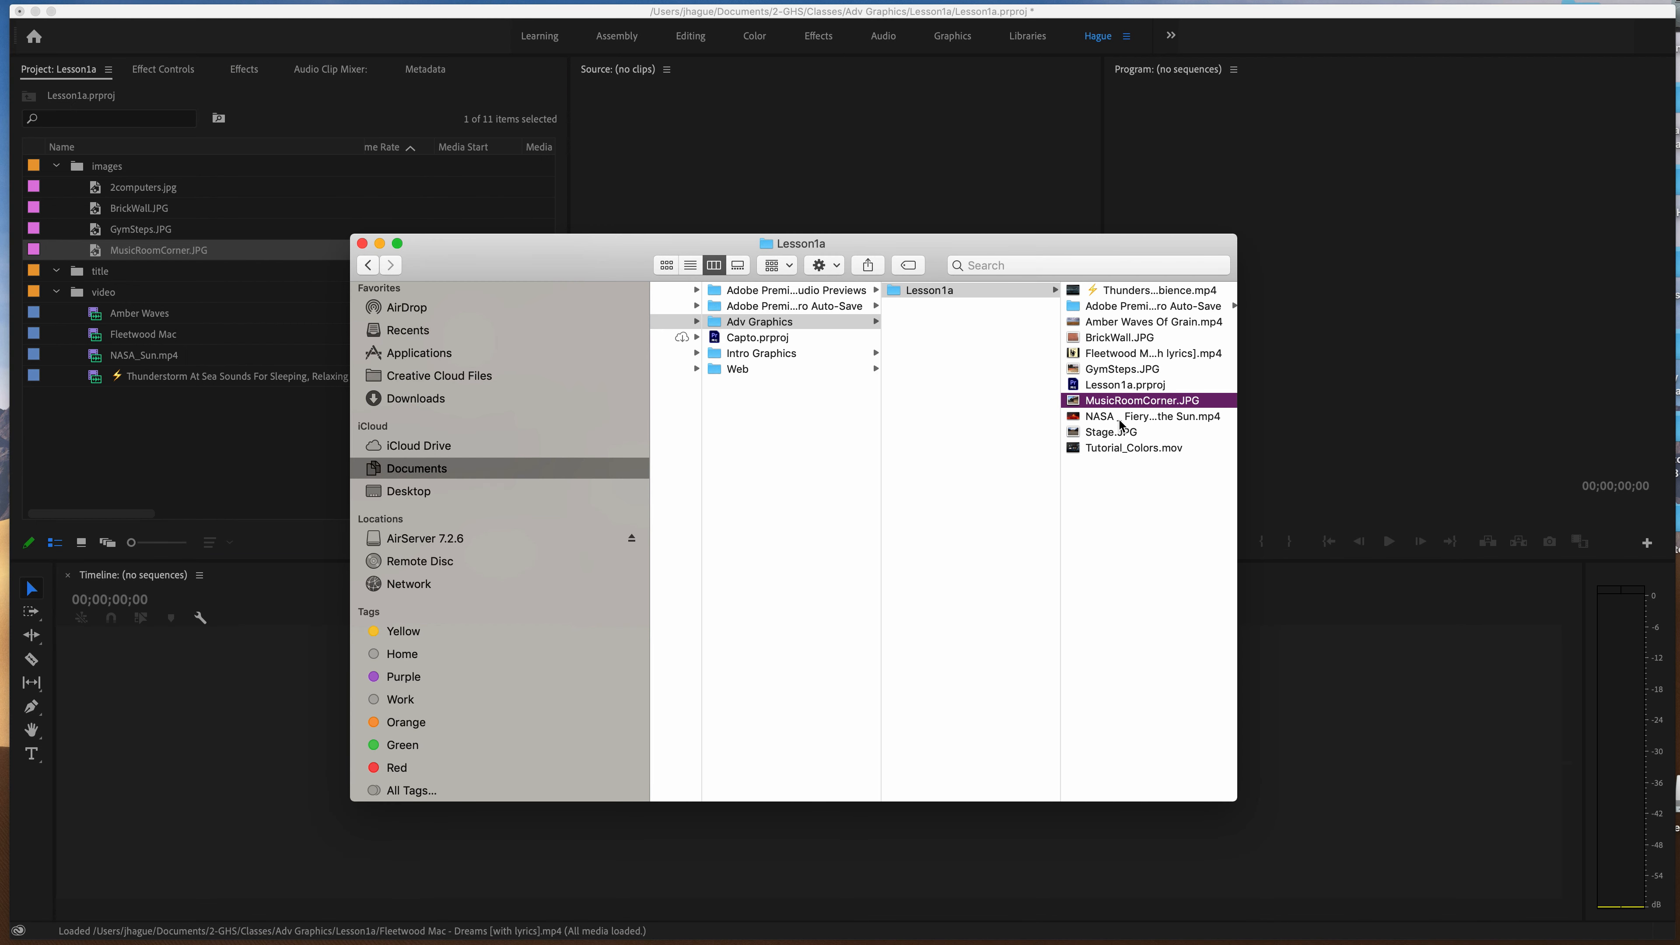
pyautogui.moveTo(1111, 432); pyautogui.dragTo(268, 232)
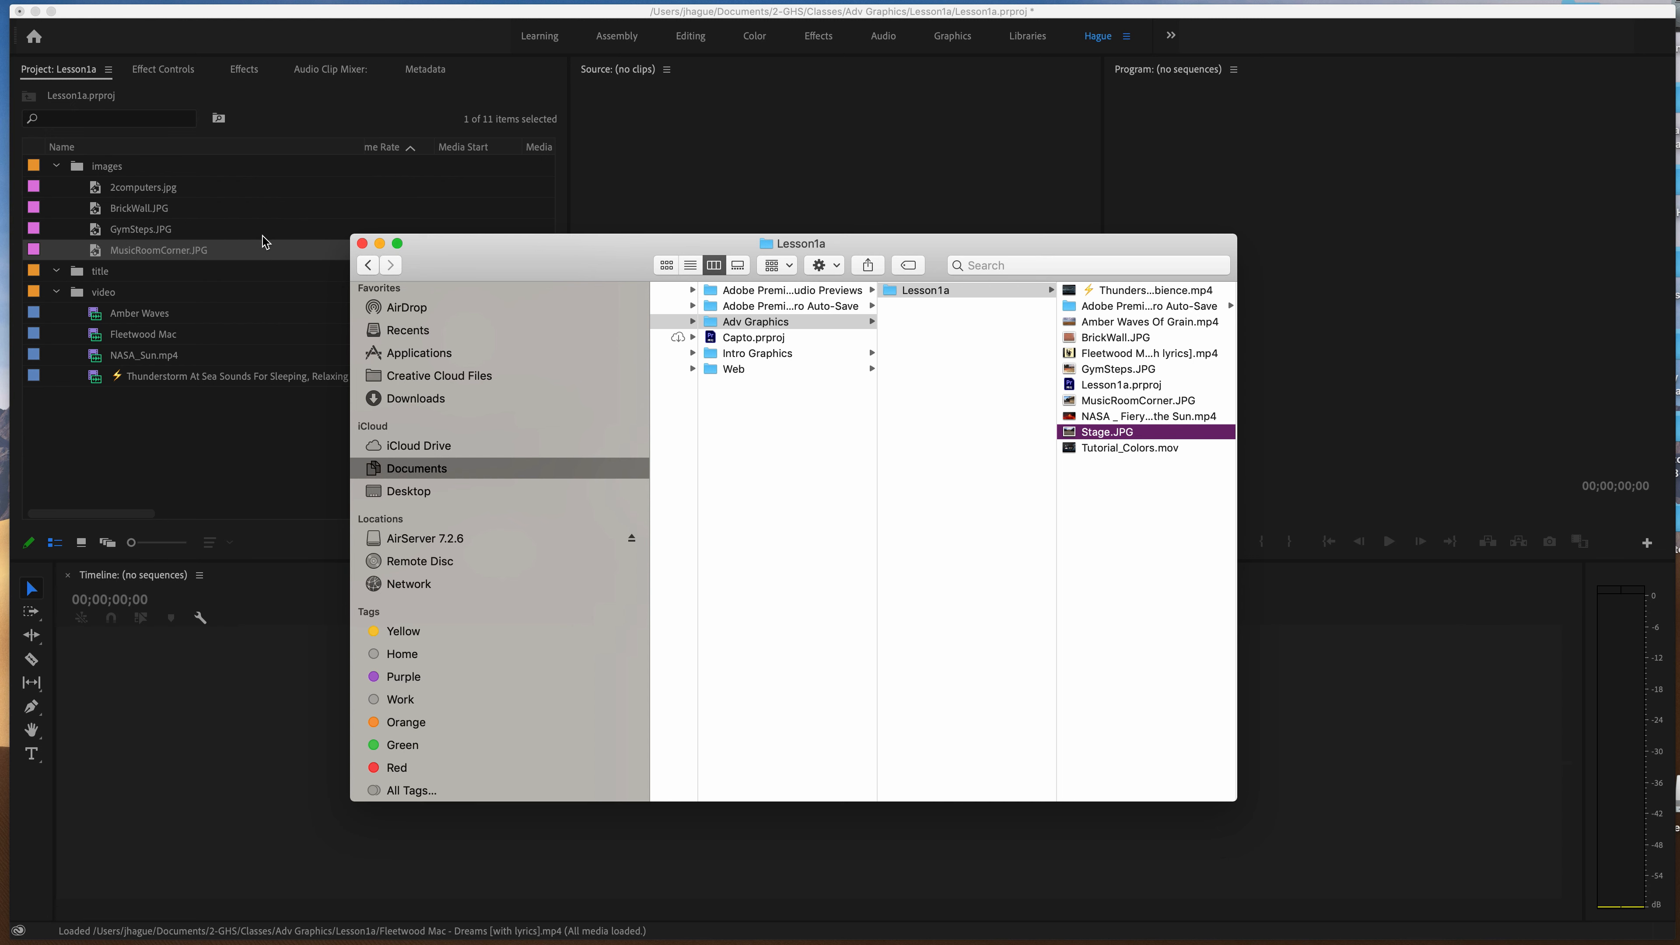
pyautogui.click(150, 195)
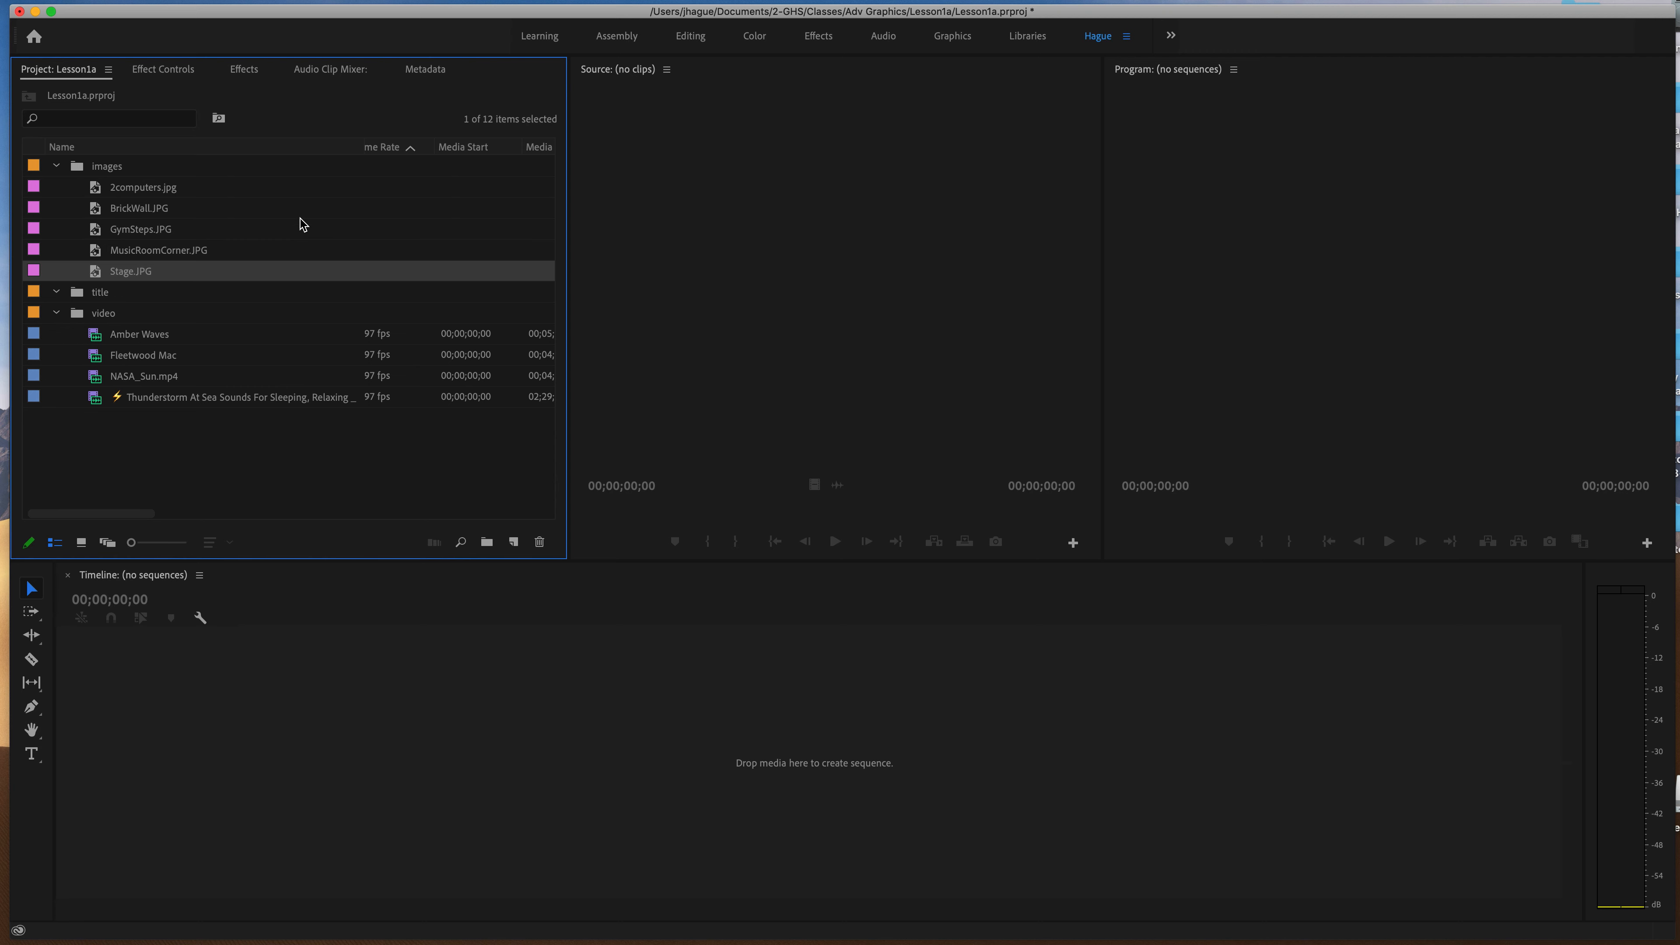
# Open the New Sequence settings to set up a new sequence in the Lesson1a project.
pyautogui.moveTo(879, 936)
pyautogui.click(110, 1)
pyautogui.moveTo(109, 4)
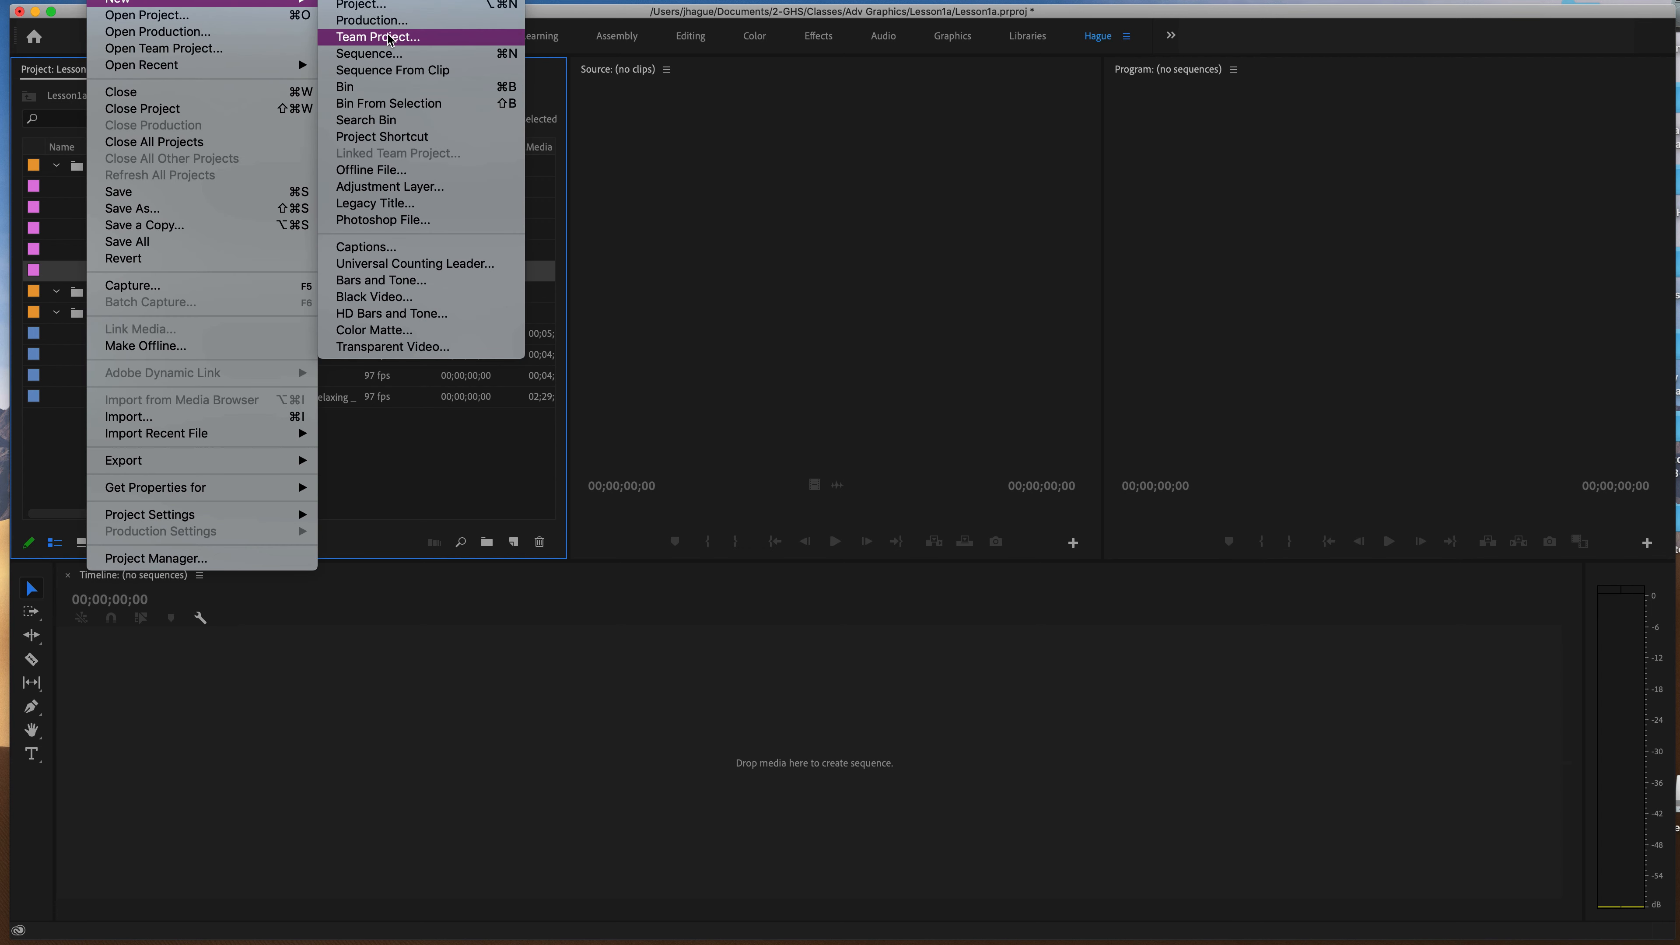
pyautogui.click(385, 57)
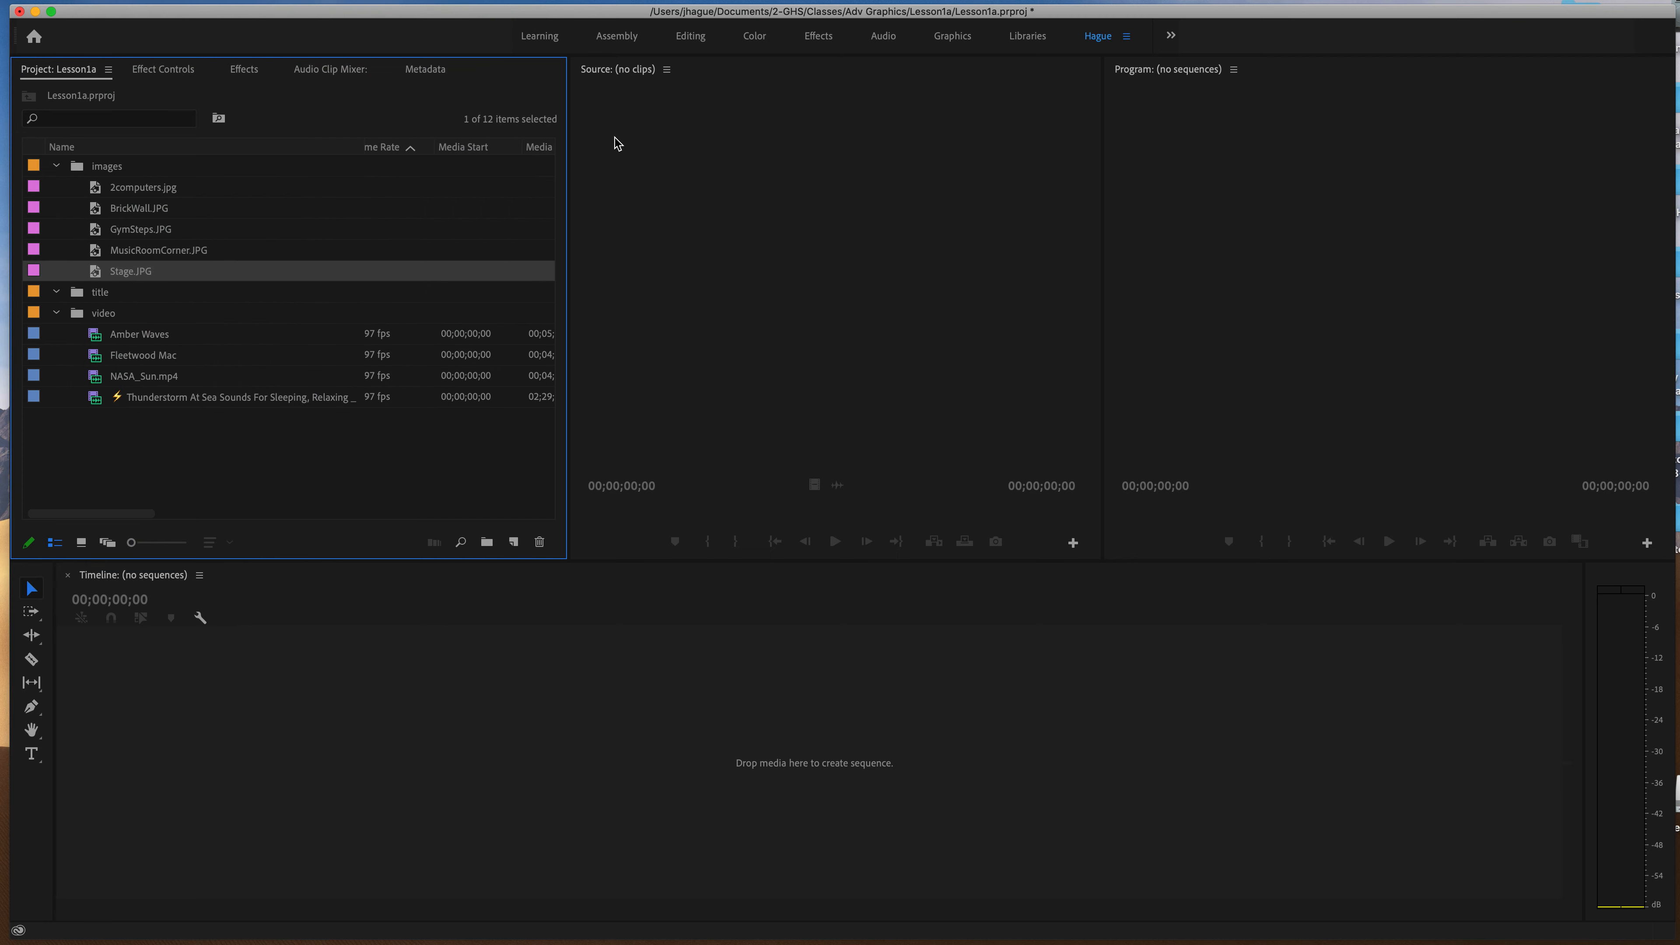
pyautogui.moveTo(626, 170); pyautogui.dragTo(514, 108)
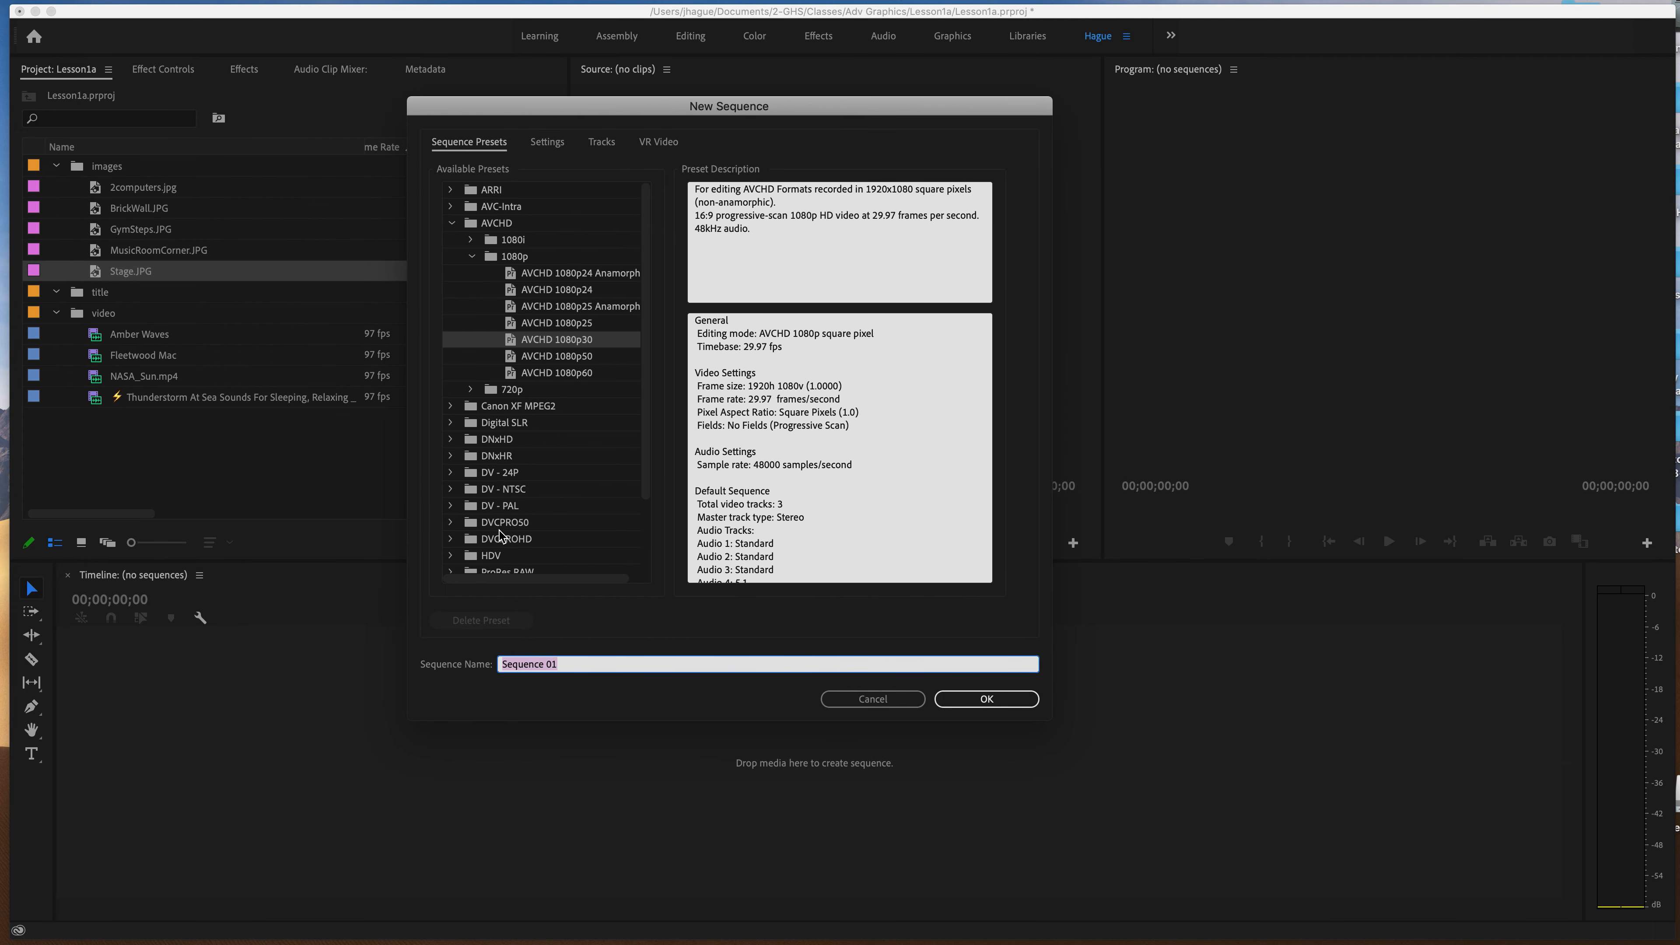
# Browse the HDV sequence presets, selecting 720p24, 1080p30 and 720p30 in turn to compare their descriptions.
pyautogui.click(450, 556)
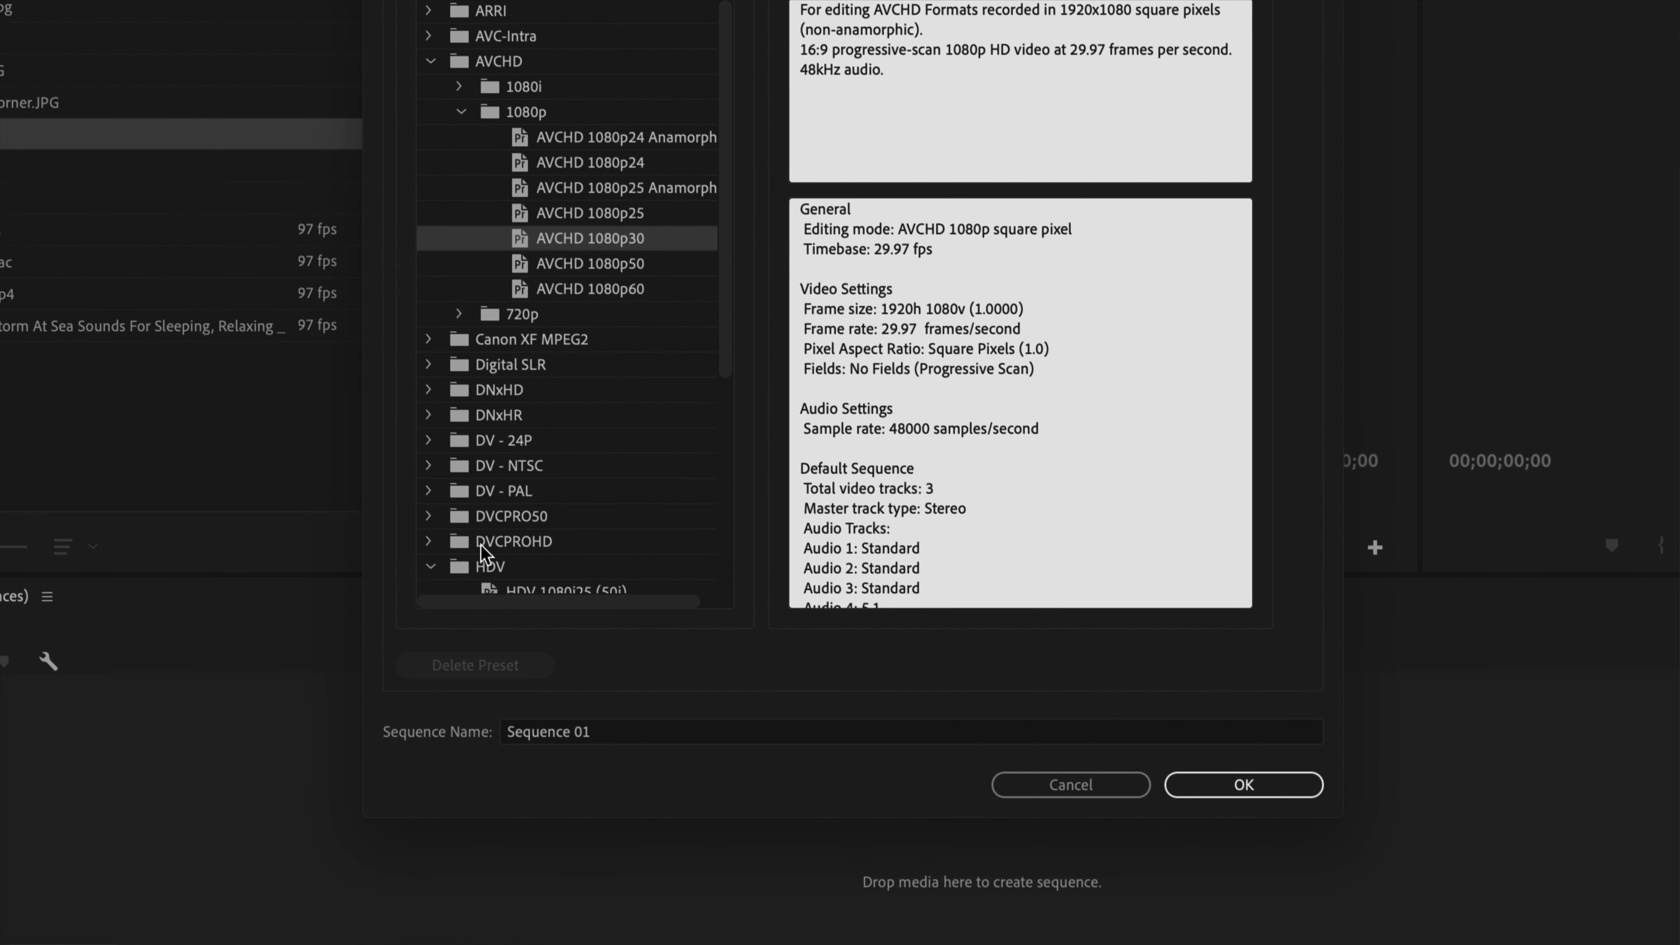
pyautogui.scroll(-5, 486, 553)
pyautogui.hscroll(1, 486, 552)
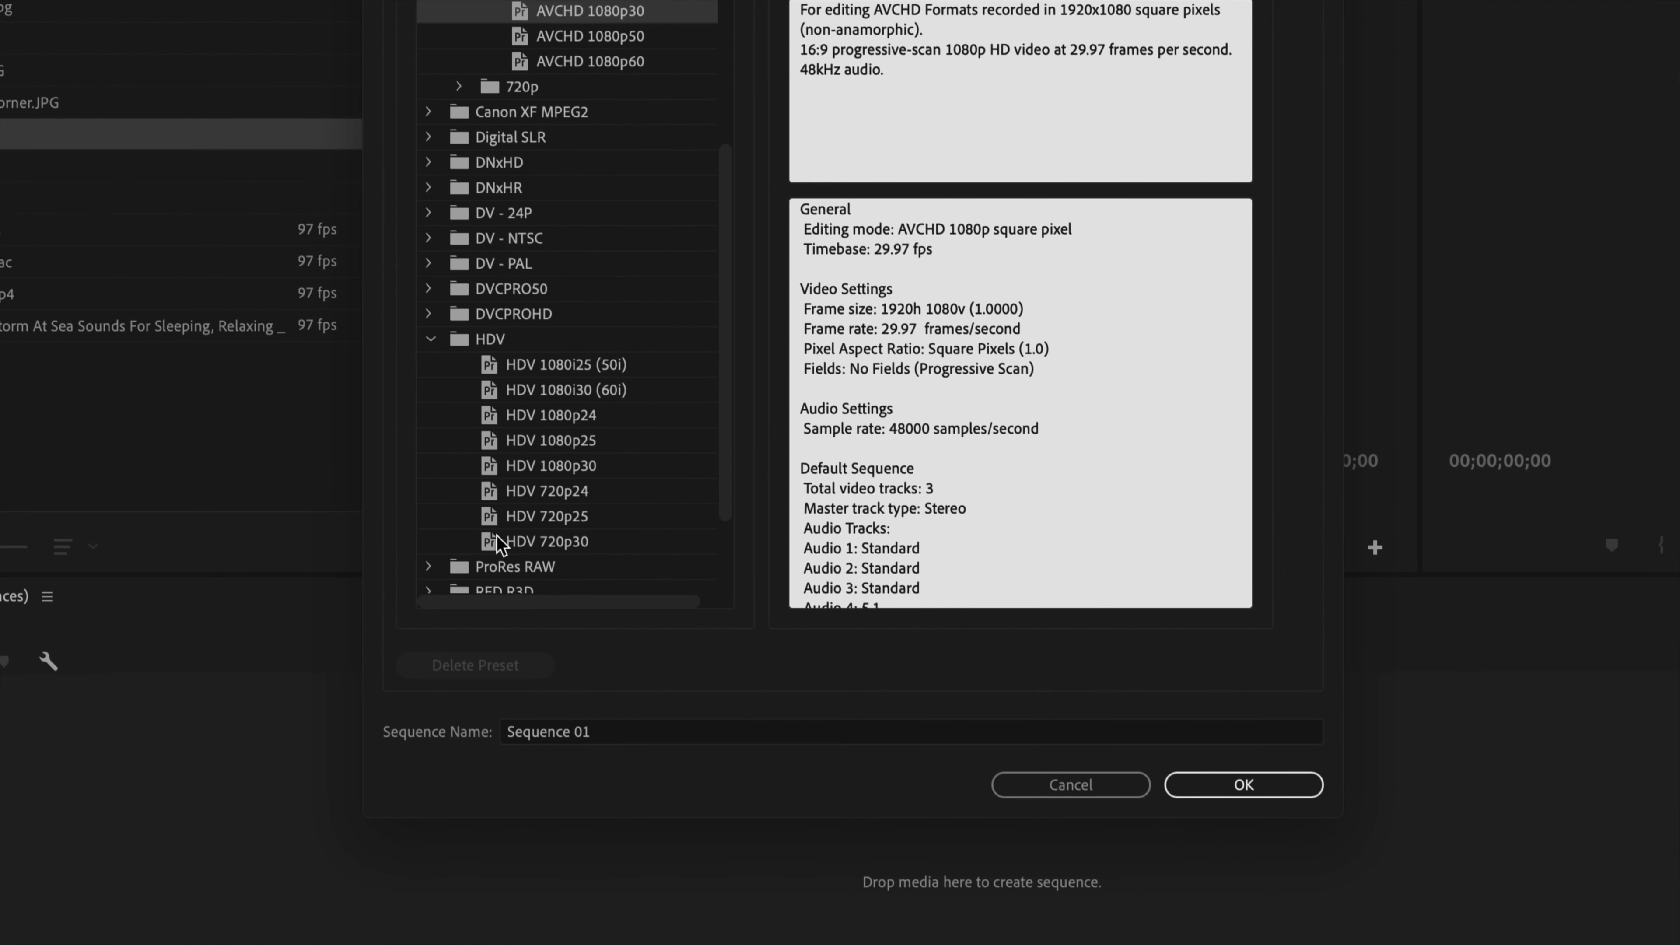
pyautogui.click(538, 495)
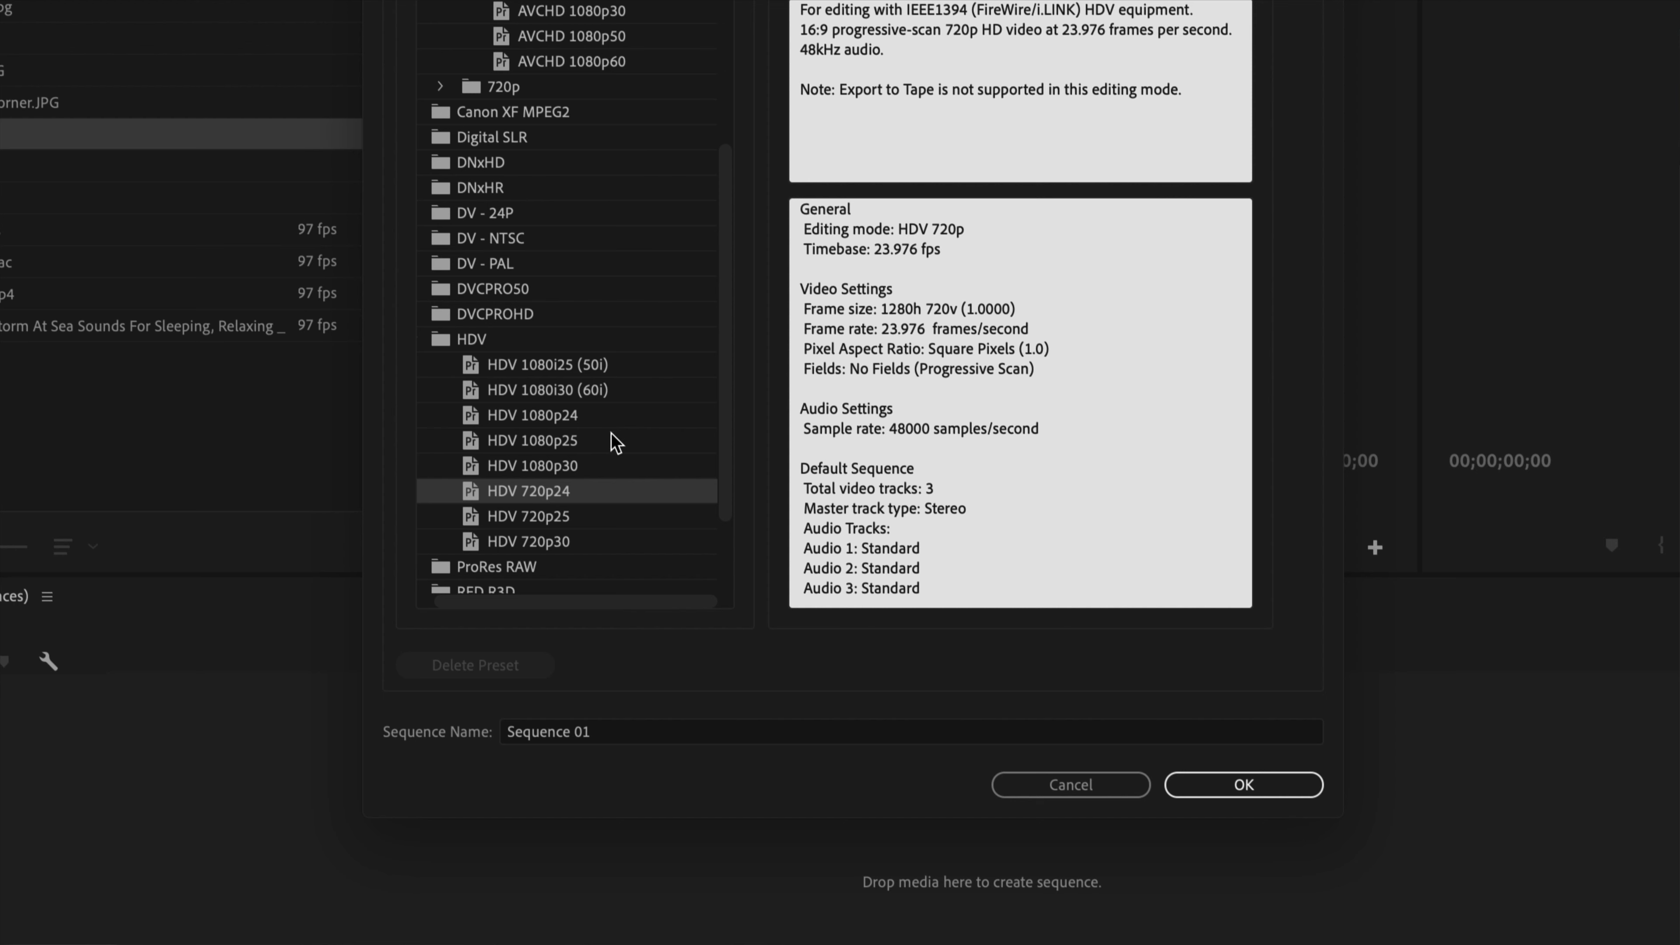
pyautogui.click(537, 465)
pyautogui.click(550, 537)
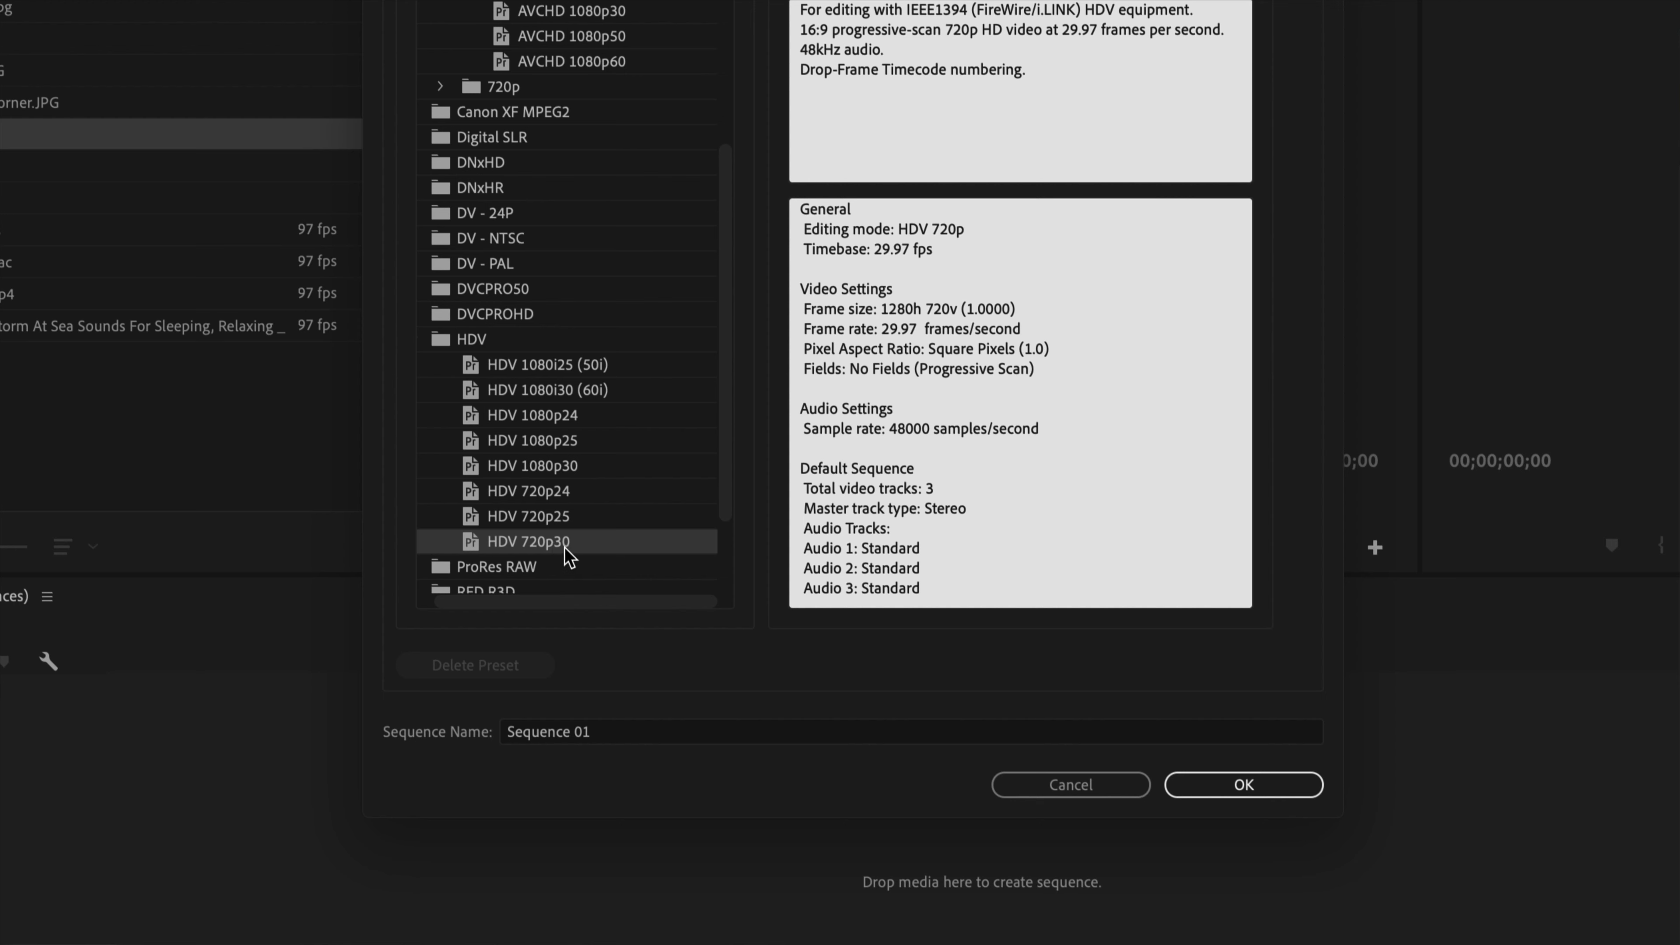
# Select the AVCHD 1080p30 preset and review the frame size in its description.
pyautogui.scroll(1, 577, 387)
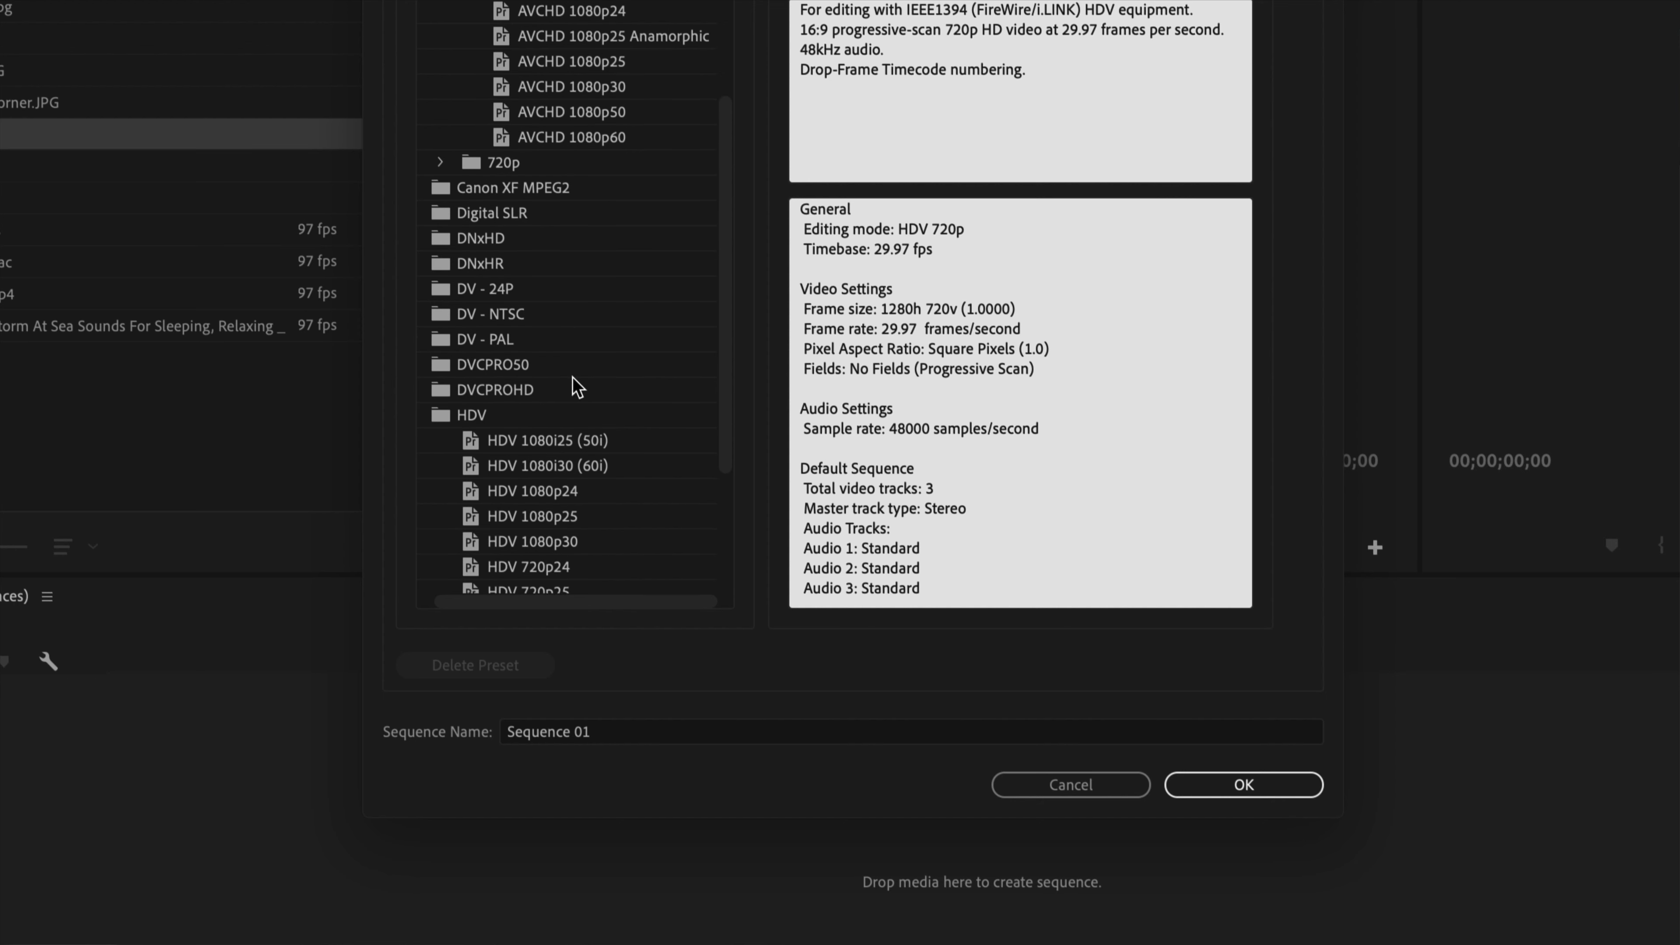
pyautogui.scroll(1, 577, 387)
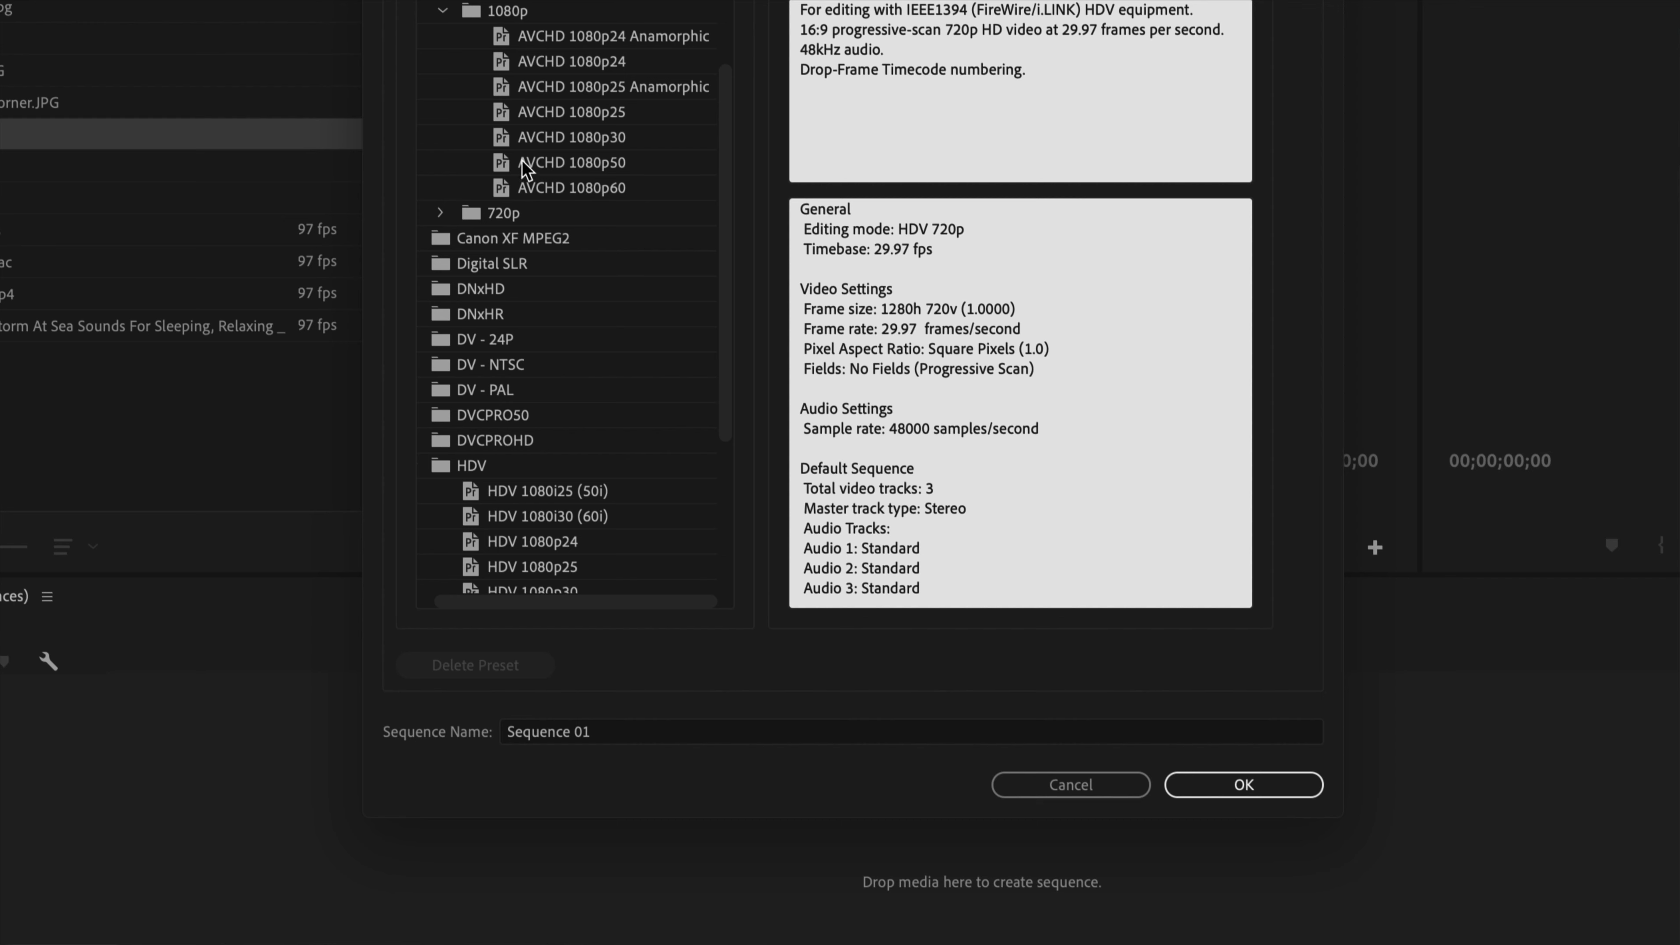
pyautogui.click(579, 141)
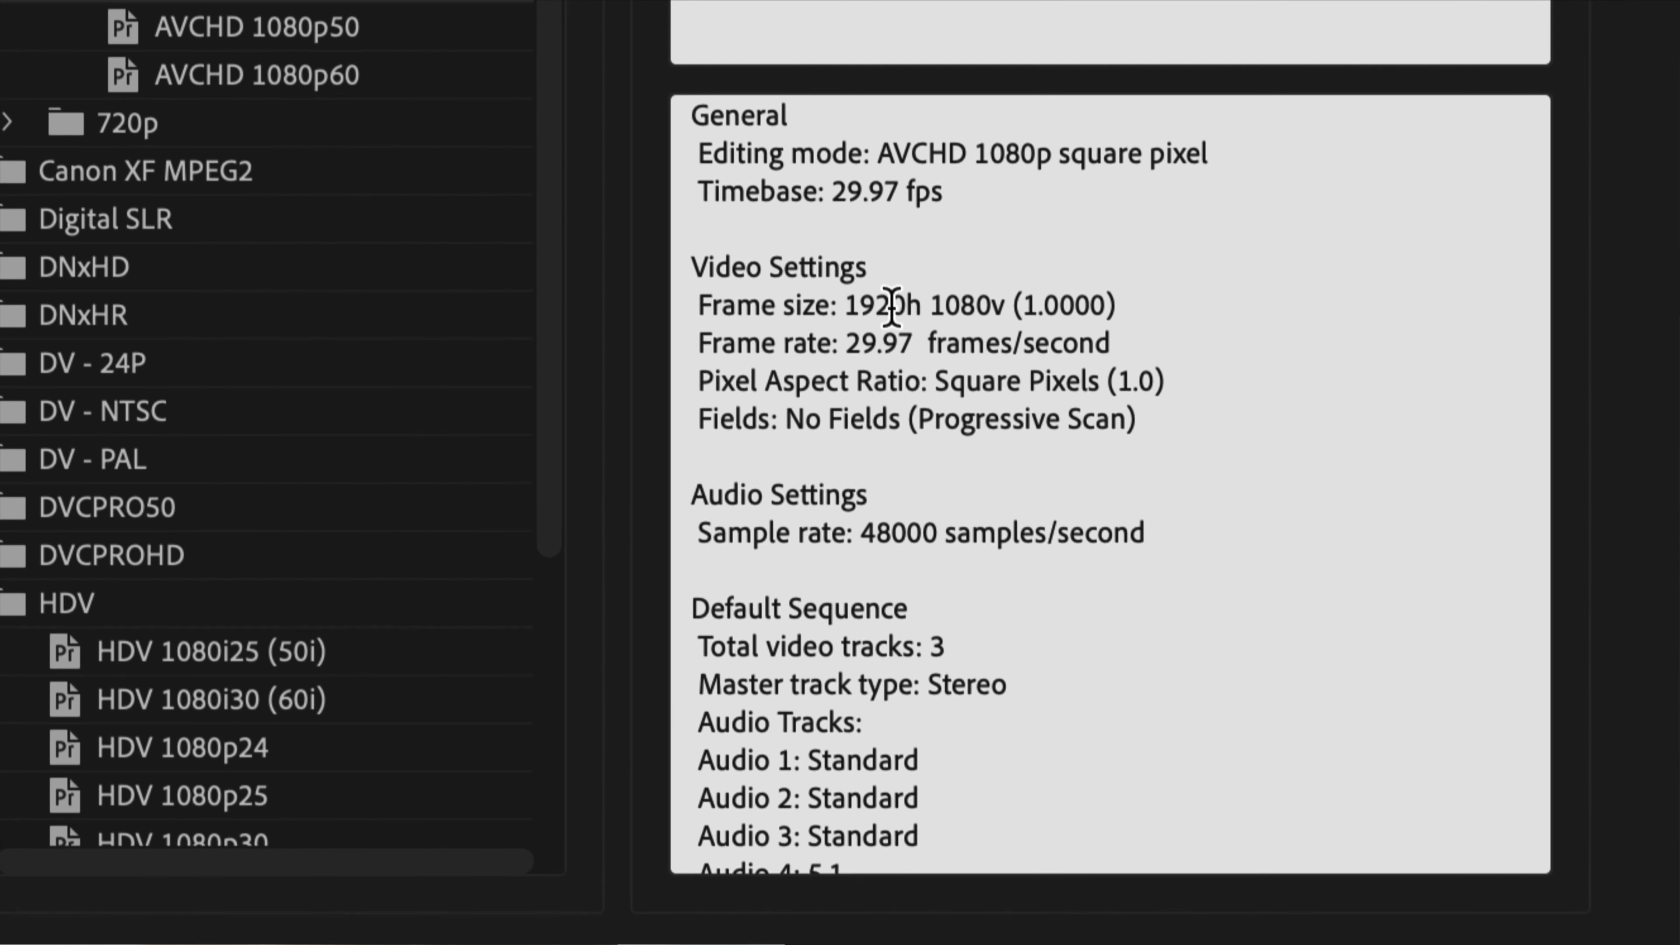
pyautogui.moveTo(857, 306); pyautogui.dragTo(995, 307)
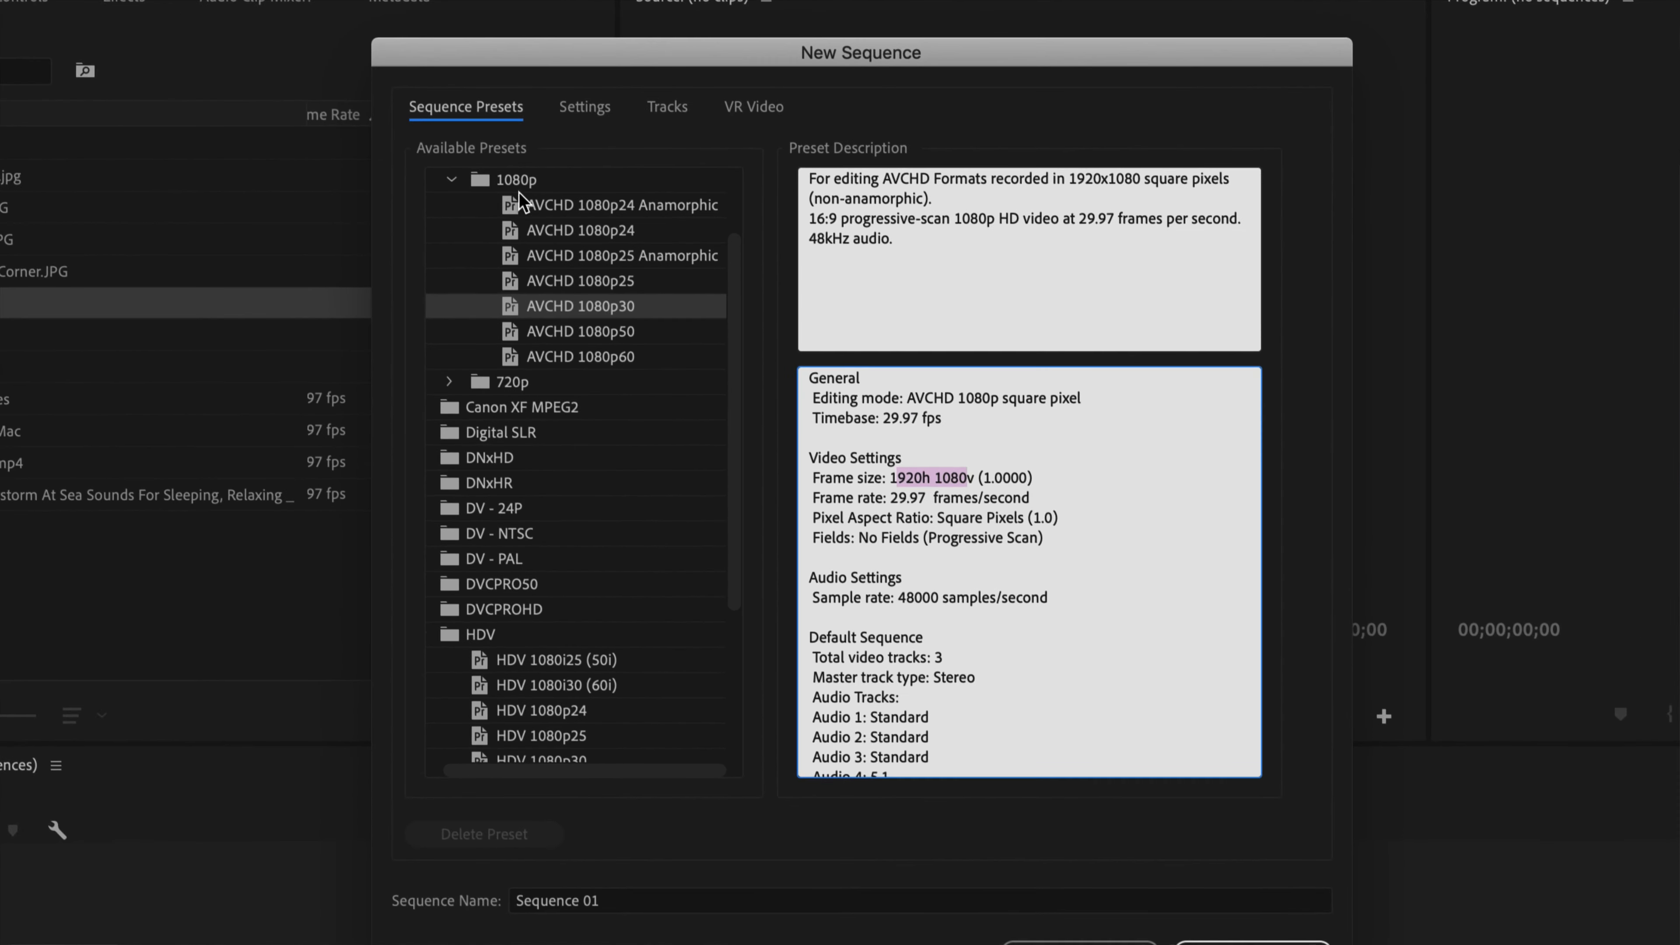
pyautogui.click(450, 181)
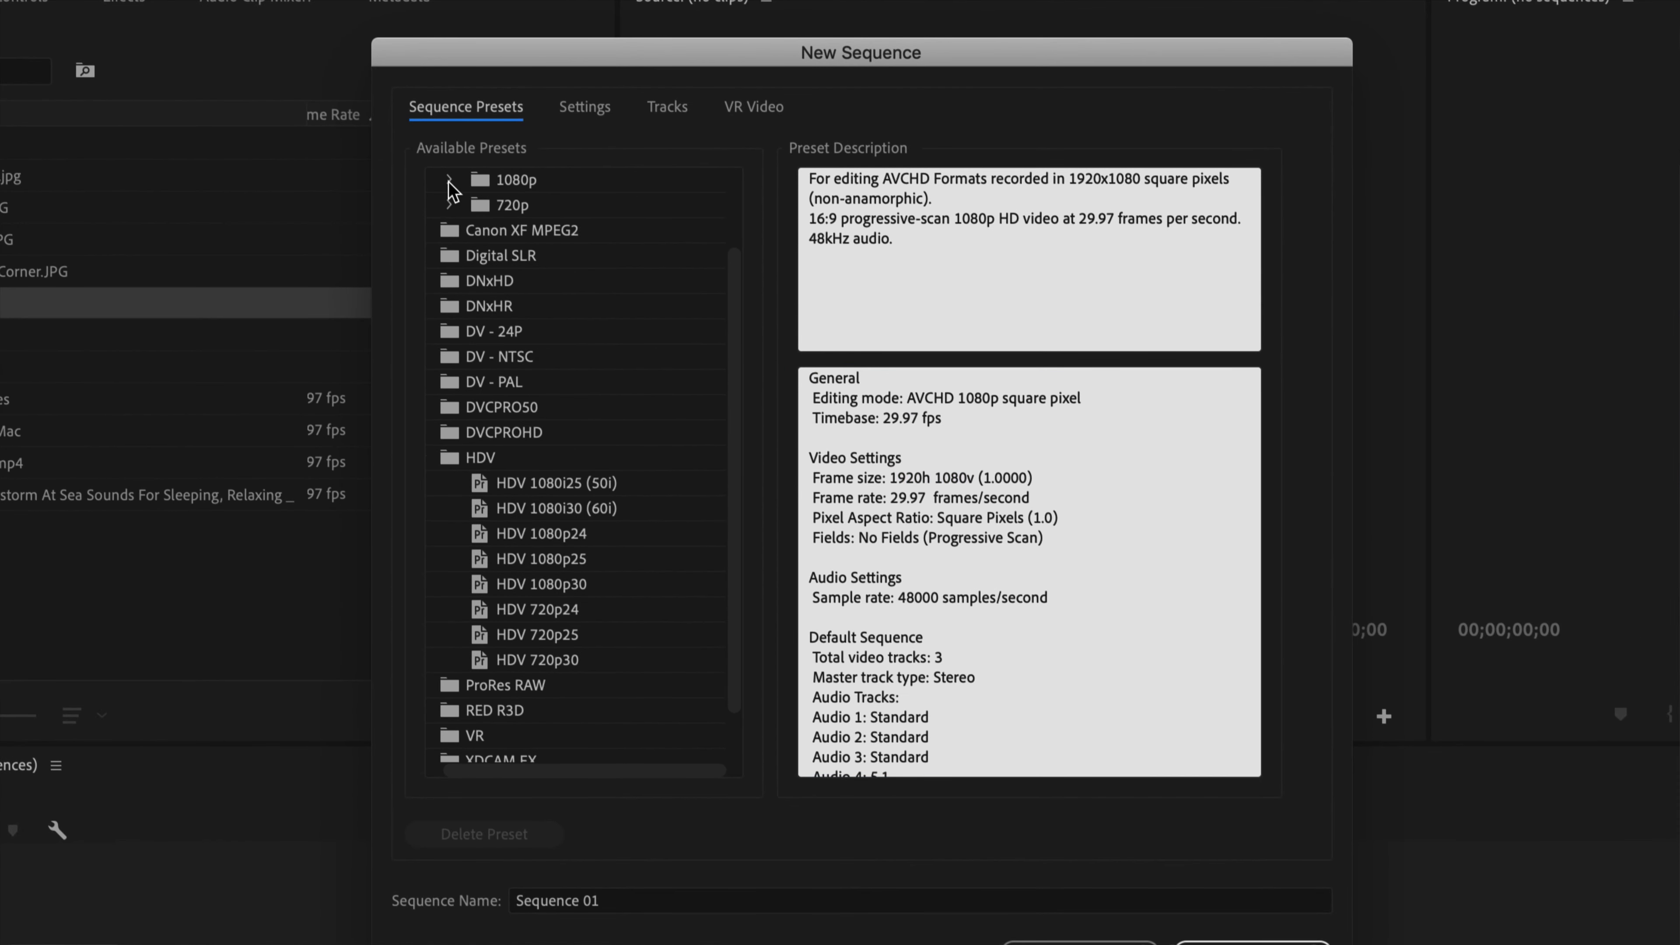
pyautogui.click(450, 181)
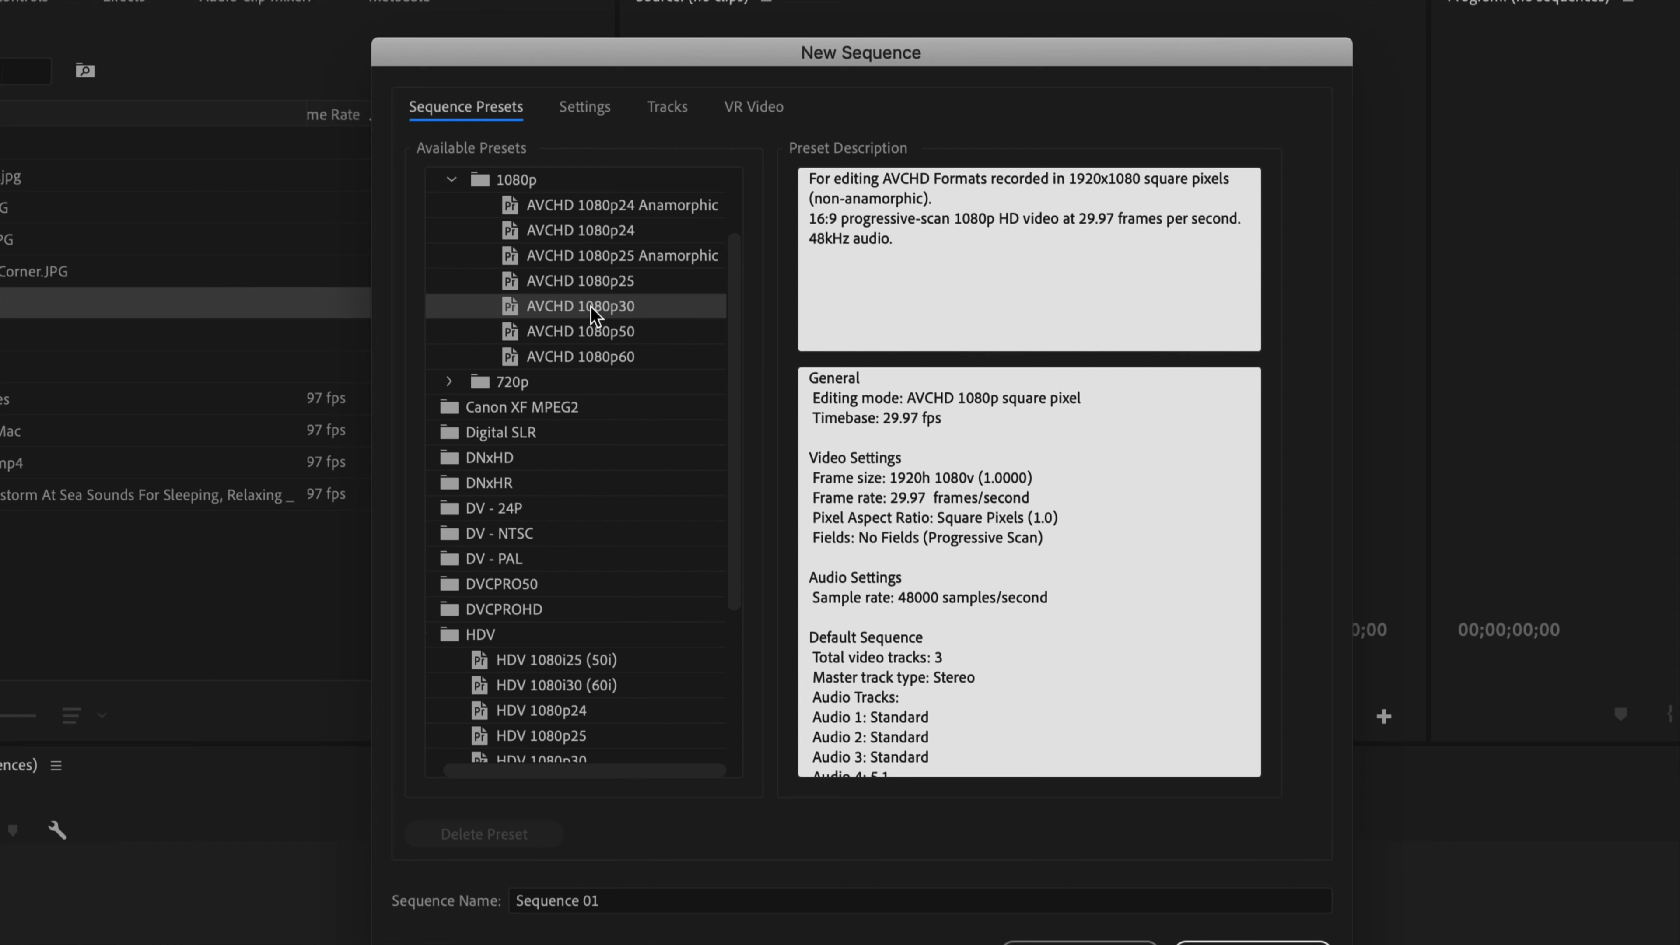
# Create the sequence from the AVCHD 720p30 preset, keeping the default sequence name.
pyautogui.click(451, 180)
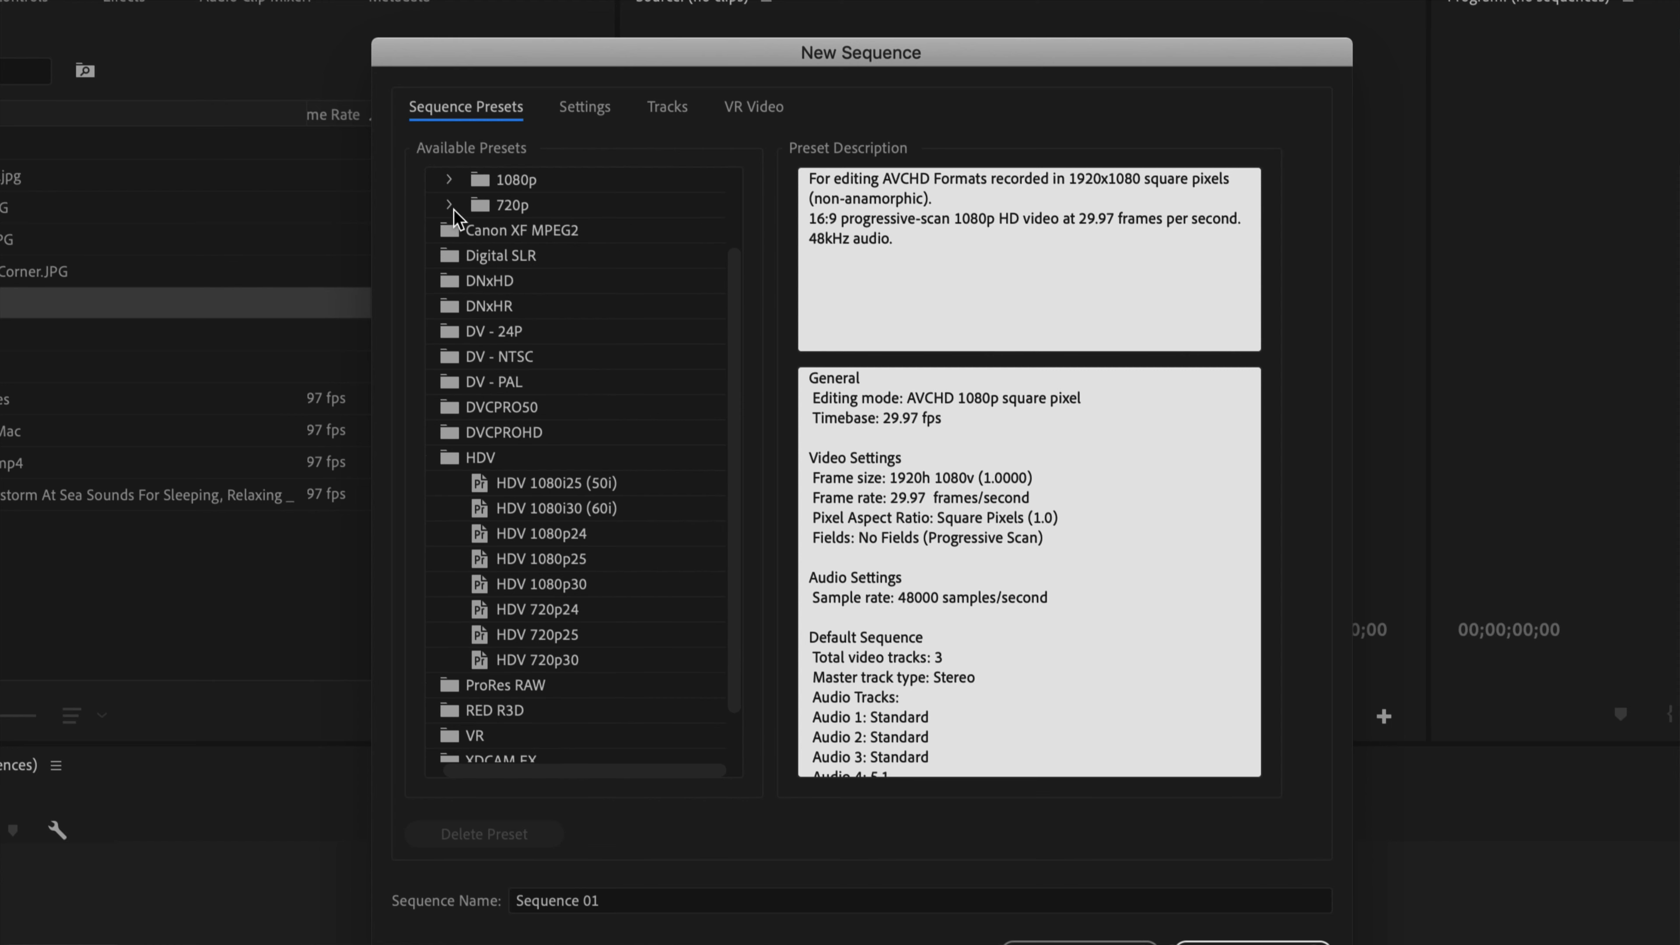
pyautogui.click(451, 205)
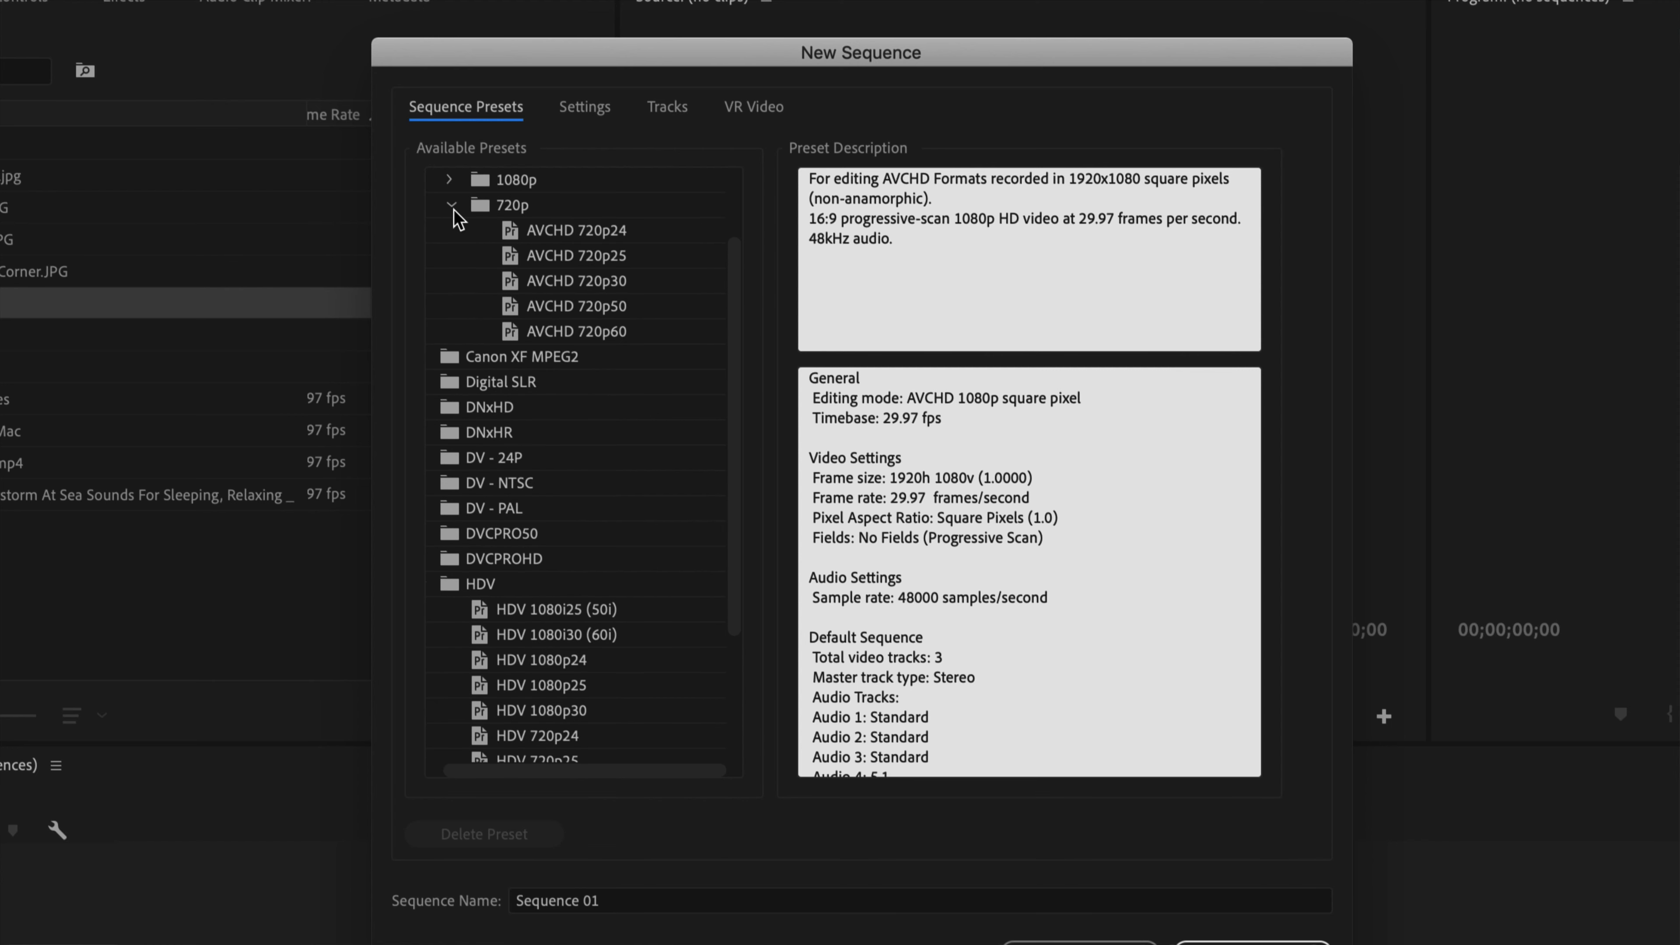
pyautogui.click(570, 283)
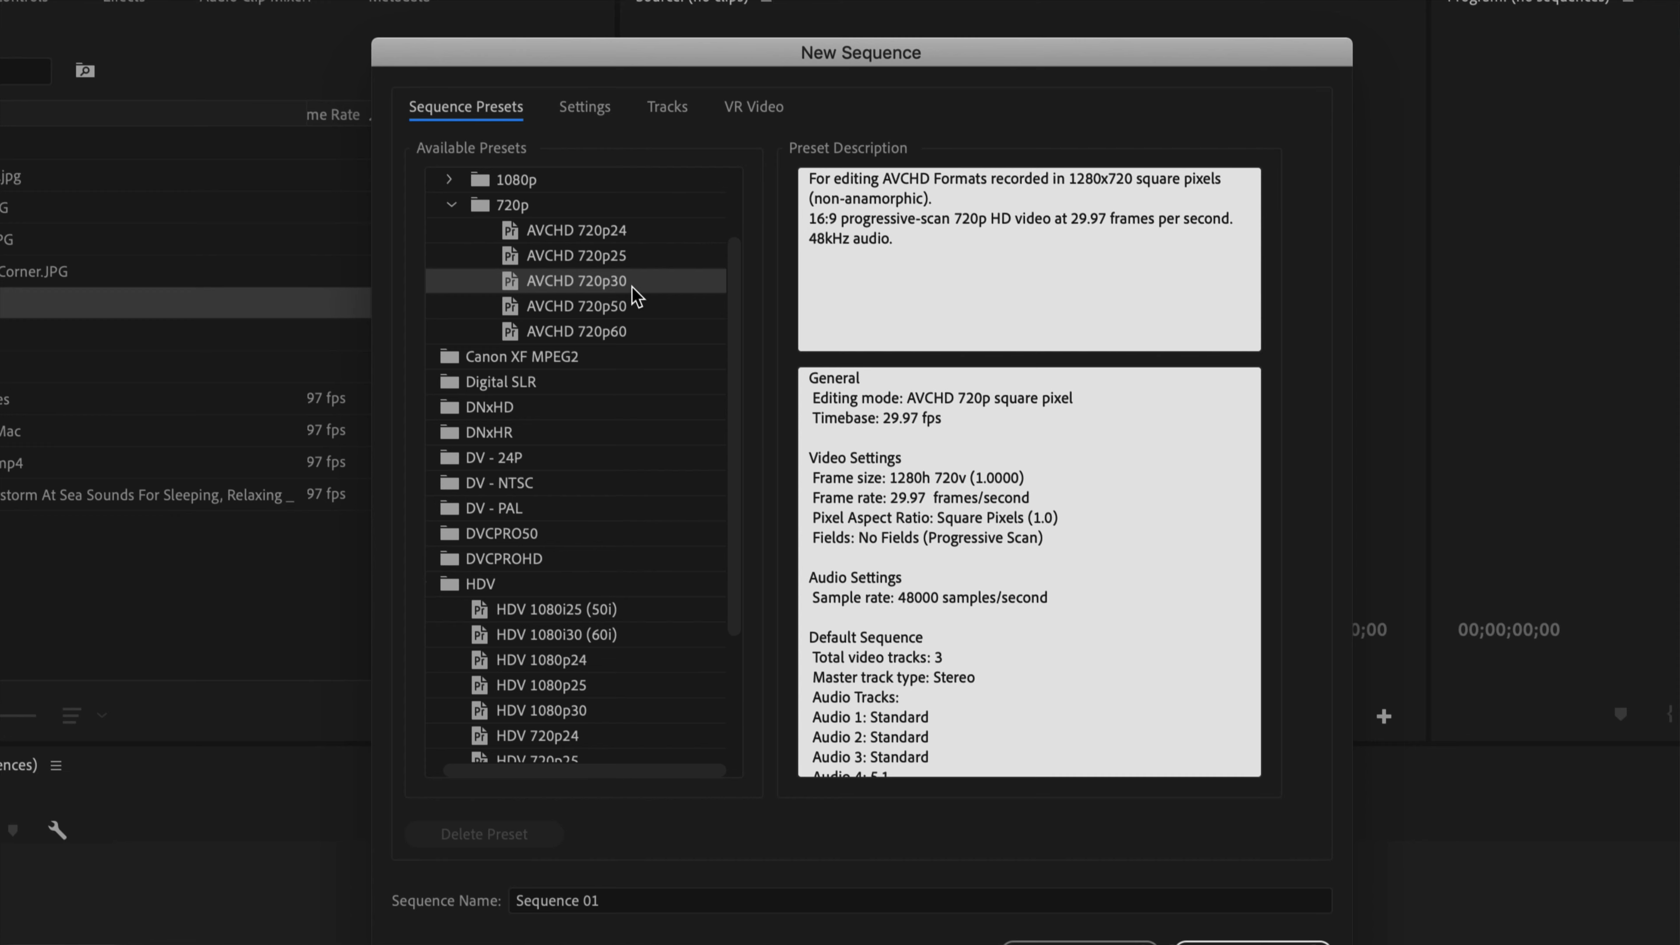
pyautogui.doubleClick(907, 498)
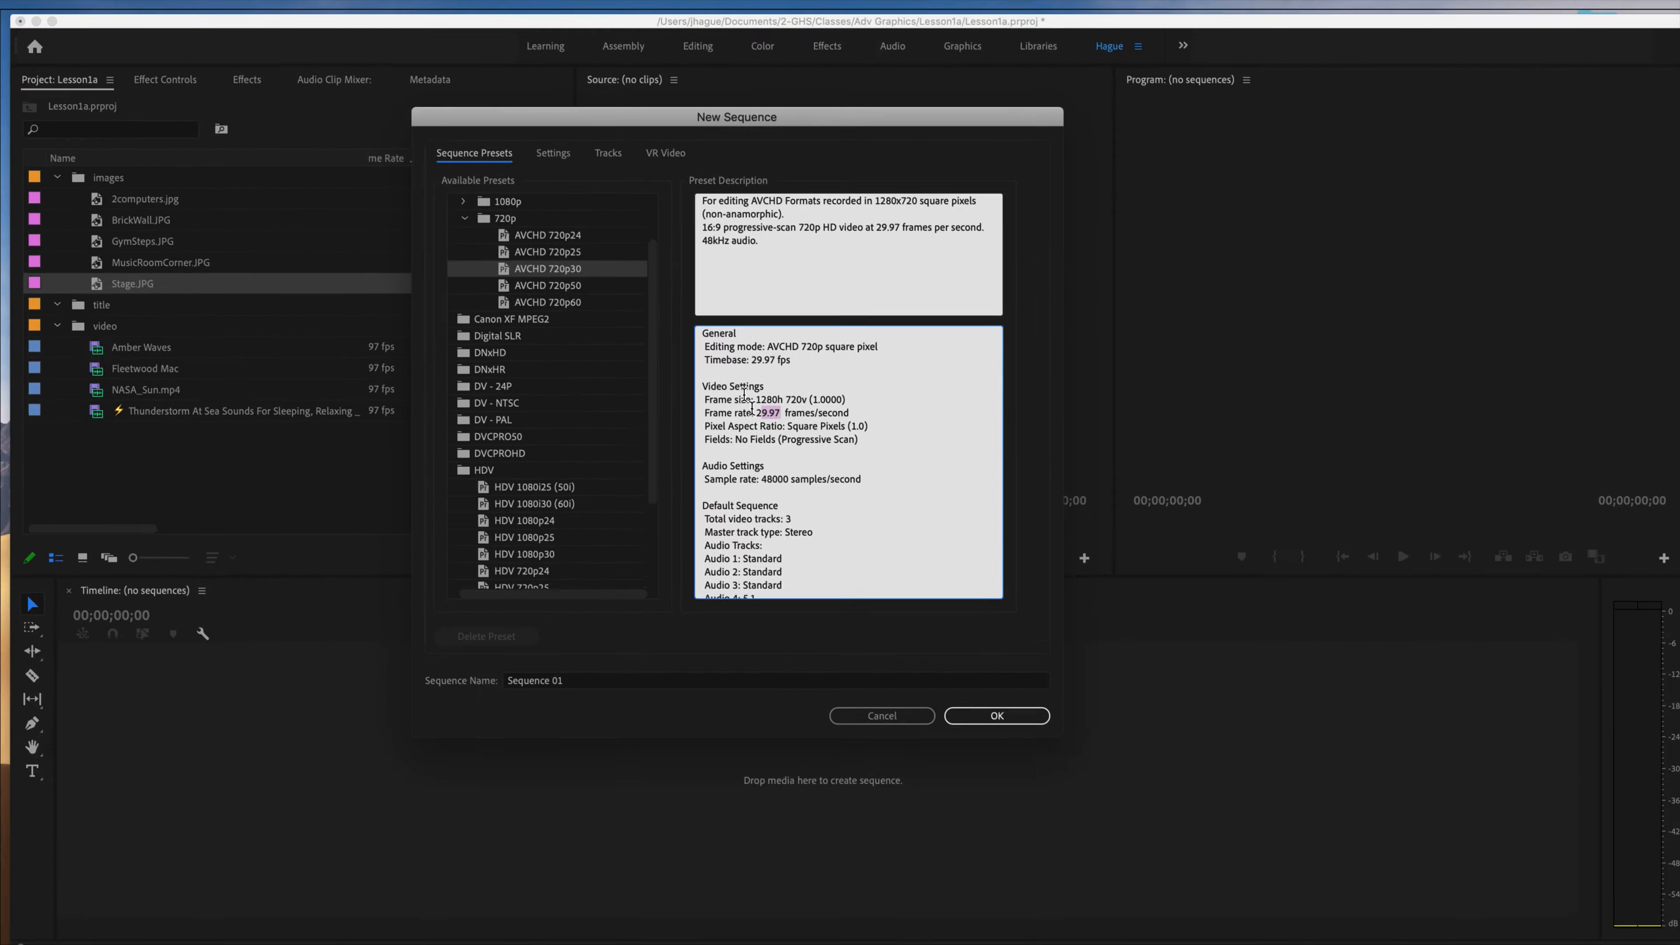
pyautogui.click(573, 668)
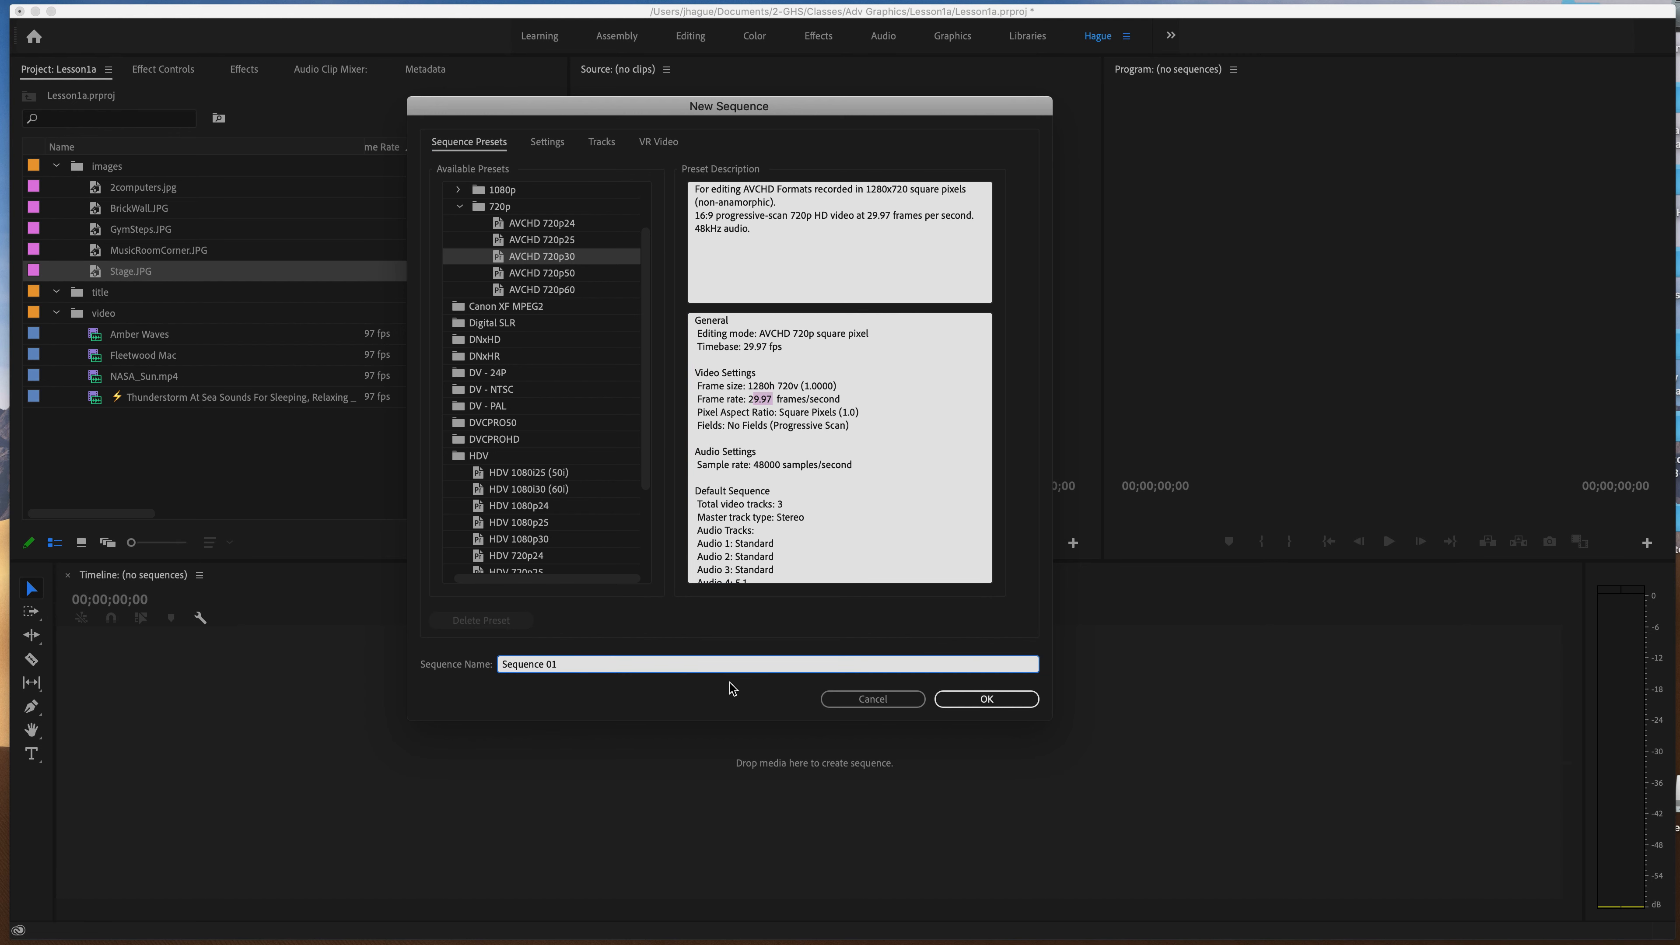
pyautogui.click(985, 700)
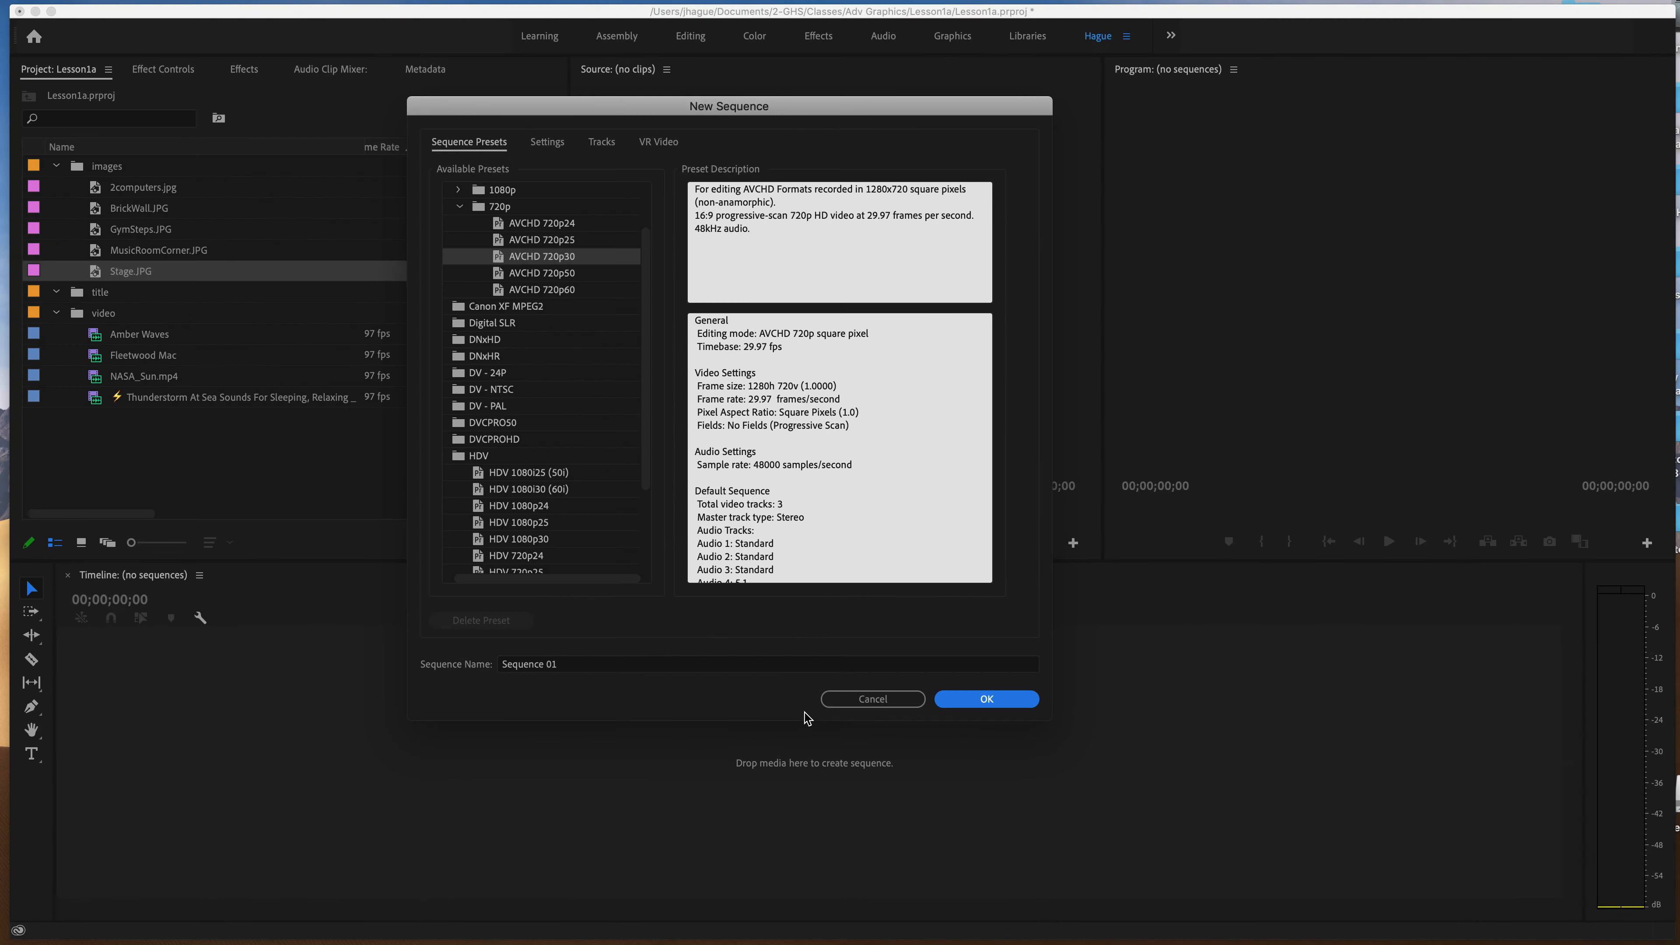
pyautogui.click(959, 702)
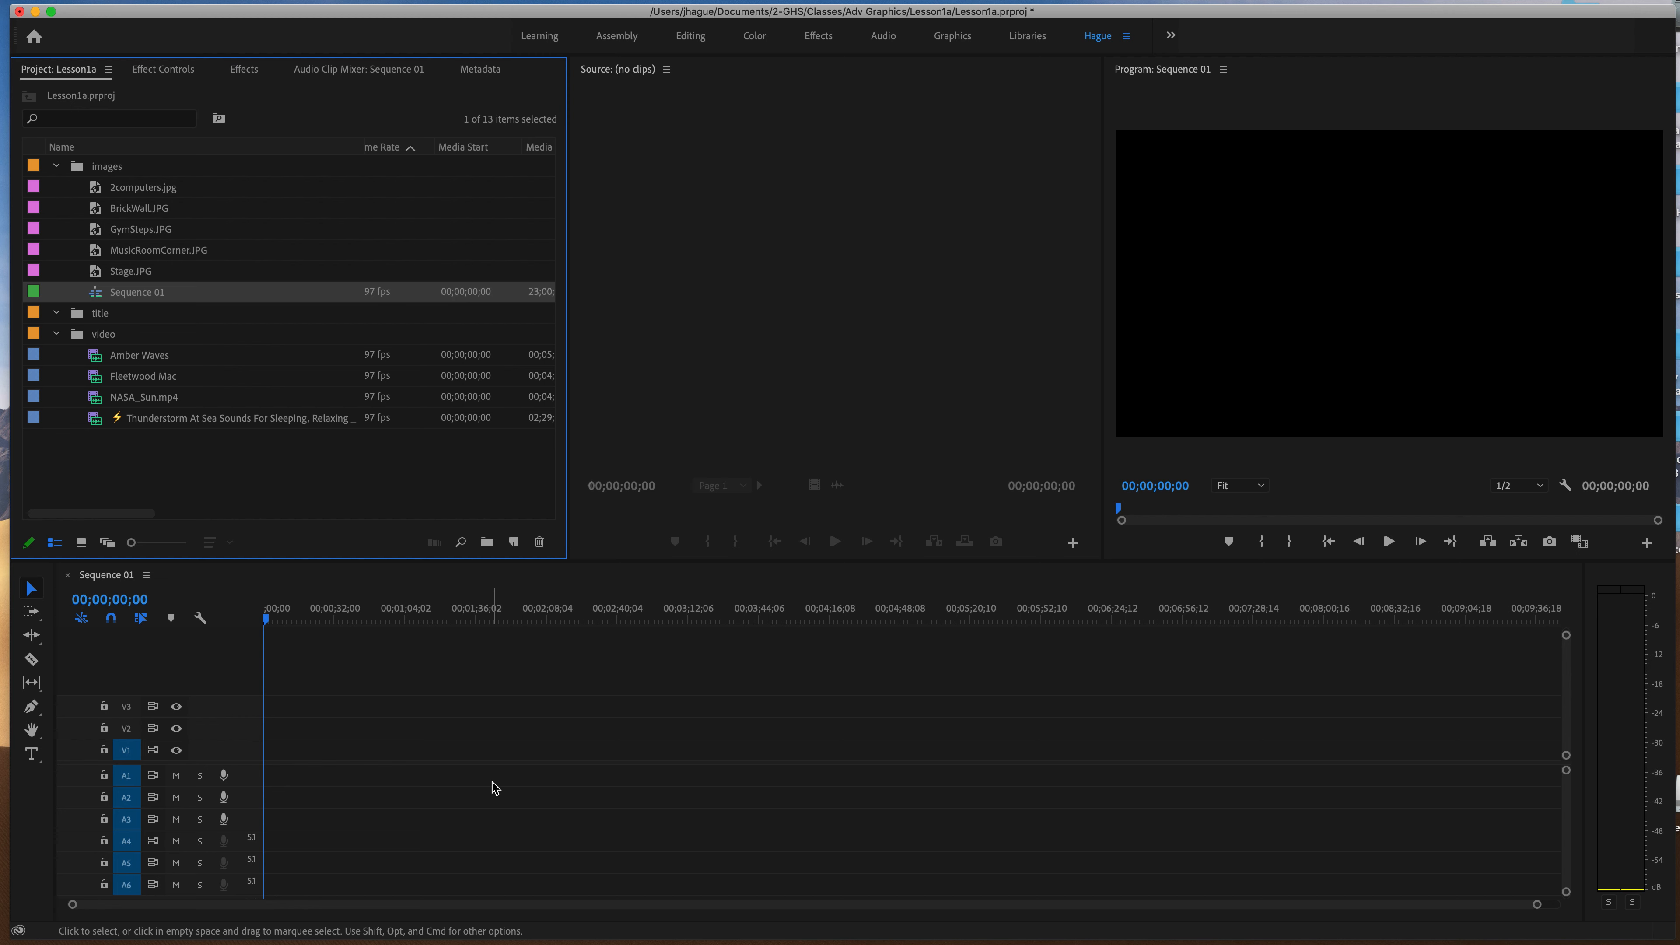
# Place 2computers.jpg at the start of video track V1 and extend its end to about 33 seconds.
pyautogui.click(145, 192)
pyautogui.doubleClick(102, 194)
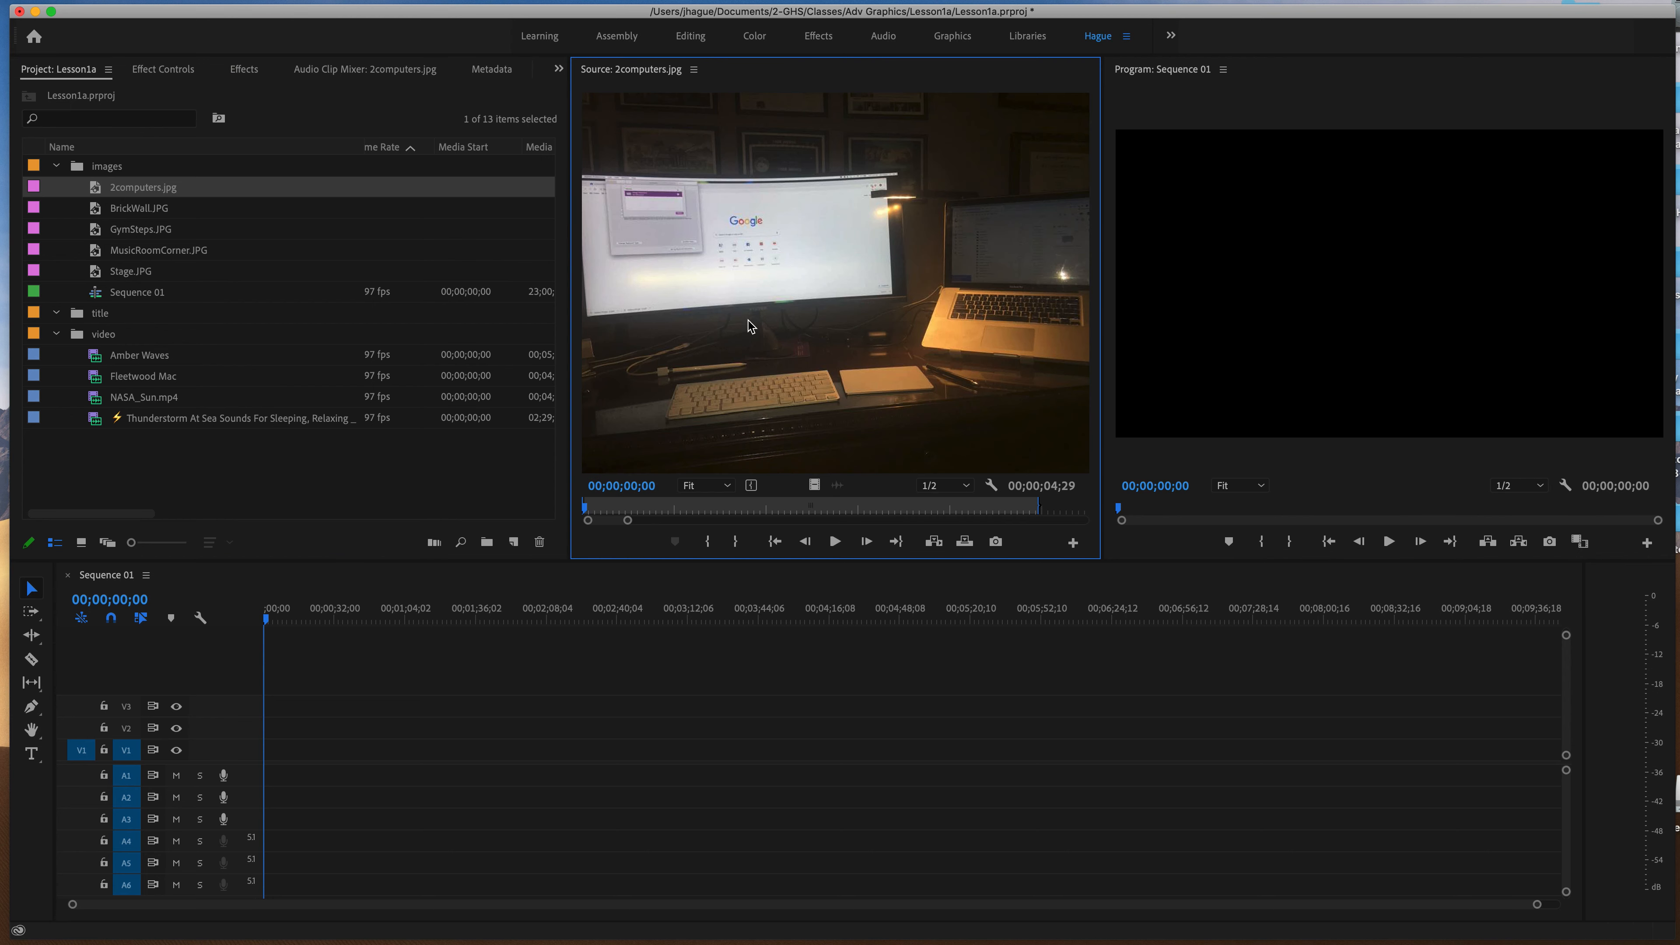
pyautogui.moveTo(836, 355); pyautogui.dragTo(266, 759)
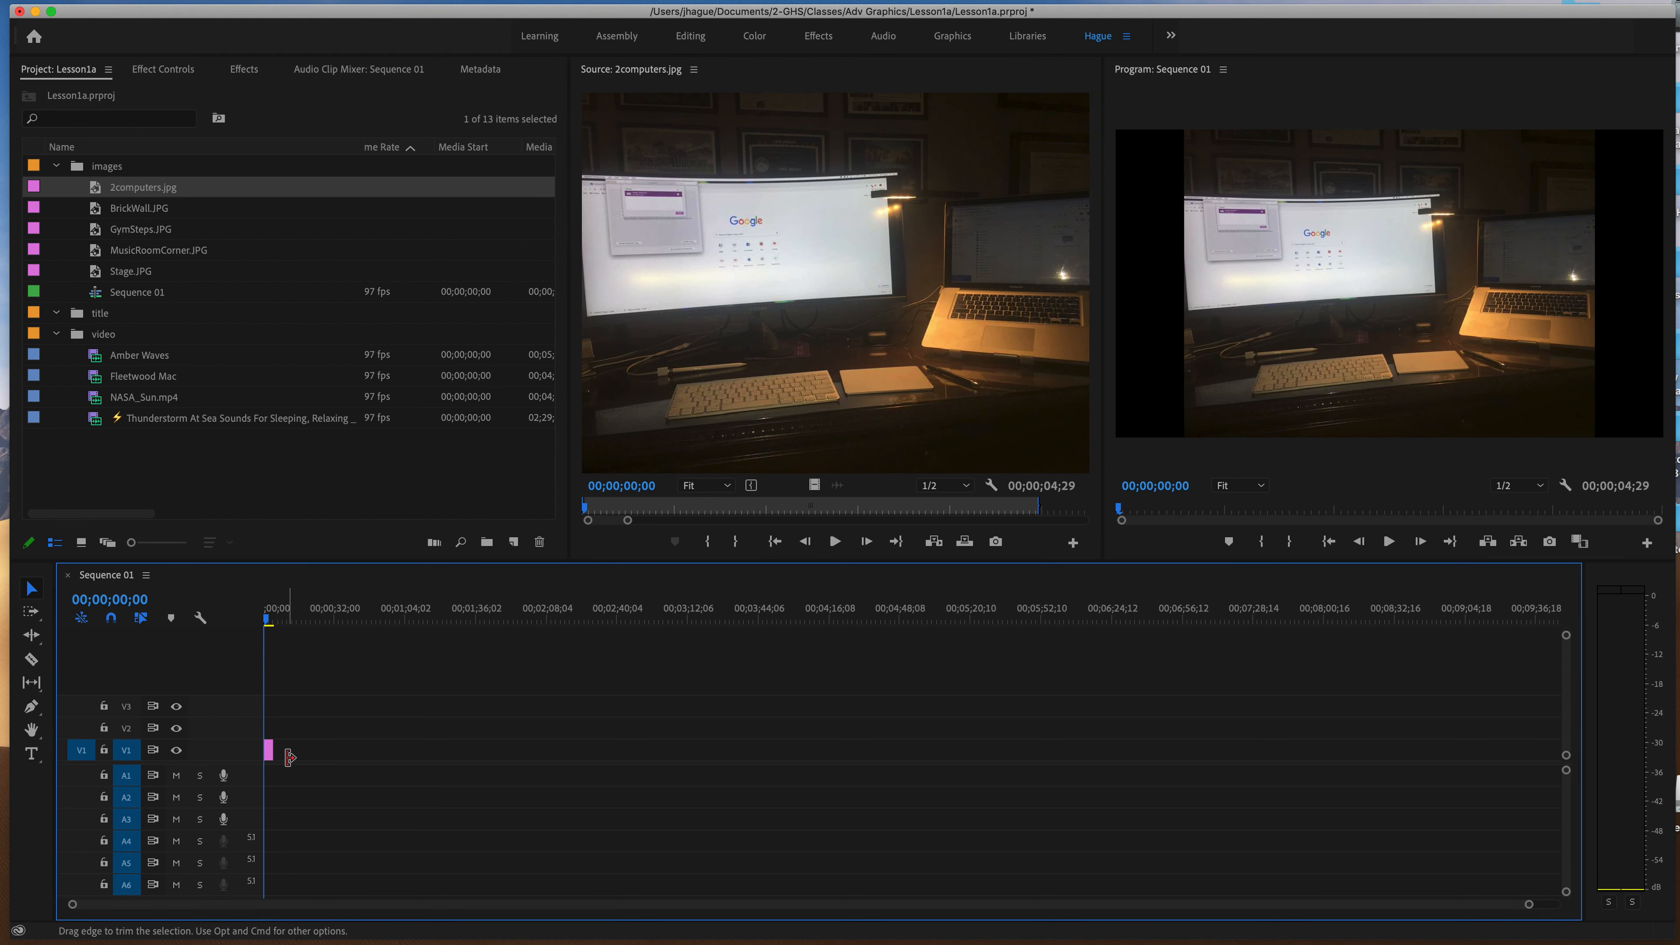
pyautogui.moveTo(273, 751); pyautogui.dragTo(342, 755)
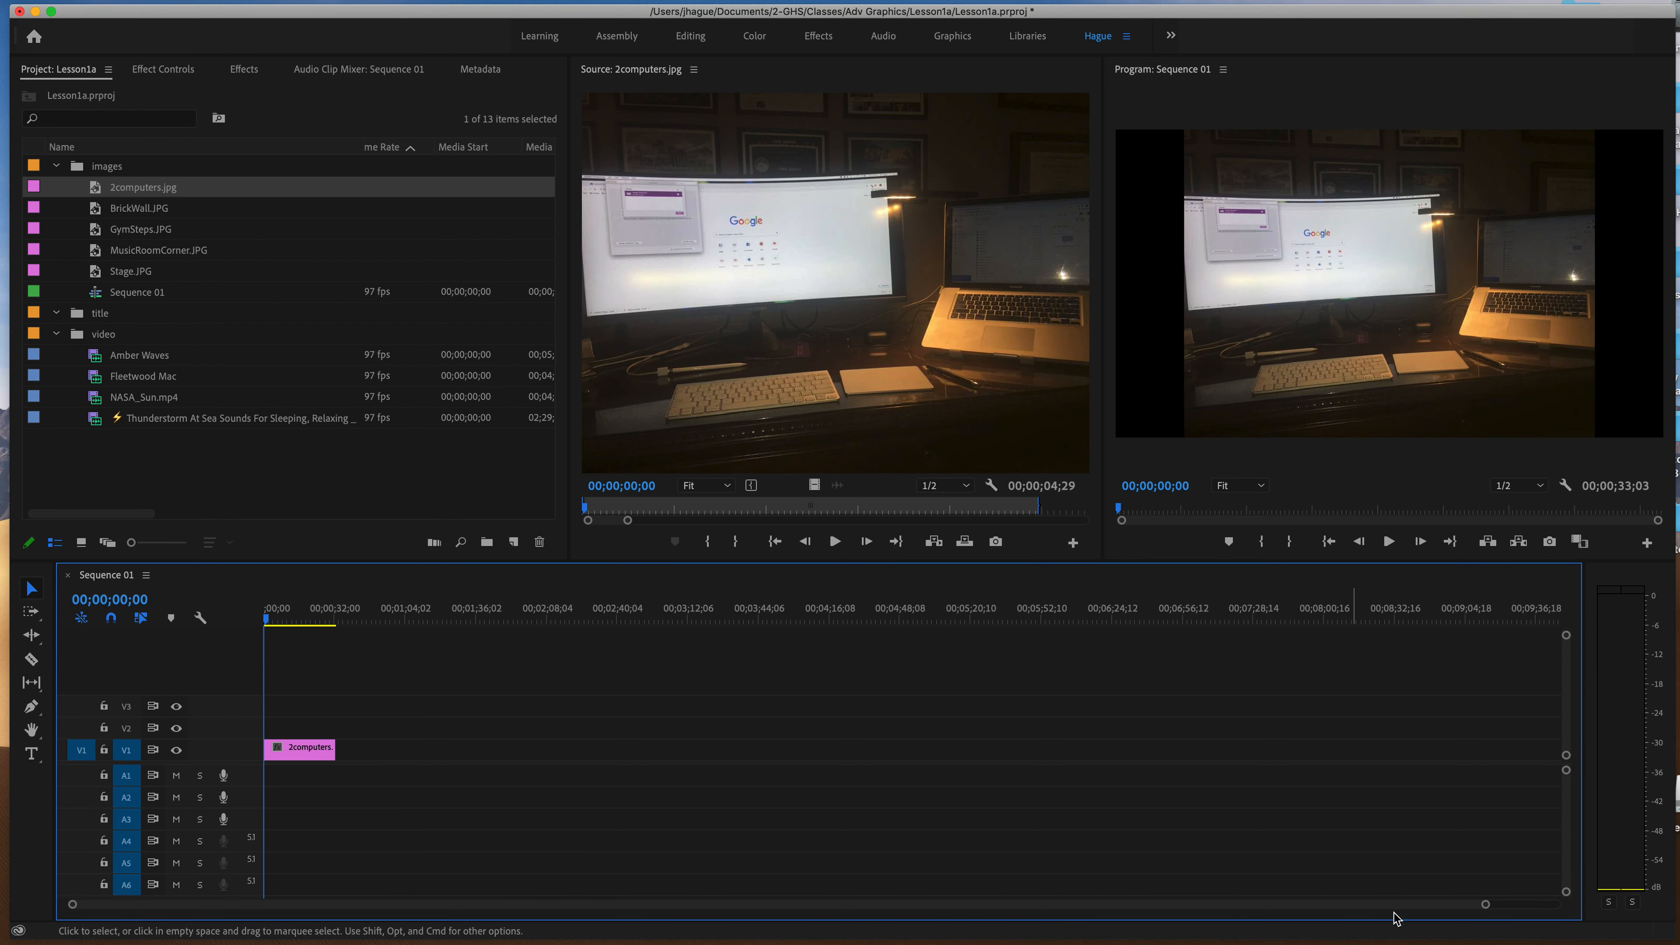
# Trim the end of the 2computers.jpg clip on V1 back to a duration of 00;00;04;29.
pyautogui.moveTo(1485, 904); pyautogui.dragTo(1408, 912)
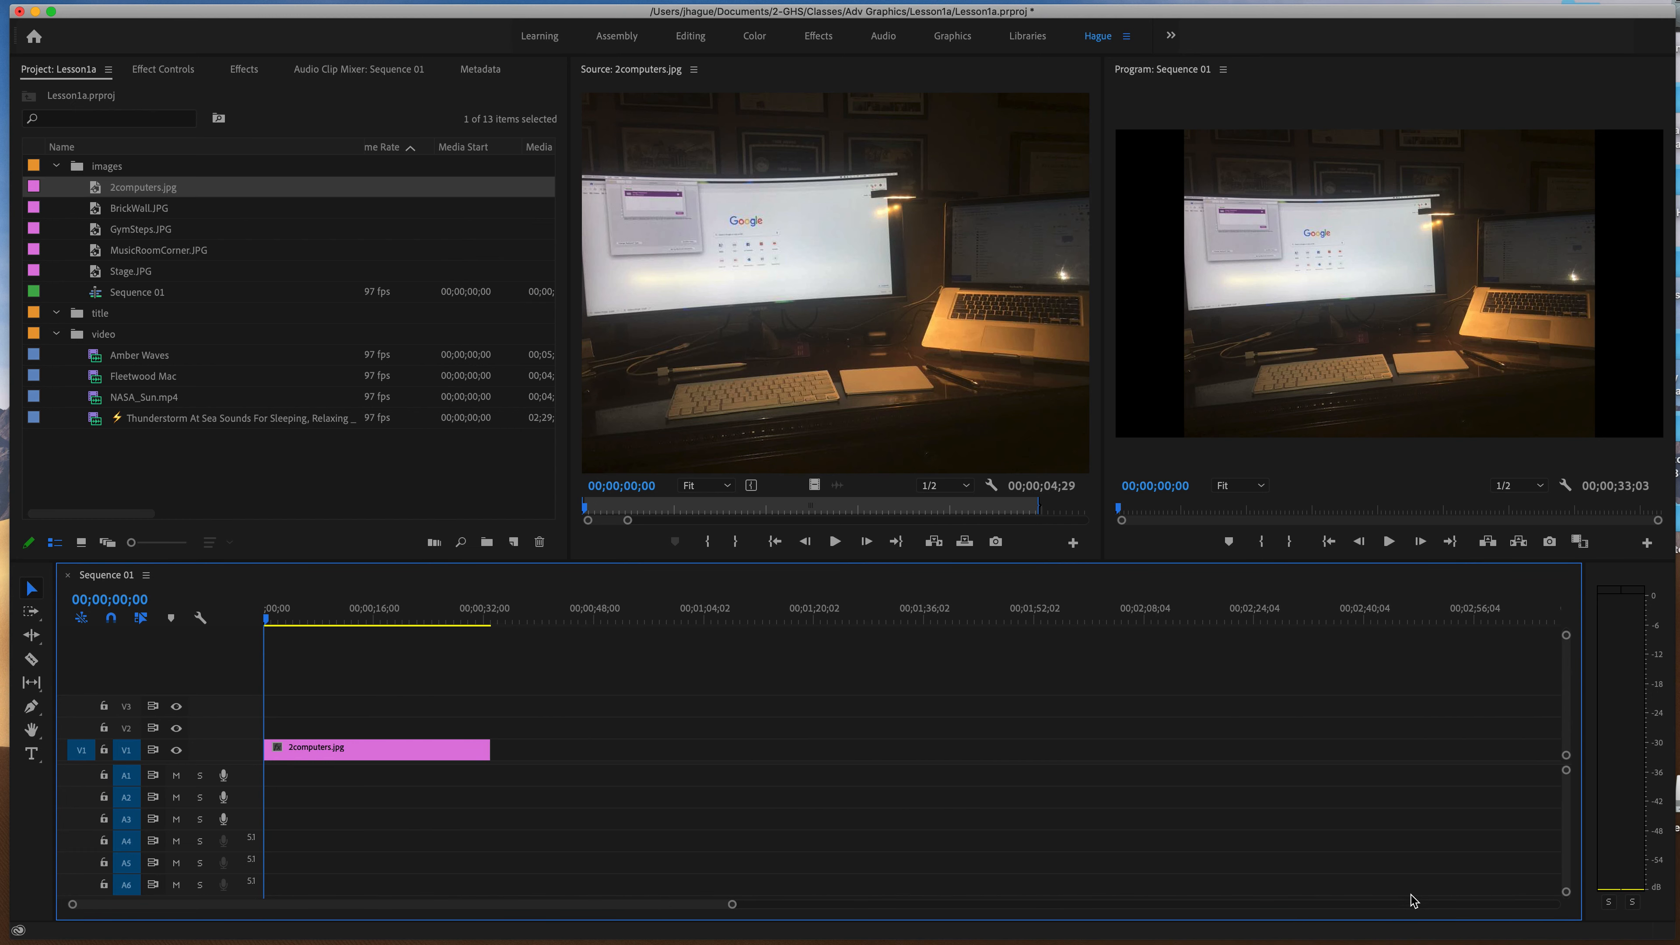
pyautogui.click(740, 905)
pyautogui.moveTo(1052, 912); pyautogui.dragTo(787, 901)
pyautogui.moveTo(299, 904); pyautogui.dragTo(428, 905)
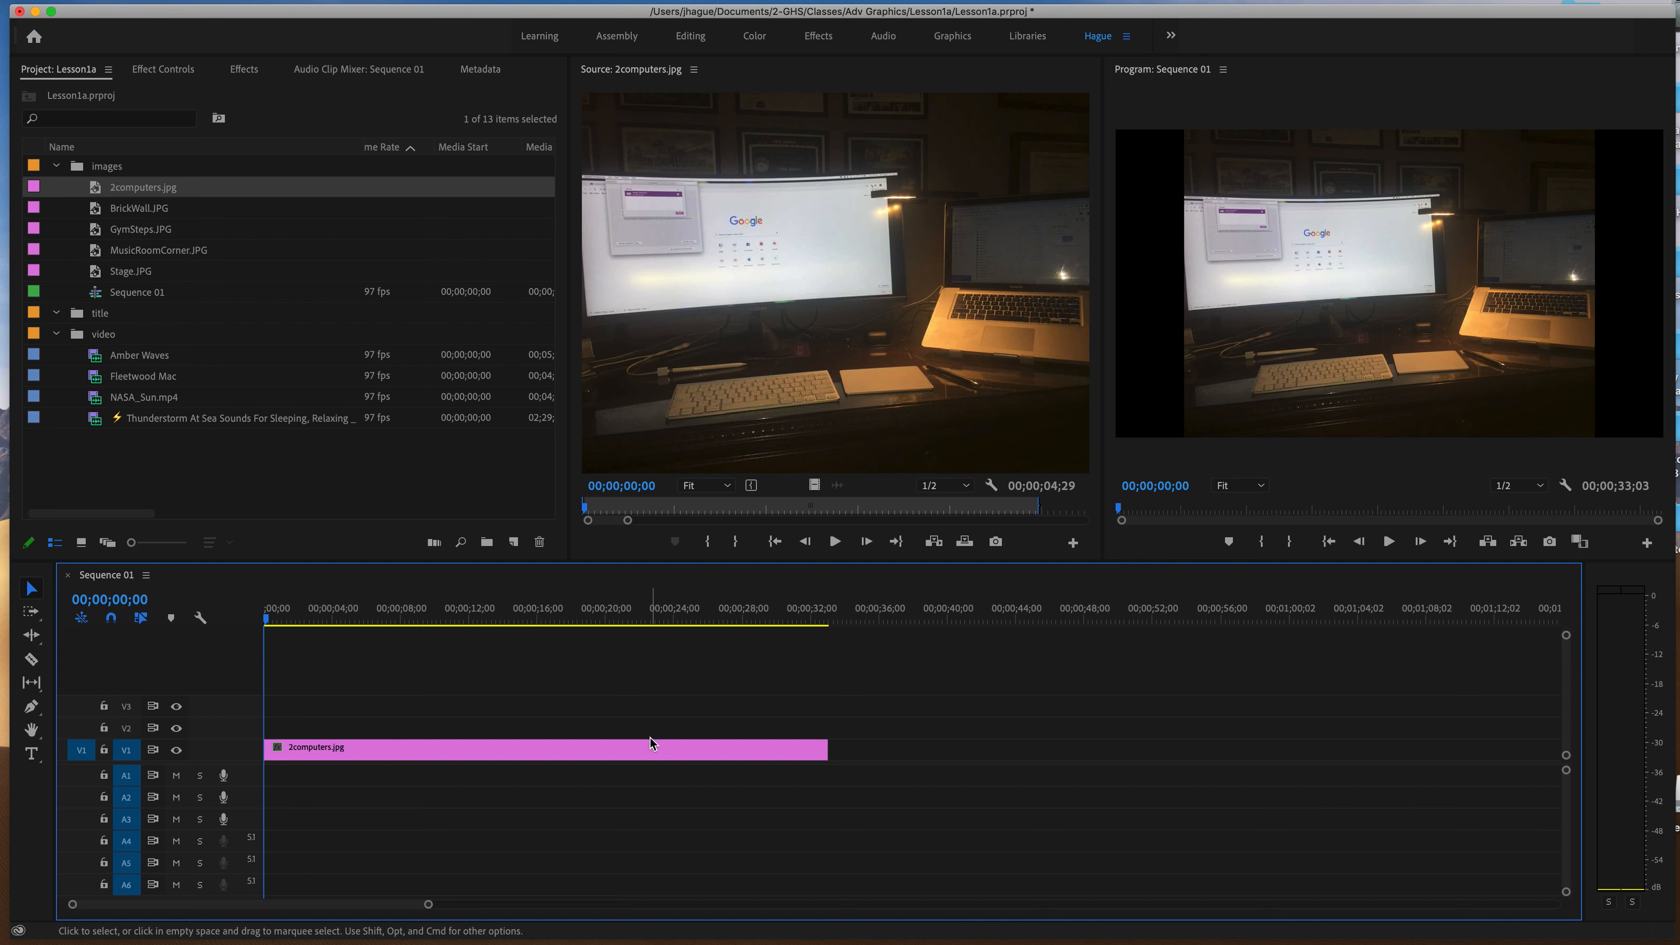
pyautogui.hscroll(3, 651, 743)
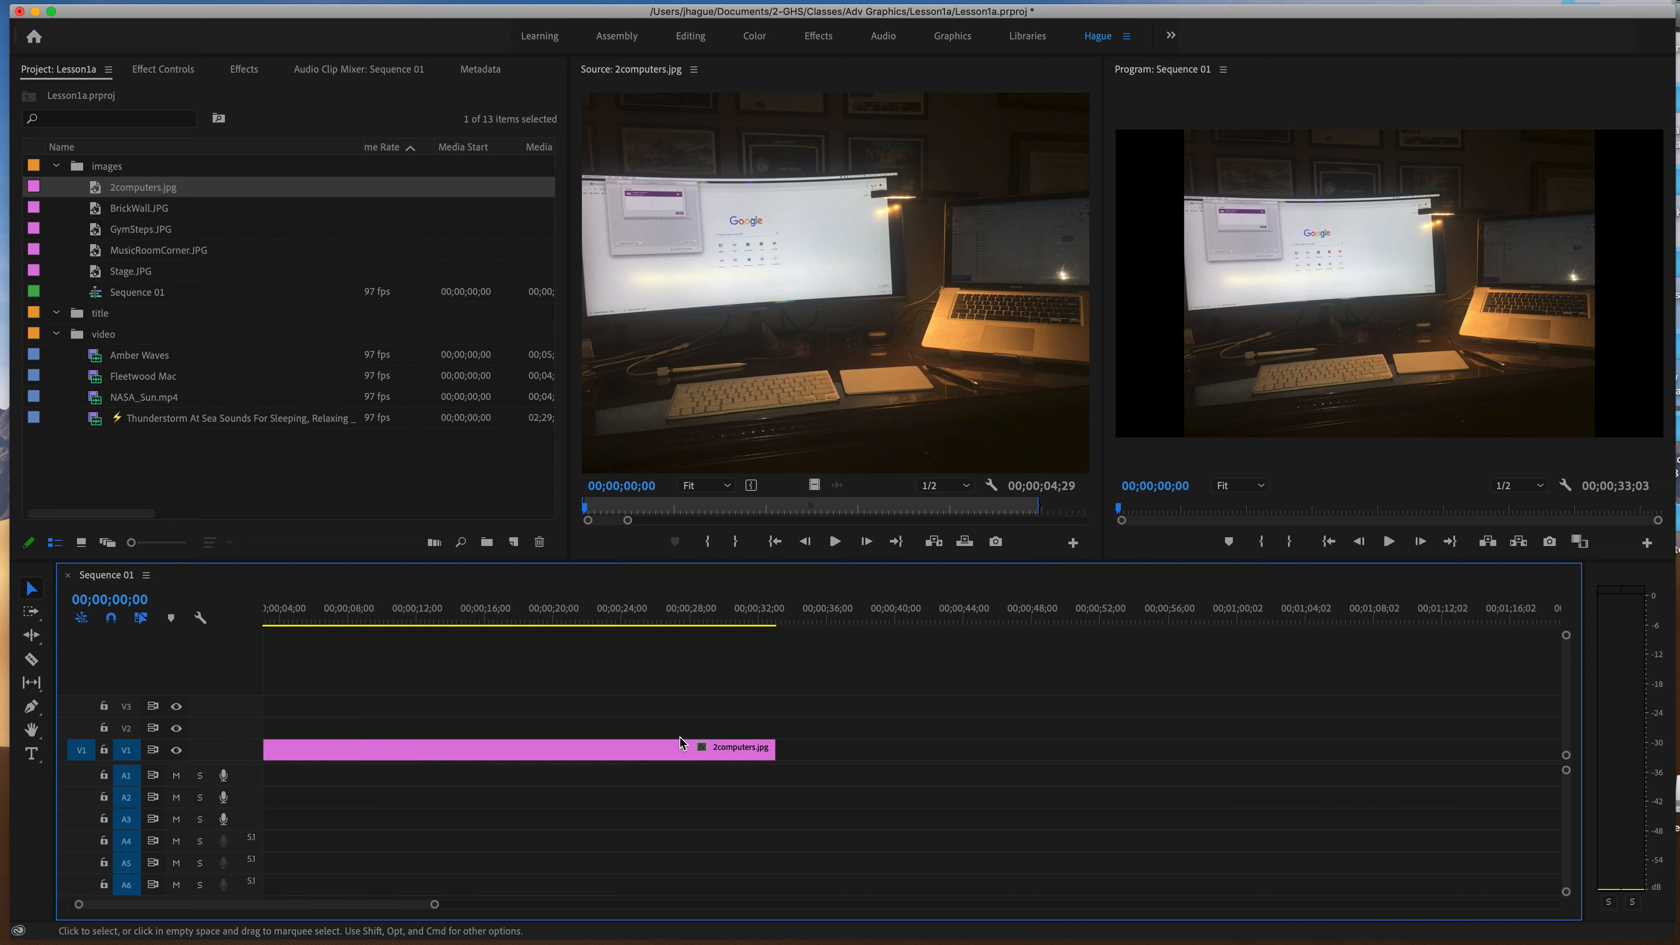
pyautogui.hscroll(-3, 349, 907)
pyautogui.click(344, 754)
pyautogui.doubleClick(344, 754)
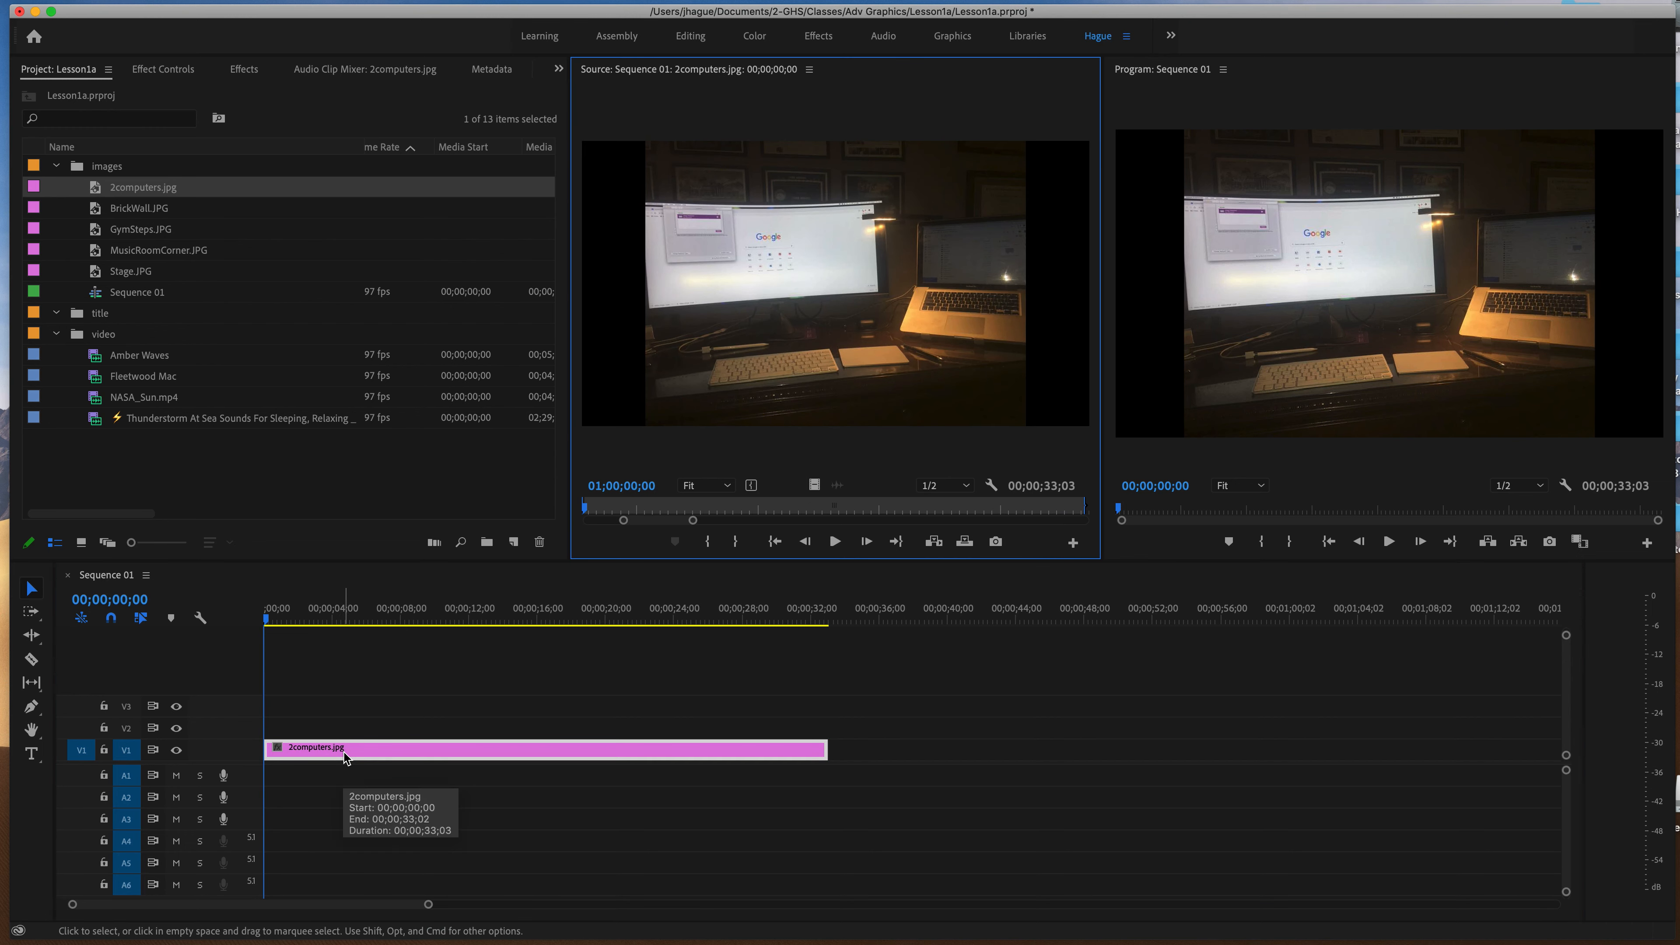
pyautogui.moveTo(828, 746); pyautogui.dragTo(540, 739)
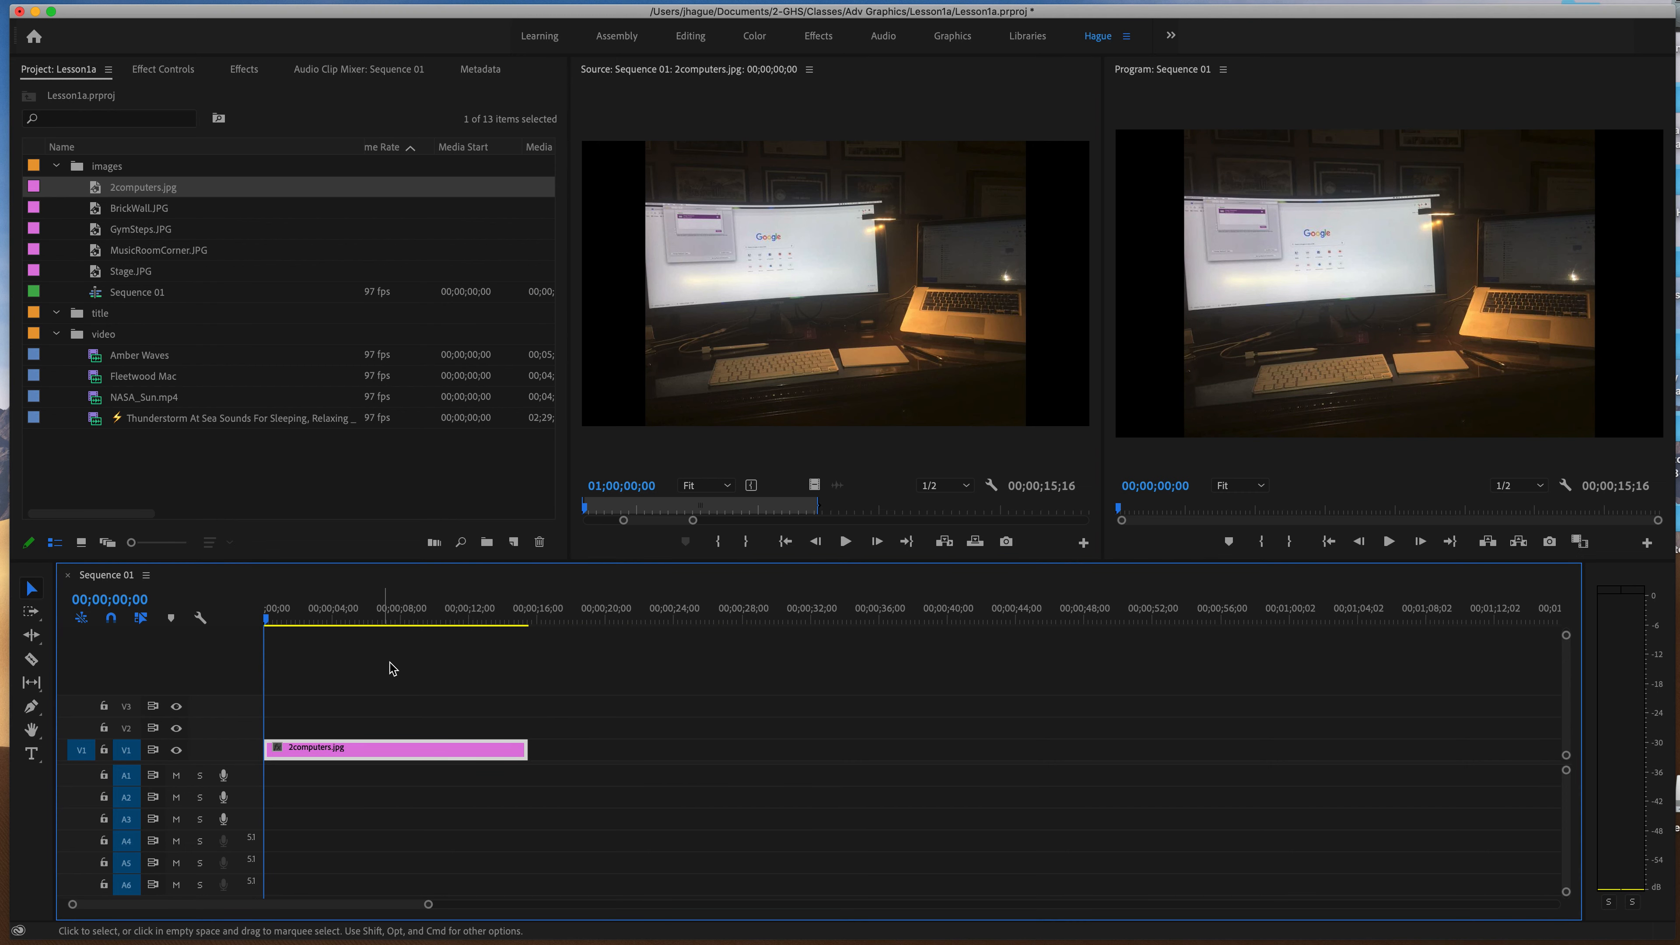
pyautogui.moveTo(526, 747); pyautogui.dragTo(329, 745)
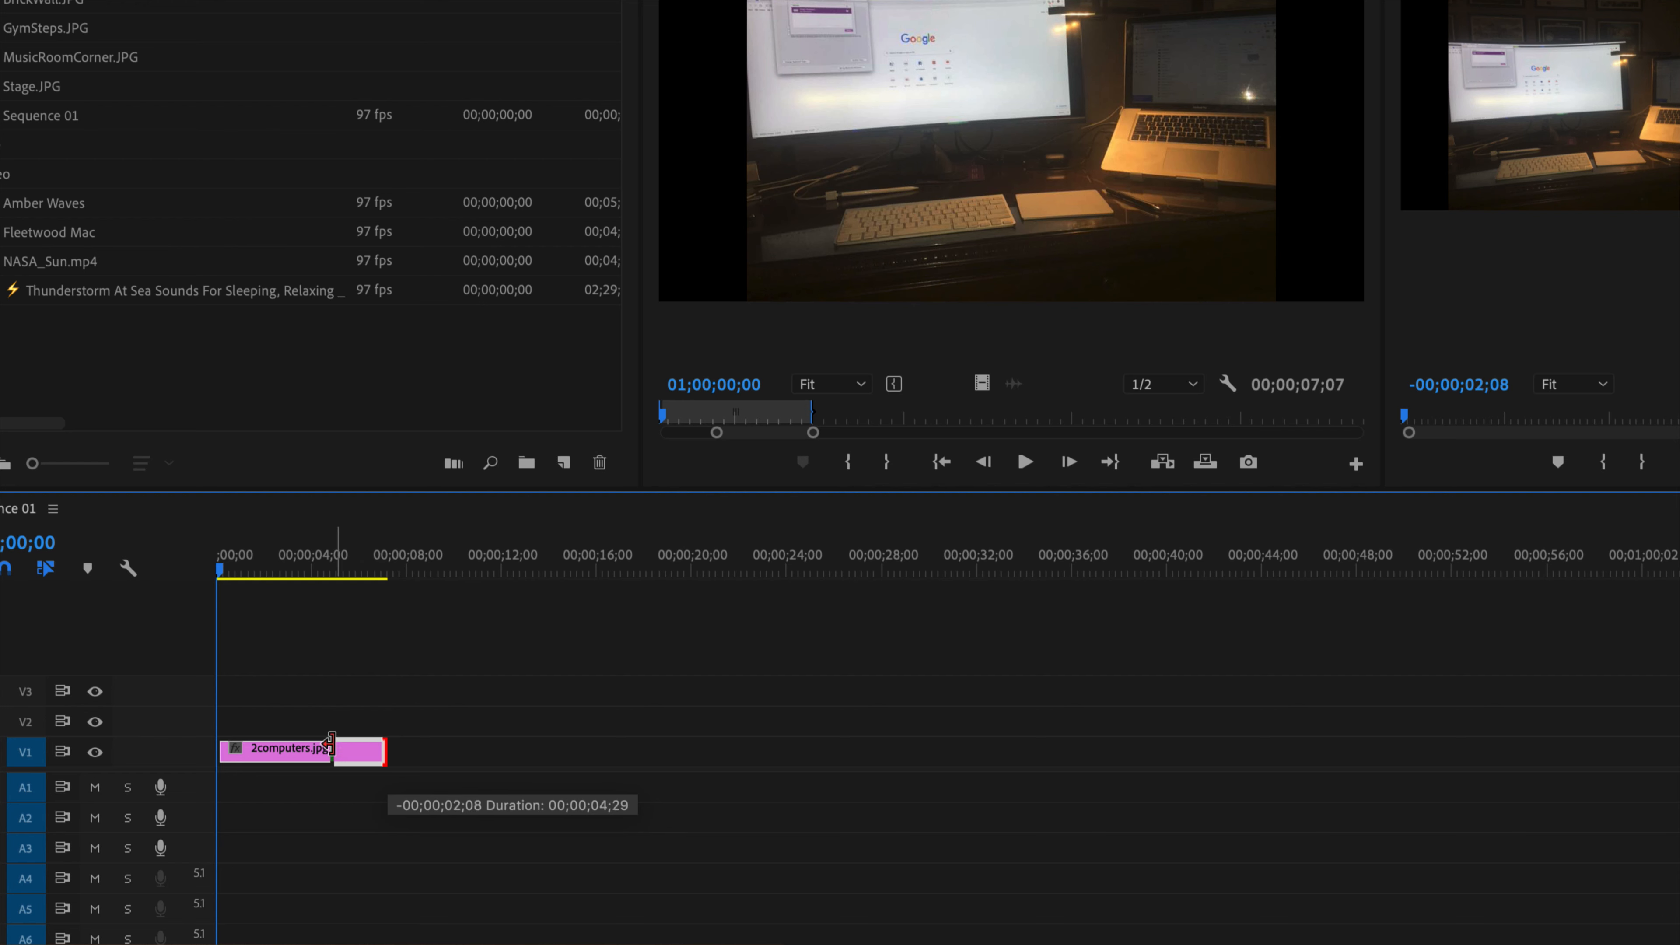
# Trim the end of 2computers.jpg to about 5 seconds and place BrickWall.JPG directly after it on V1.
pyautogui.moveTo(332, 746); pyautogui.dragTo(335, 746)
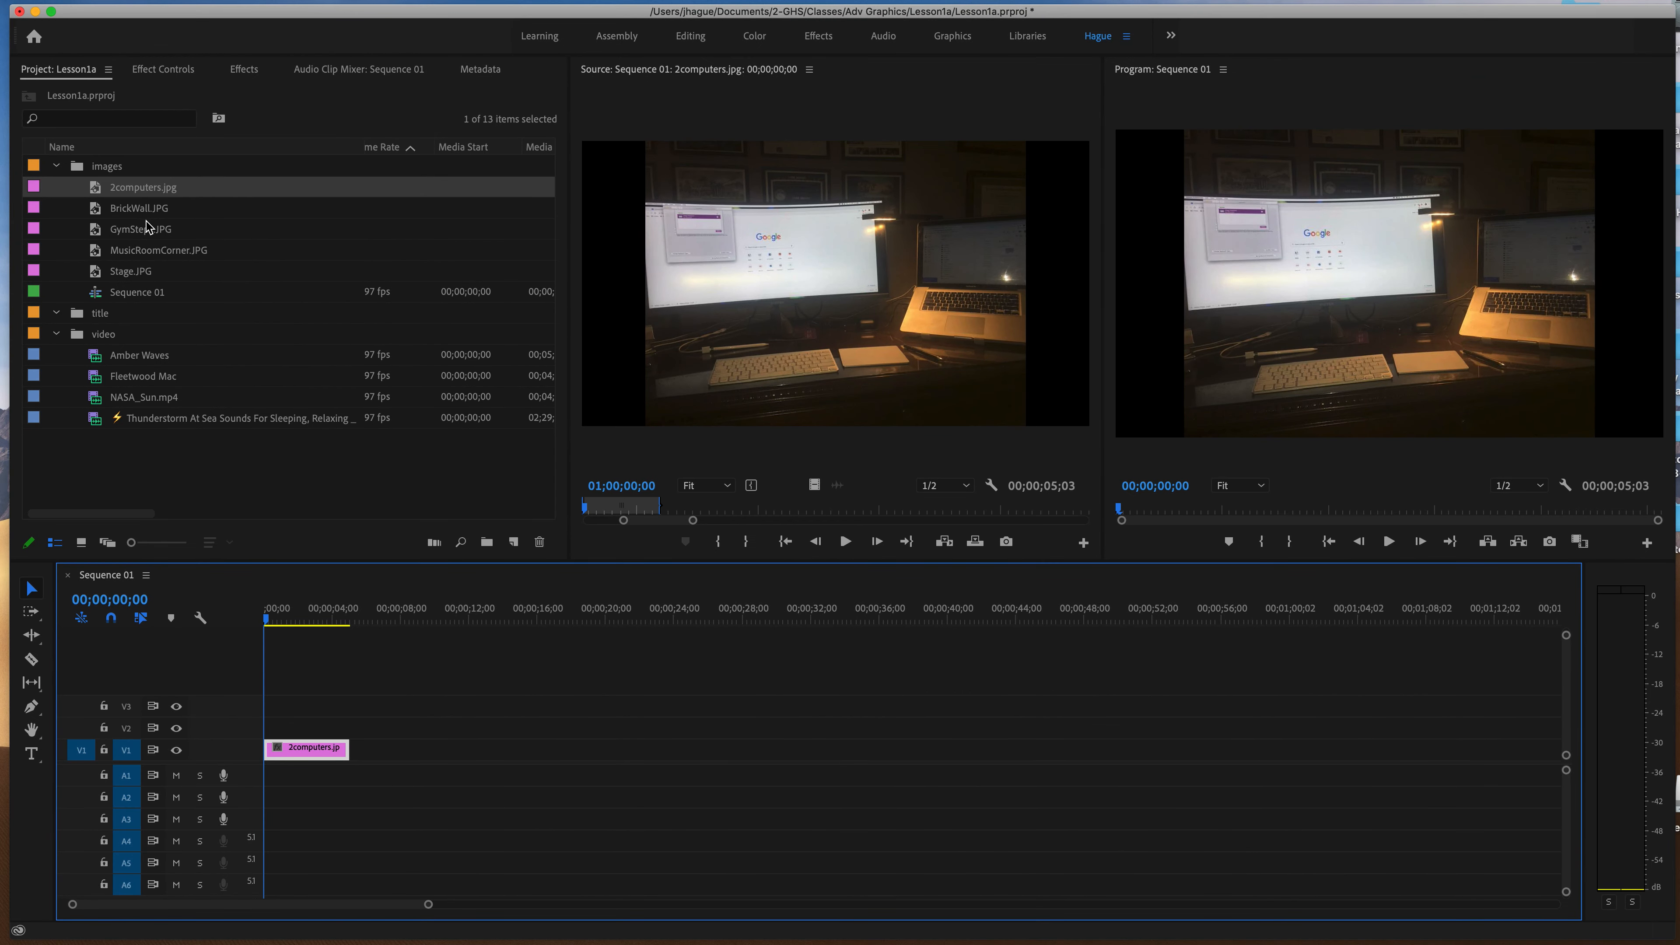
pyautogui.doubleClick(94, 210)
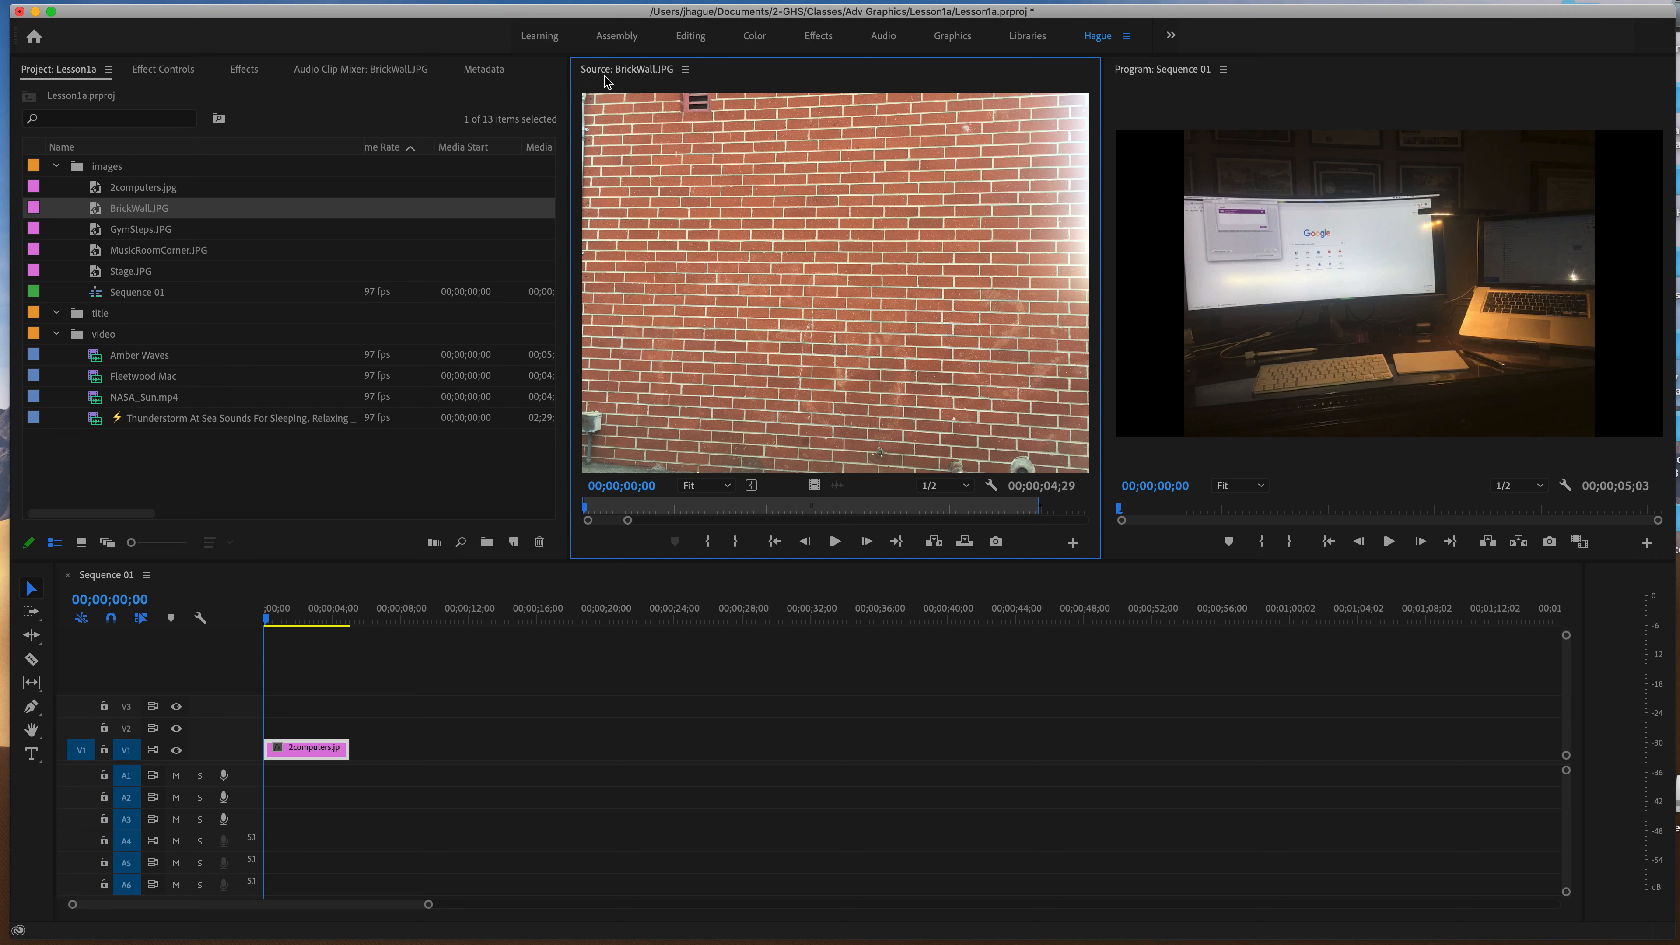
pyautogui.moveTo(104, 211); pyautogui.dragTo(383, 751)
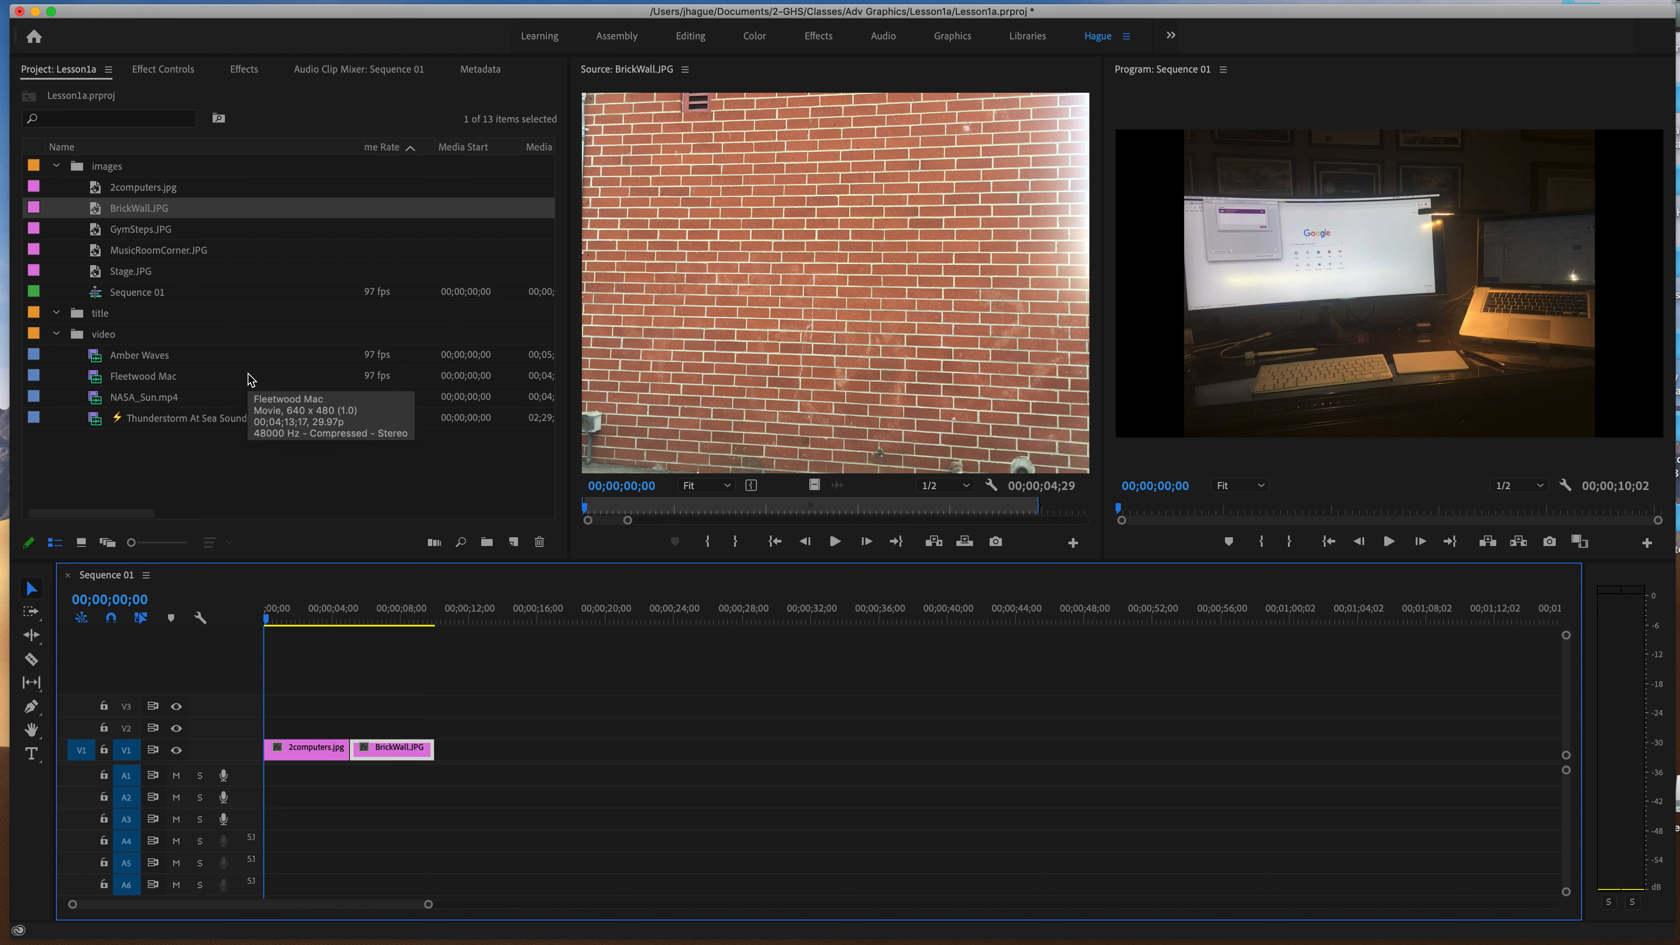
# Open Amber Waves in the Source Monitor and mark its In point at 00;01;00;08 and Out point at 00;02;00;17.
pyautogui.doubleClick(96, 360)
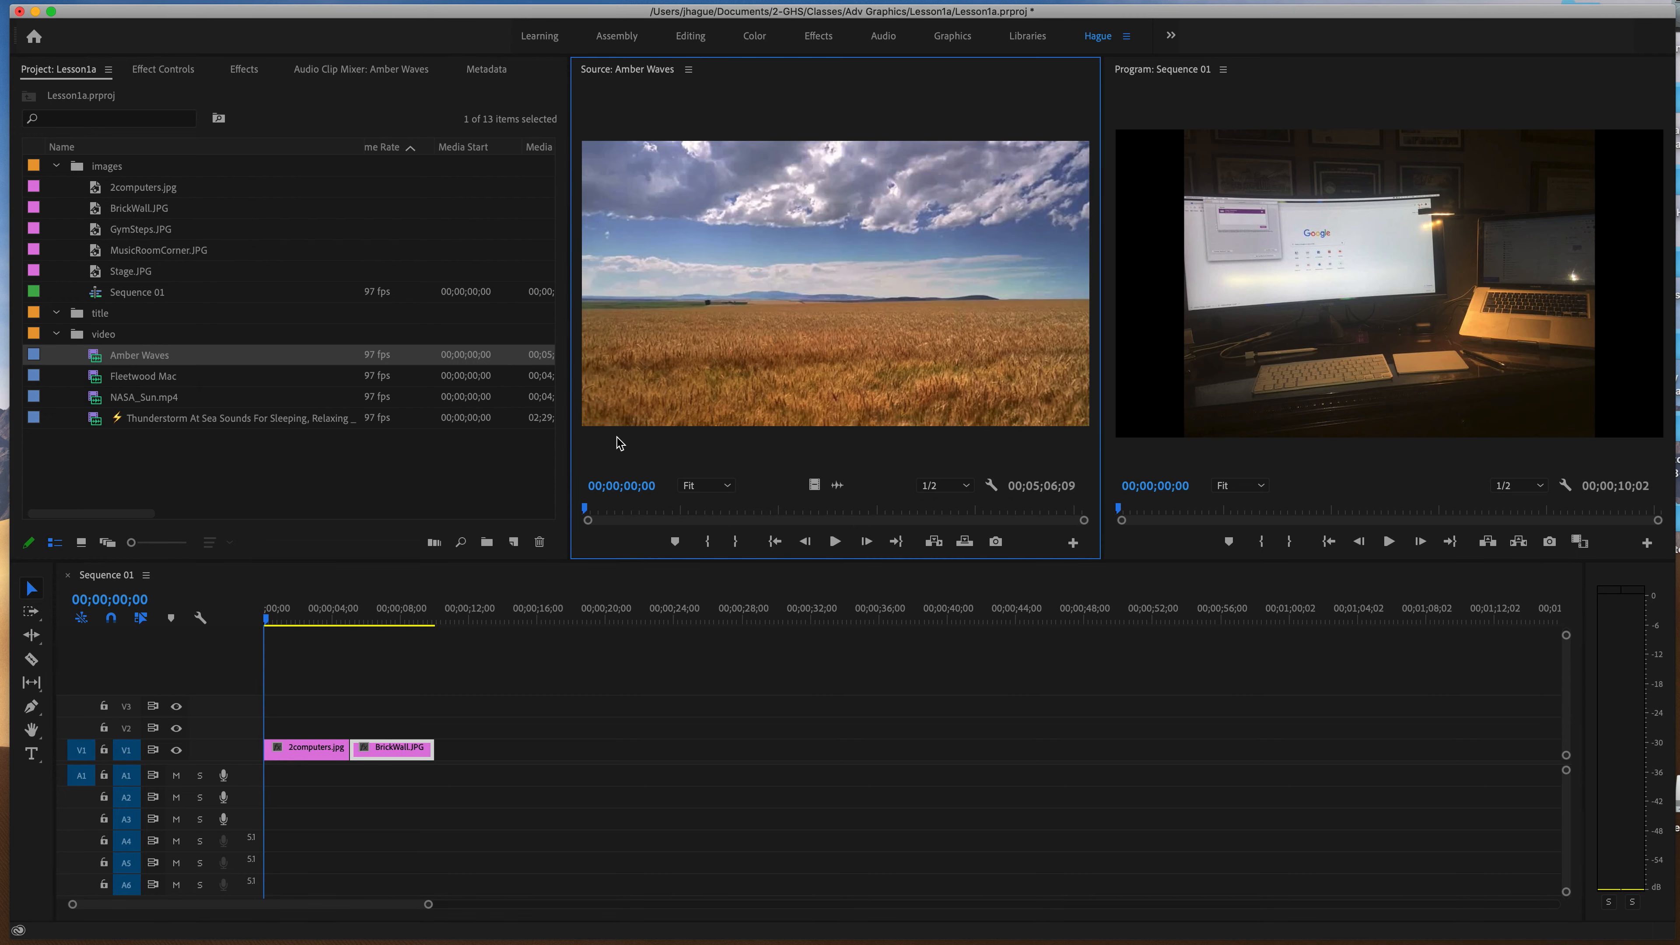
pyautogui.moveTo(592, 512); pyautogui.dragTo(680, 518)
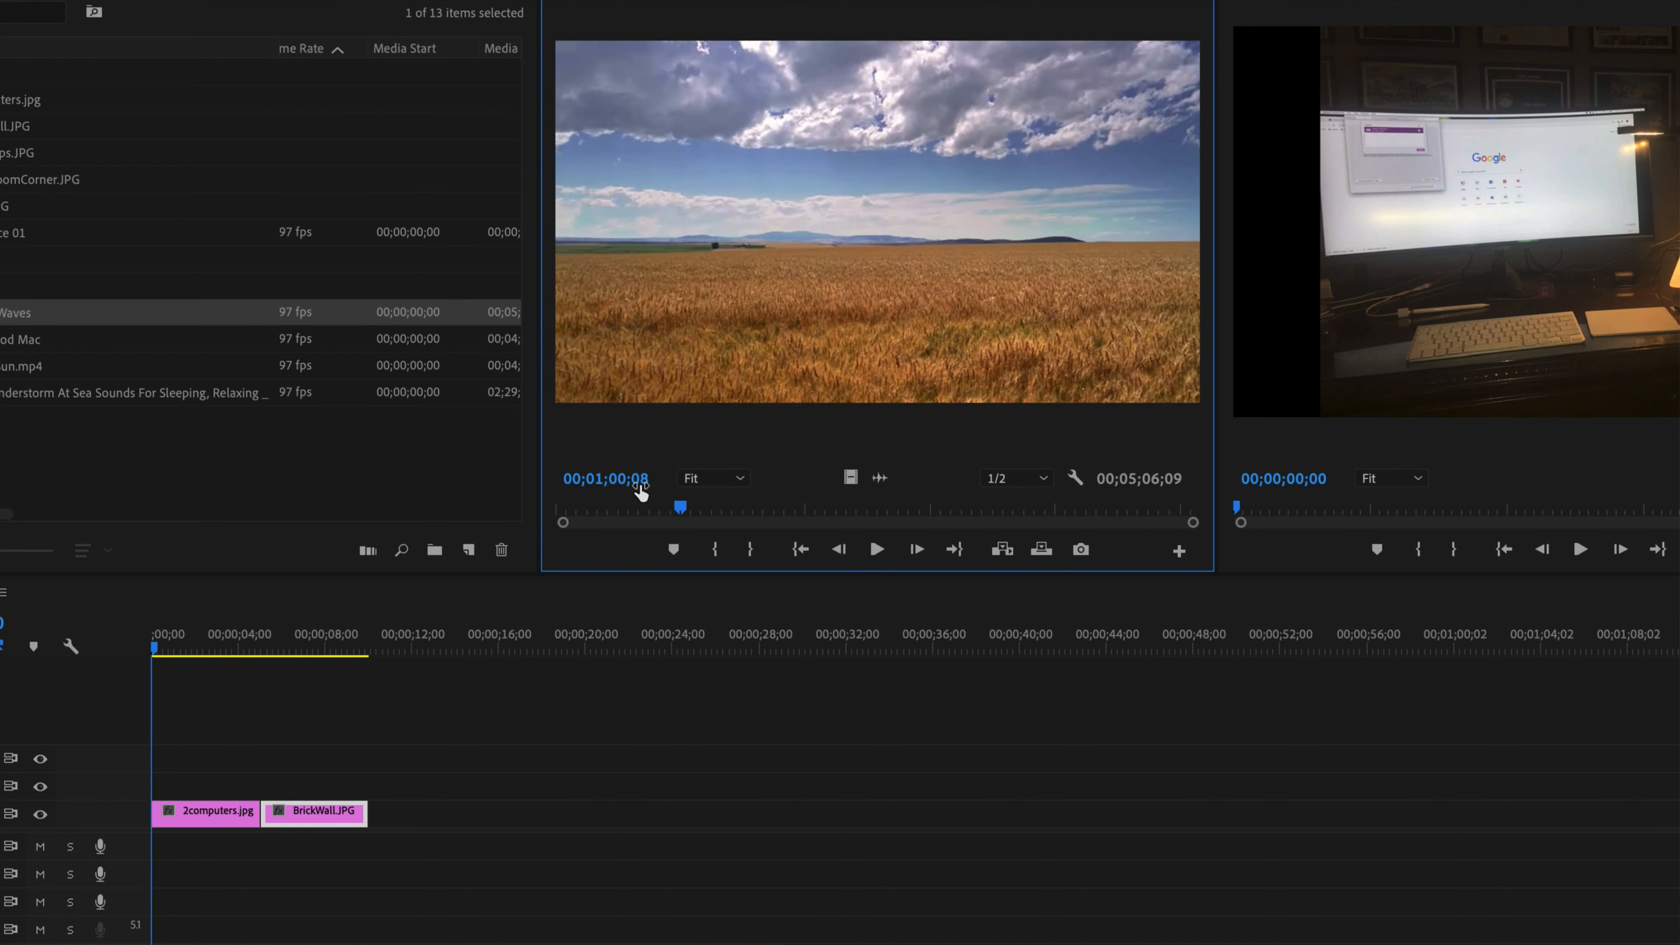
pyautogui.click(716, 550)
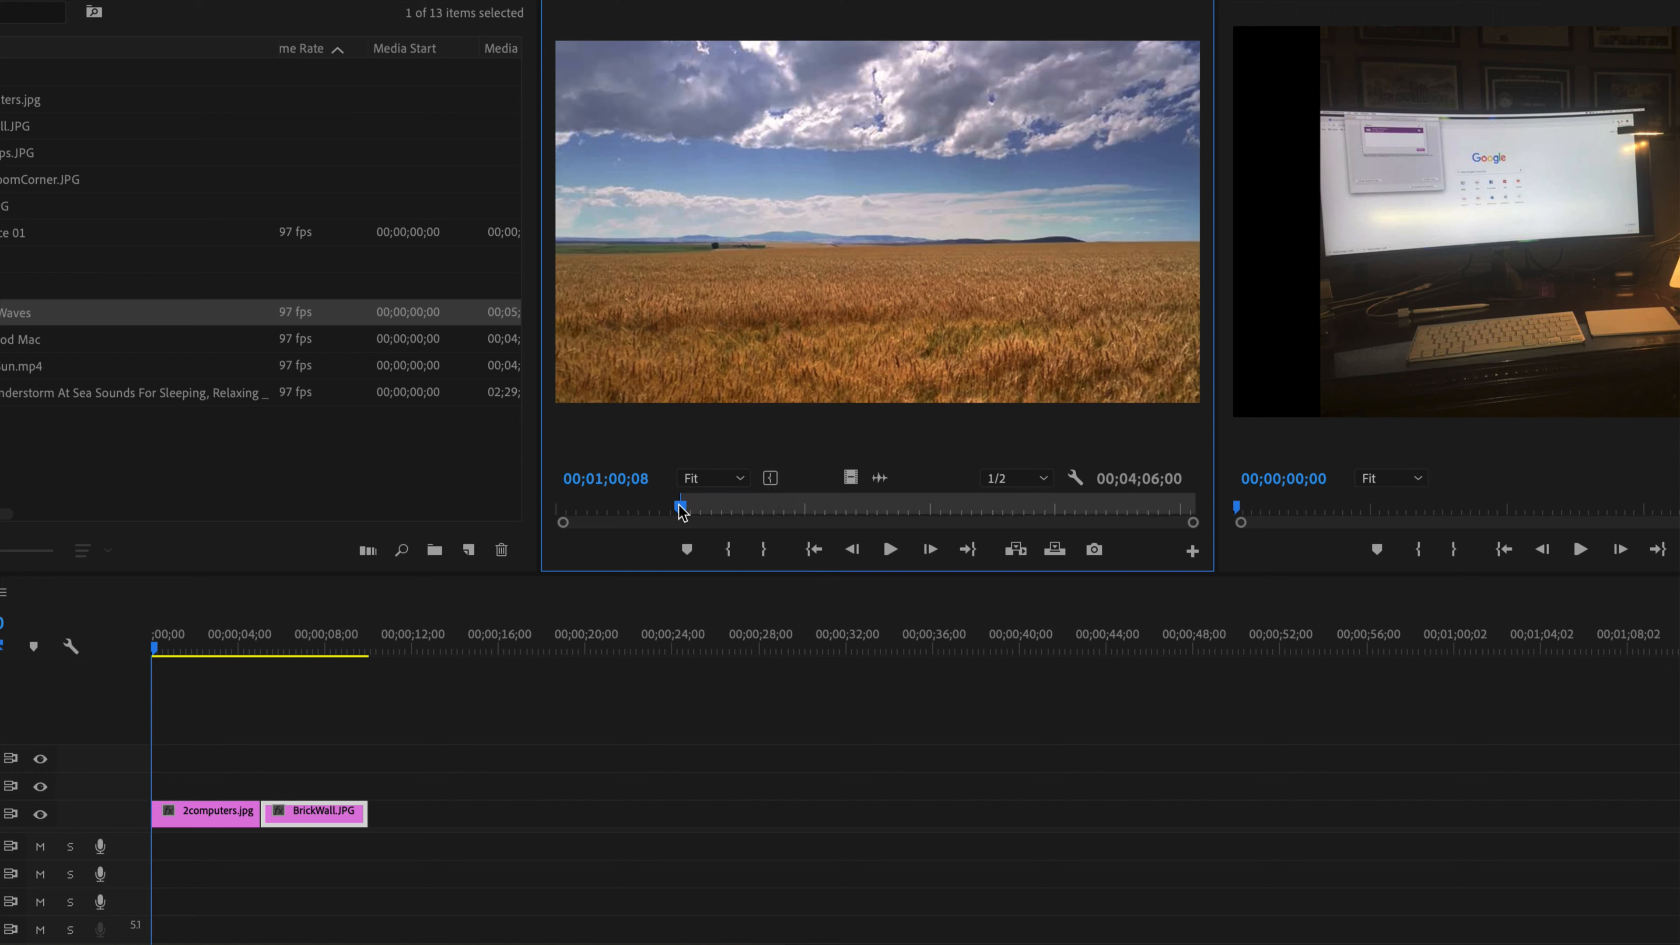
pyautogui.moveTo(682, 512); pyautogui.dragTo(806, 517)
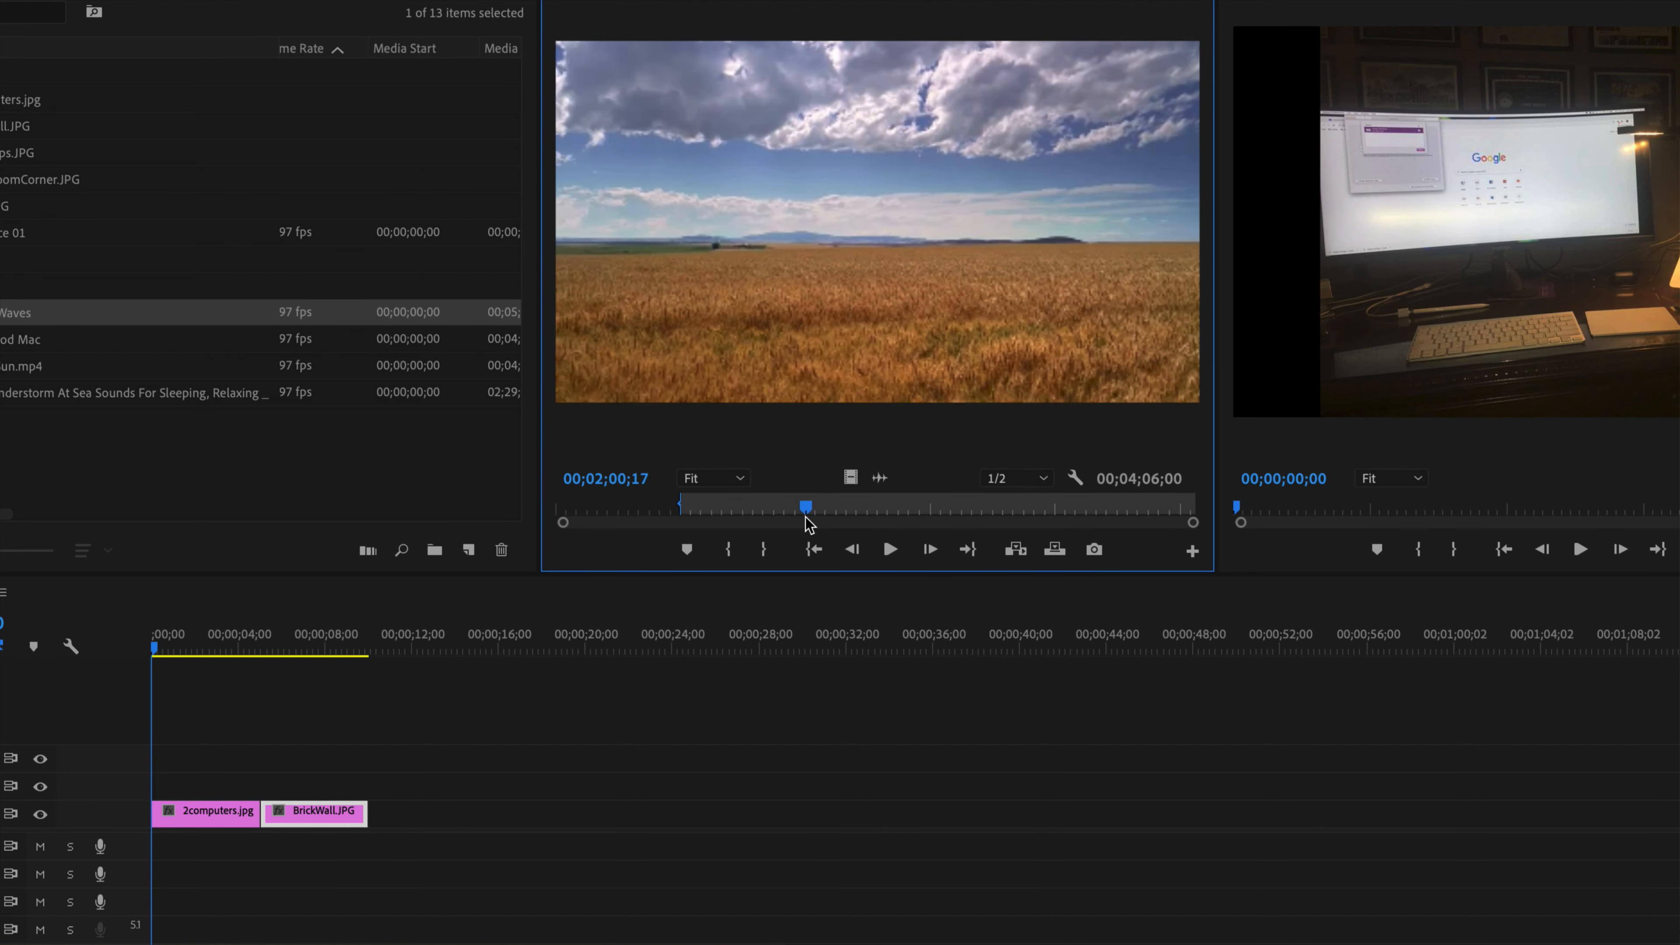
pyautogui.click(764, 550)
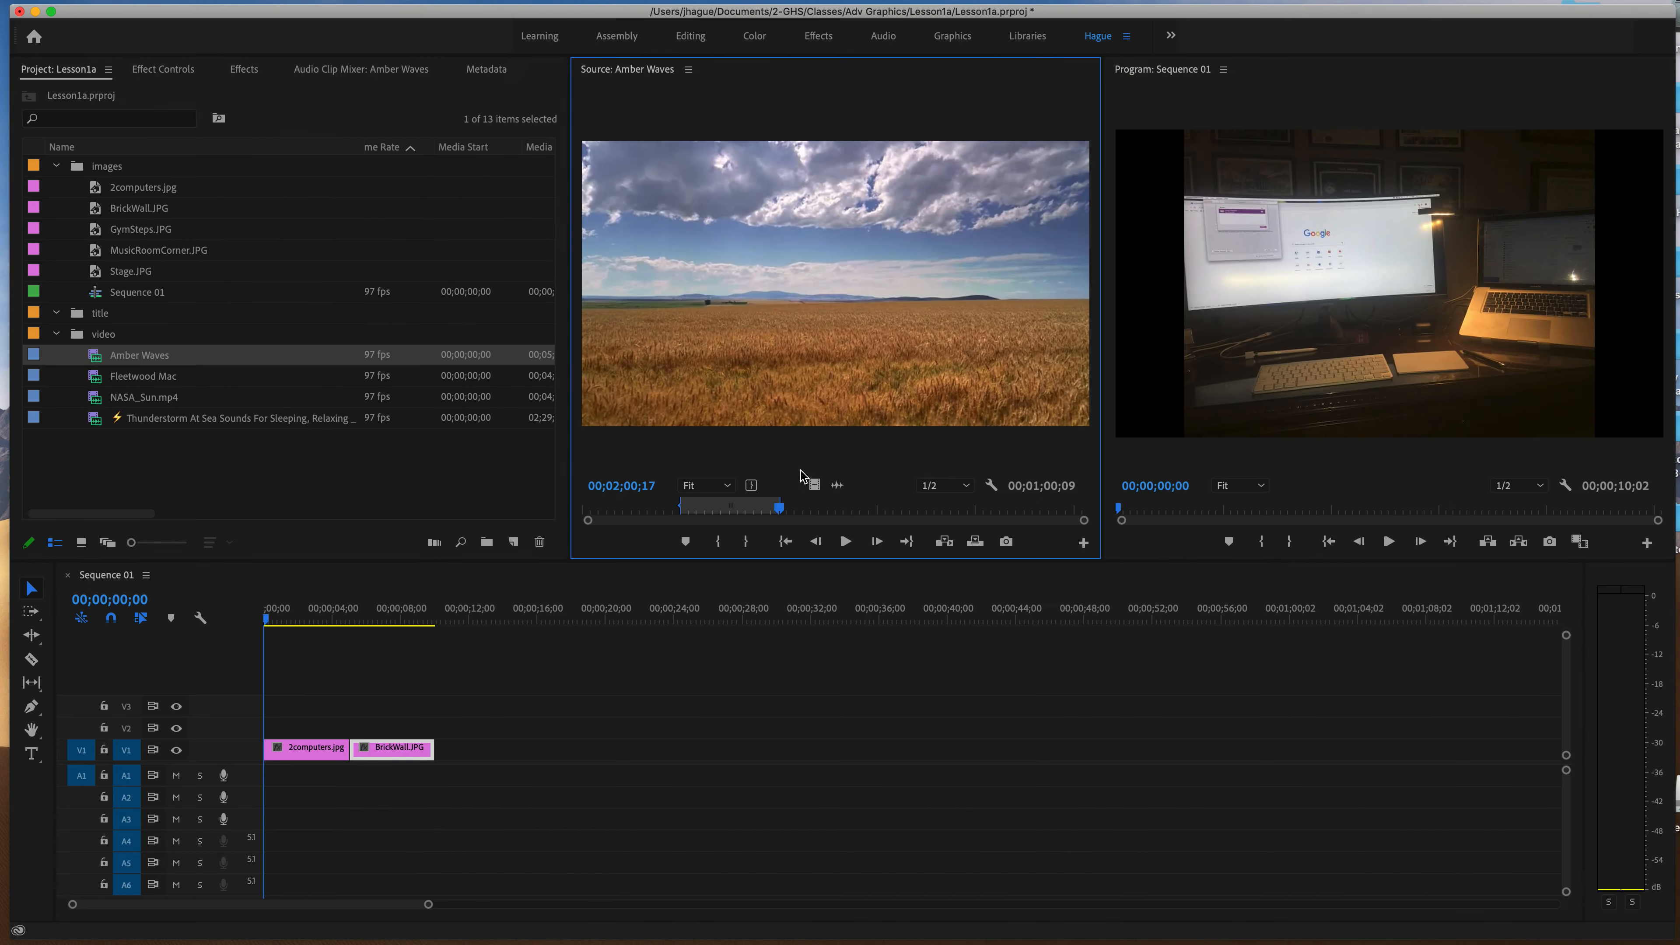
# Place the marked Amber Waves video without audio after BrickWall.JPG on V1 and trim its end to about 20 seconds.
pyautogui.moveTo(814, 485); pyautogui.dragTo(443, 751)
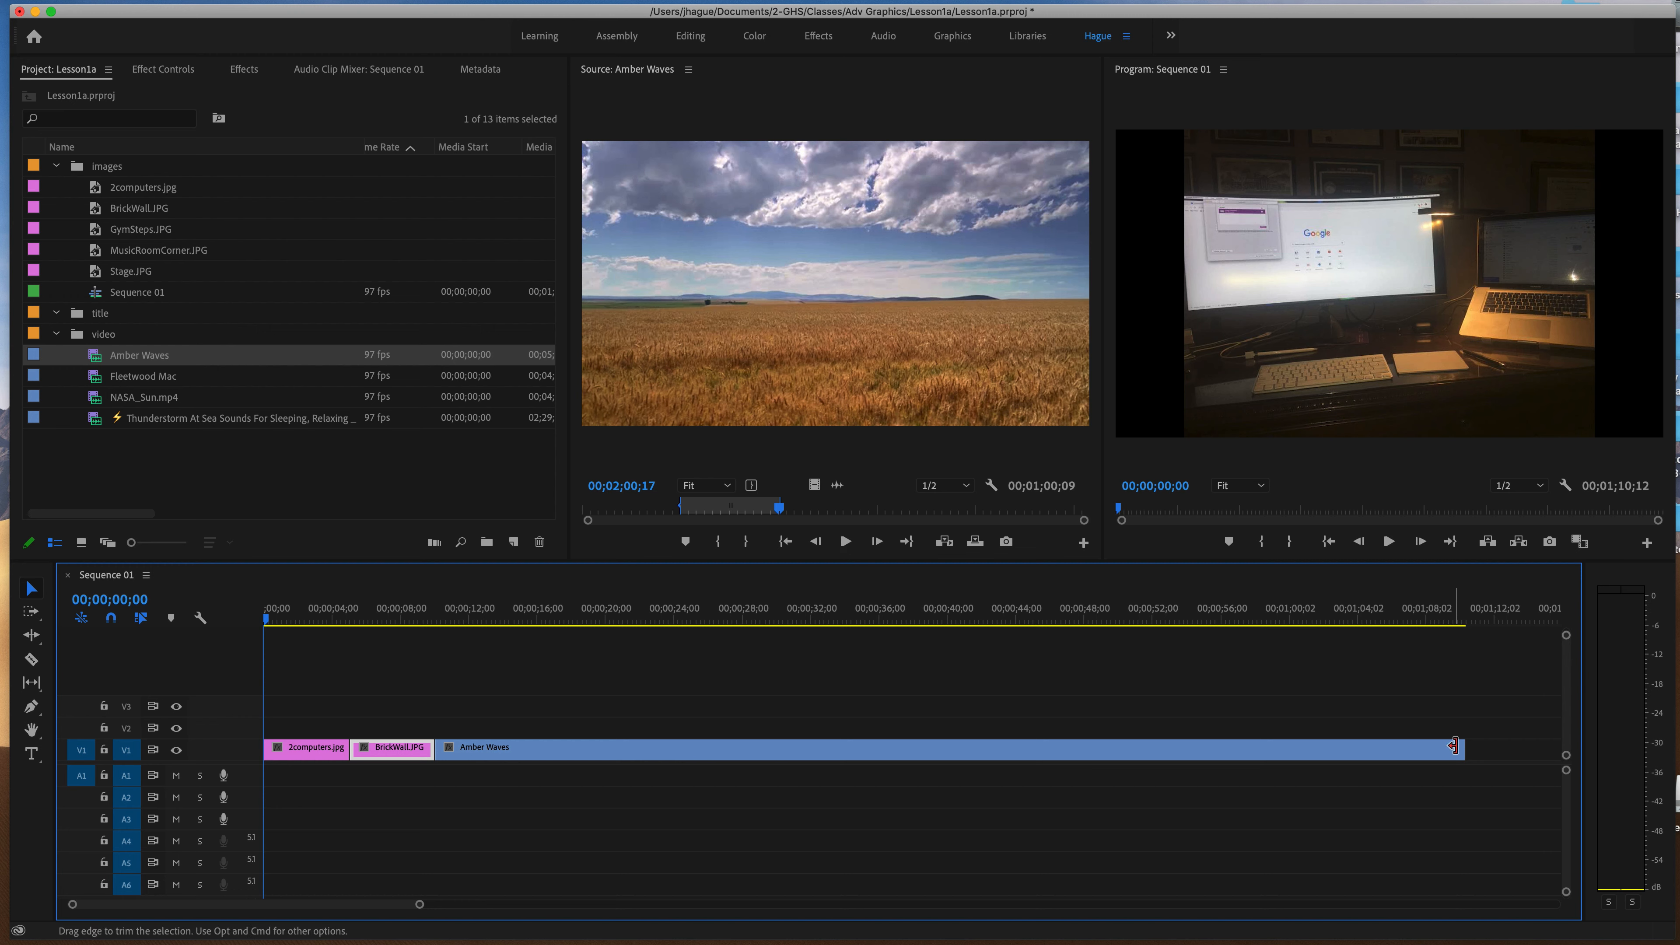
pyautogui.moveTo(1463, 752); pyautogui.dragTo(600, 738)
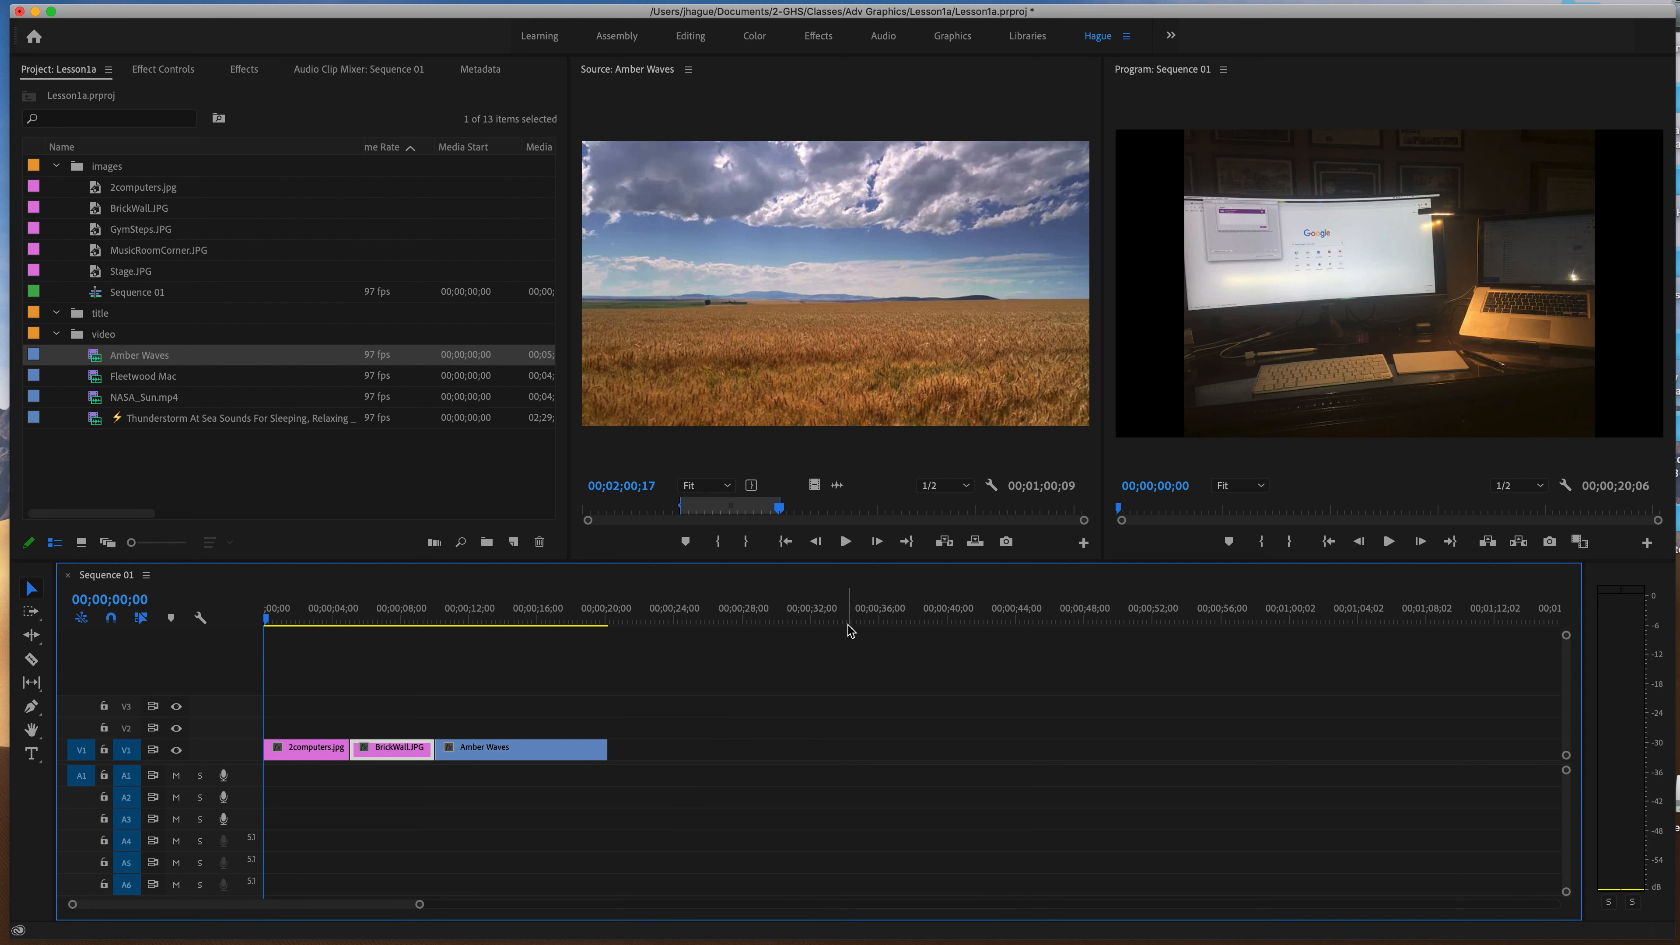
# Place GymSteps.JPG and MusicRoomCorner.JPG one after the other behind Amber Waves on V1, and scrub through them.
pyautogui.moveTo(116, 232); pyautogui.dragTo(611, 754)
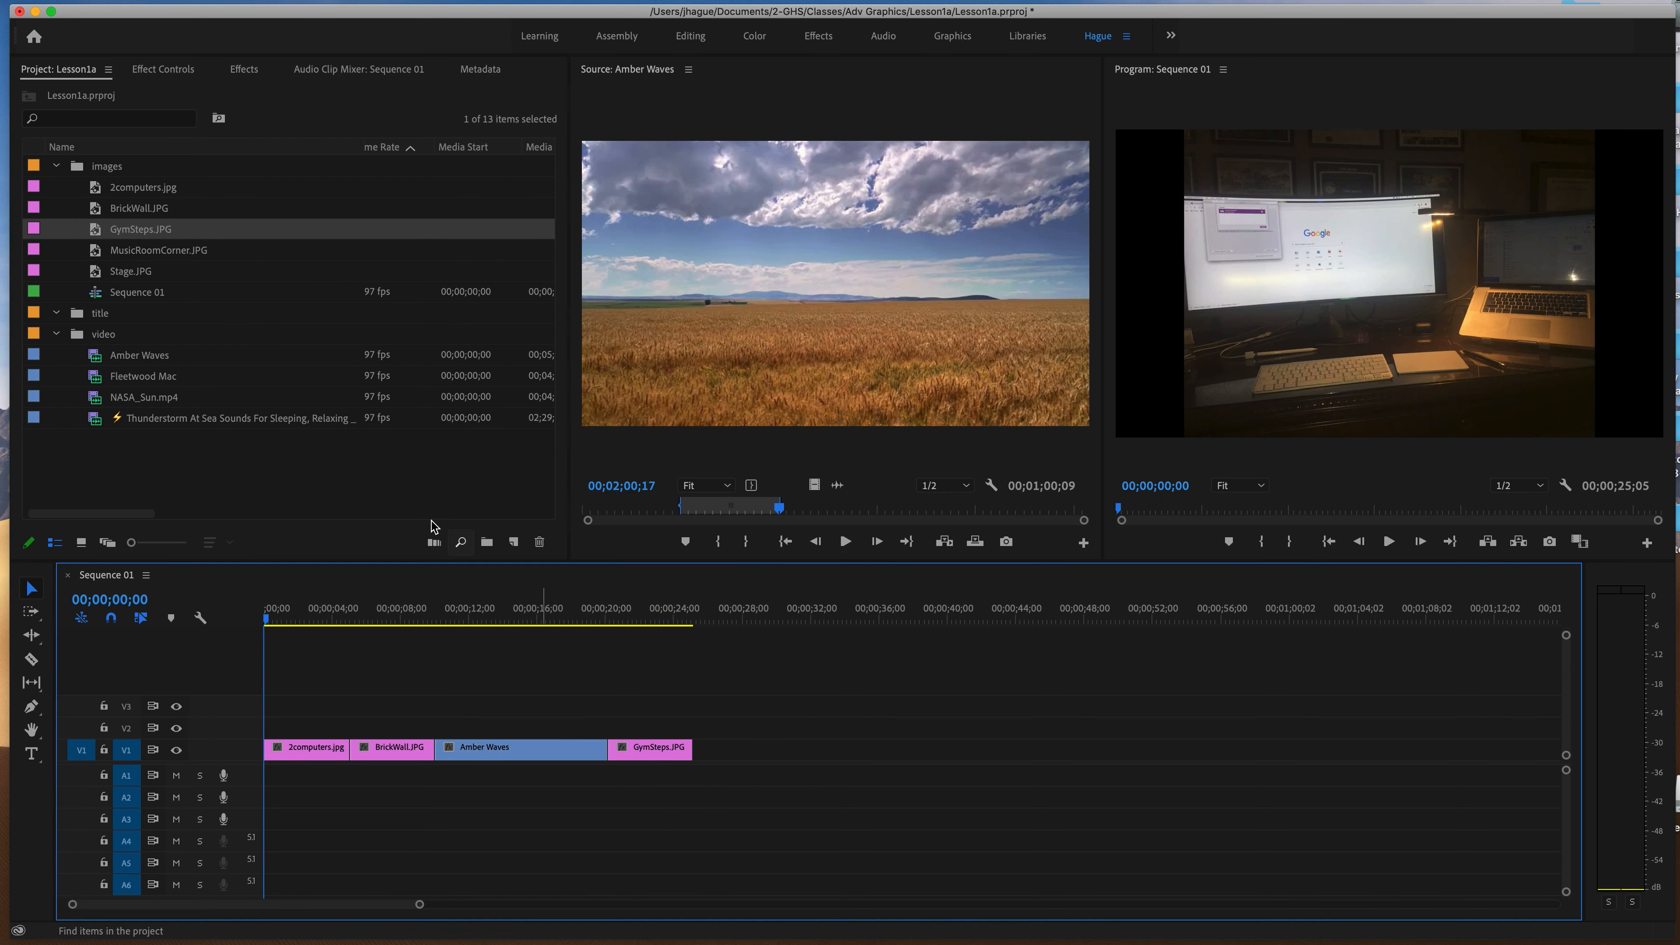
pyautogui.moveTo(150, 258); pyautogui.dragTo(702, 747)
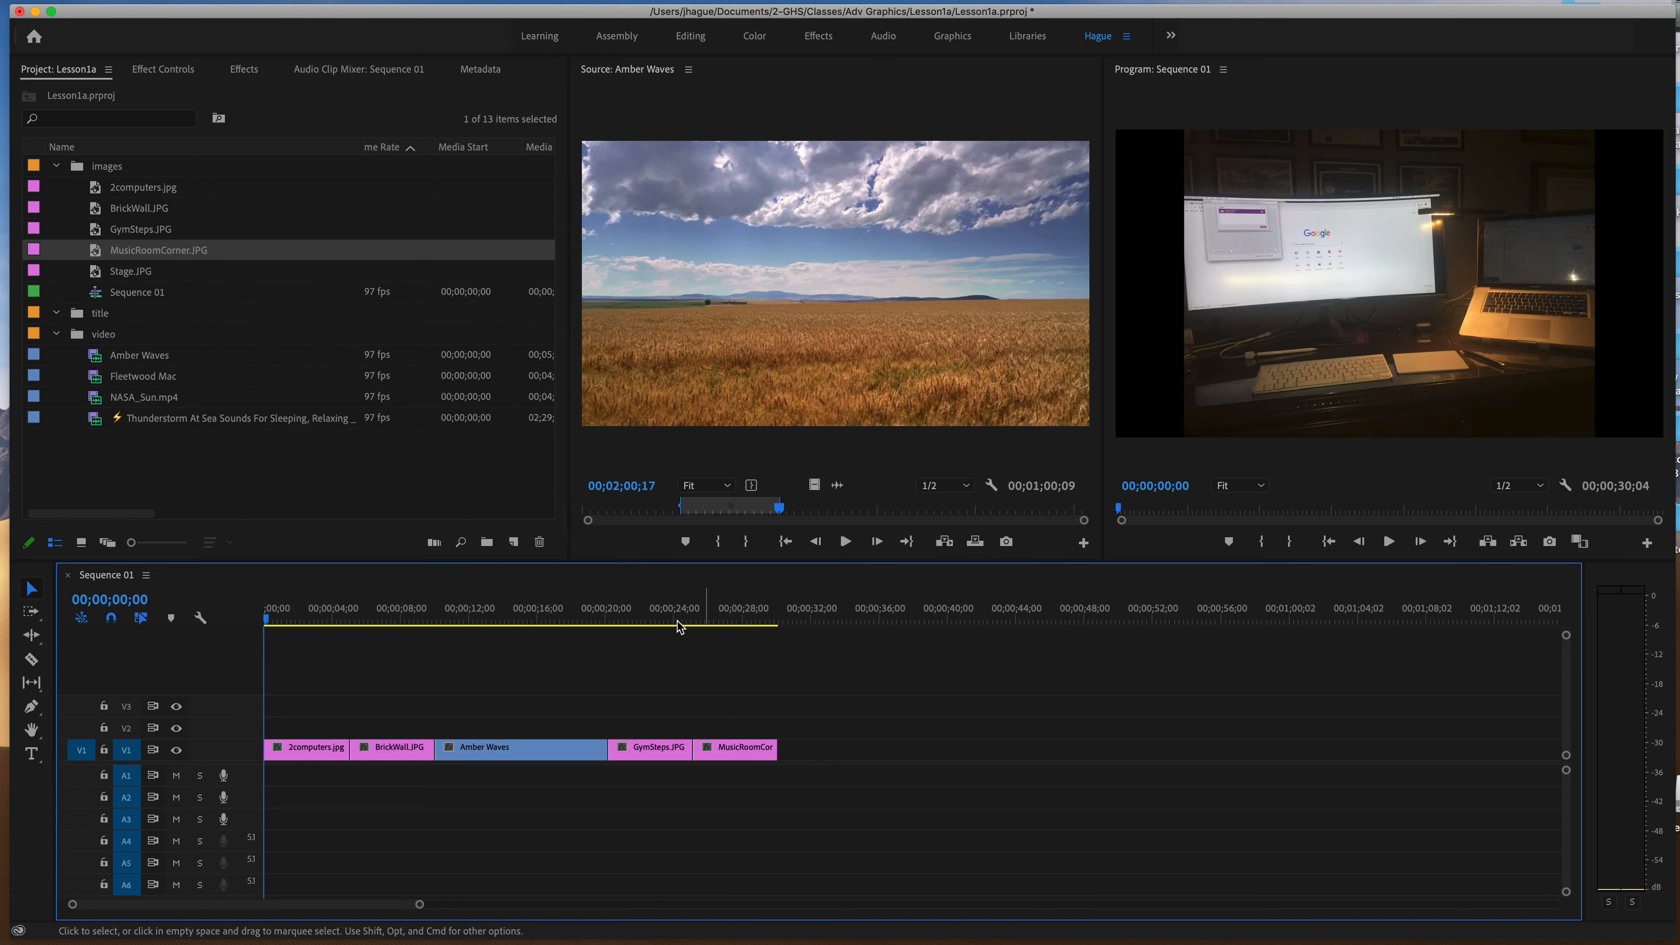
pyautogui.click(751, 609)
pyautogui.moveTo(753, 607); pyautogui.dragTo(617, 608)
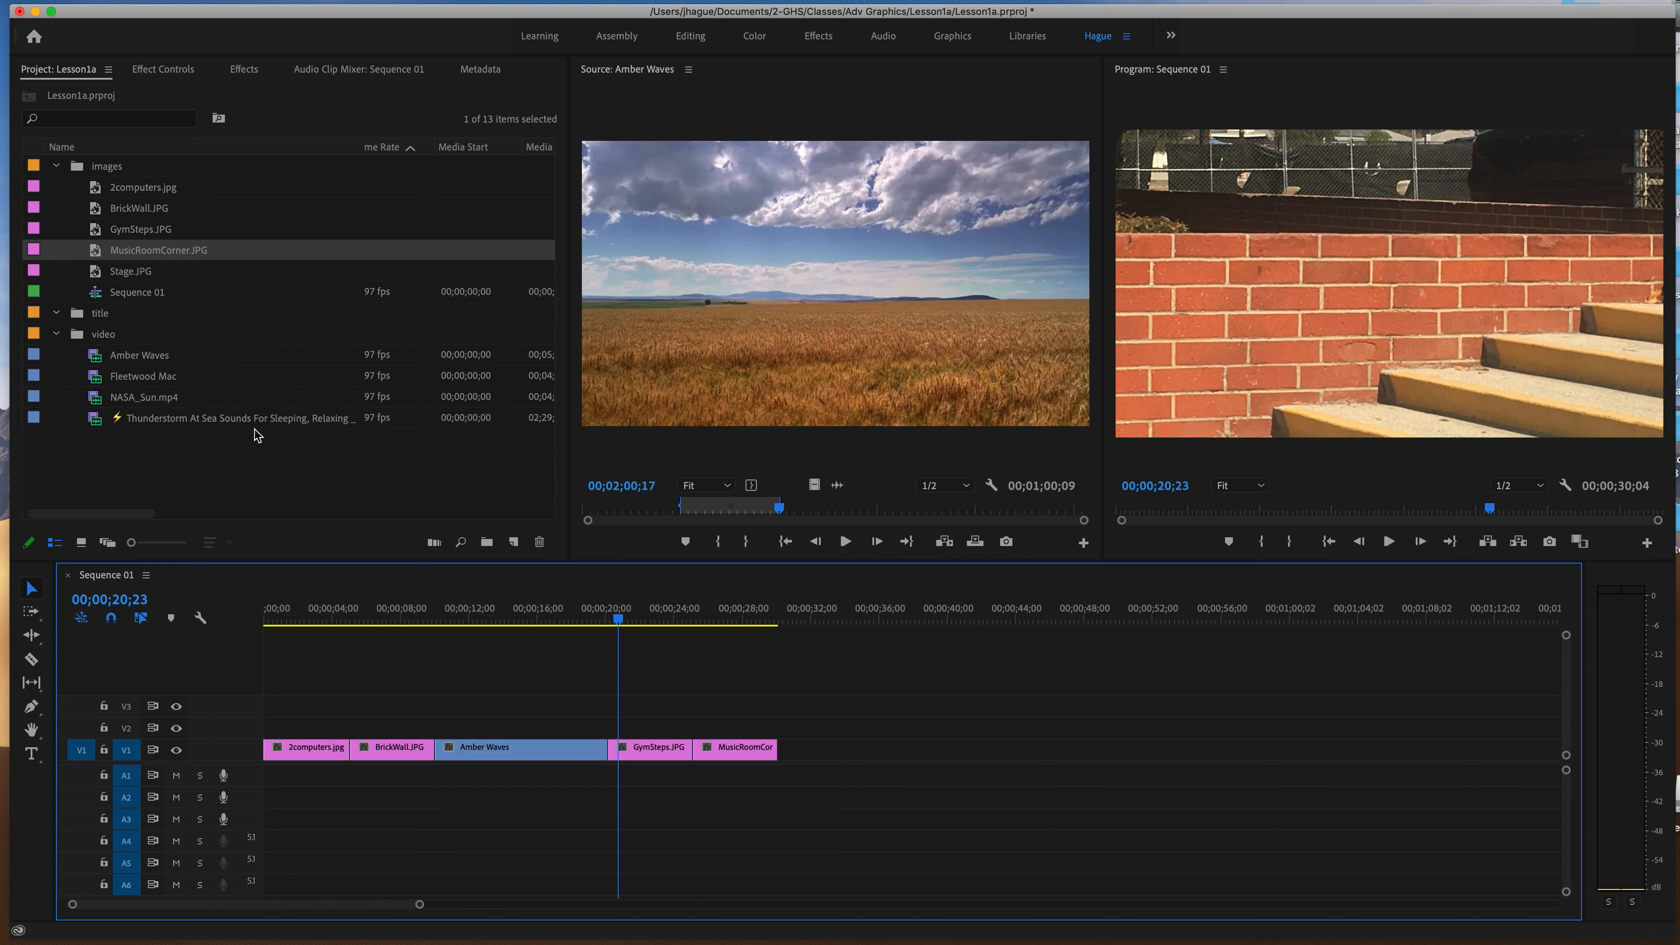
# Open NASA_Sun.mp4 in the Source Monitor and mark its In point at 00;01;20;11 and Out point at 00;01;40;13.
pyautogui.doubleClick(103, 405)
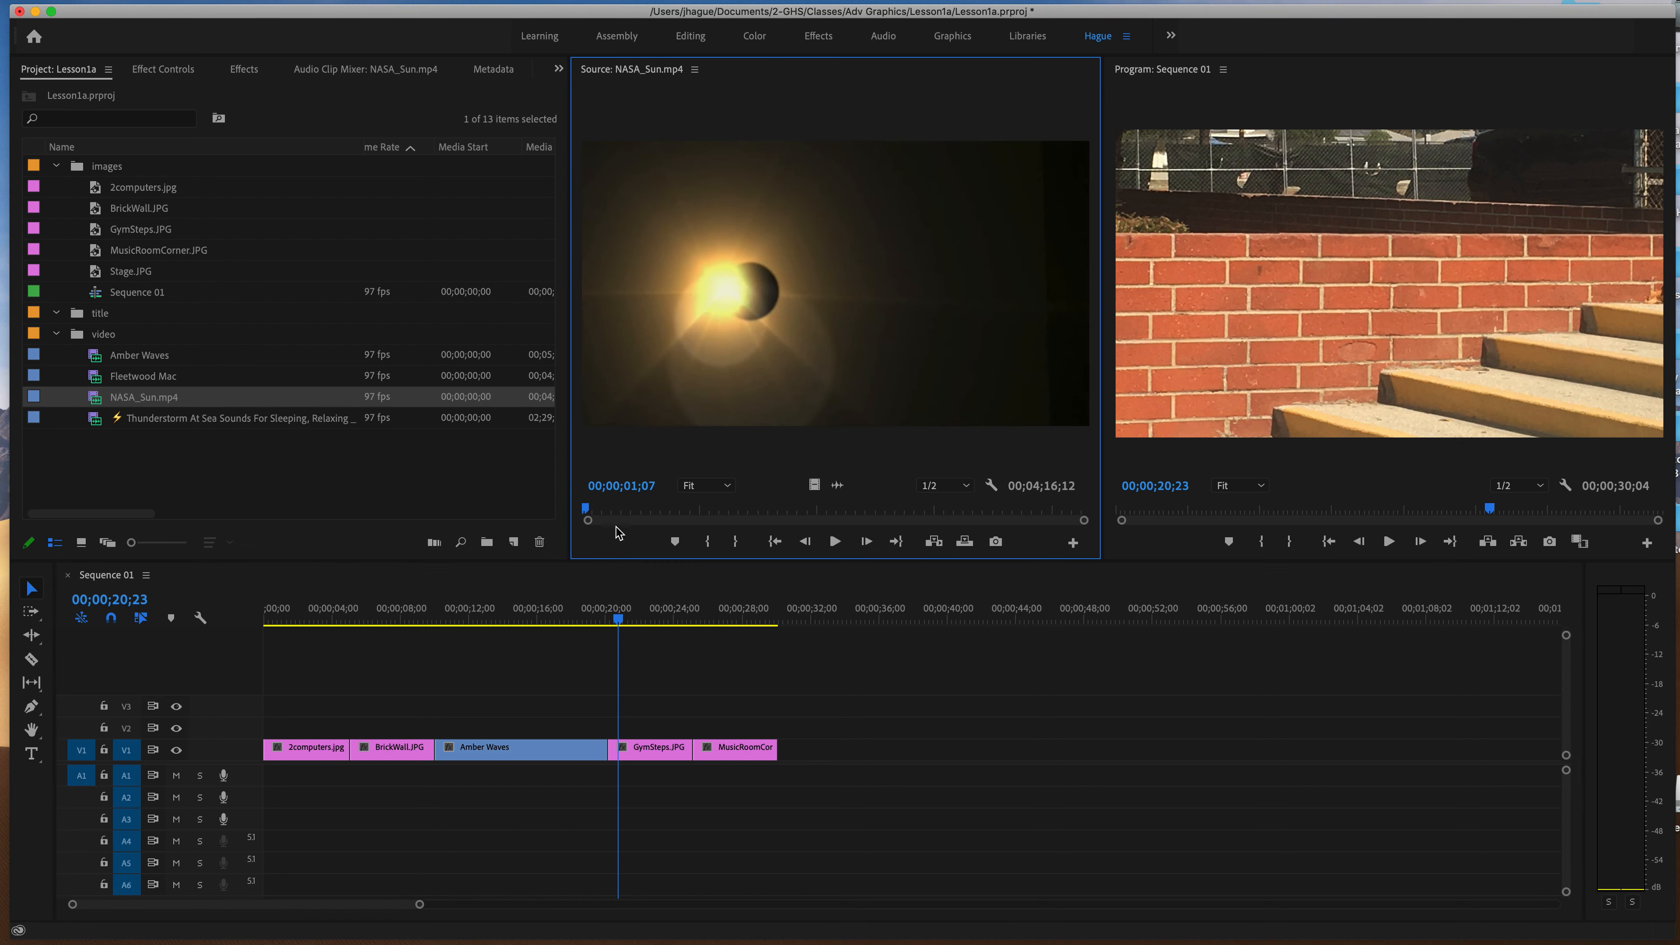
pyautogui.moveTo(591, 519); pyautogui.dragTo(732, 521)
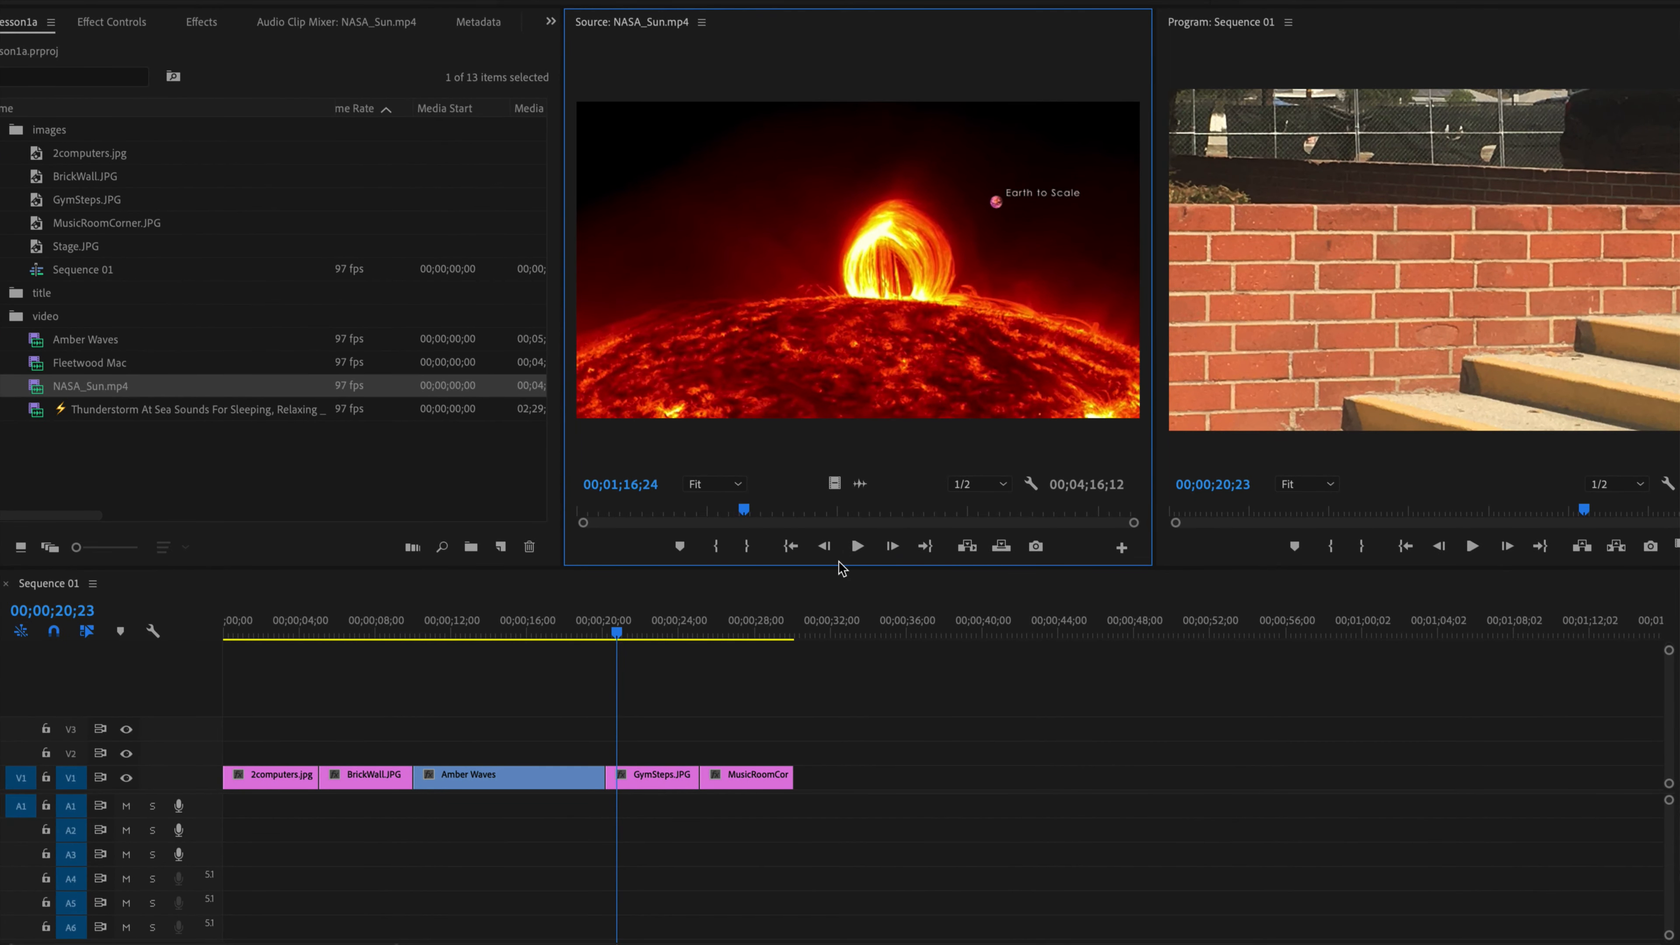
pyautogui.moveTo(745, 508); pyautogui.dragTo(755, 508)
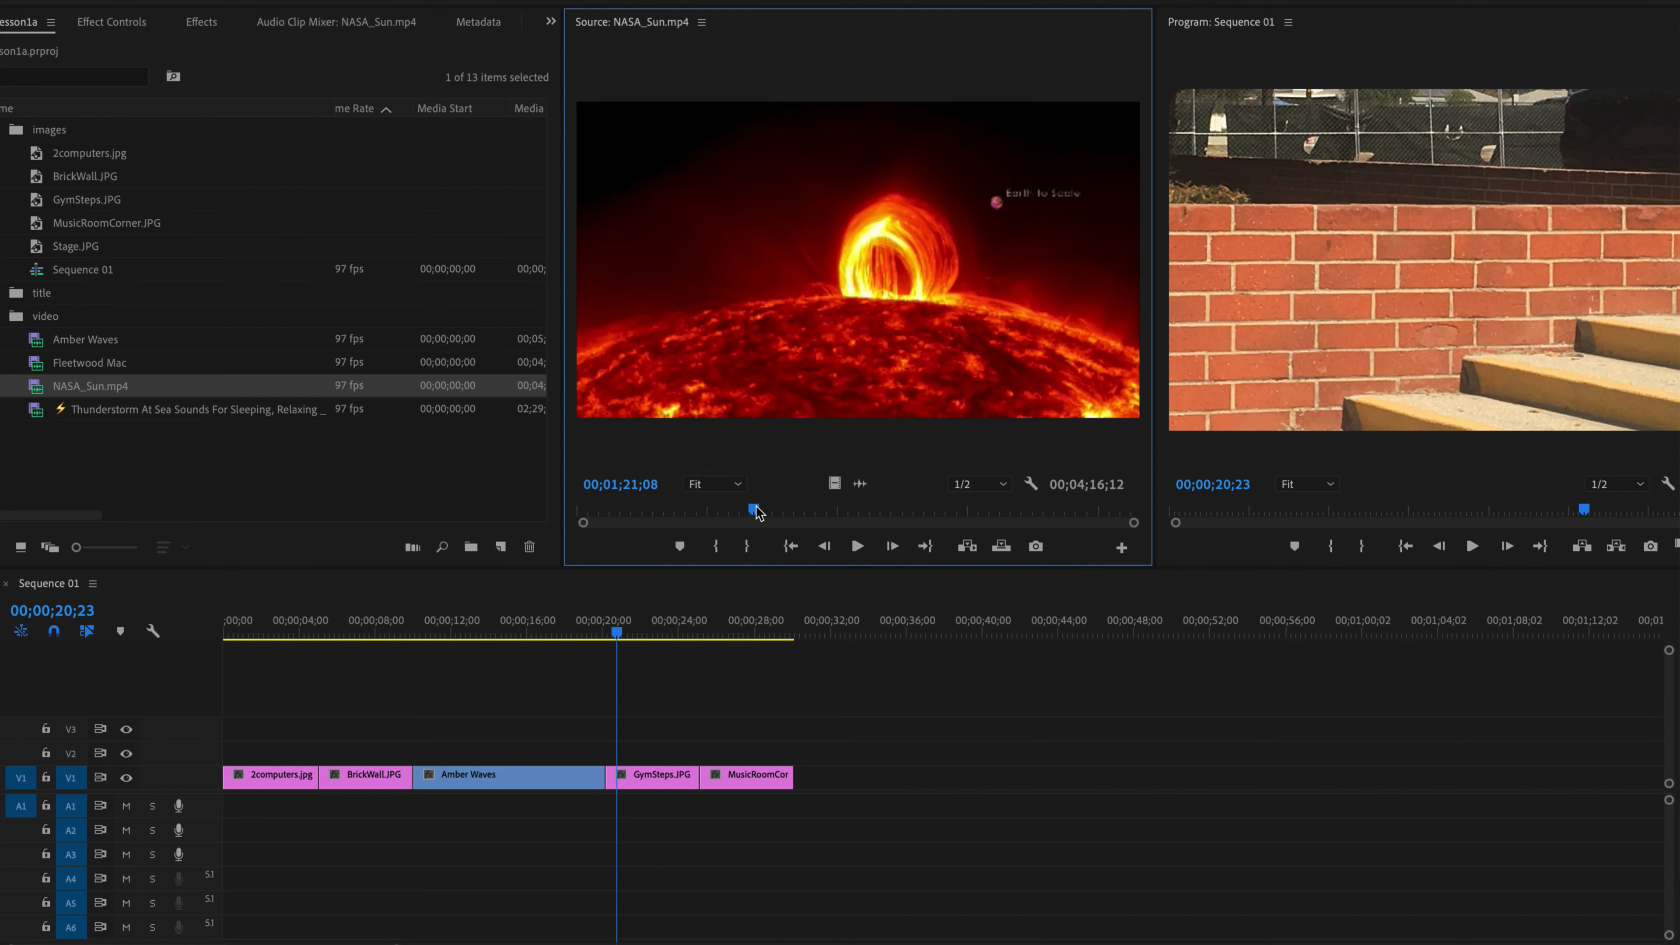
pyautogui.moveTo(756, 511); pyautogui.dragTo(754, 512)
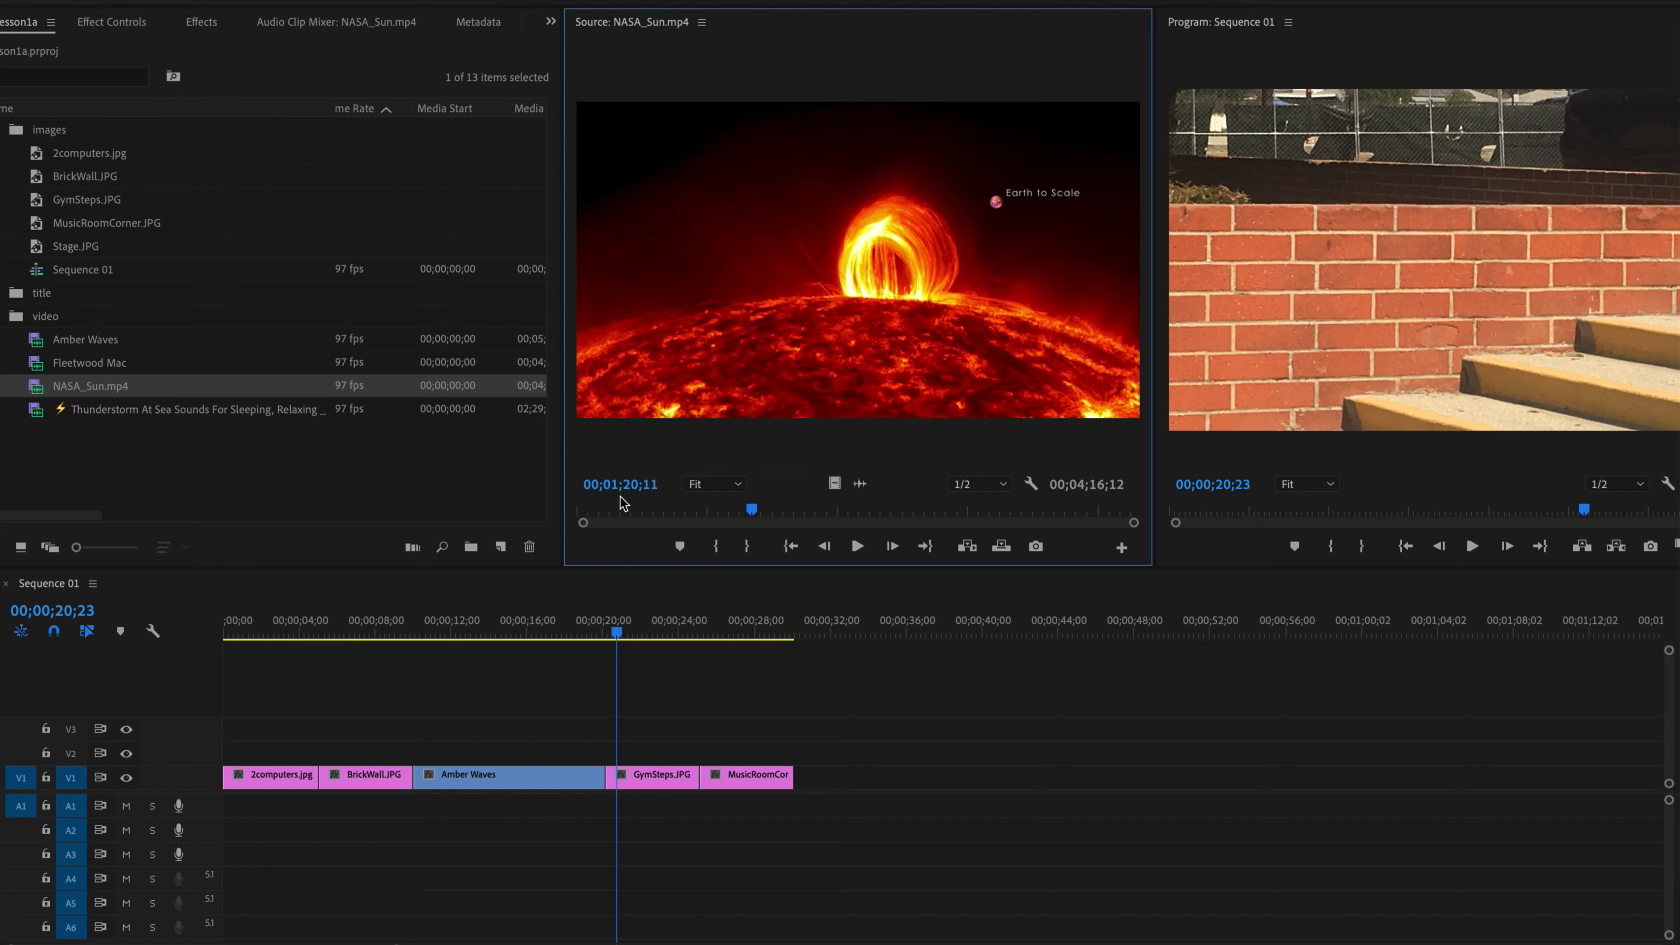
pyautogui.click(717, 548)
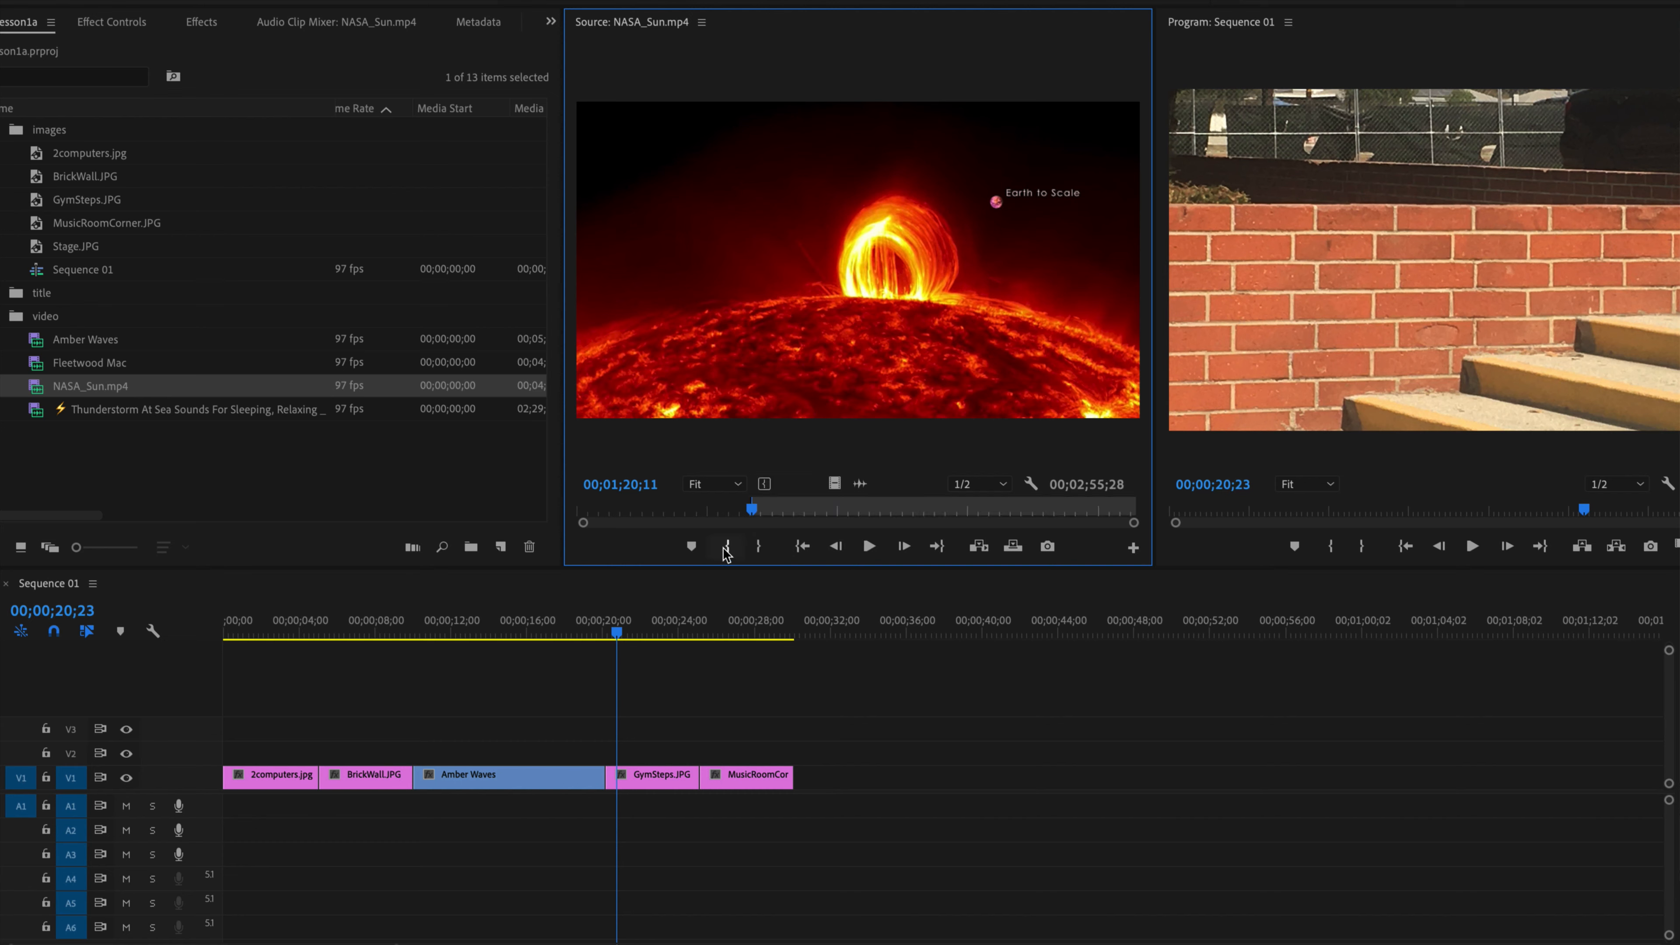
pyautogui.moveTo(756, 515); pyautogui.dragTo(801, 513)
pyautogui.click(755, 548)
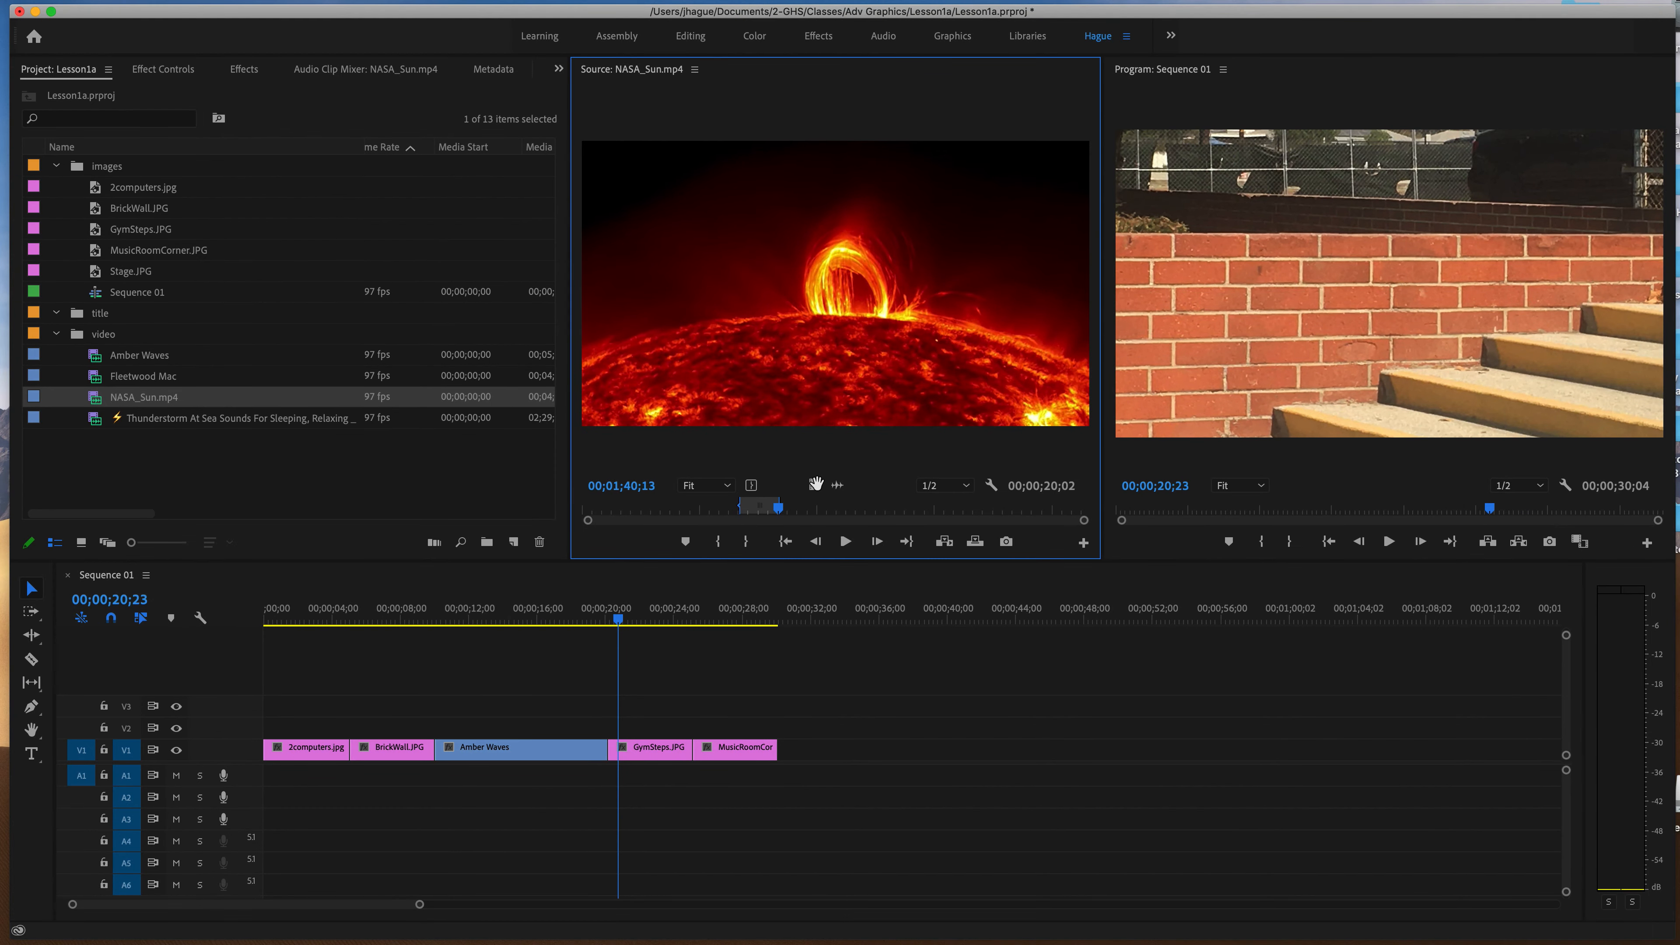
# Place the marked NASA_Sun.mp4 video without audio after MusicRoomCorner.JPG on V1, followed by Stage.JPG.
pyautogui.click(815, 485)
pyautogui.moveTo(818, 490); pyautogui.dragTo(793, 747)
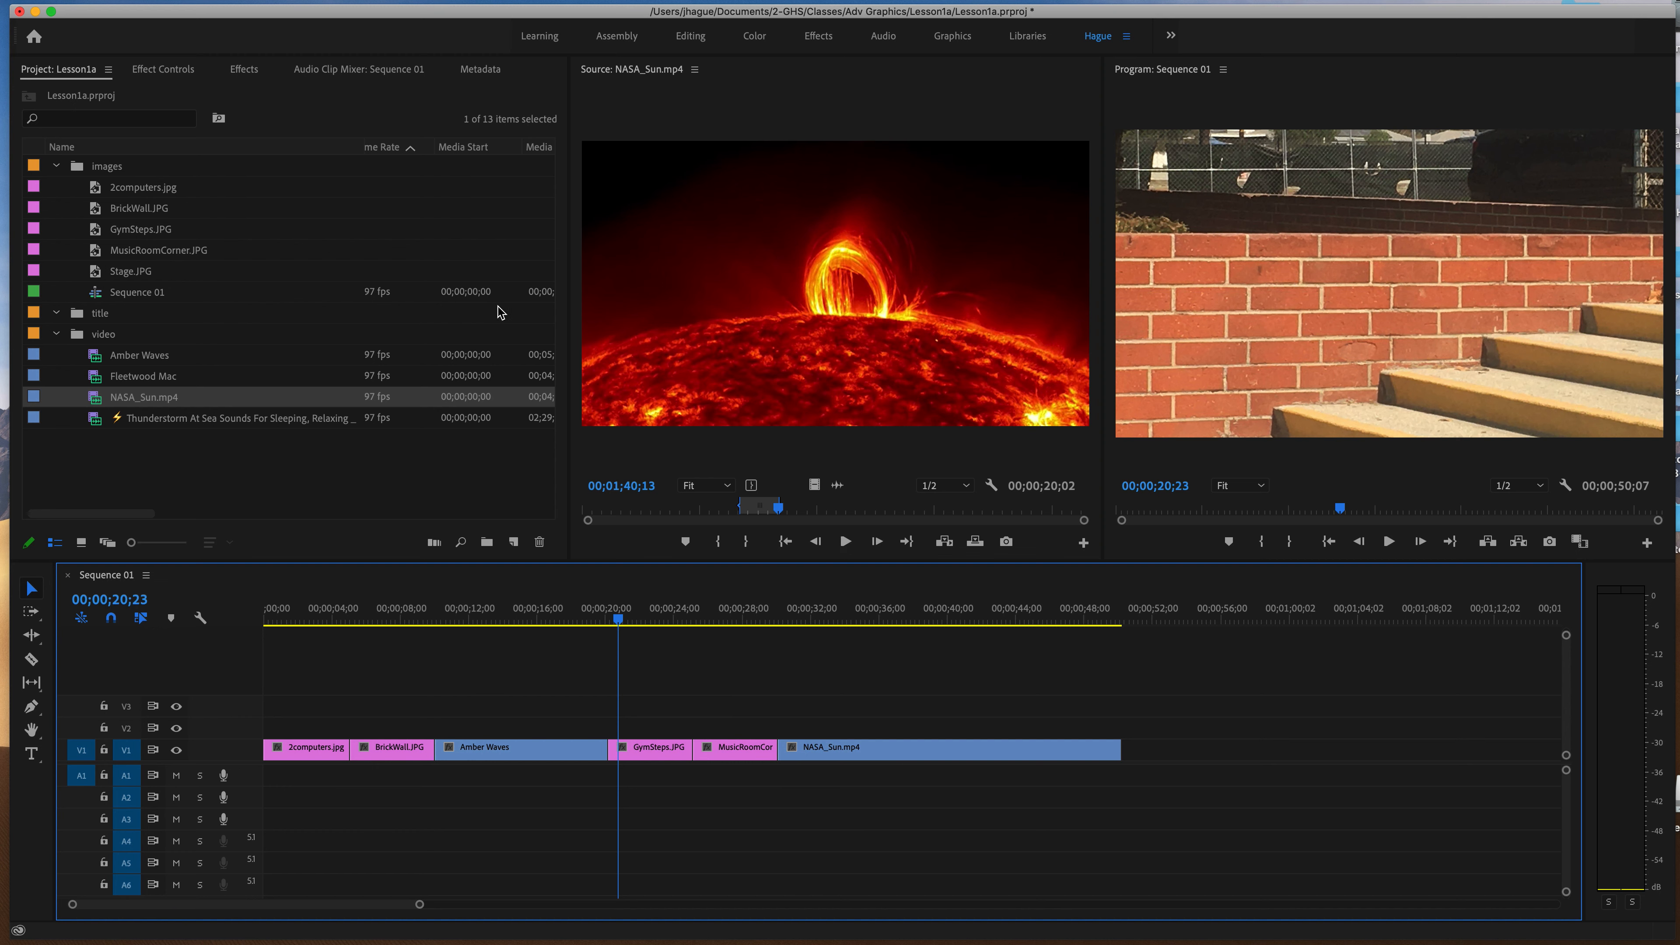
pyautogui.click(147, 274)
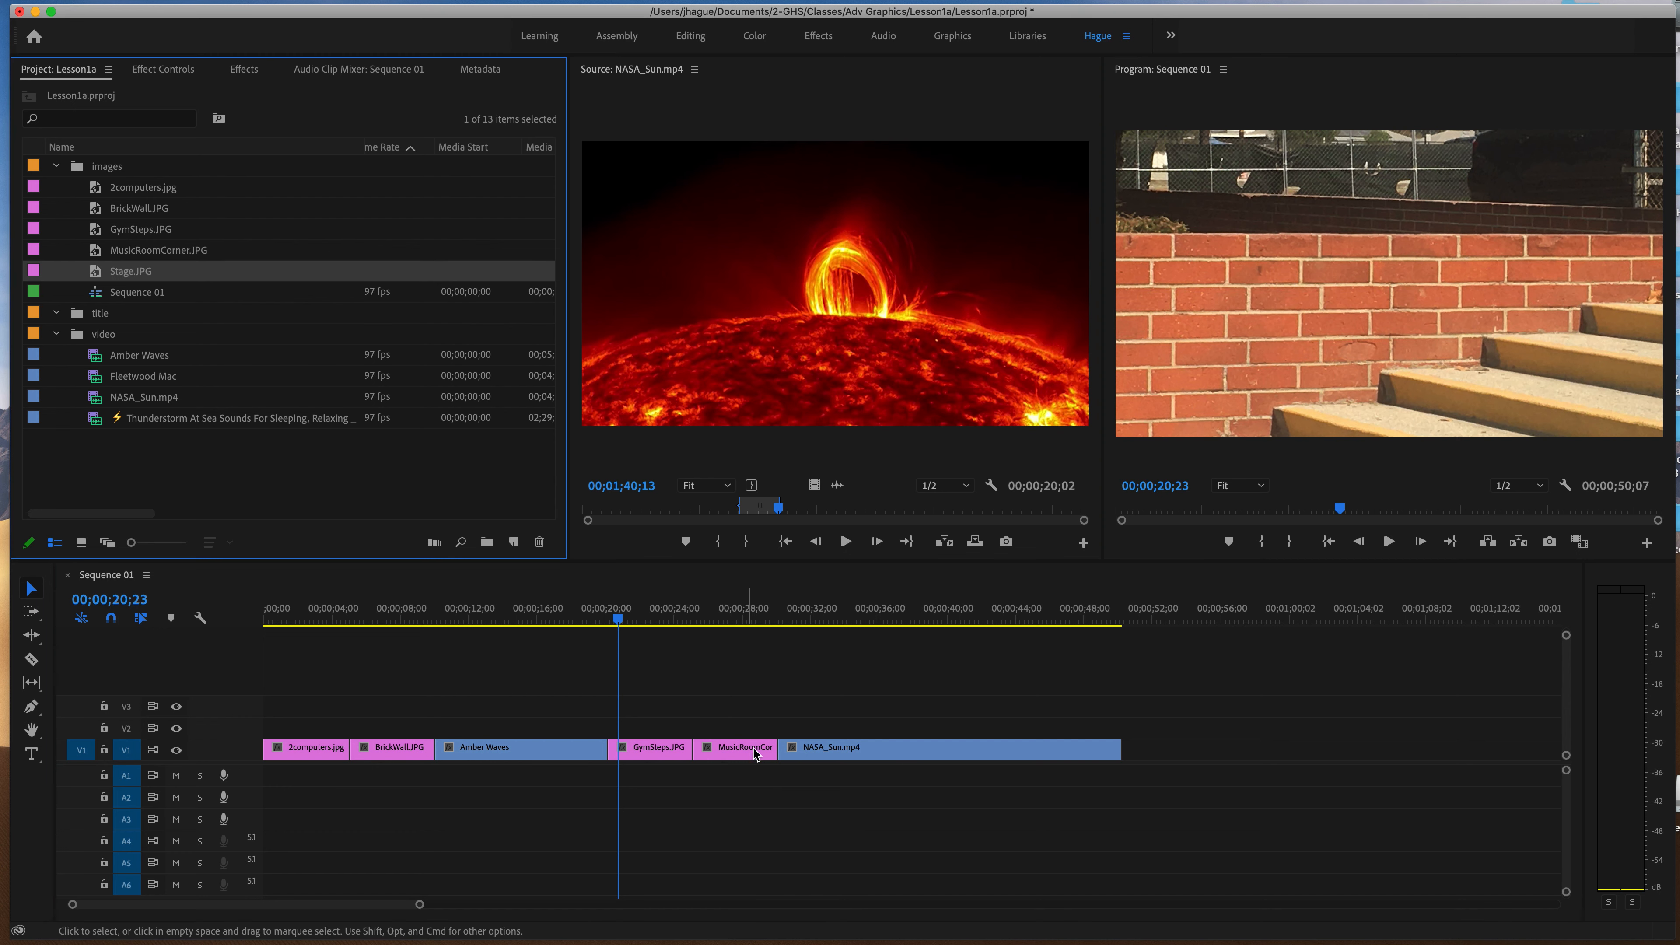
pyautogui.click(739, 616)
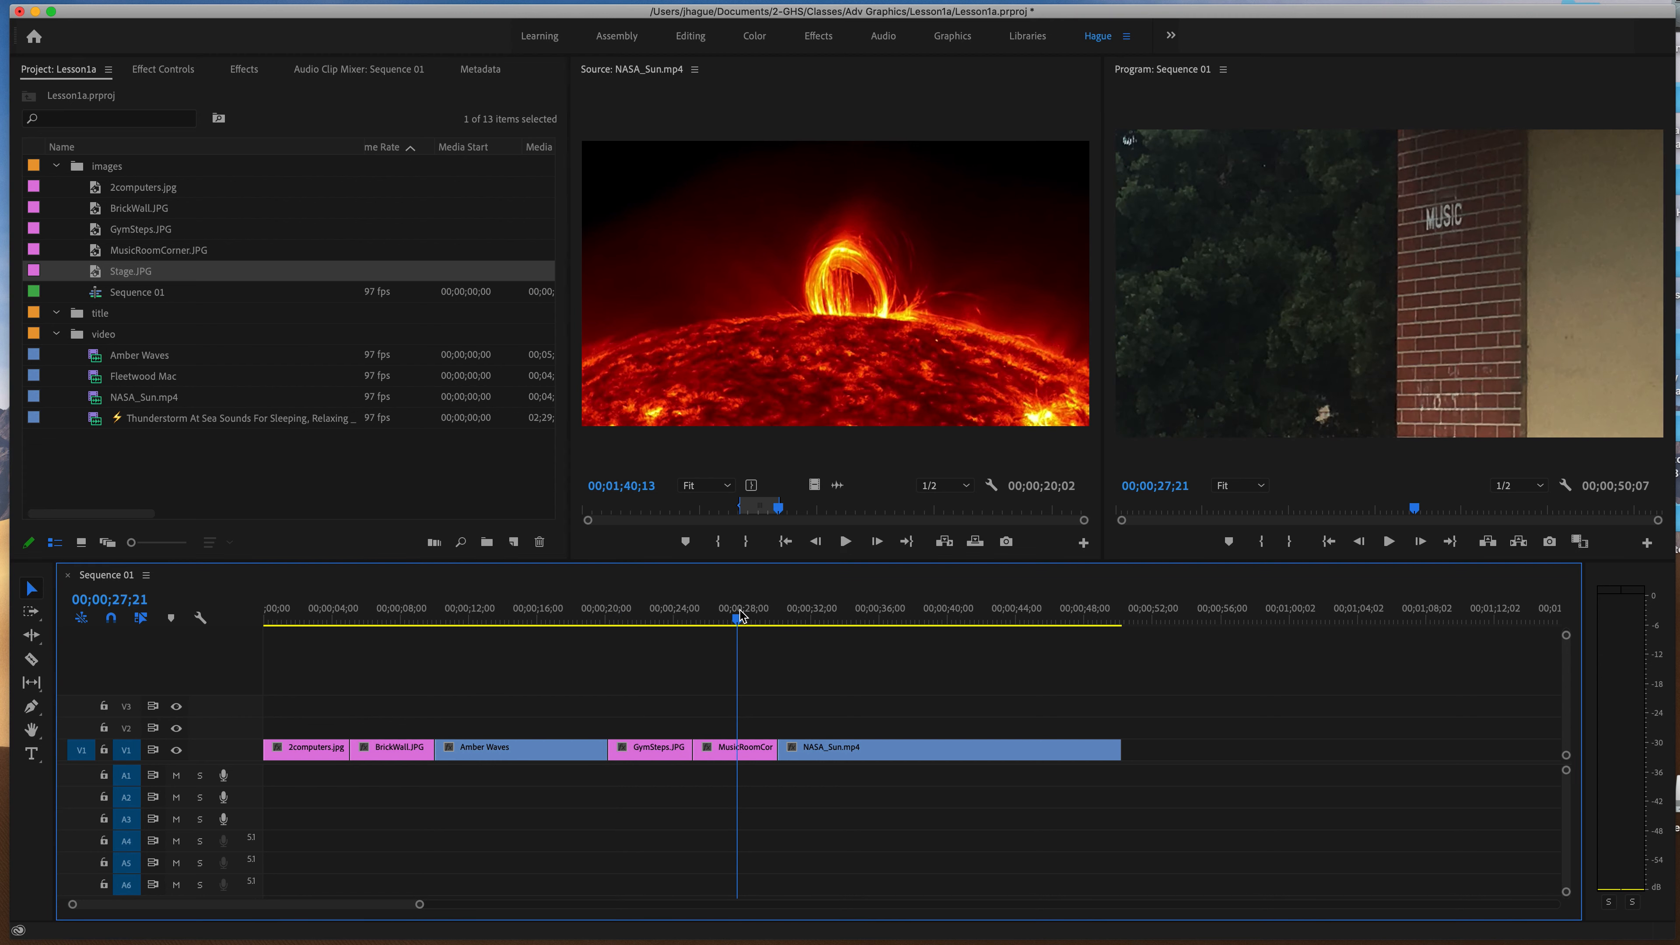
pyautogui.moveTo(102, 273); pyautogui.dragTo(1128, 749)
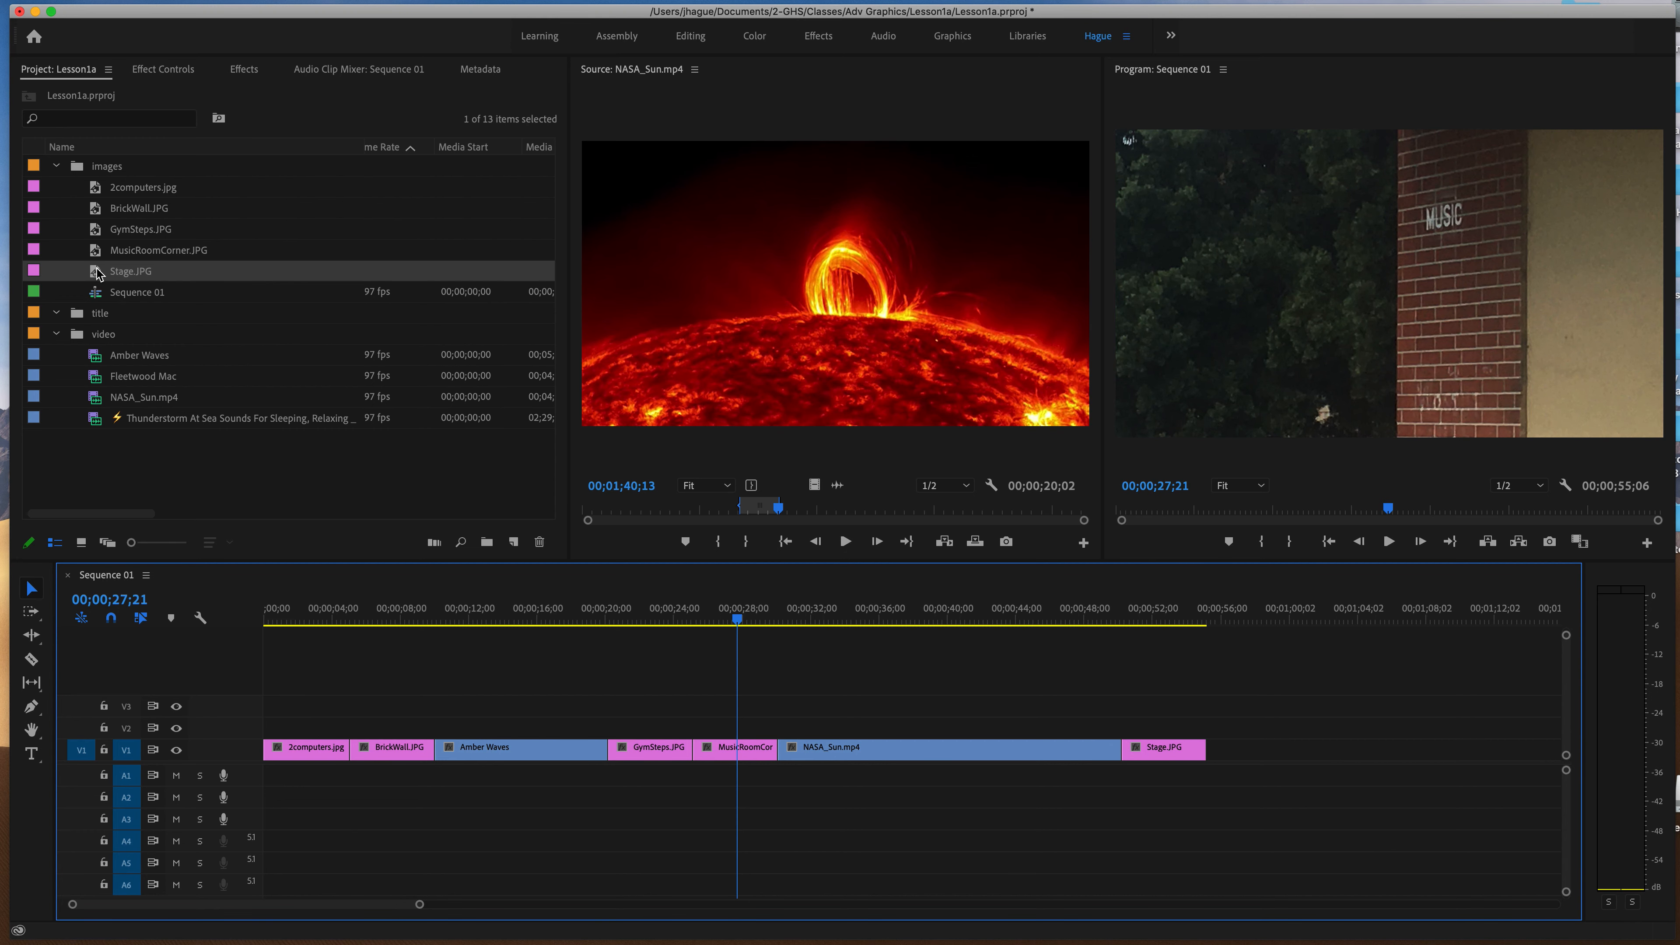
# Move Sequence 01 out of the images bin to the project's root level and collapse the images bin.
pyautogui.click(56, 165)
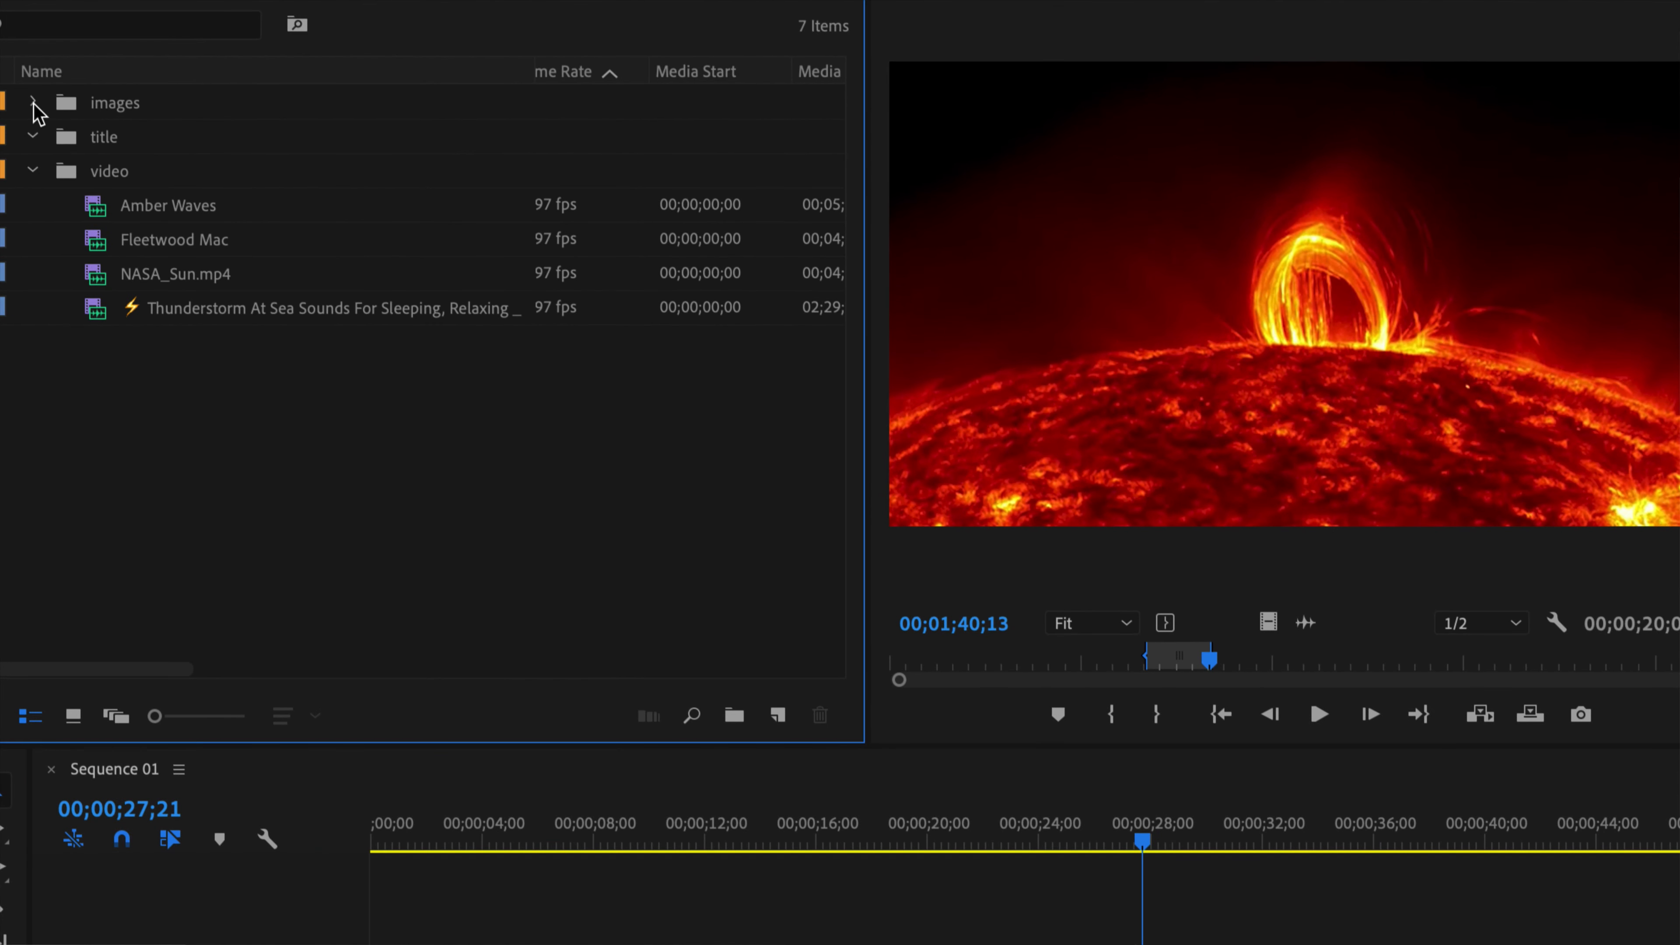
pyautogui.click(33, 104)
pyautogui.moveTo(129, 310); pyautogui.dragTo(136, 572)
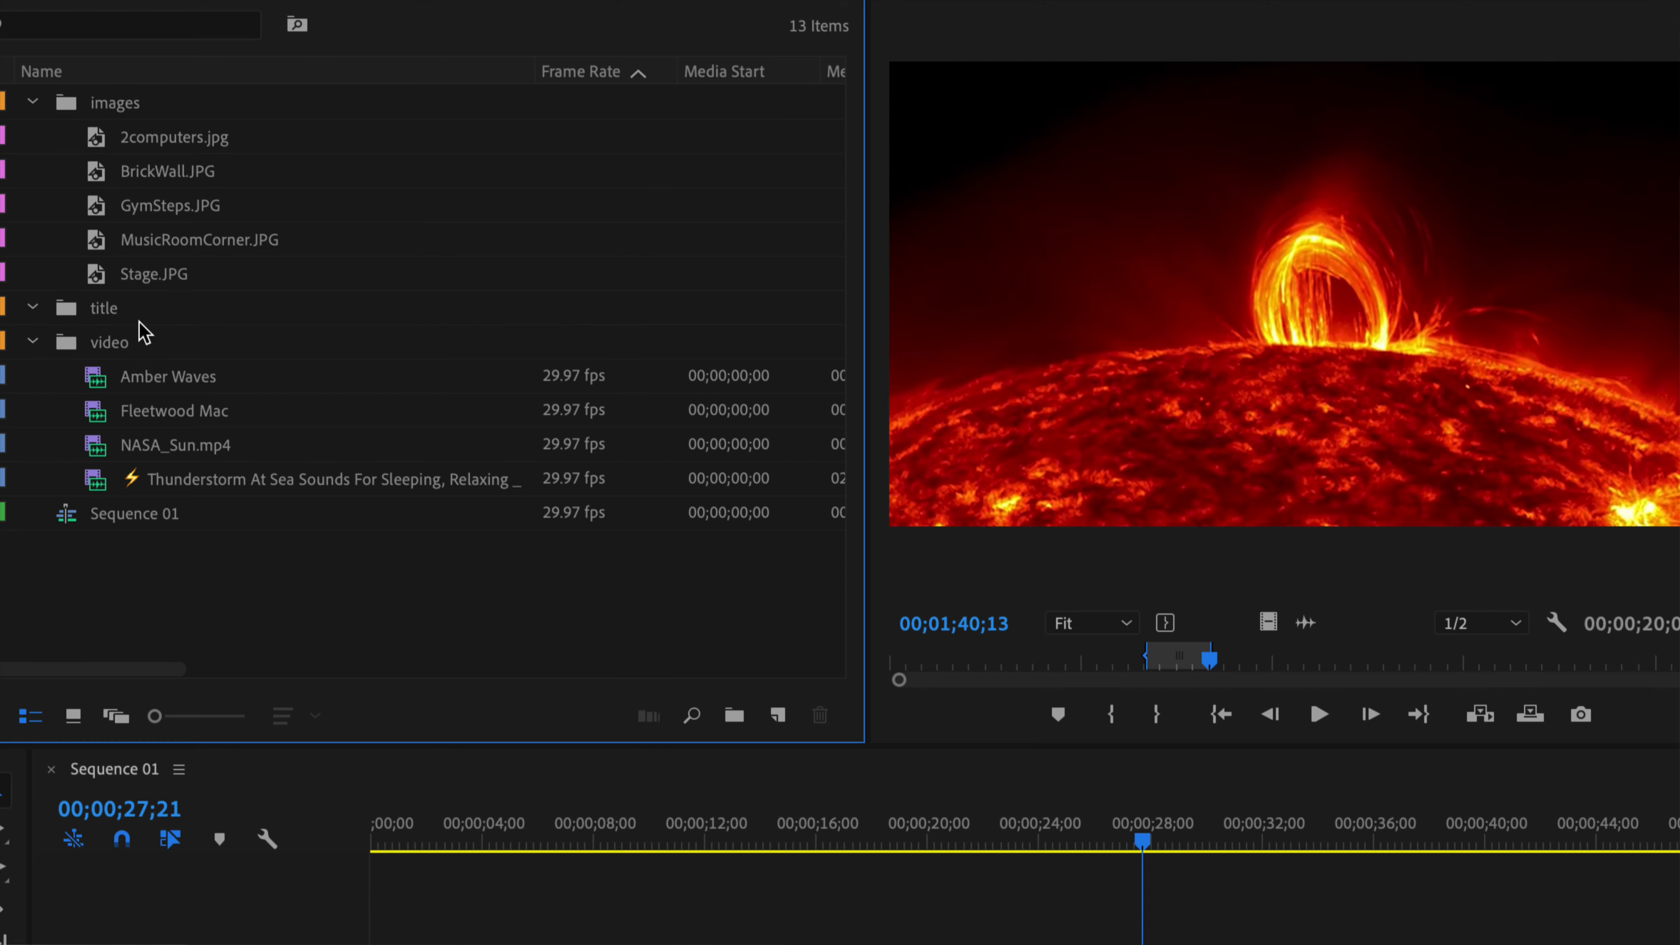
pyautogui.click(32, 102)
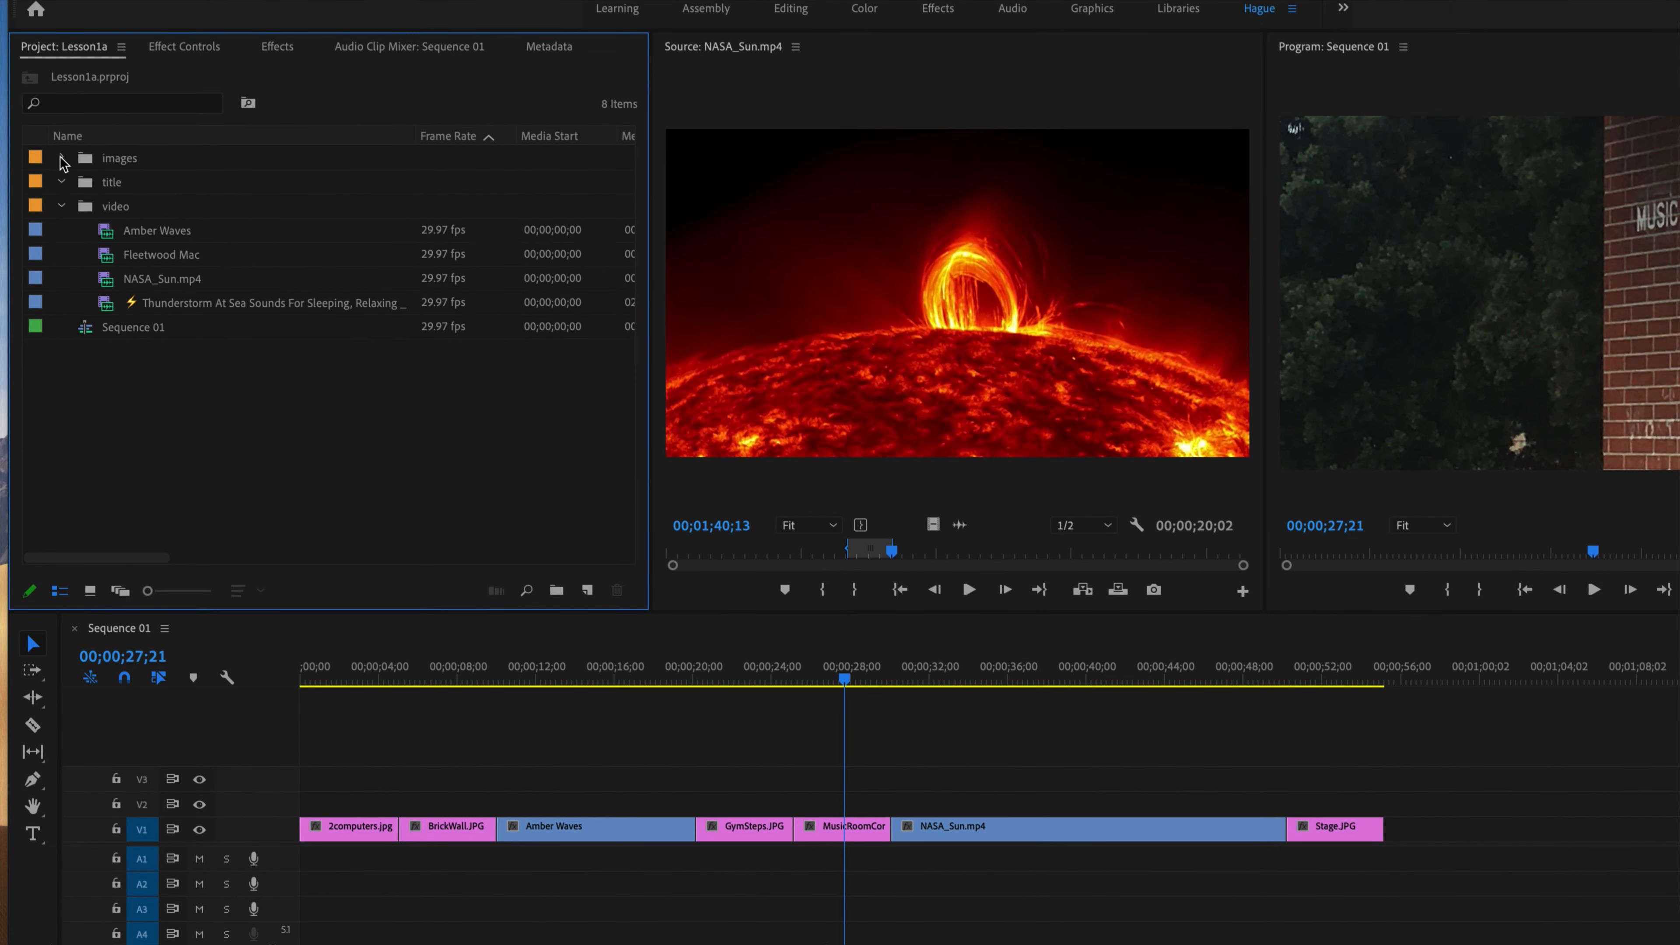
# Open the Thunderstorm At Sea clip in the Source Monitor, mark its In point at 00;30;34;13 and scrub the footage.
pyautogui.click(190, 308)
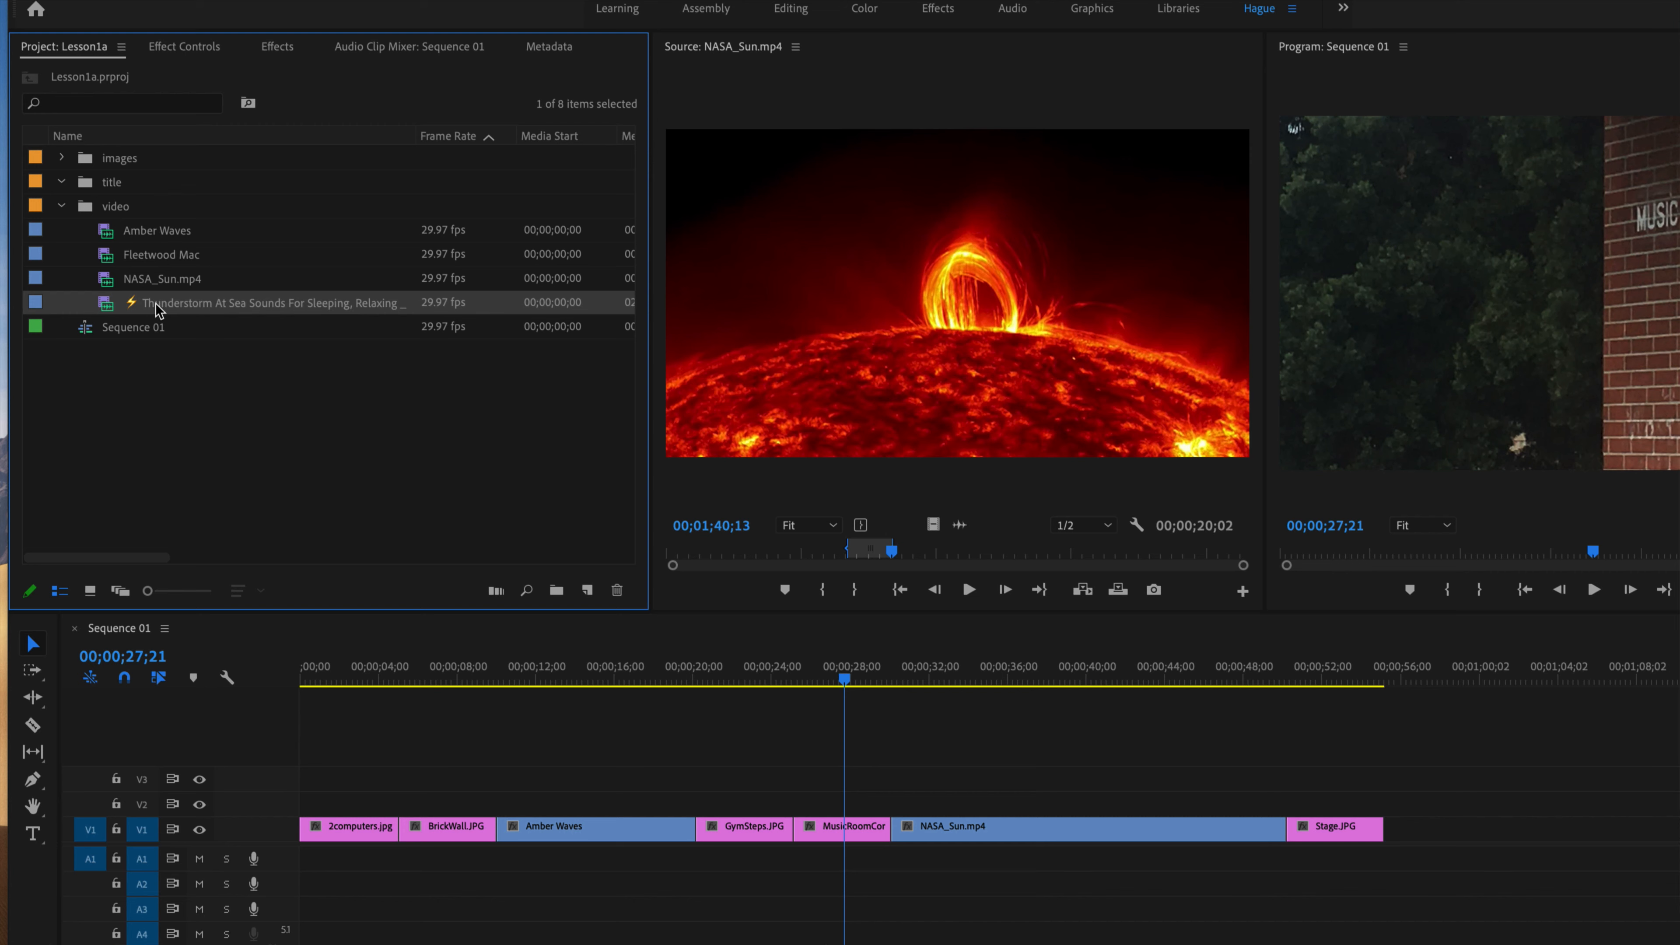
pyautogui.doubleClick(114, 310)
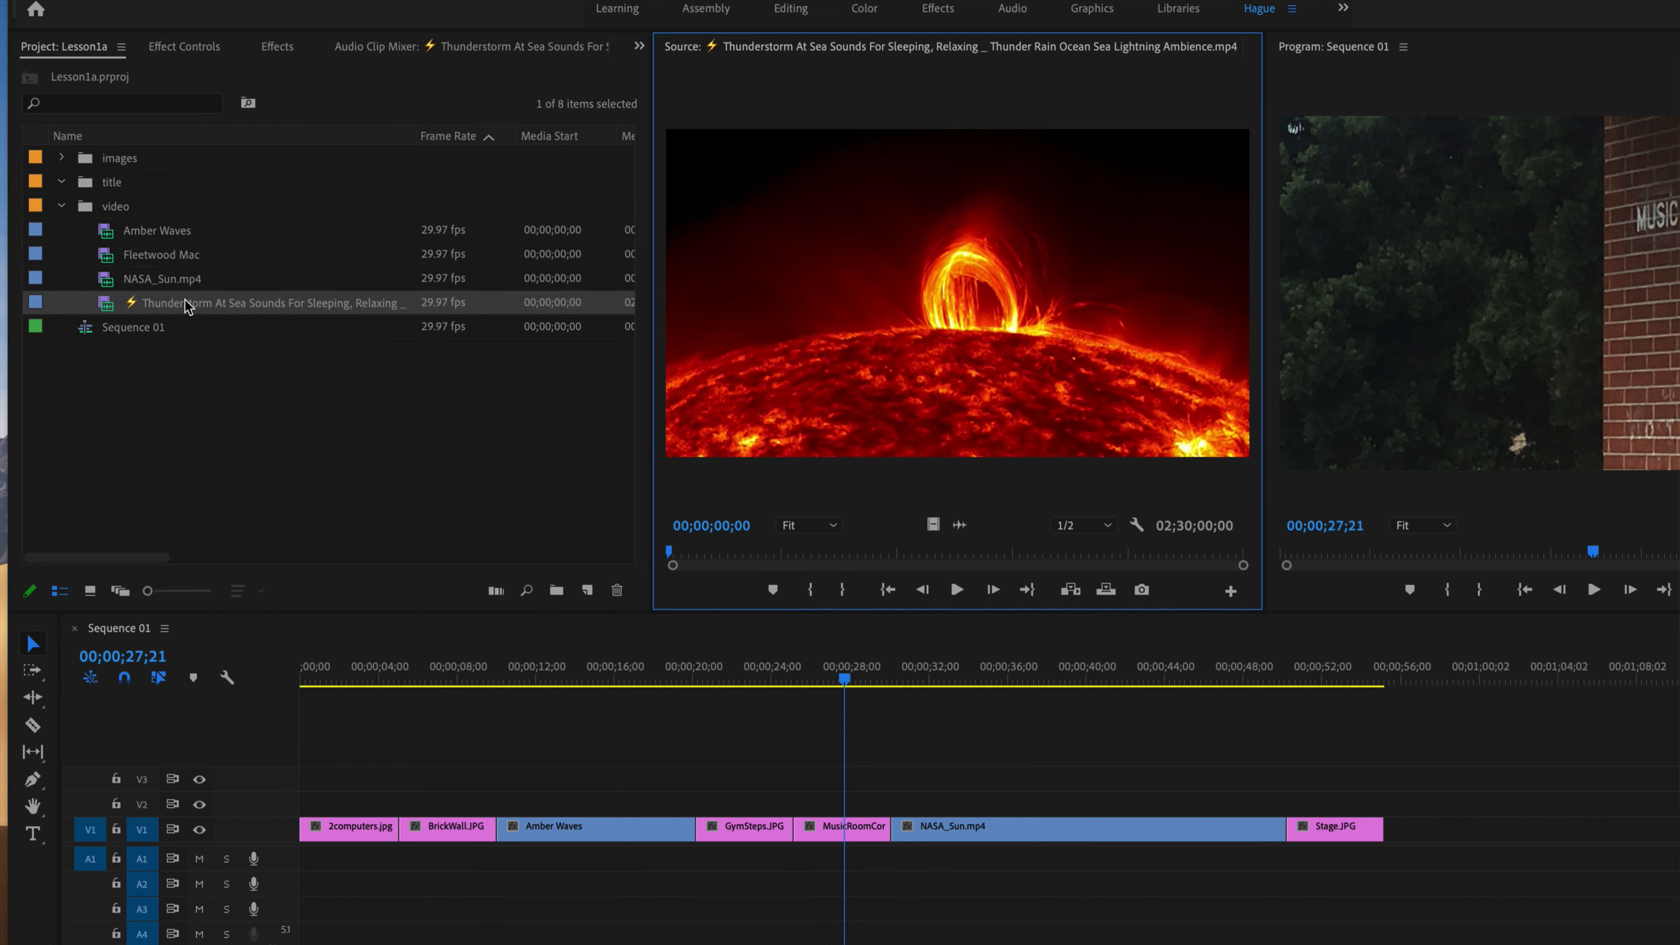
pyautogui.click(109, 308)
pyautogui.moveTo(681, 559); pyautogui.dragTo(787, 558)
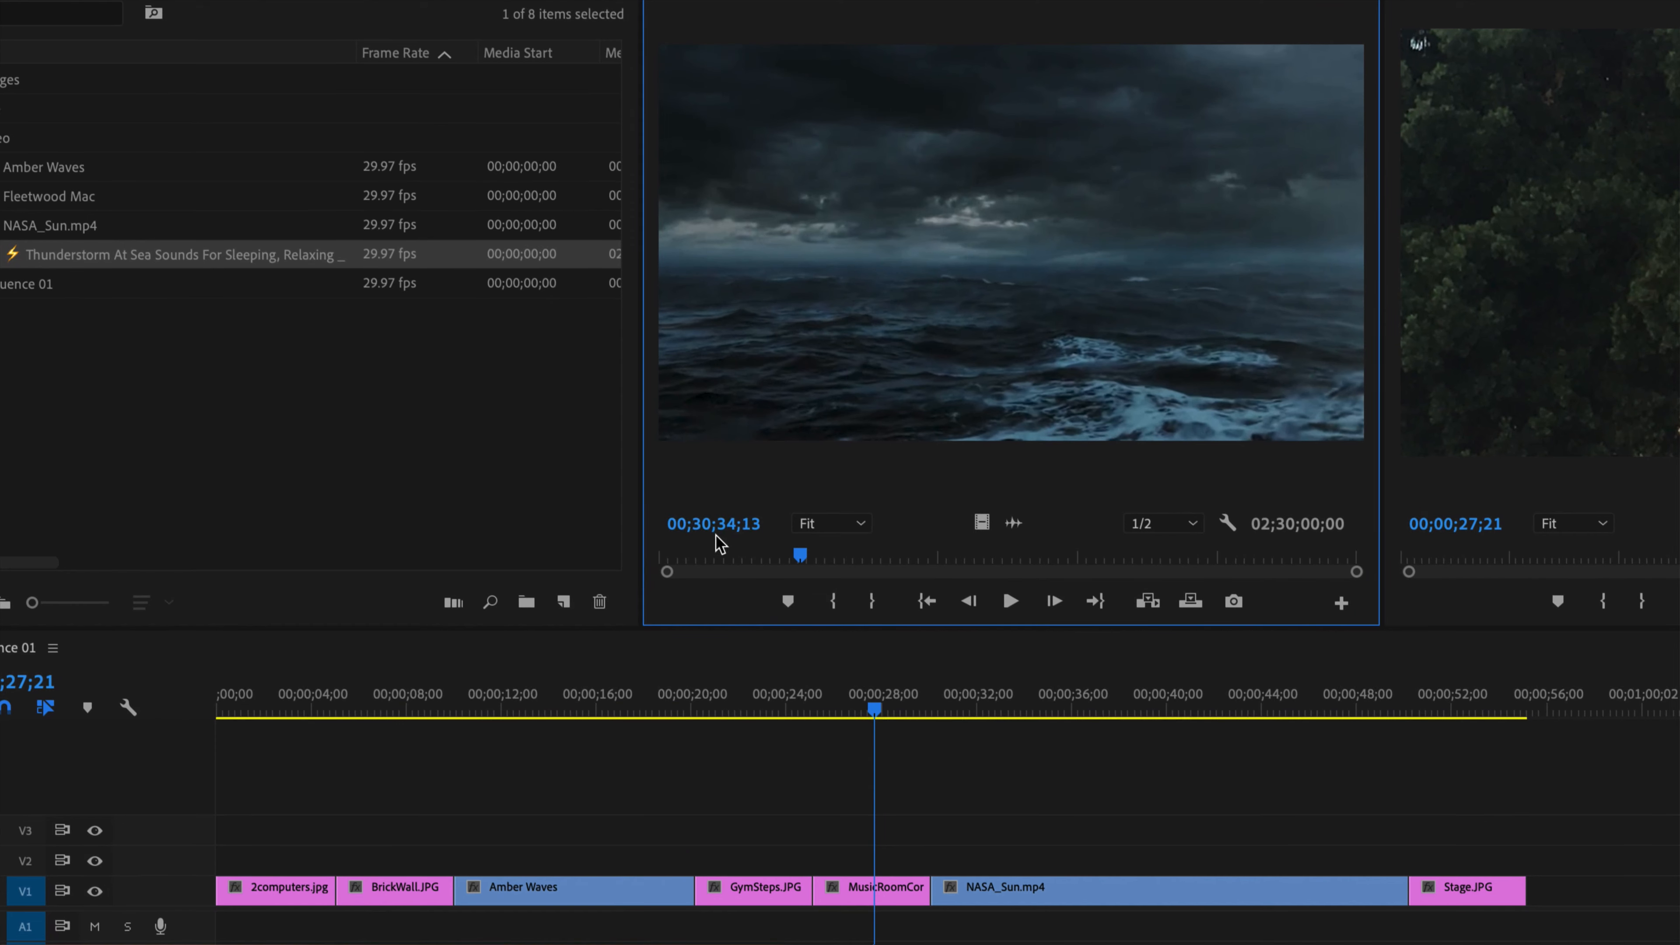
pyautogui.click(835, 602)
pyautogui.moveTo(803, 556); pyautogui.dragTo(815, 555)
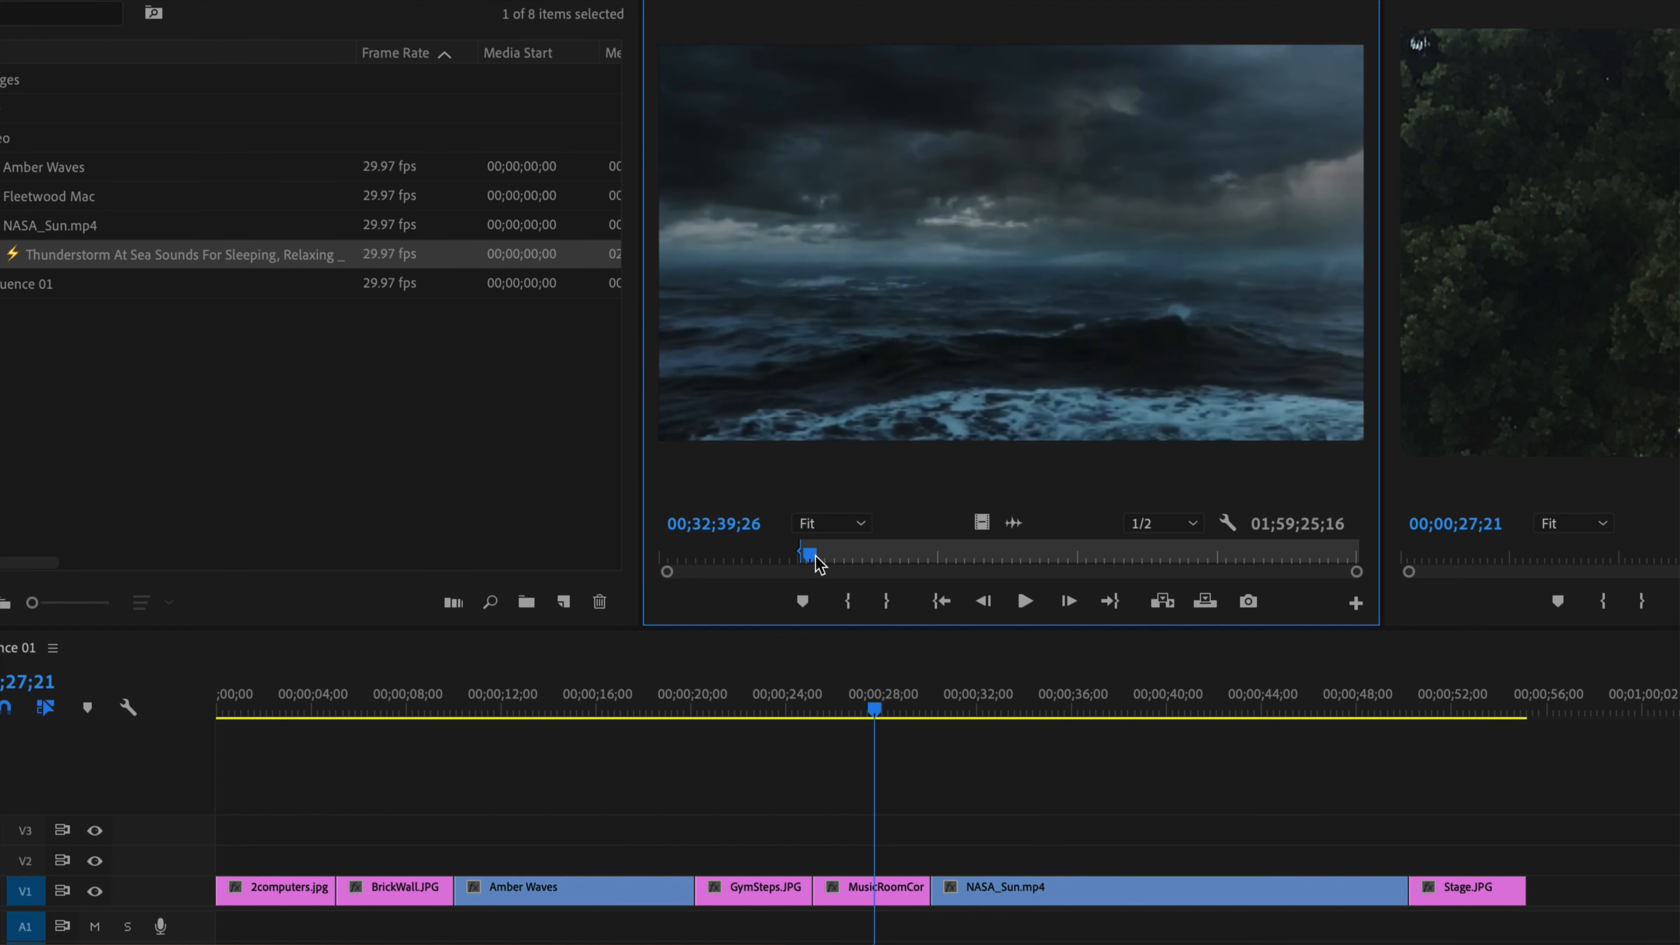
pyautogui.moveTo(815, 556); pyautogui.dragTo(803, 556)
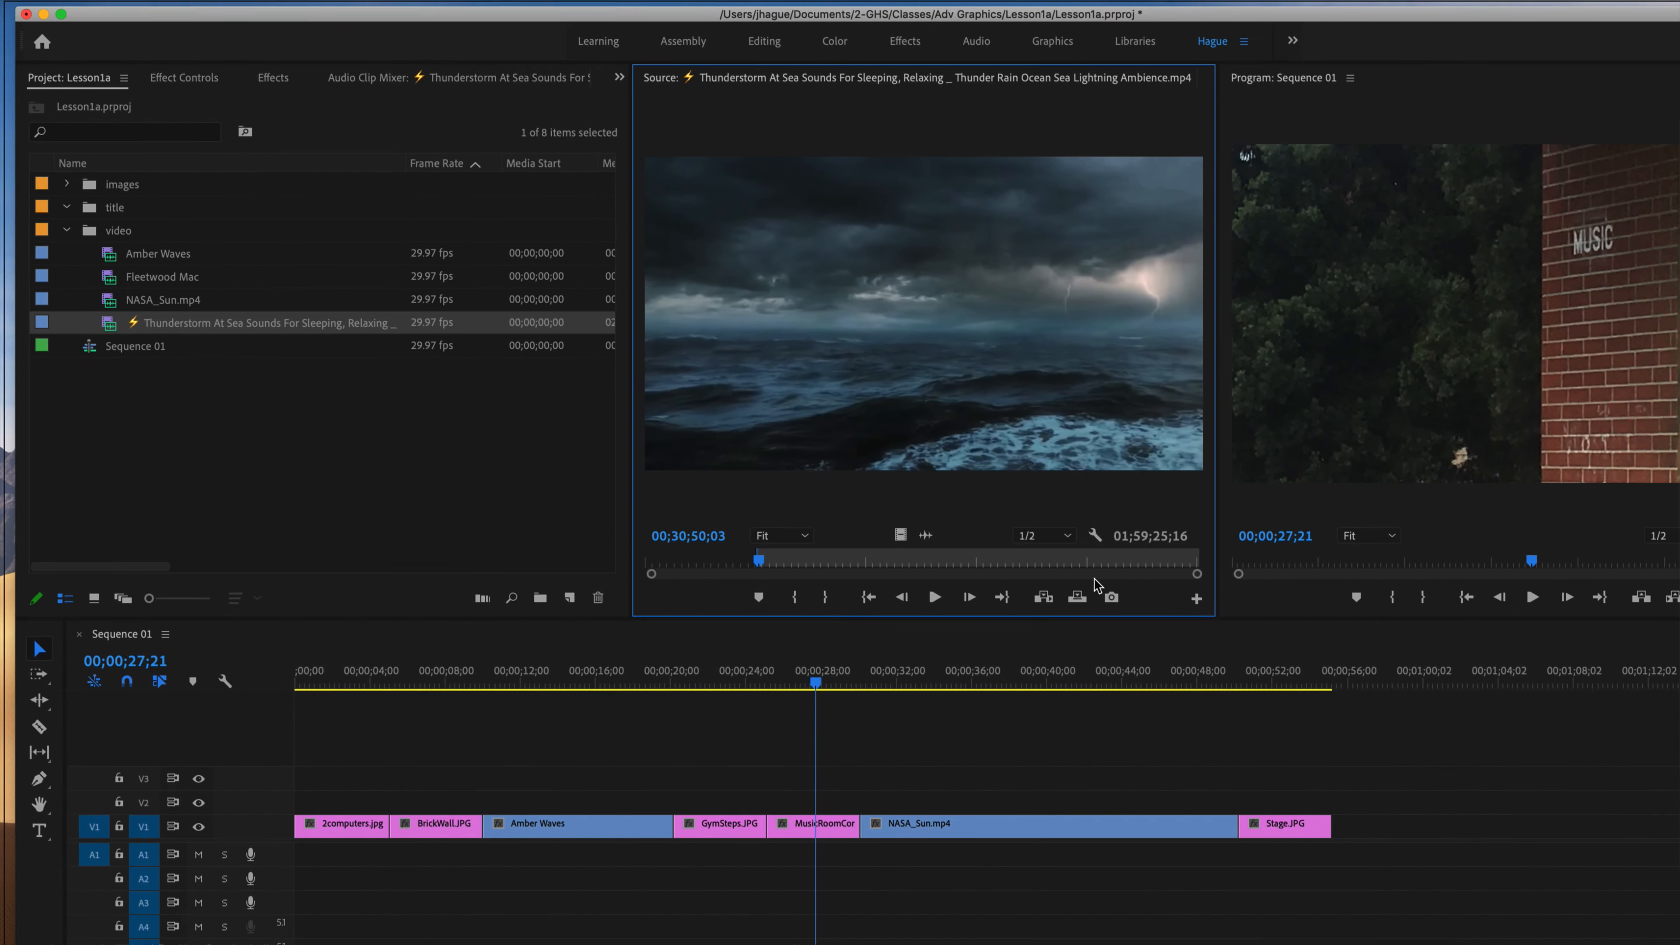
# Reset the Thunderstorm clip's In point to the clip's beginning and mark its Out point at 00;20;01;12.
pyautogui.moveTo(1197, 577)
pyautogui.mouseDown()
pyautogui.moveTo(1112, 577)
pyautogui.moveTo(1293, 575)
pyautogui.mouseUp()
pyautogui.click(912, 565)
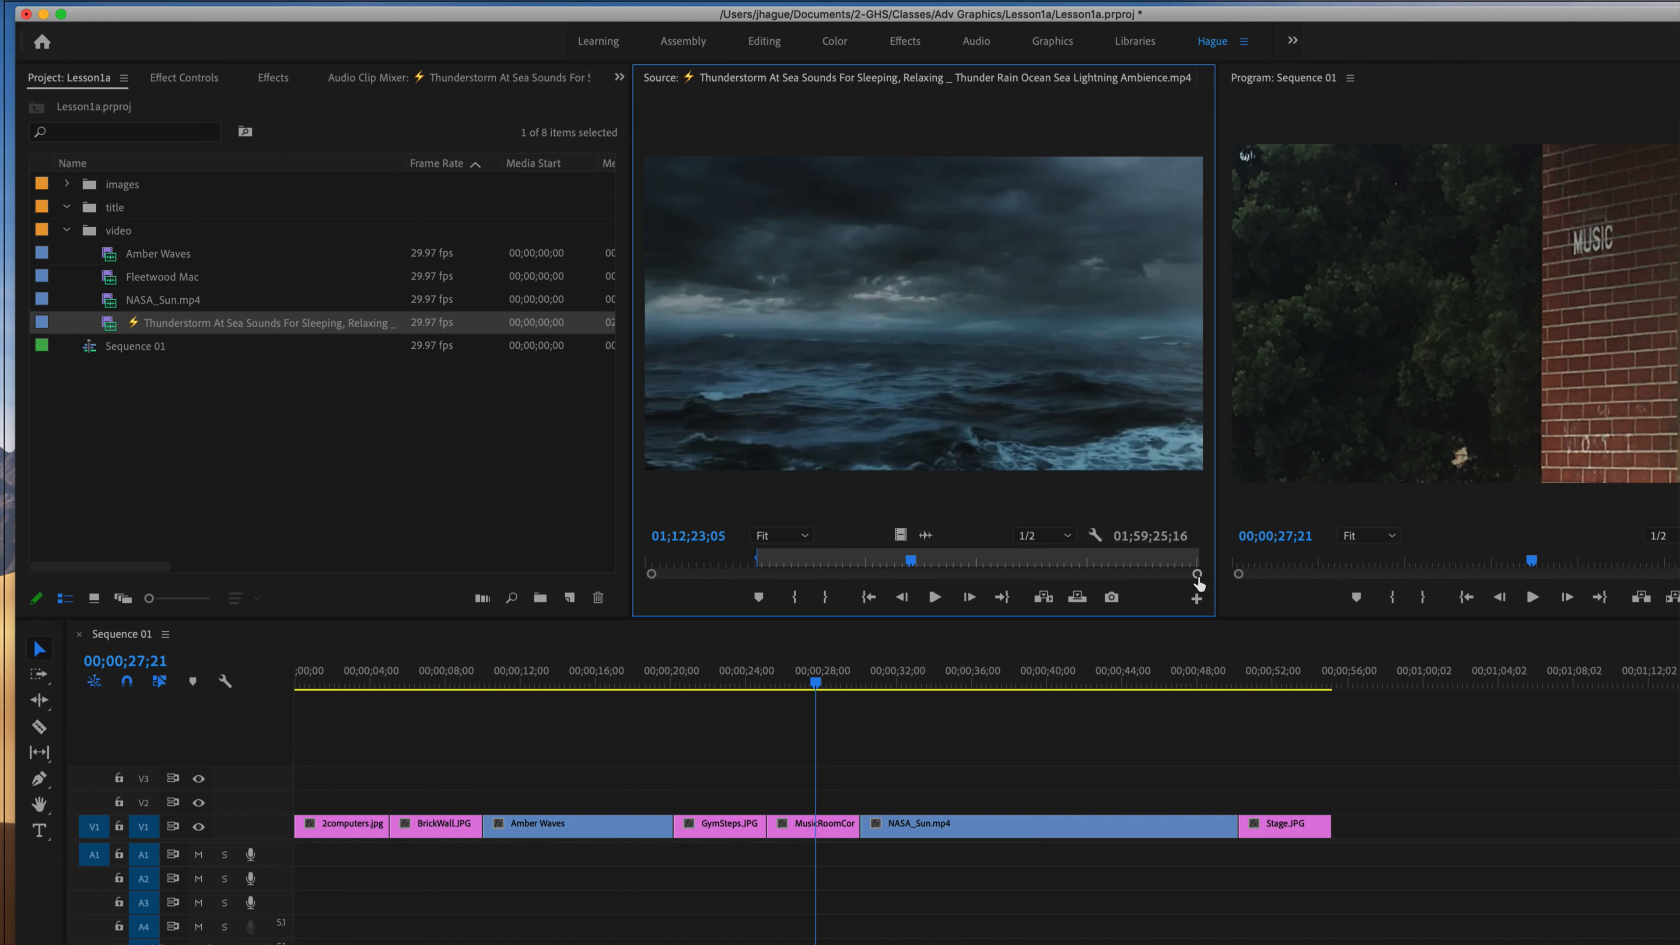
pyautogui.moveTo(1225, 577); pyautogui.dragTo(1191, 575)
pyautogui.moveTo(923, 561); pyautogui.dragTo(615, 562)
pyautogui.moveTo(847, 560); pyautogui.dragTo(721, 569)
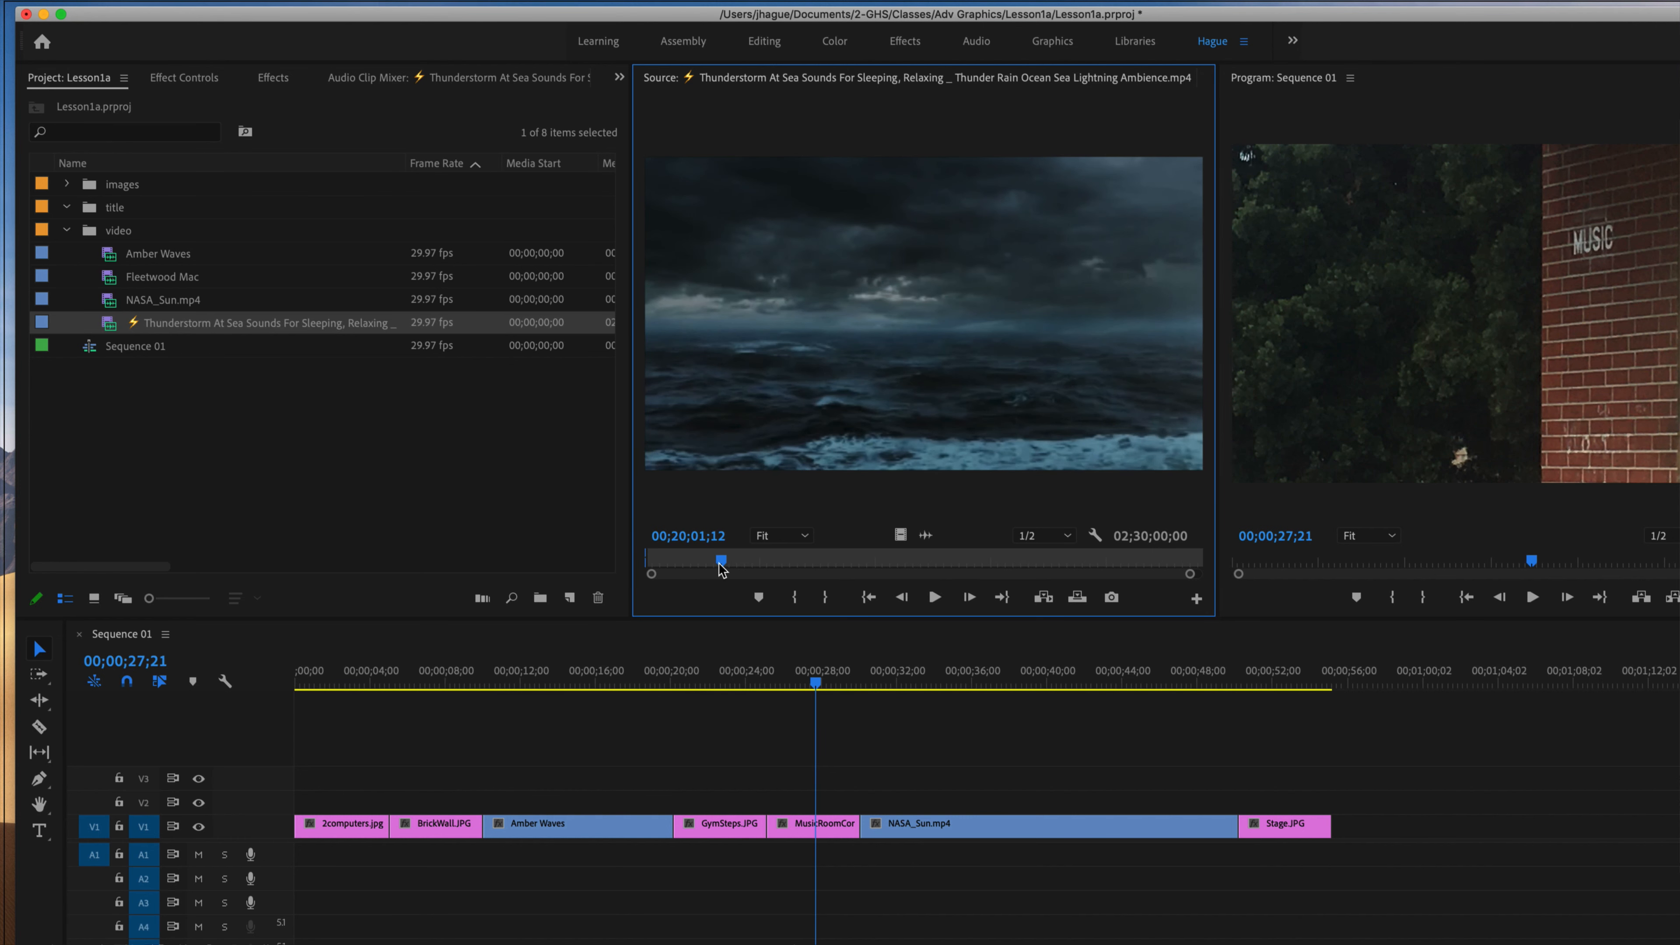
pyautogui.click(824, 597)
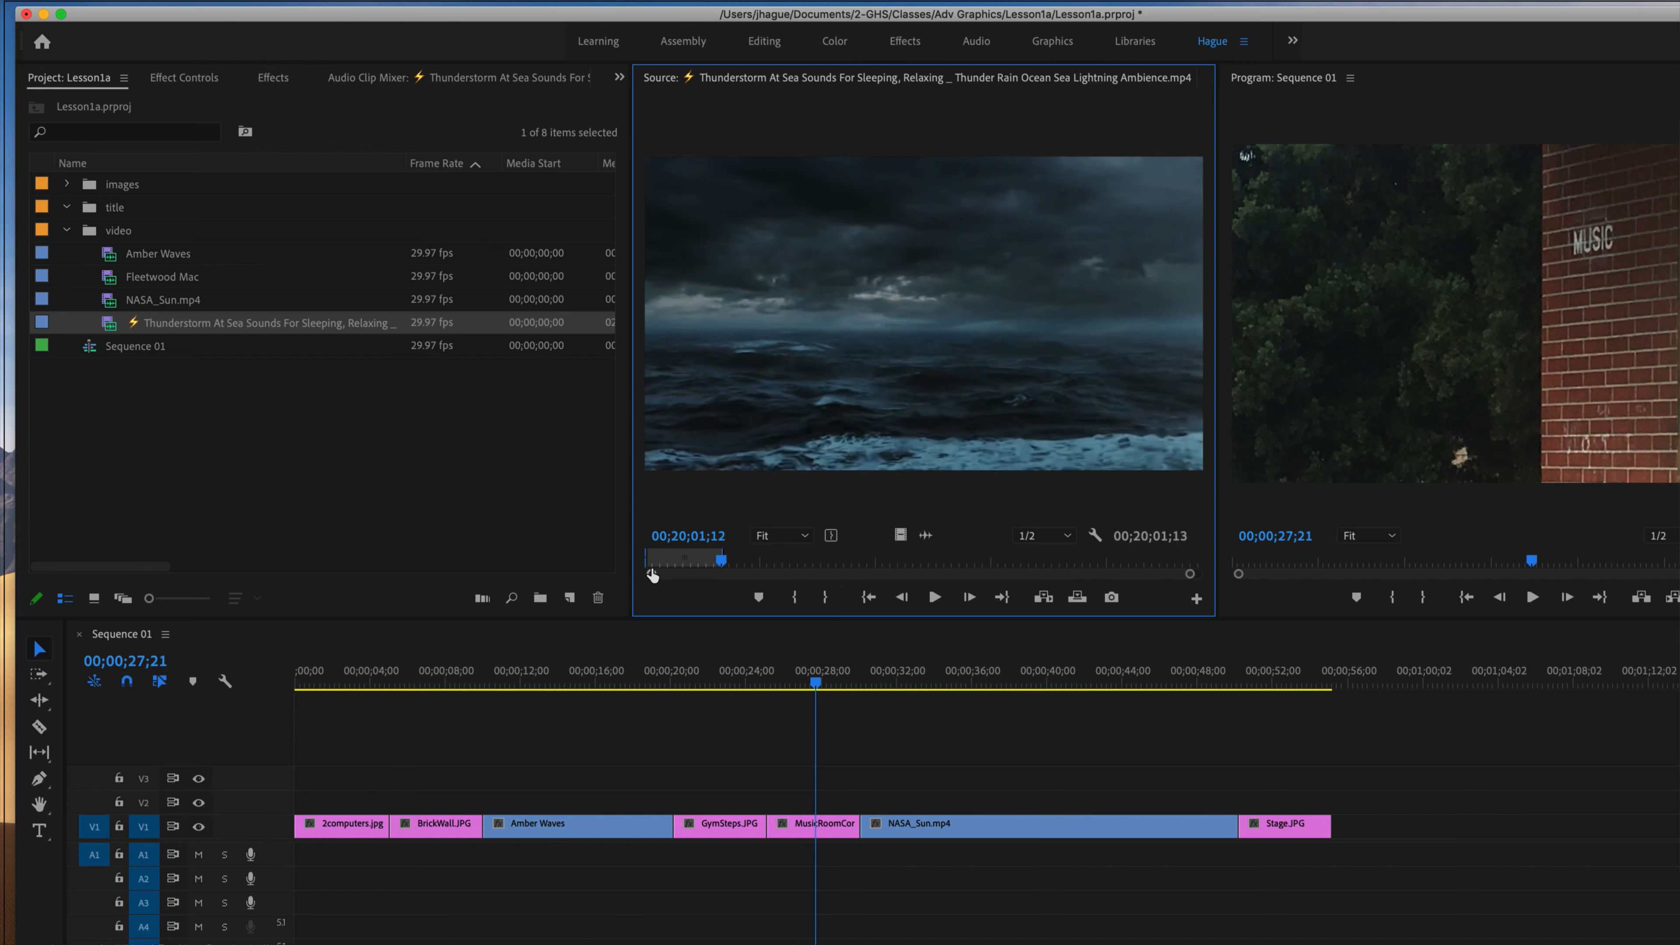
# Place the marked Thunderstorm video without audio directly after Stage.JPG on V1.
pyautogui.moveTo(718, 565)
pyautogui.mouseDown()
pyautogui.moveTo(613, 561)
pyautogui.moveTo(699, 562)
pyautogui.mouseUp()
pyautogui.moveTo(1302, 648); pyautogui.dragTo(1349, 837)
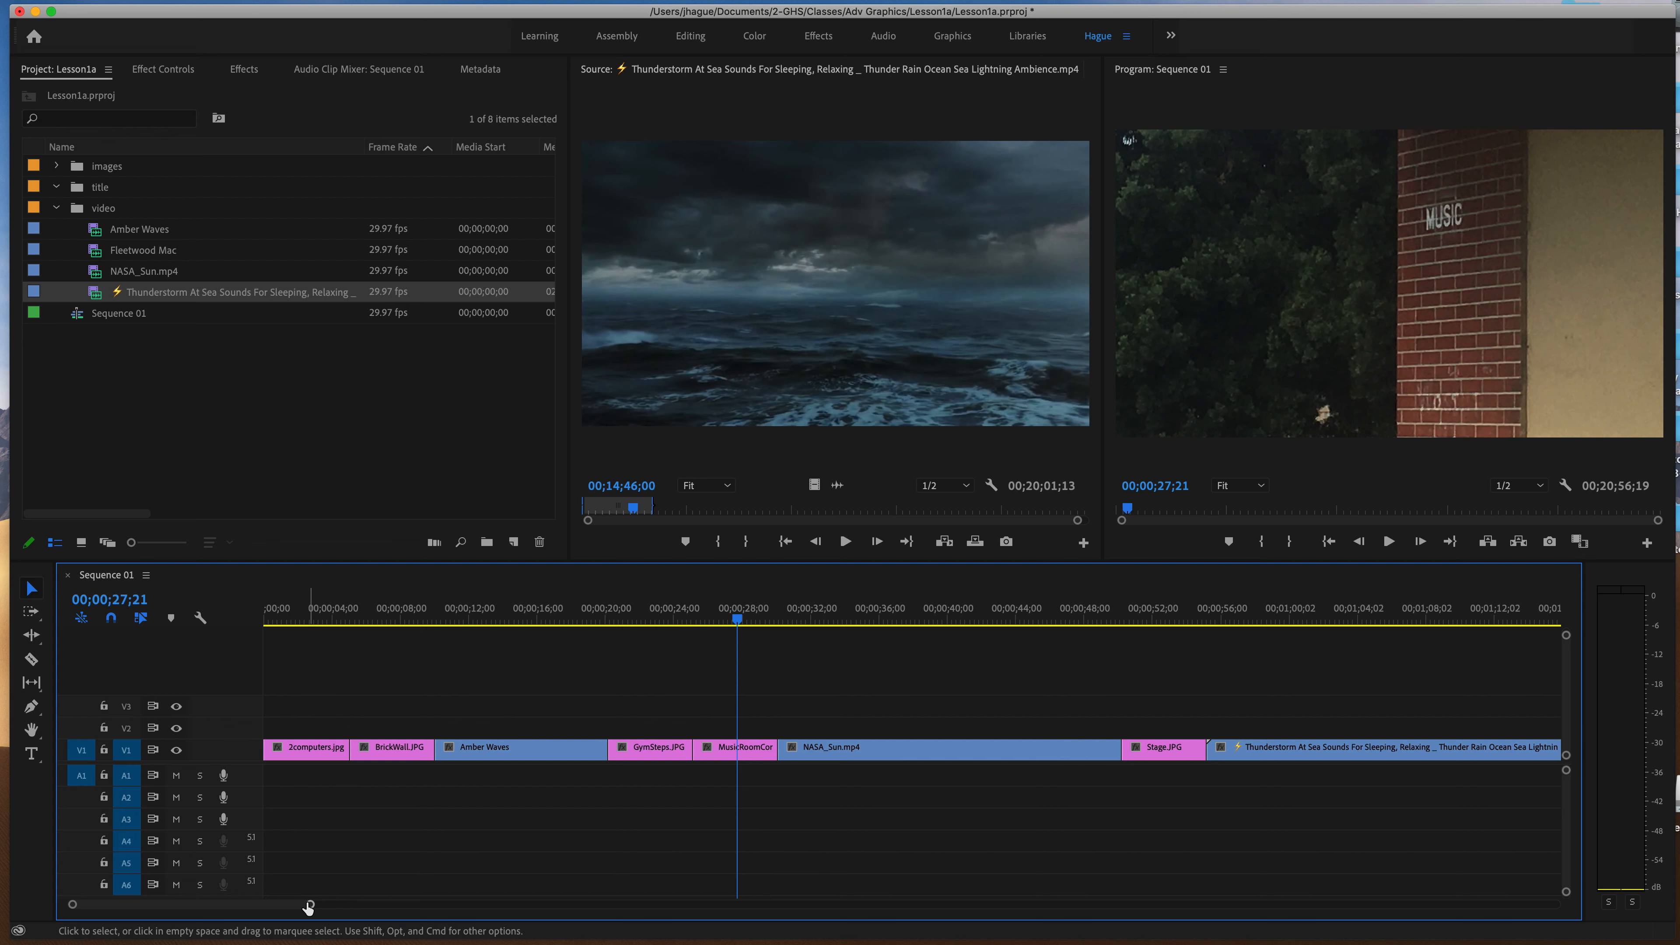
# Delete the Thunderstorm clip after Stage.JPG on V1 and mark its source In point at 00;08;15;18.
pyautogui.moveTo(309, 906); pyautogui.dragTo(400, 926)
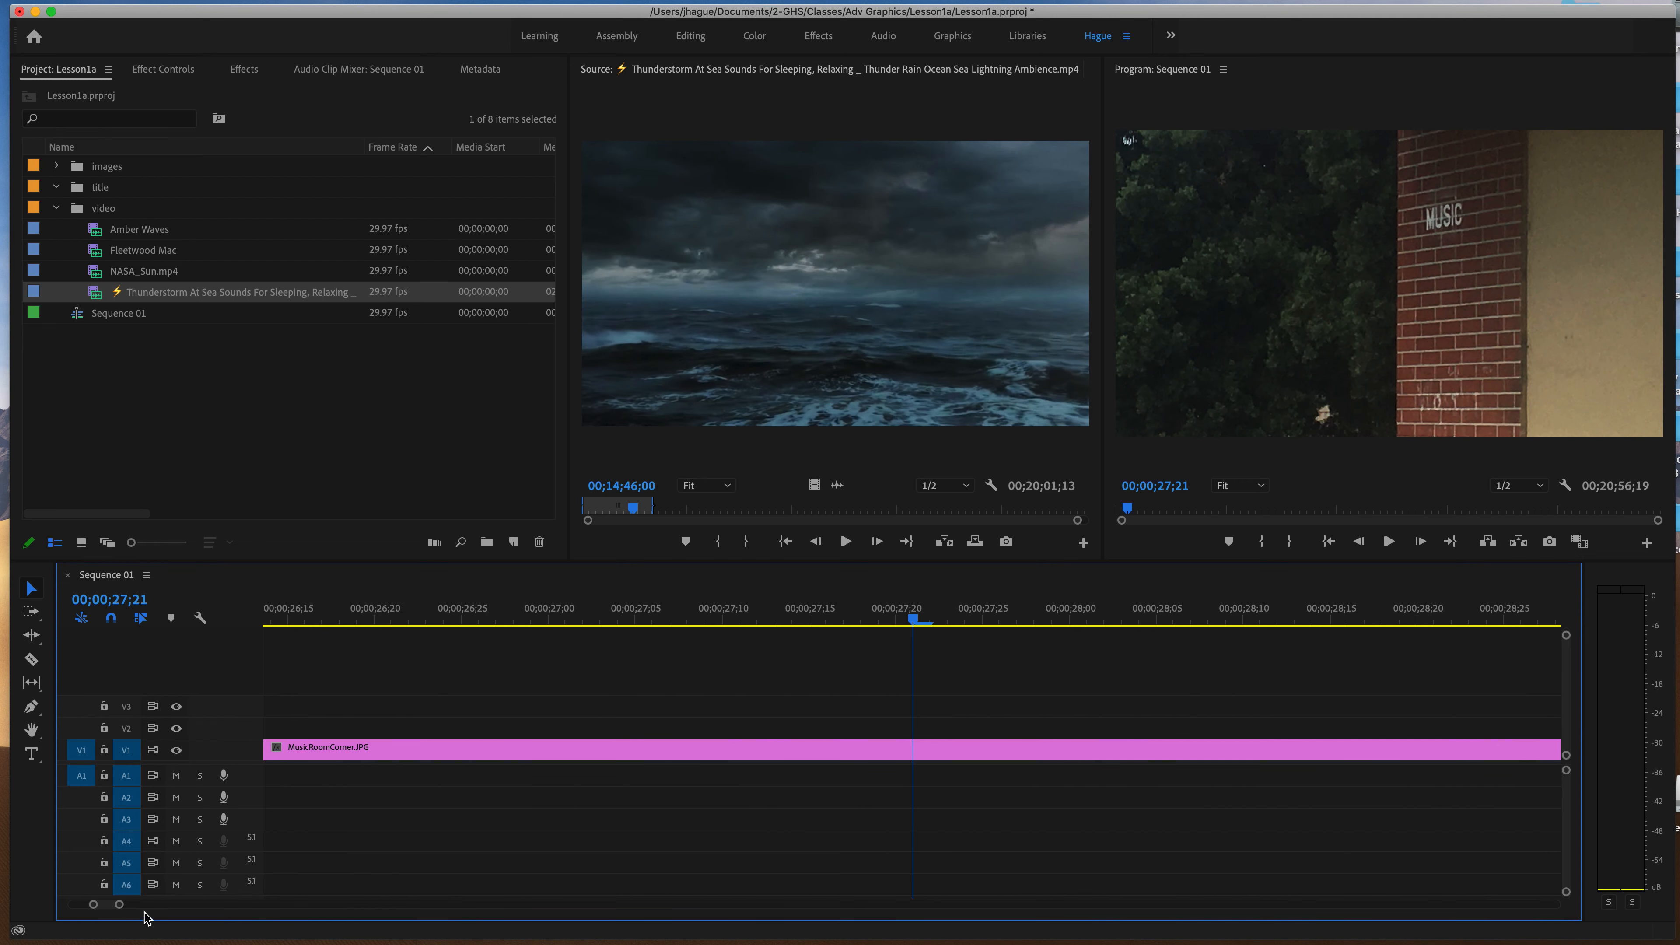
pyautogui.moveTo(119, 910); pyautogui.dragTo(278, 923)
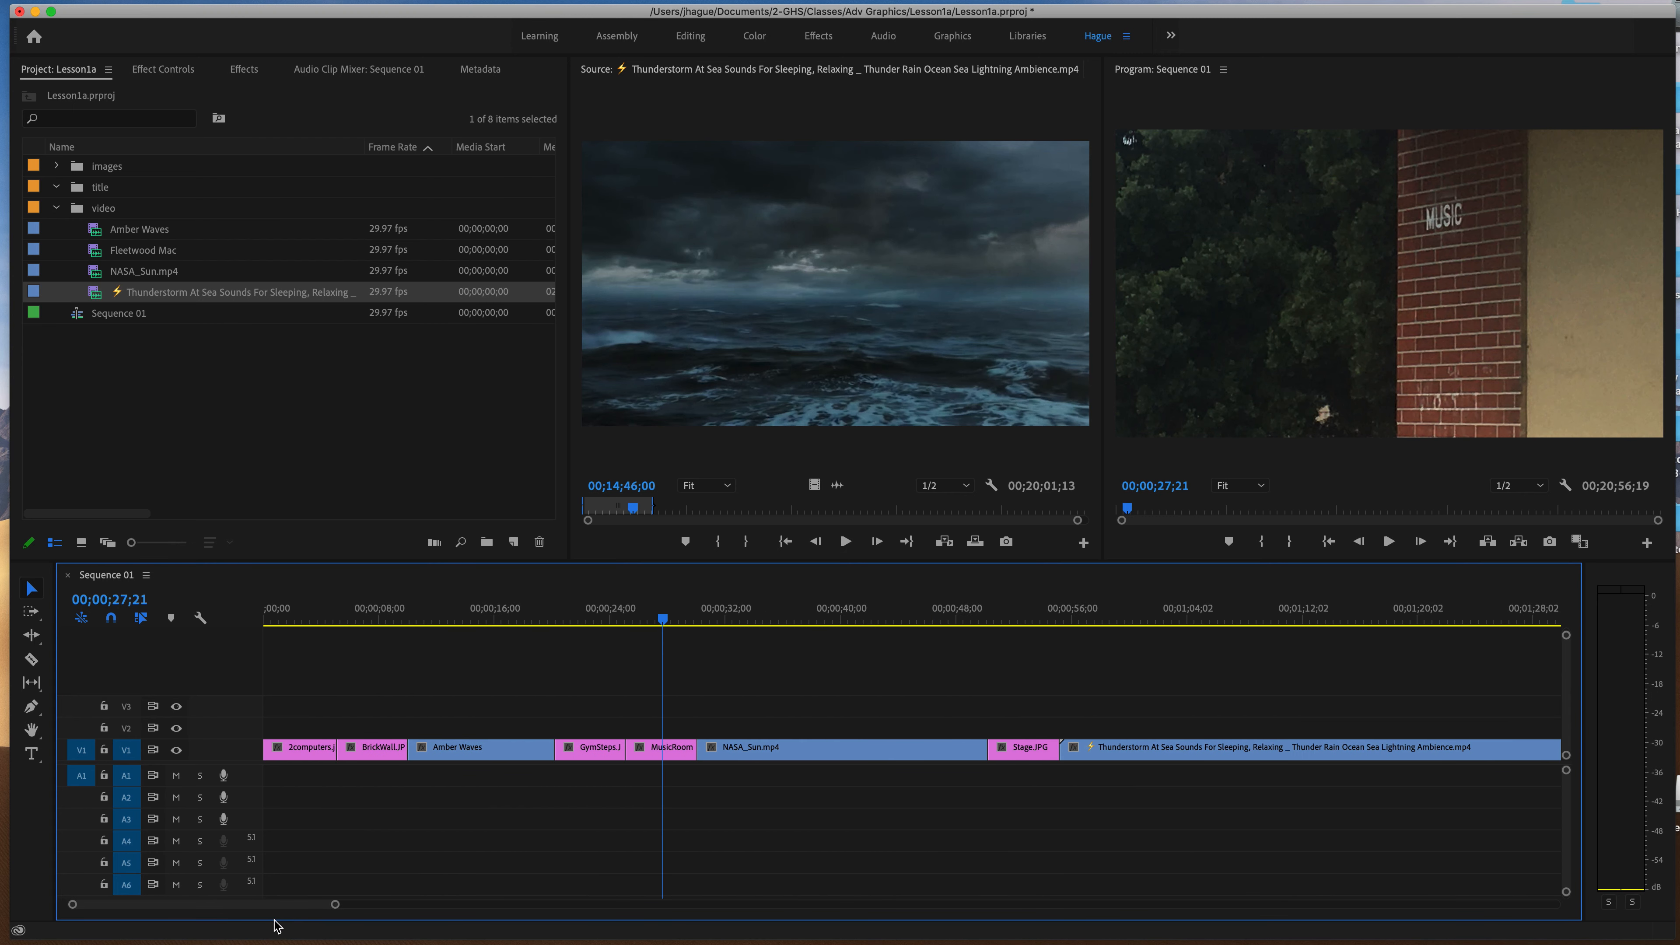
pyautogui.click(1103, 757)
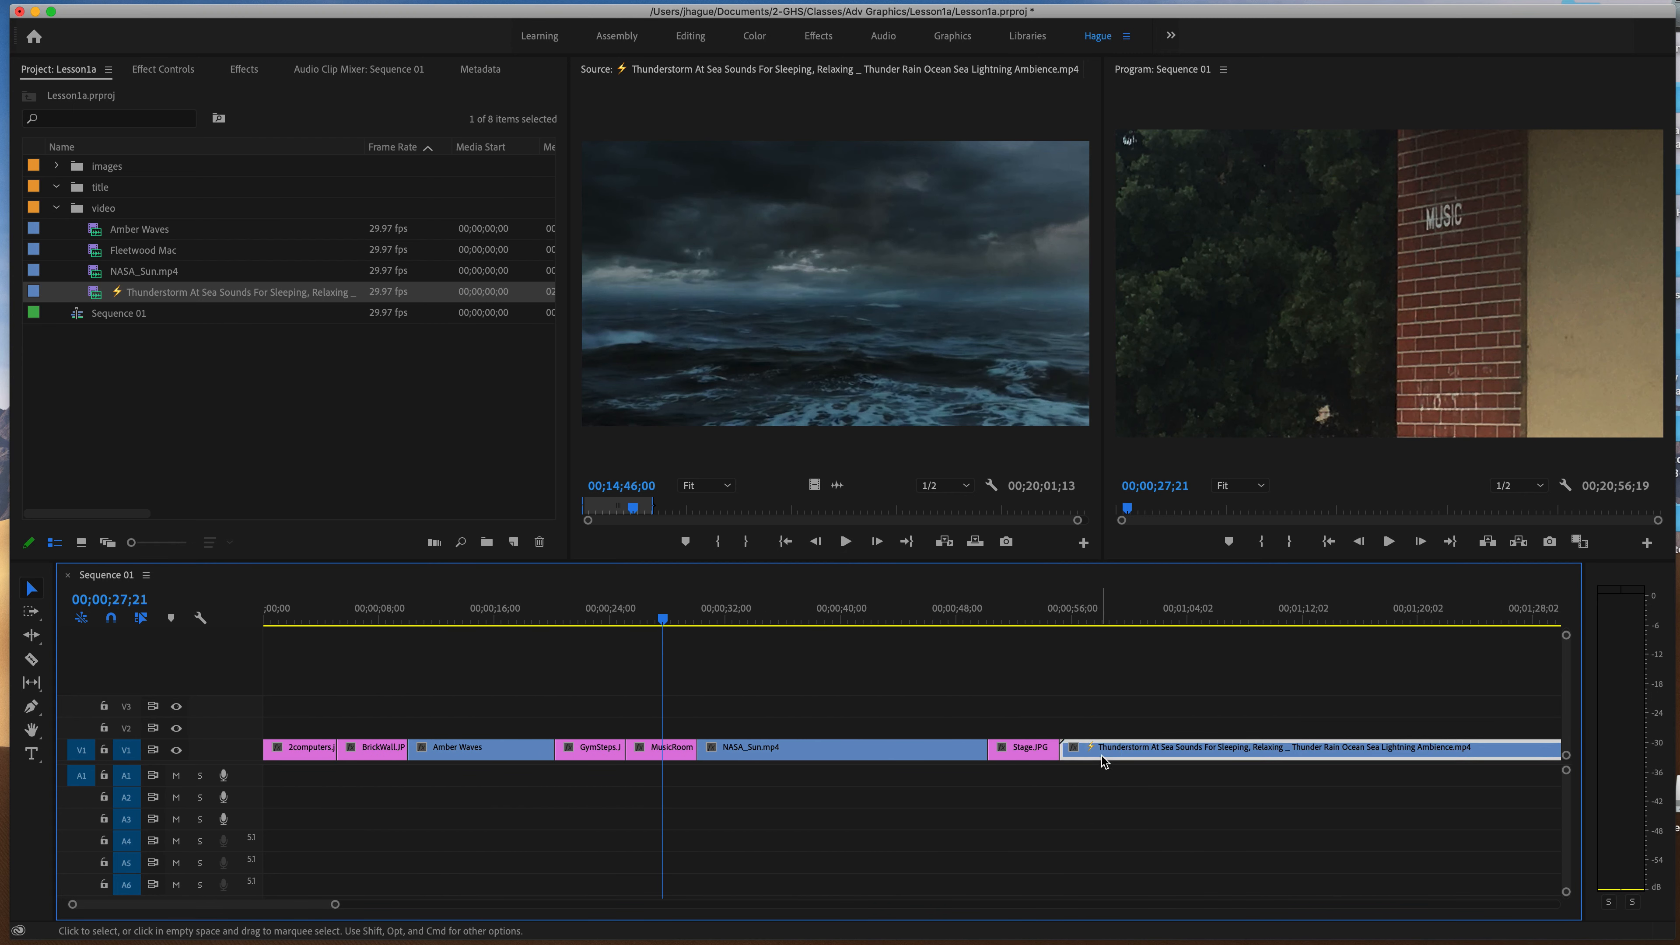
pyautogui.press('Delete')
pyautogui.click(611, 508)
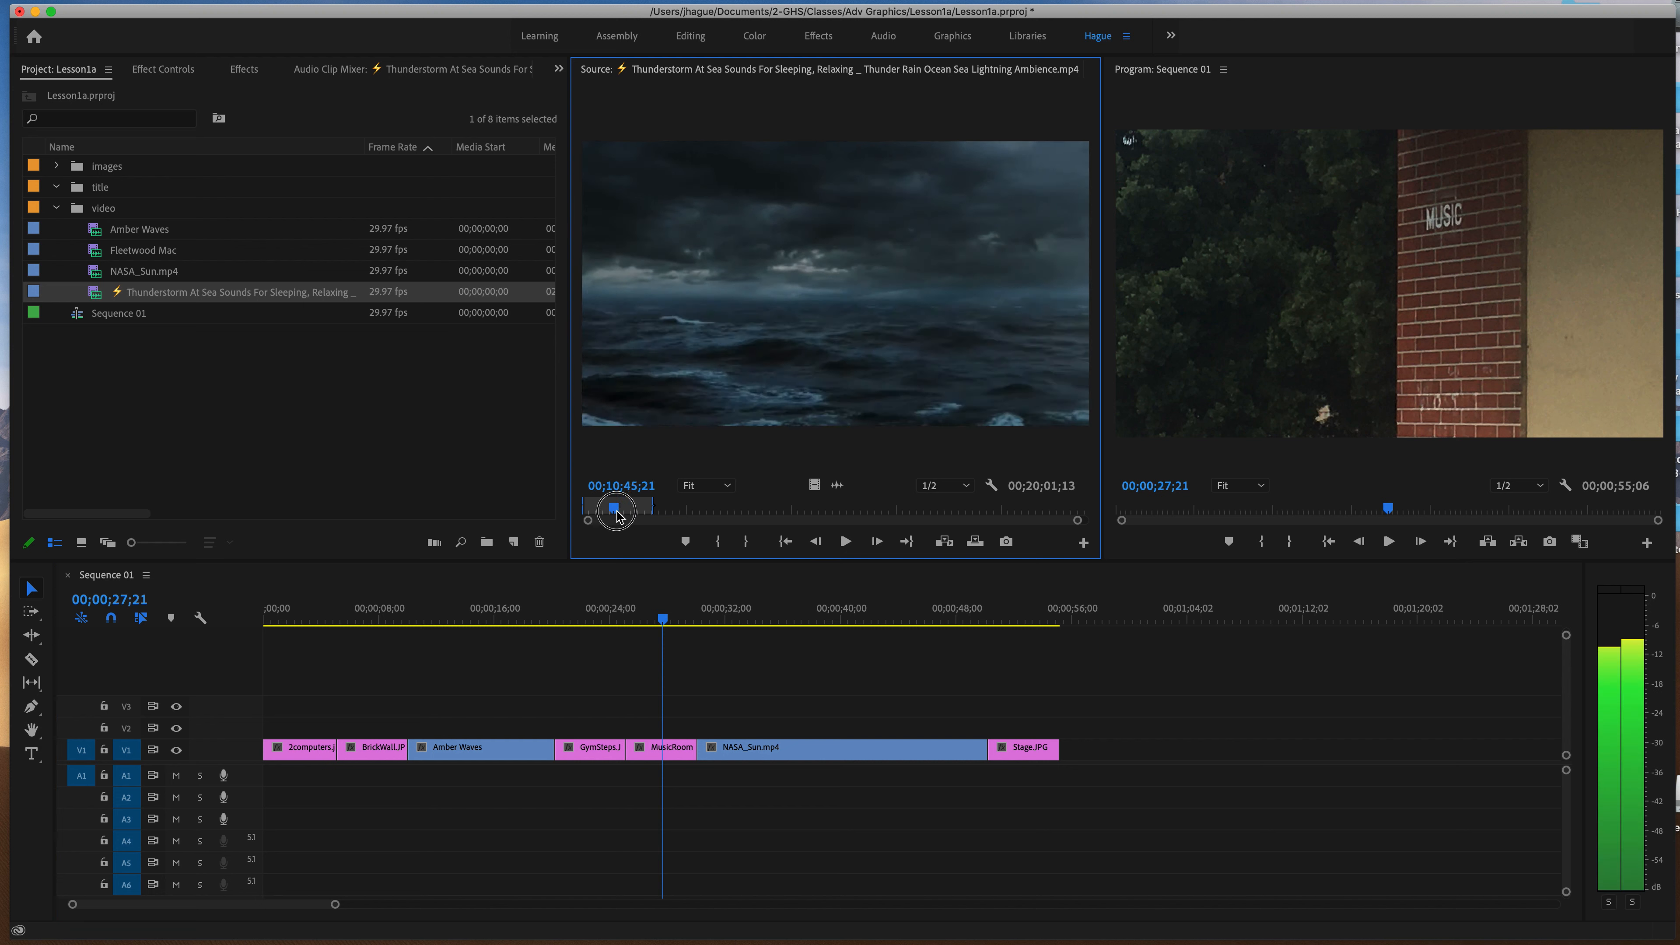
pyautogui.click(720, 544)
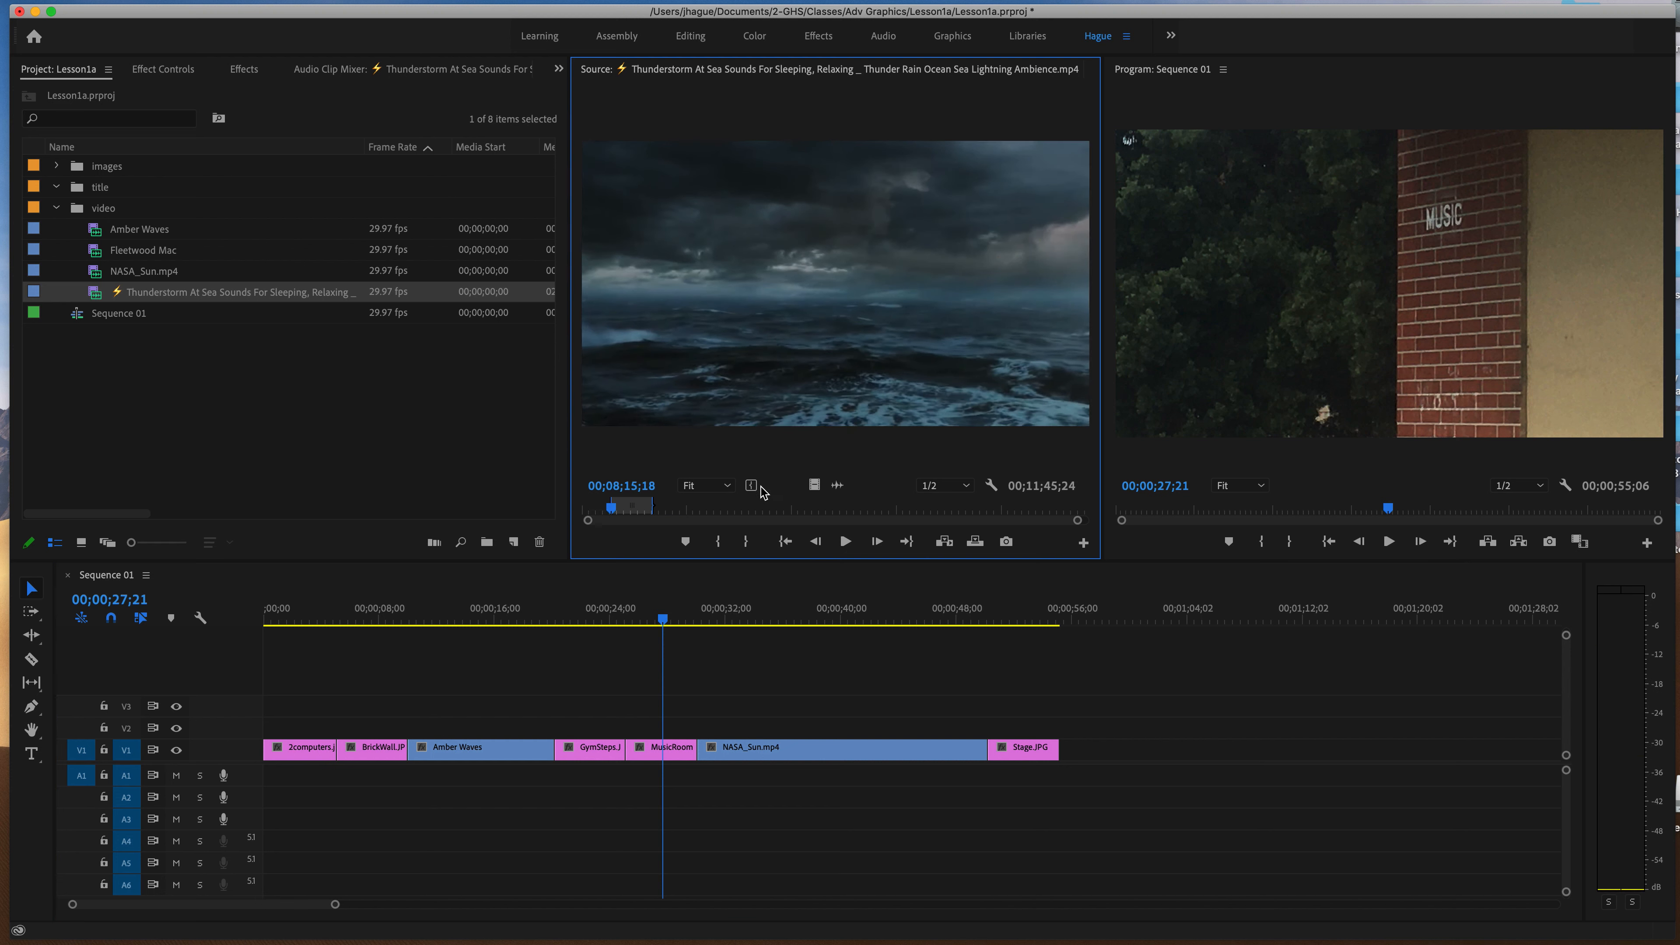
# Place the marked Thunderstorm video without audio on track V4 and delete it again.
pyautogui.moveTo(991, 595); pyautogui.dragTo(575, 684)
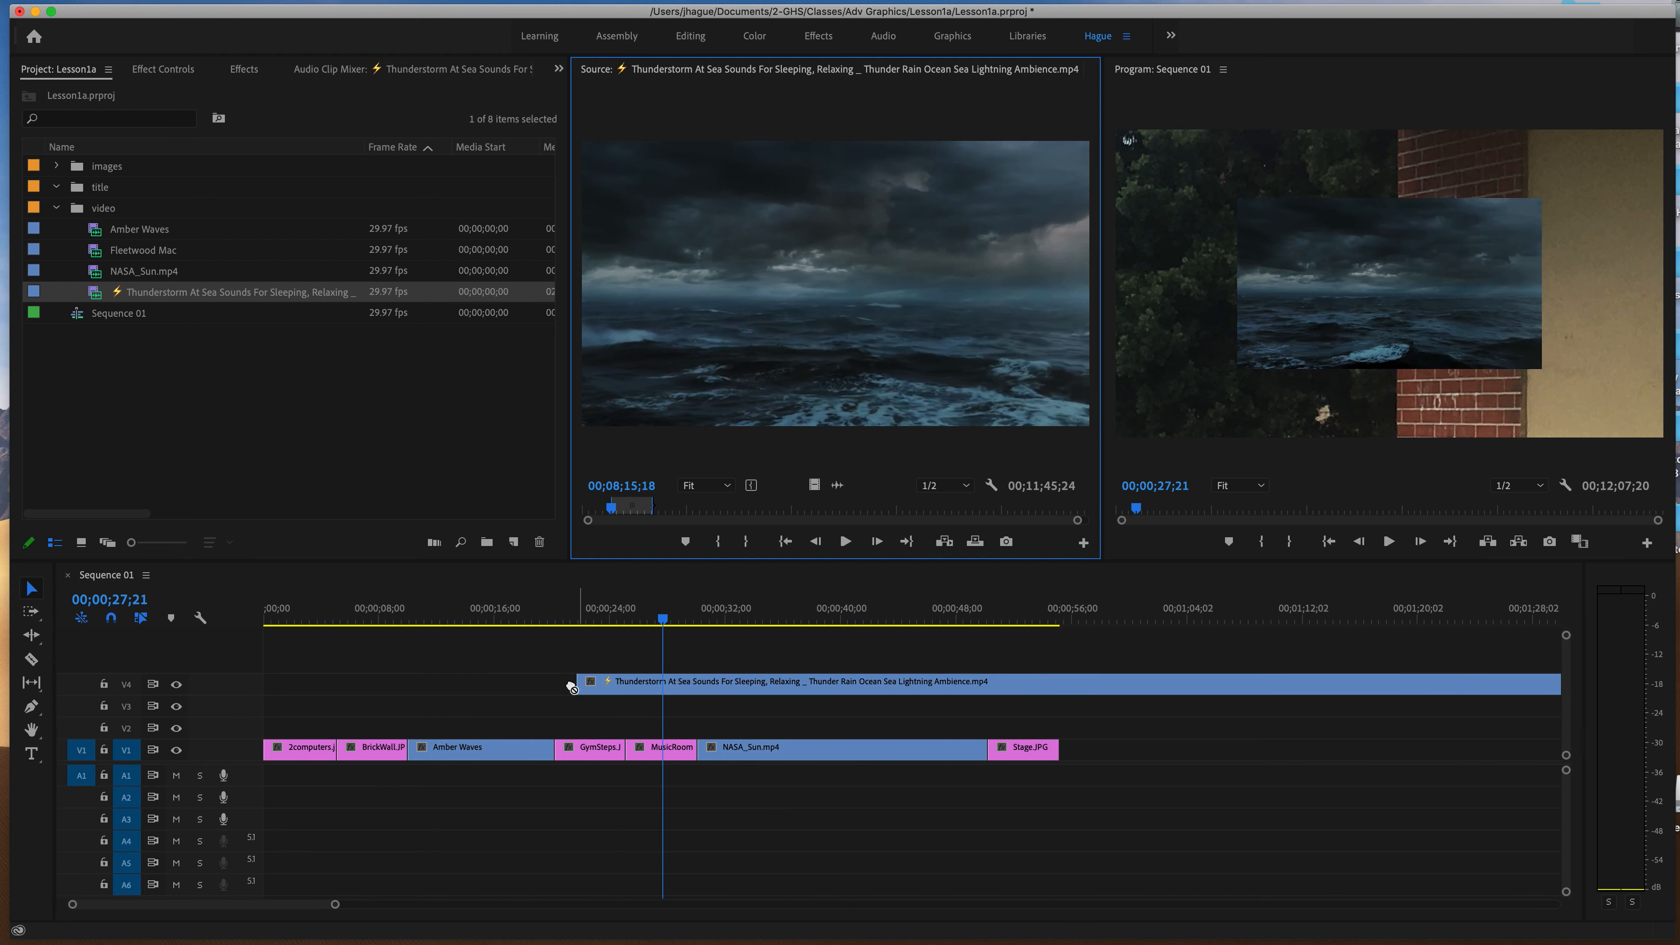
pyautogui.press('Delete')
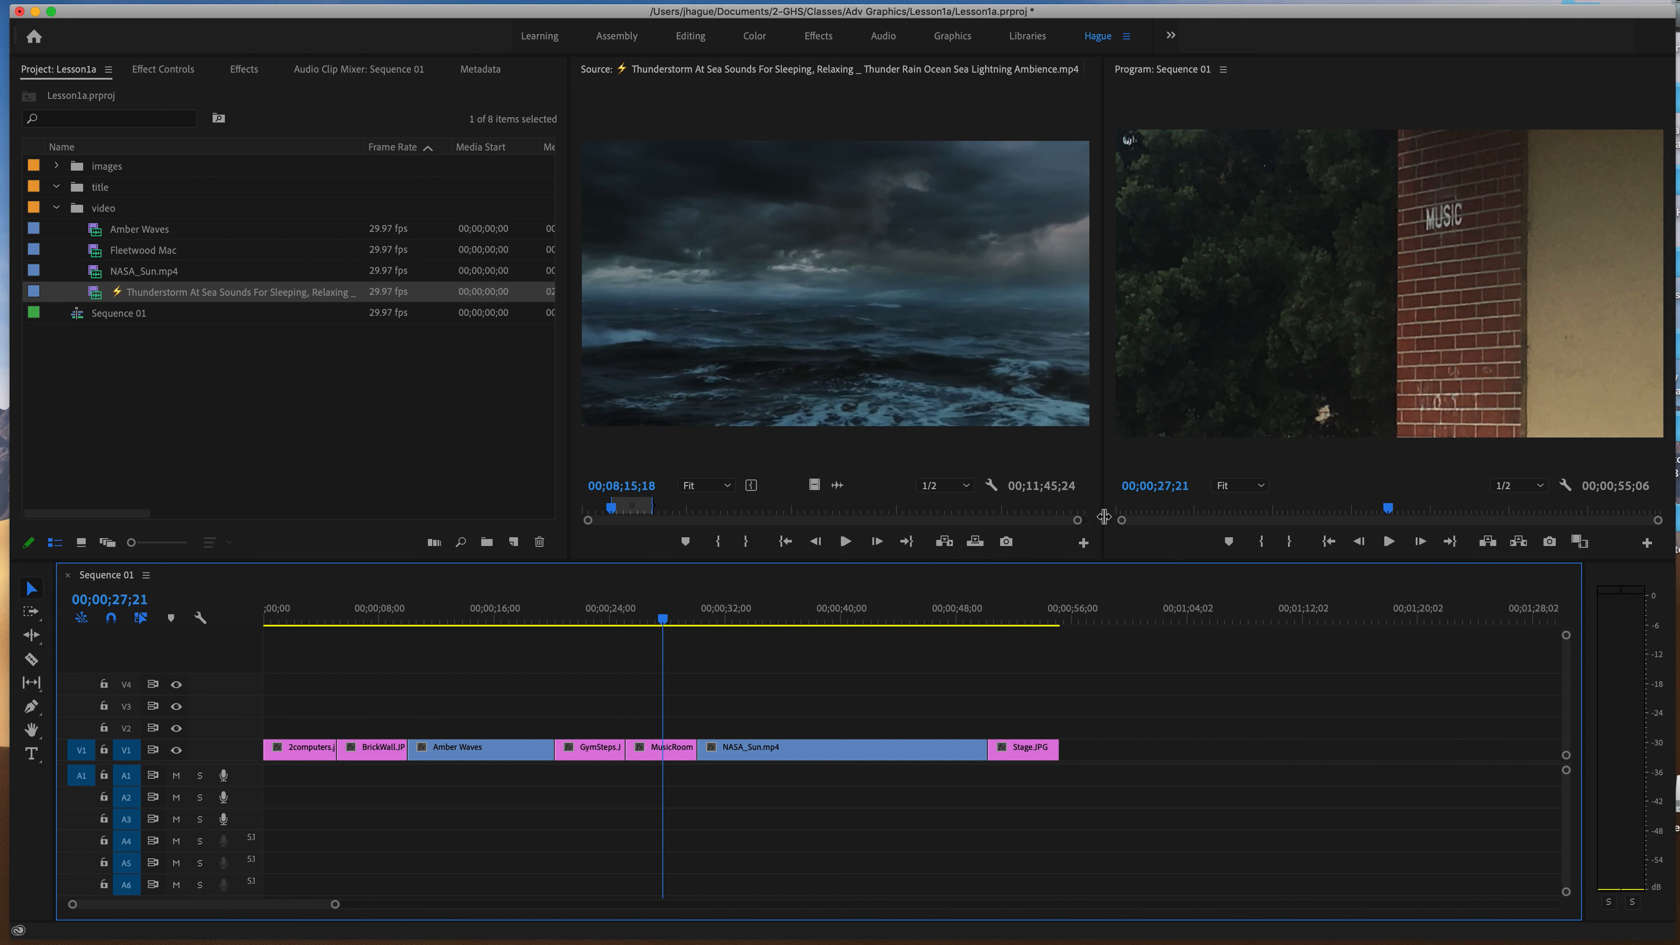
# Move the Thunderstorm Out point to 00;12;30;24 and place its video without audio on V3, aligned with the start of NASA_Sun.mp4.
pyautogui.moveTo(652, 508); pyautogui.dragTo(628, 506)
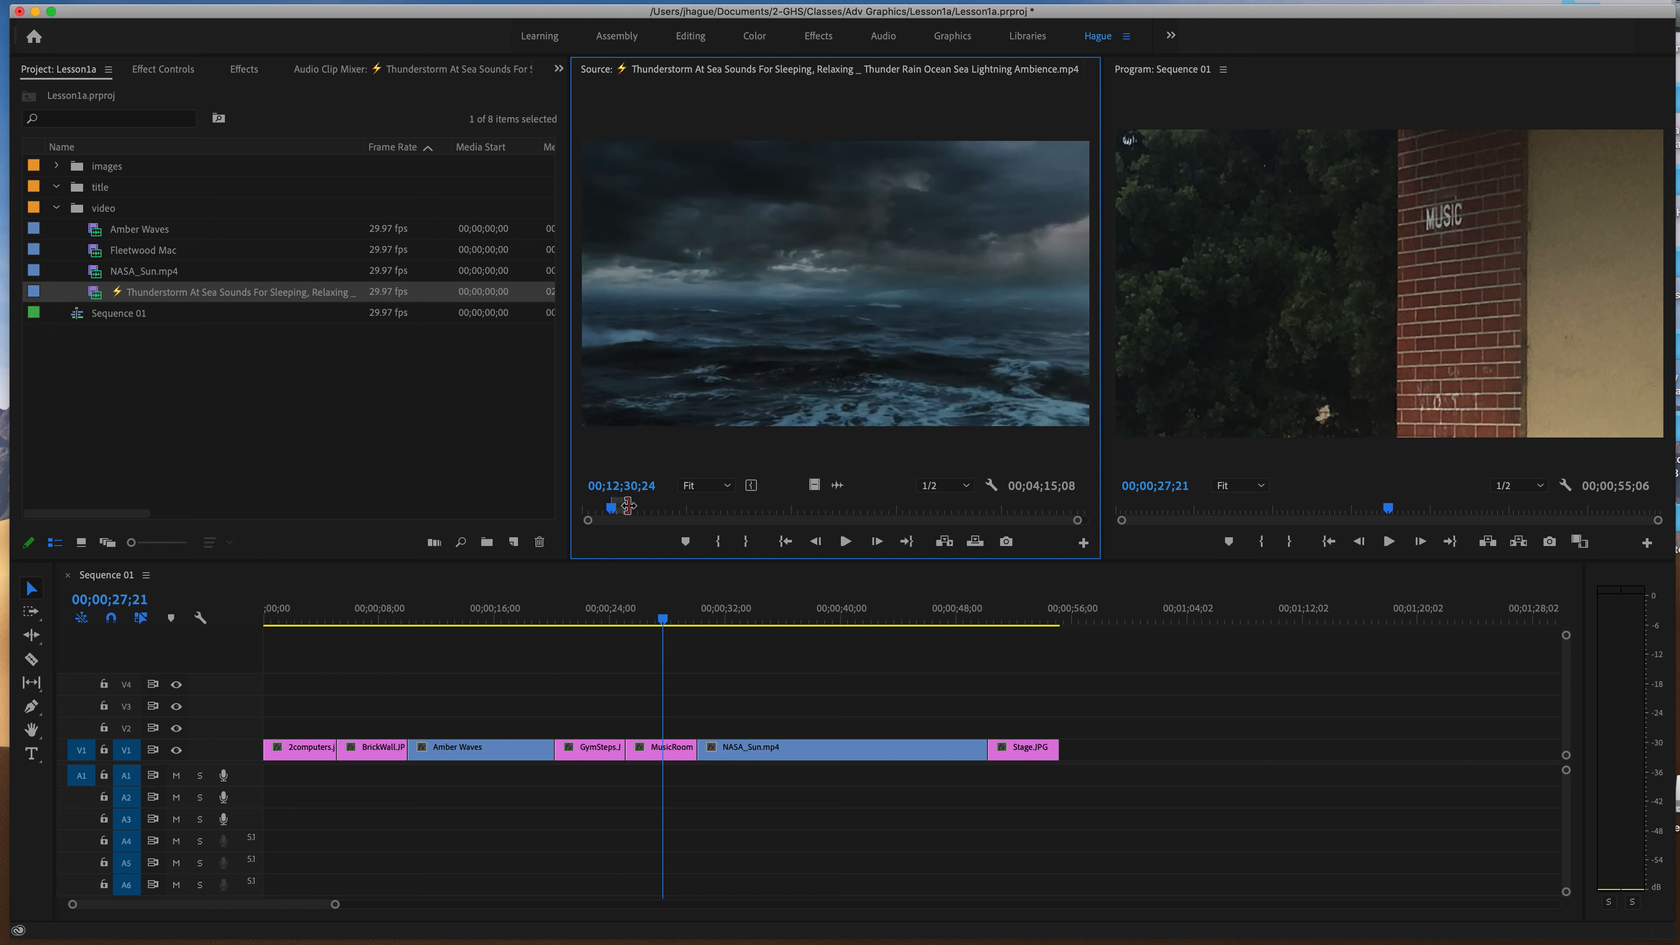
pyautogui.moveTo(818, 493); pyautogui.dragTo(373, 706)
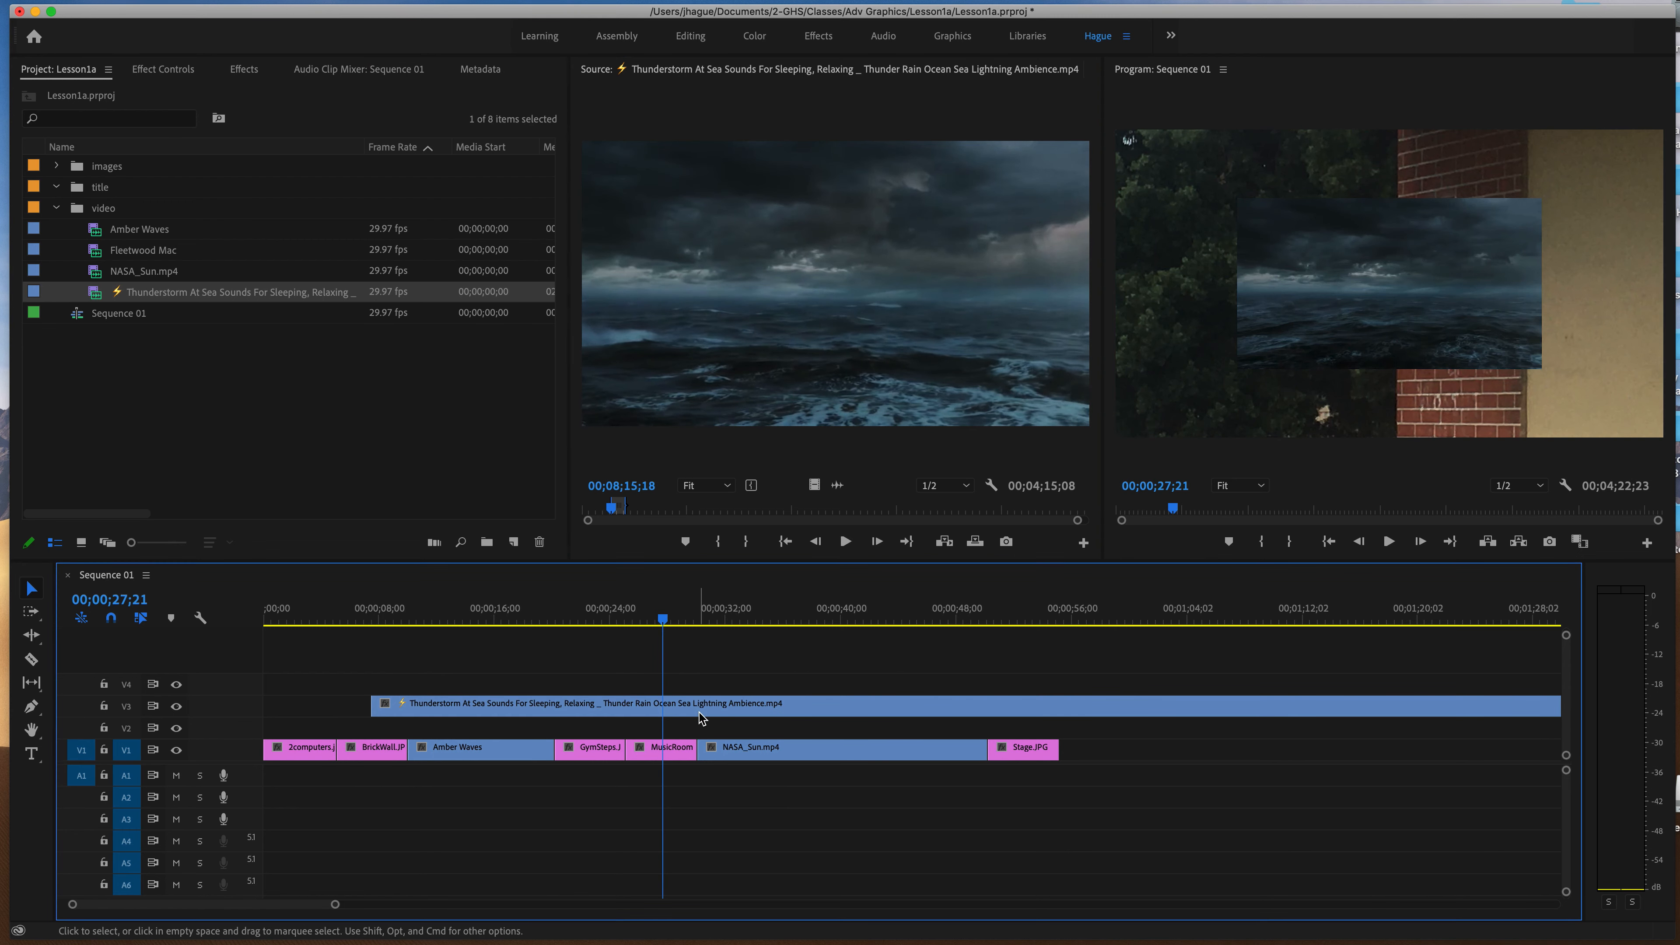
pyautogui.hscroll(15, 702, 718)
pyautogui.hscroll(-10, 691, 716)
pyautogui.hscroll(-4, 698, 716)
pyautogui.moveTo(529, 707); pyautogui.dragTo(853, 721)
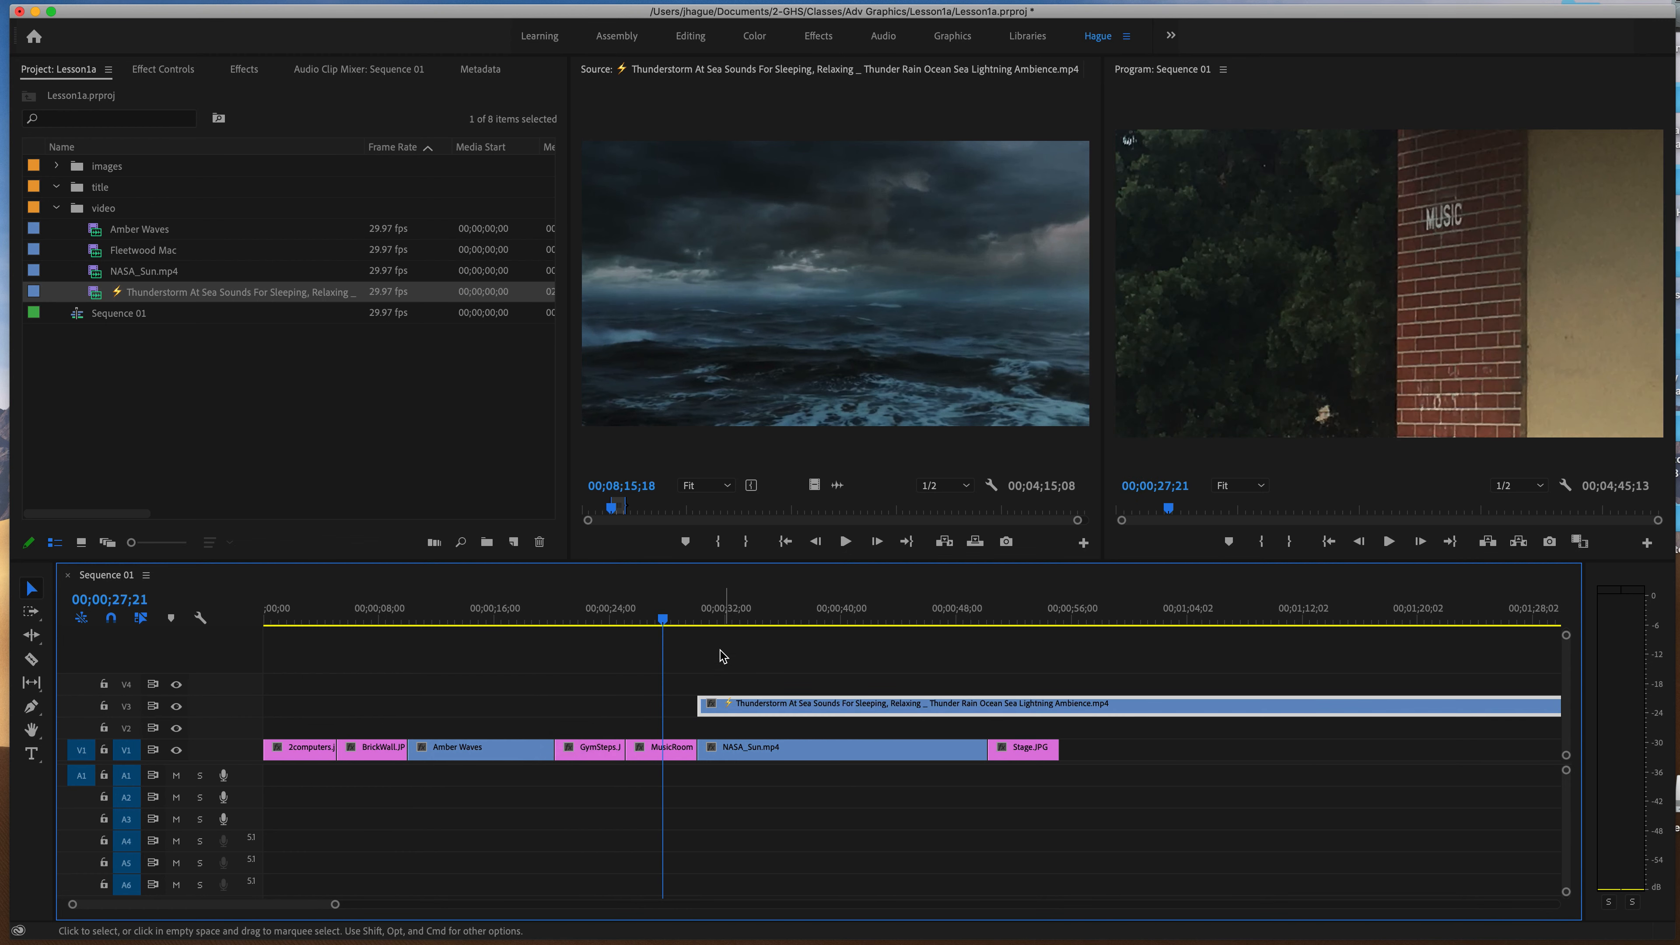
# Split the Thunderstorm clip on V3 with the Razor tool at the end of Stage.JPG.
pyautogui.click(700, 625)
pyautogui.click(696, 626)
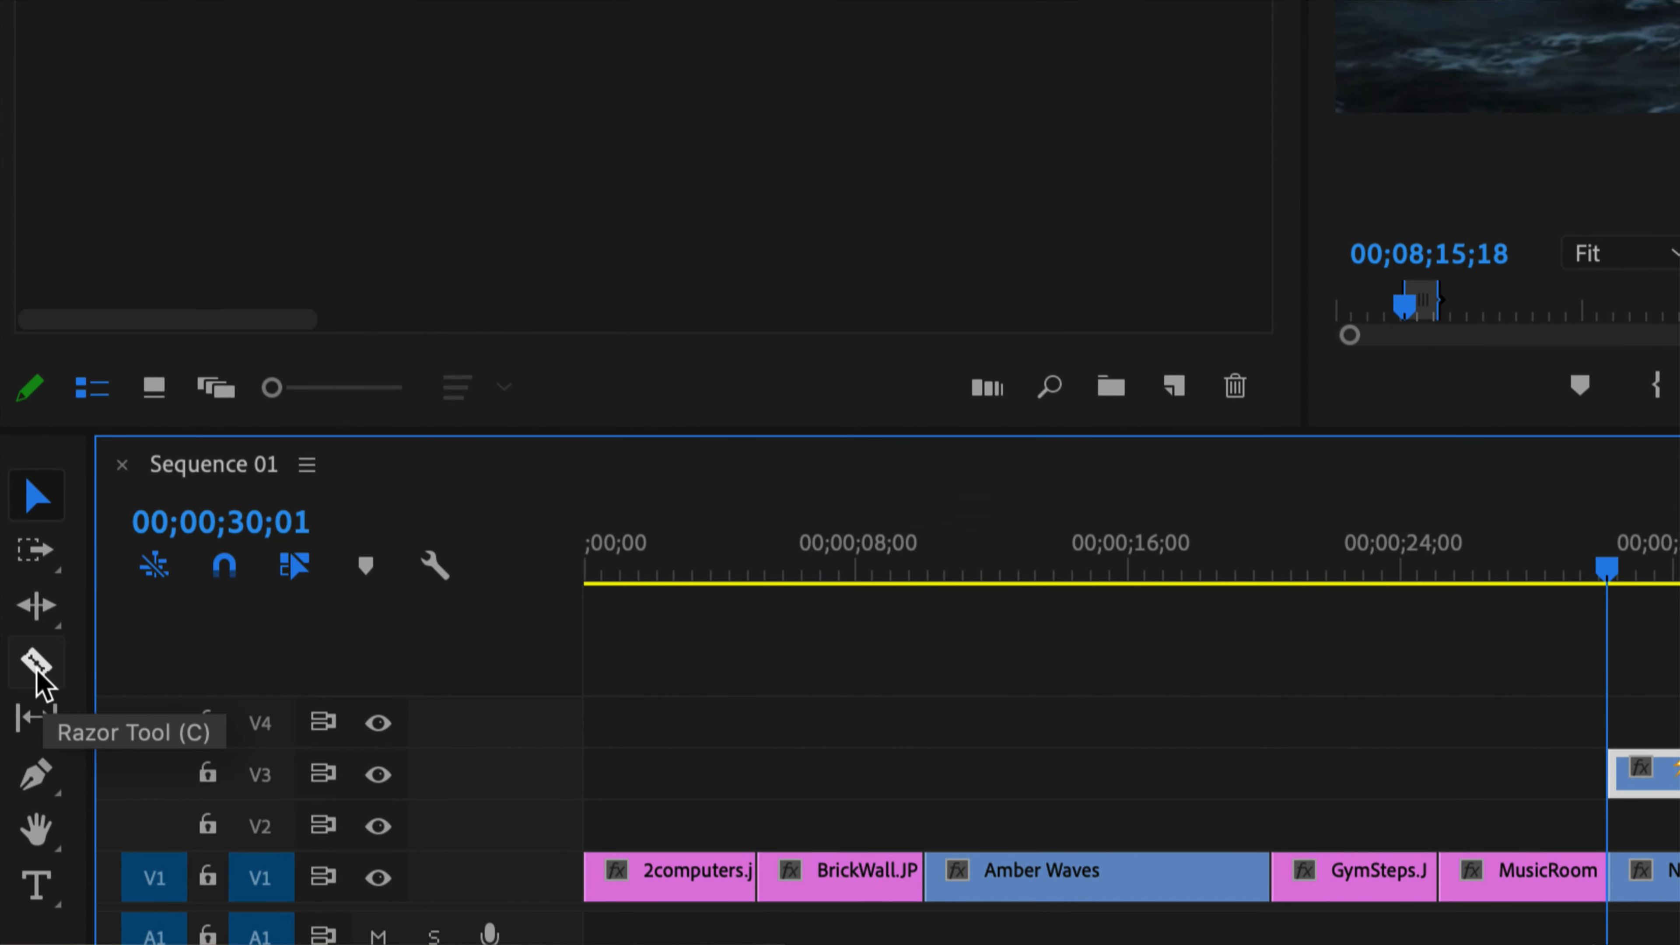
pyautogui.click(38, 668)
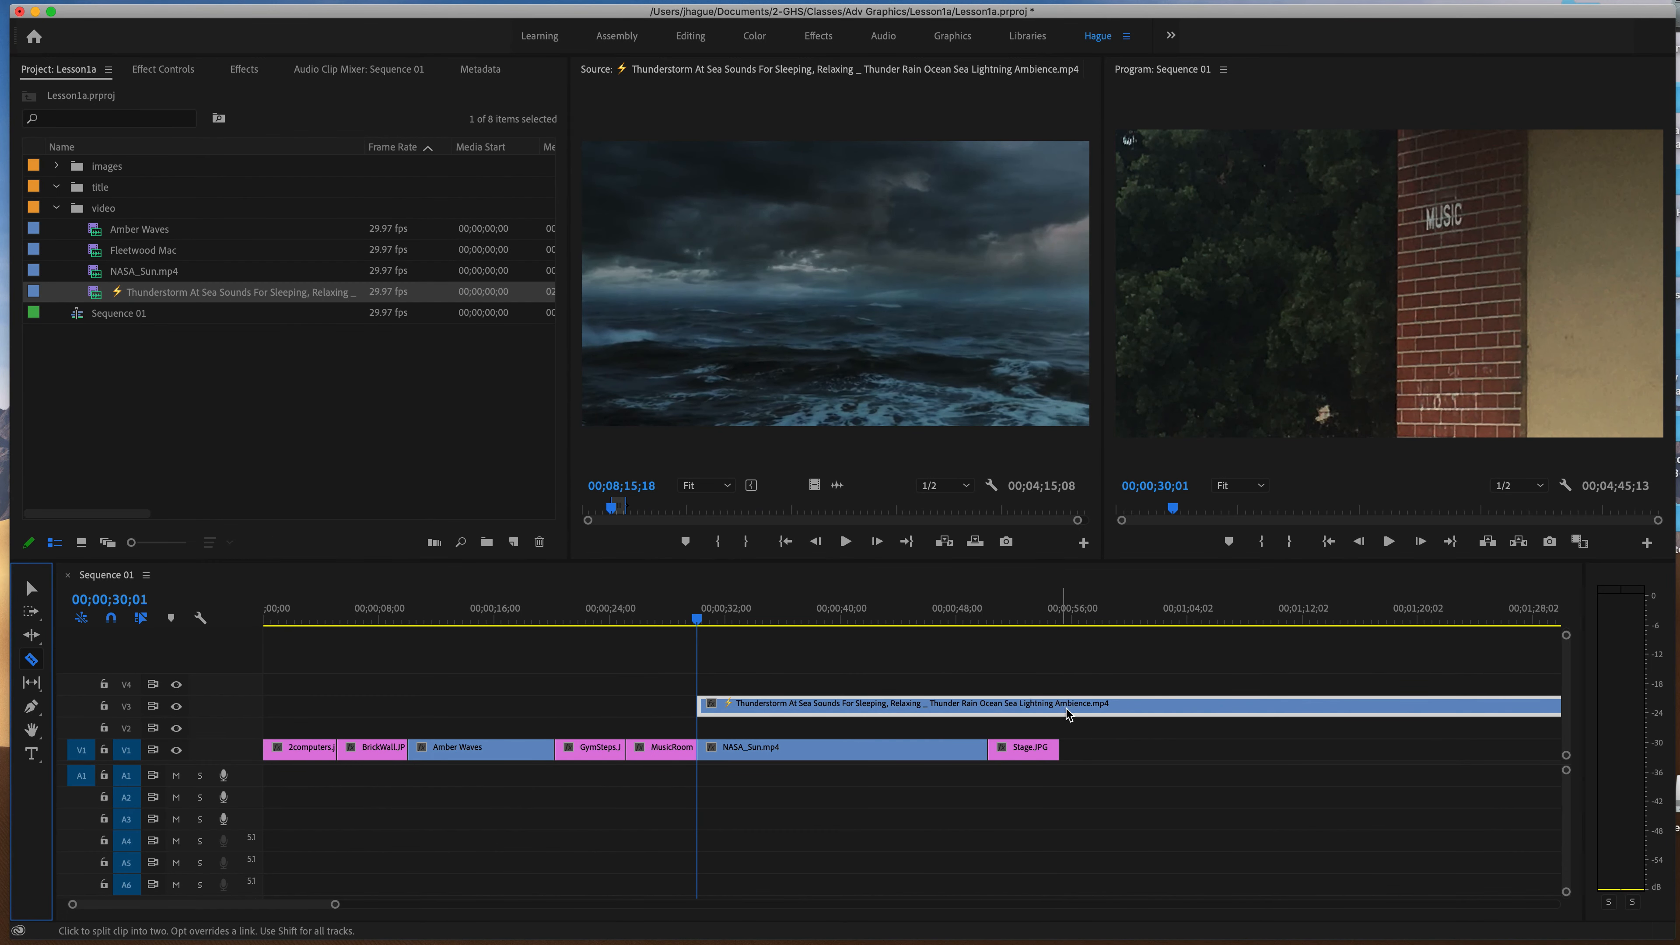
pyautogui.click(1062, 710)
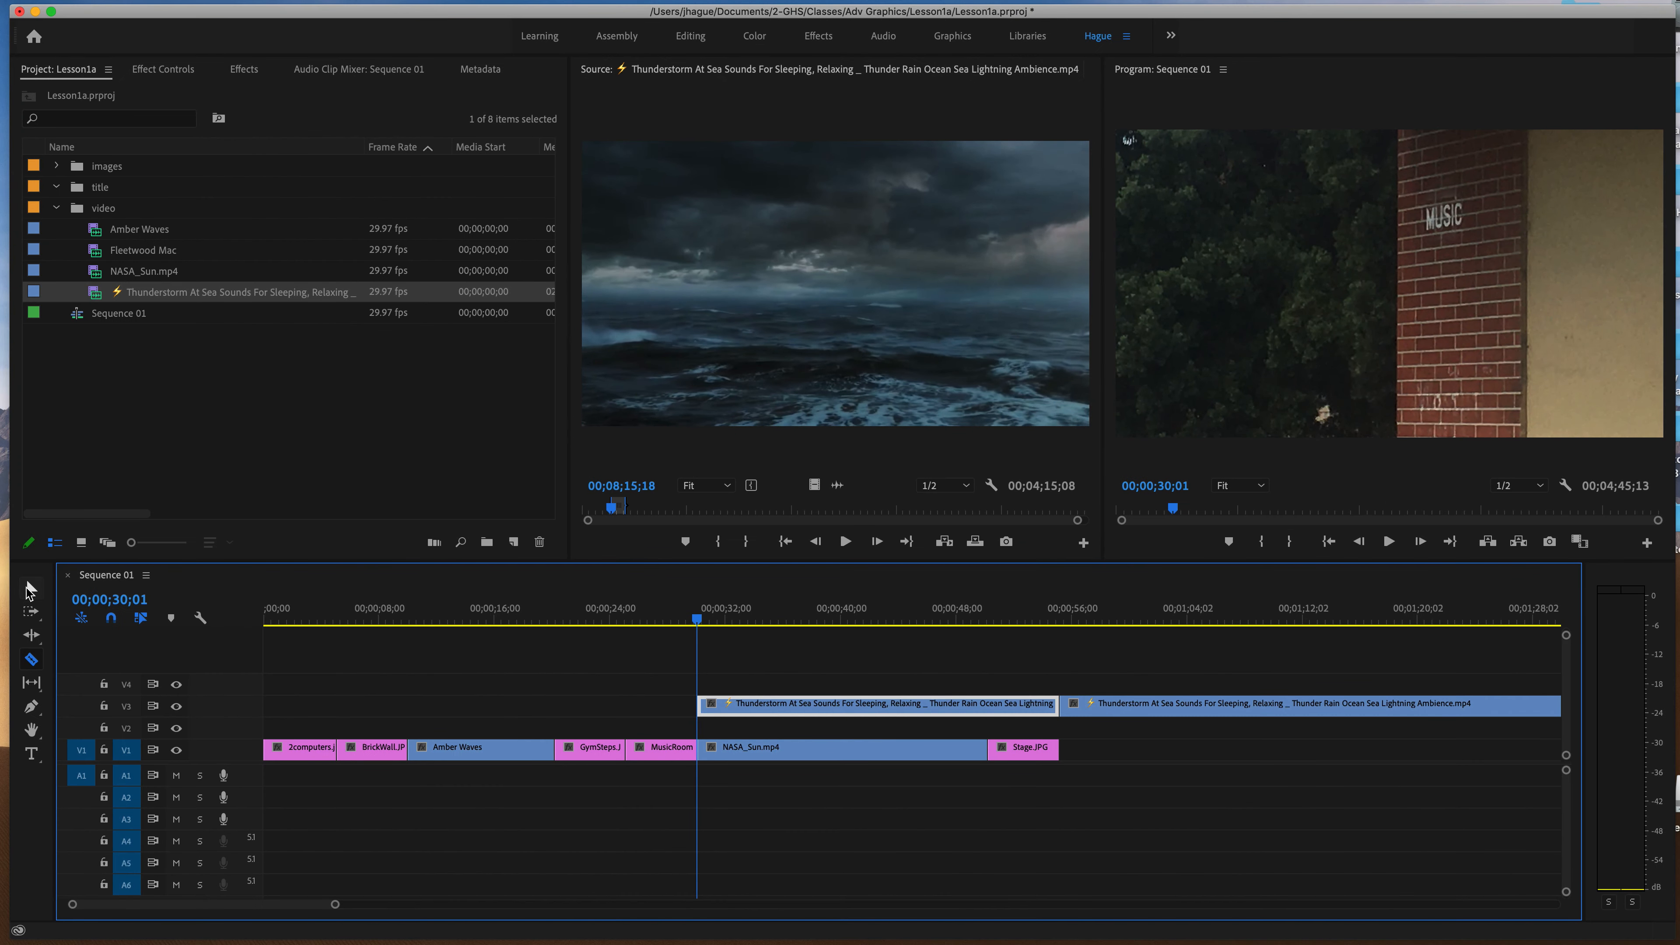
# Delete the Thunderstorm part after the cut and move the remaining section to V1, directly after Stage.JPG.
pyautogui.click(30, 588)
pyautogui.click(1184, 711)
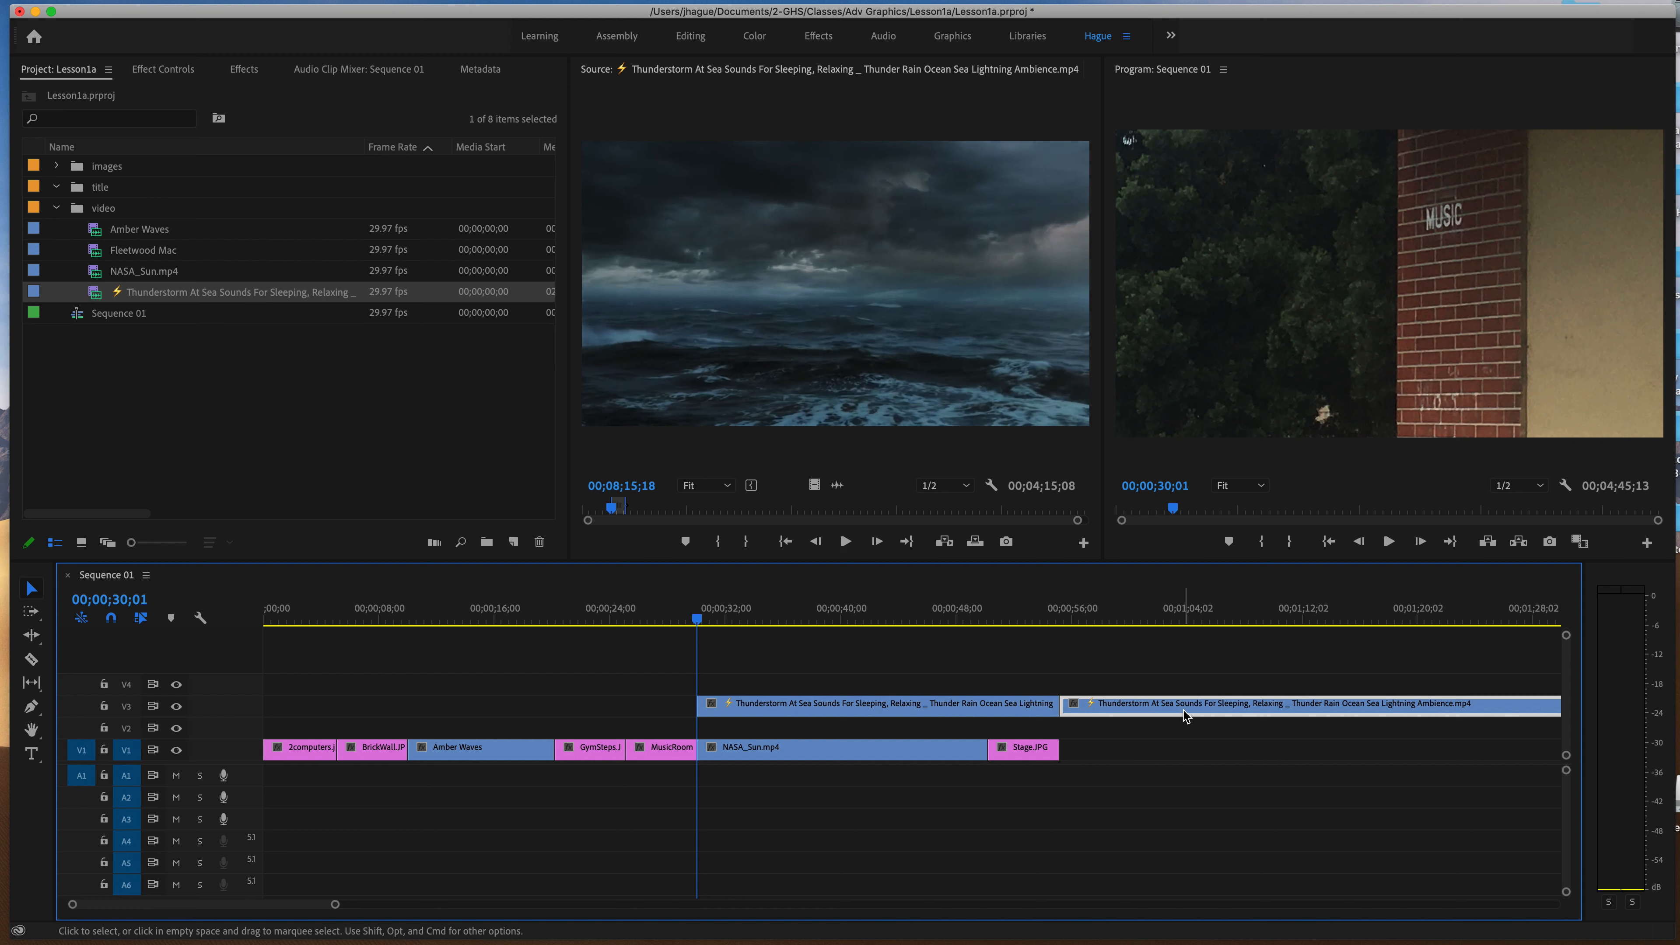
pyautogui.press('Delete')
pyautogui.moveTo(861, 705); pyautogui.dragTo(1227, 761)
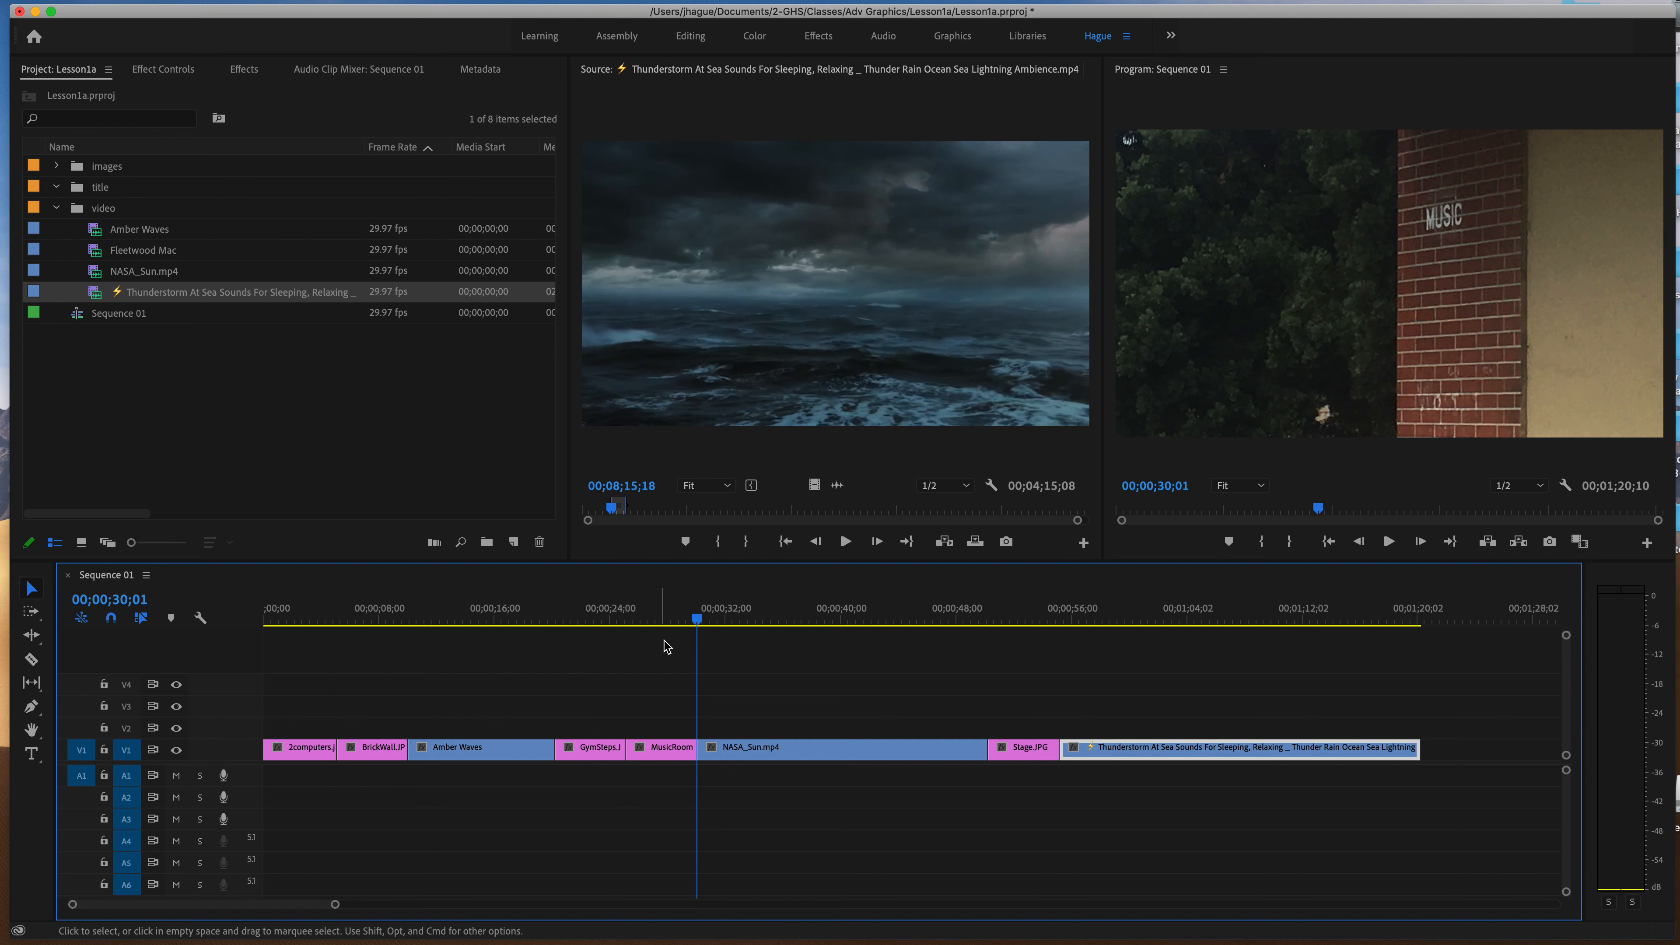
# Play the sequence from its start into BrickWall.JPG and set that image's Motion Scale to 34.
pyautogui.moveTo(412, 612); pyautogui.dragTo(269, 614)
pyautogui.press('space')
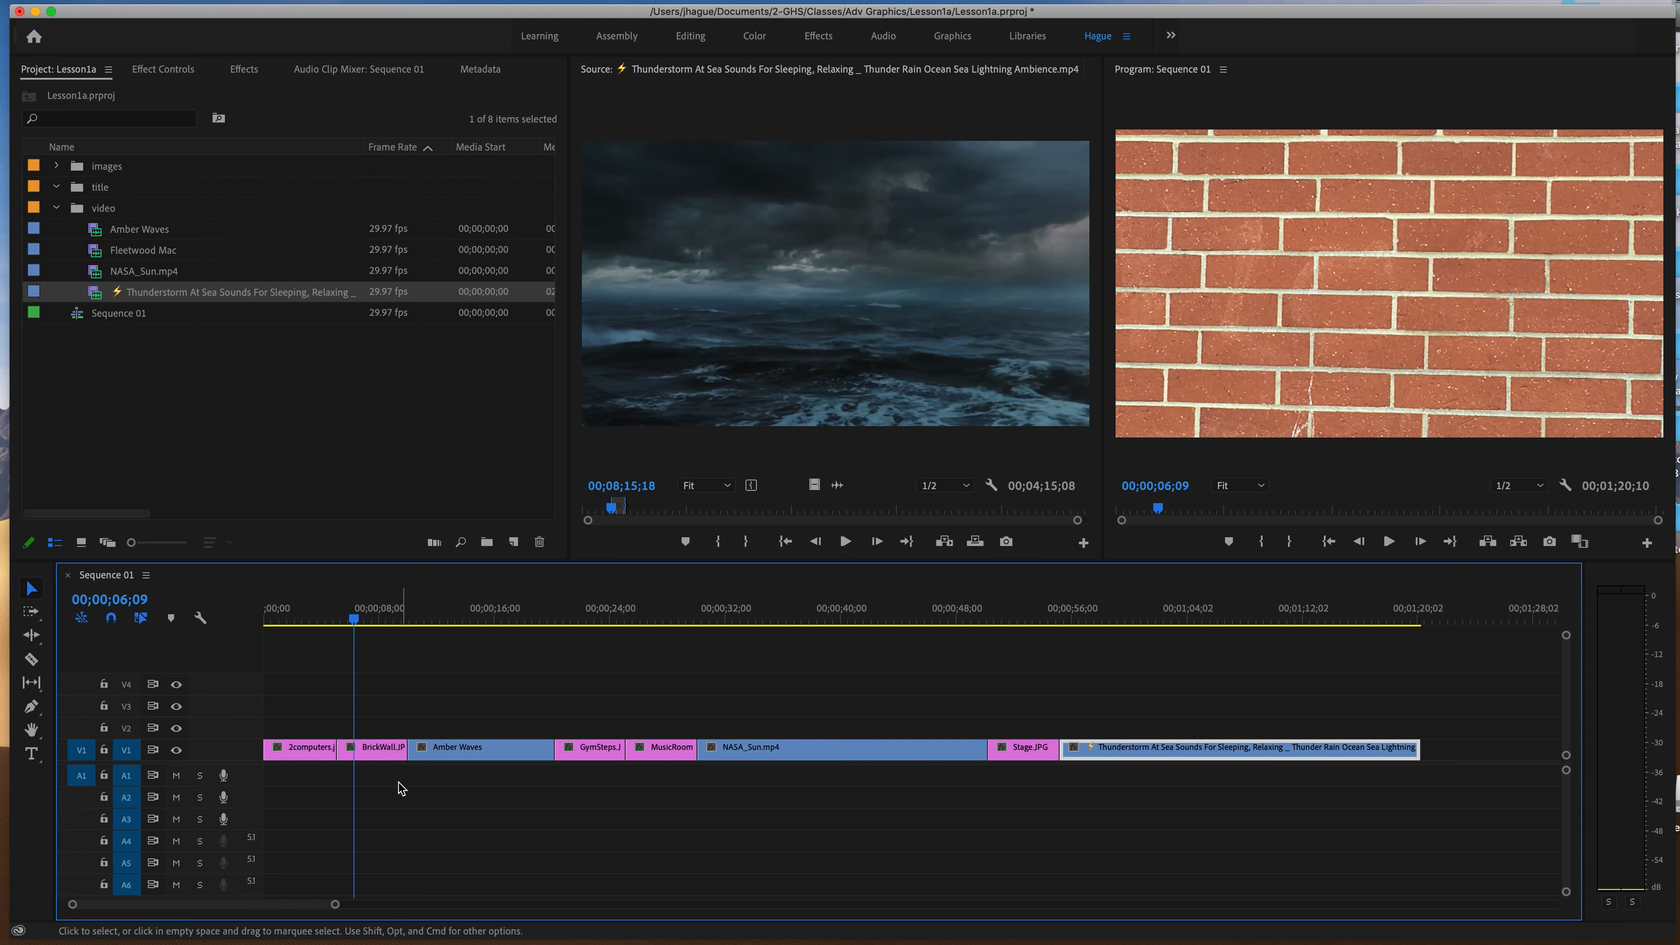
pyautogui.click(382, 754)
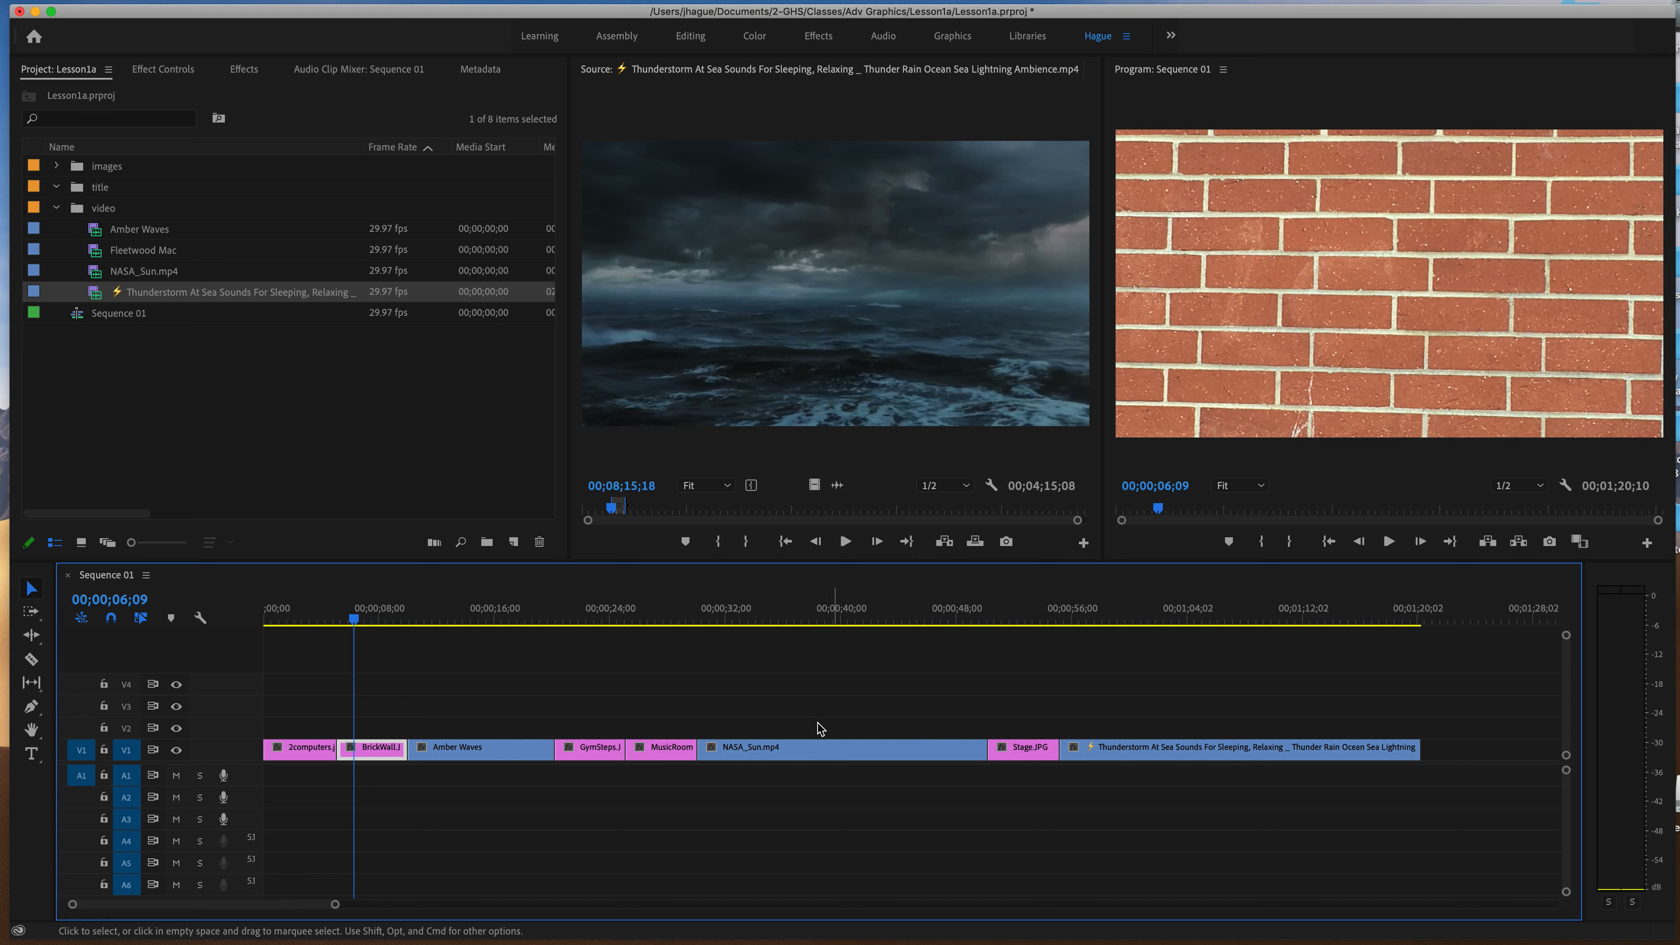
pyautogui.click(165, 70)
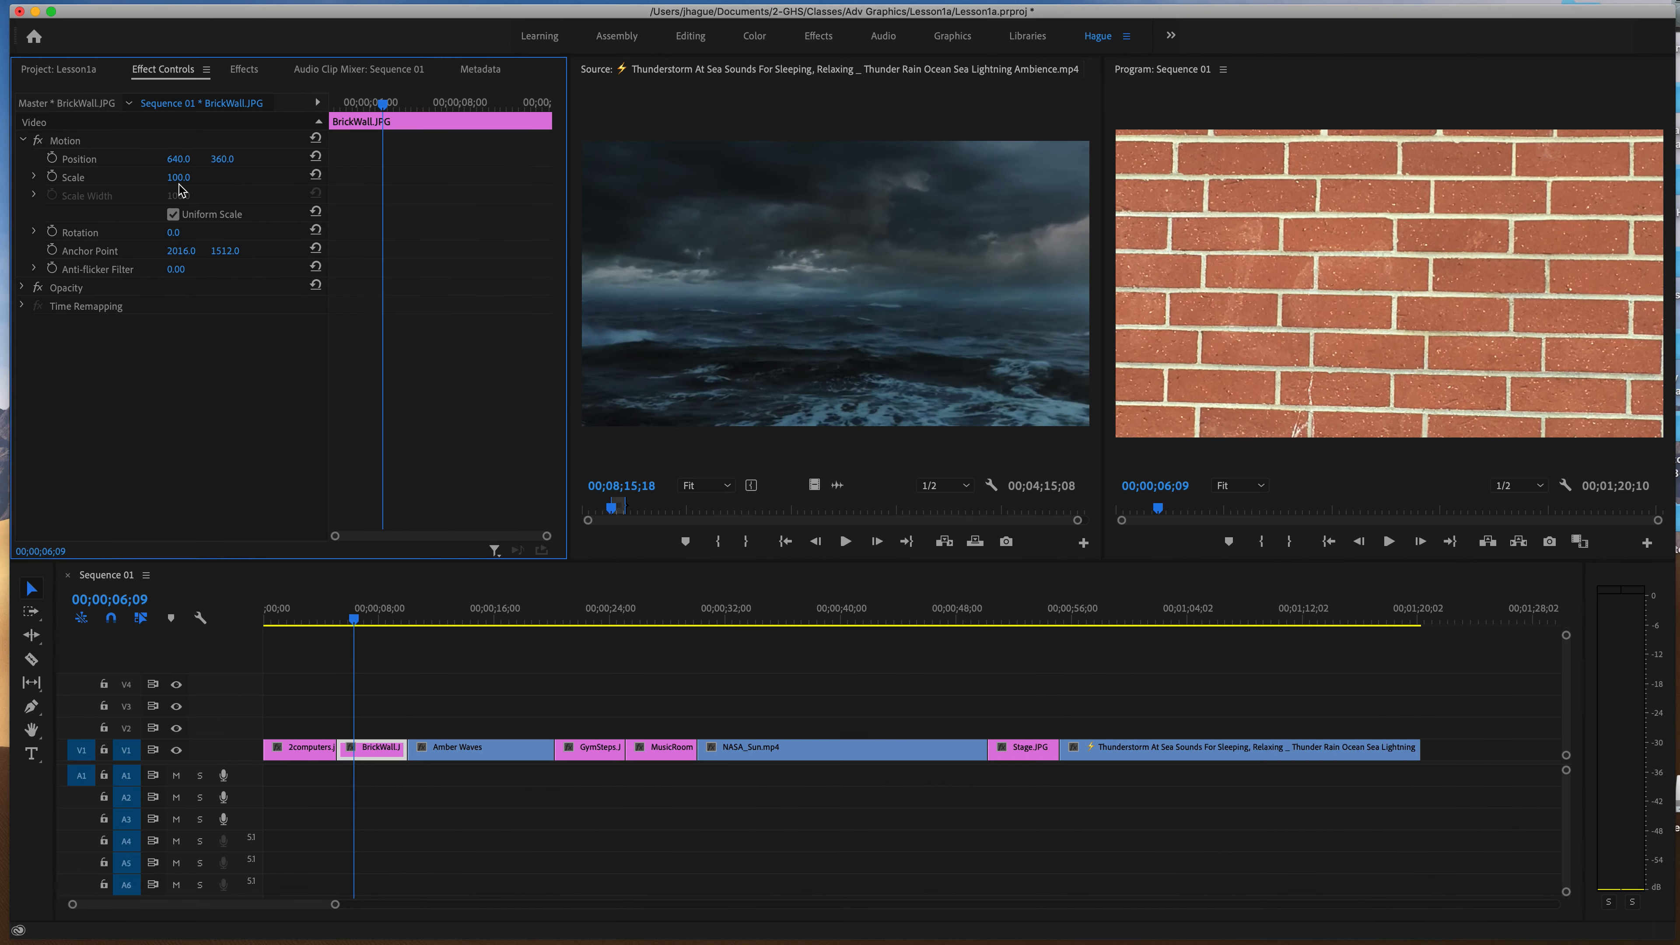
pyautogui.moveTo(178, 177); pyautogui.dragTo(134, 177)
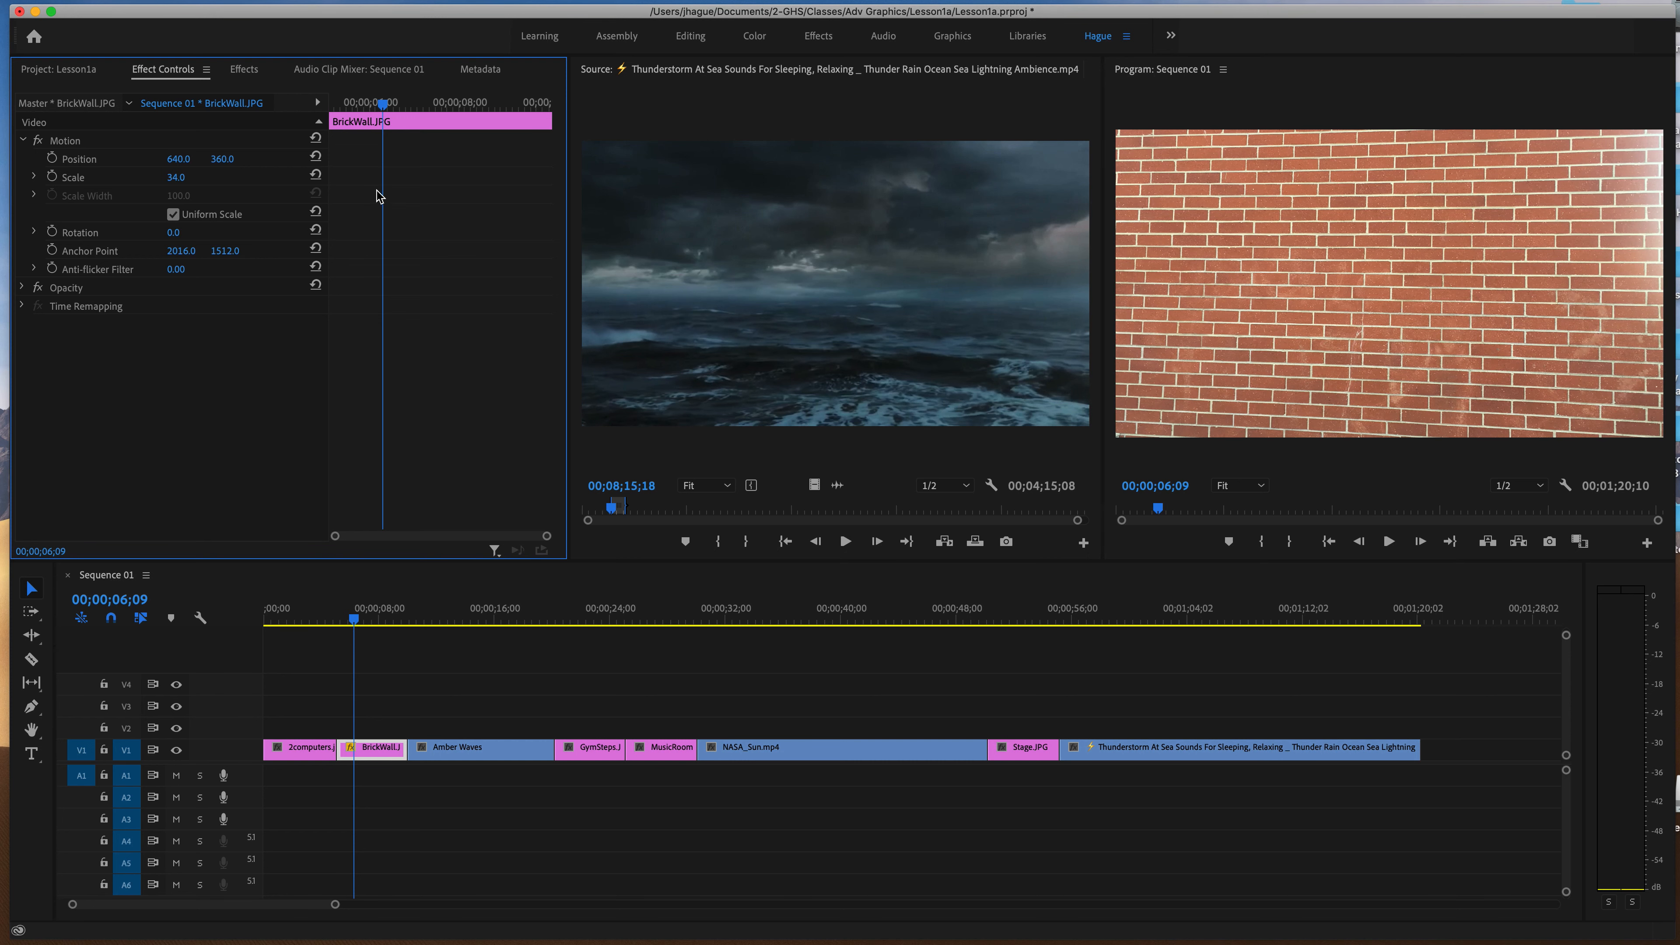
# Set the Motion Scale of the Amber Waves clip to 178 so it fills the frame.
pyautogui.click(494, 614)
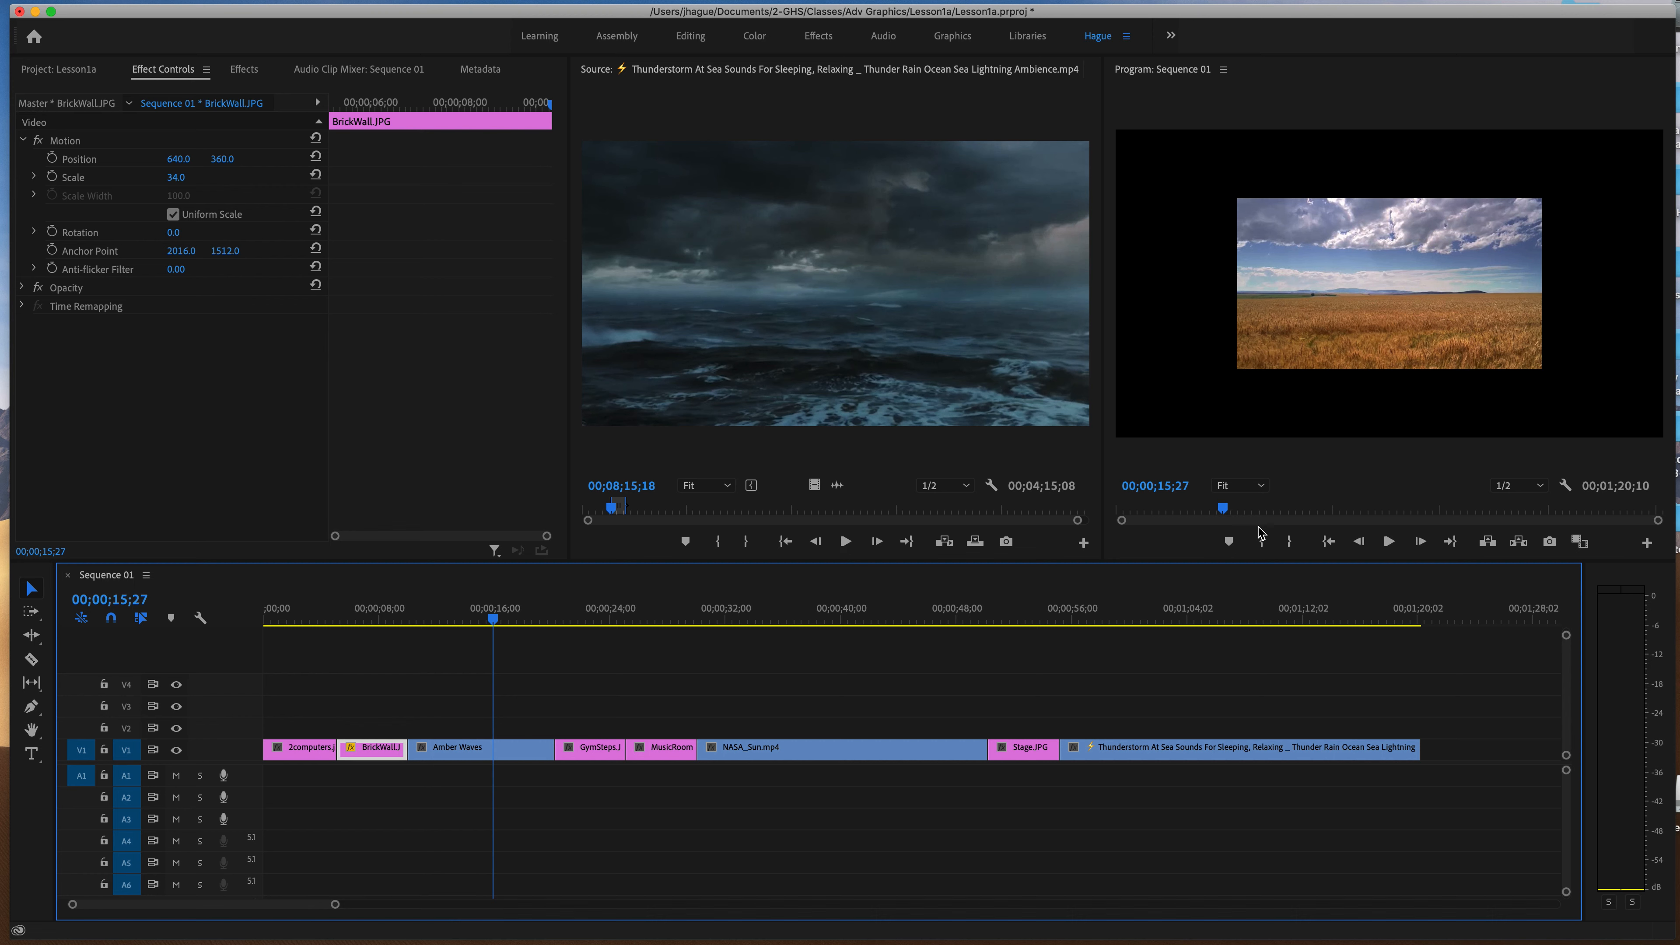
pyautogui.click(503, 753)
pyautogui.click(190, 190)
pyautogui.moveTo(179, 176); pyautogui.dragTo(230, 176)
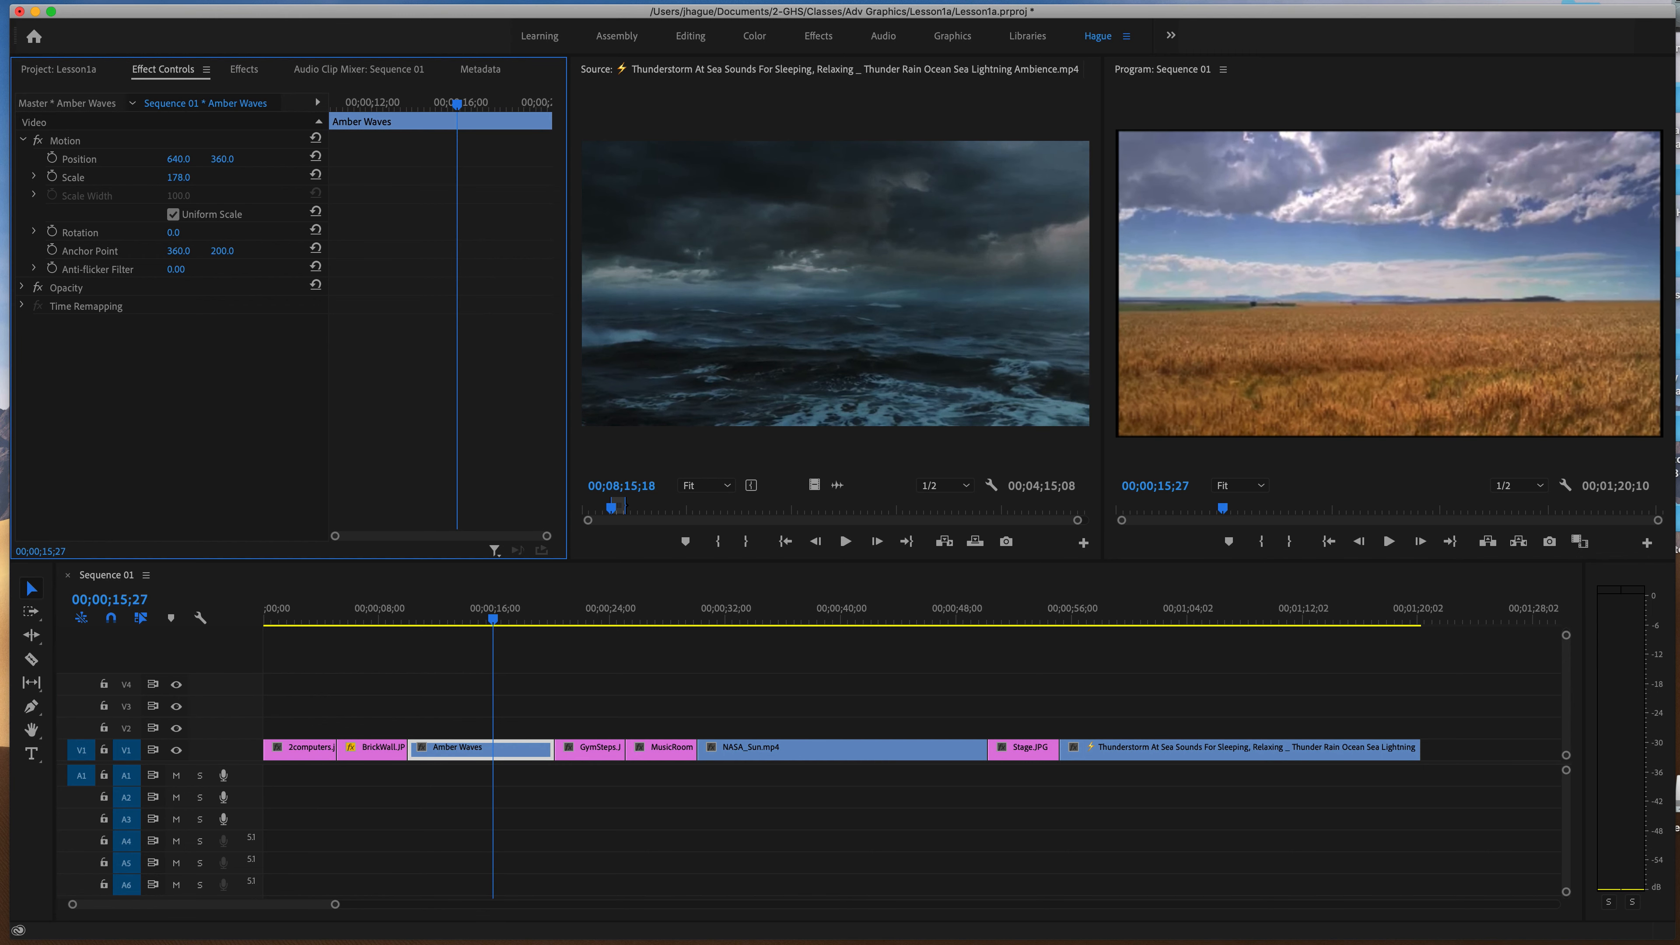
# Set the Motion Scale of both GymSteps.JPG and MusicRoomCorner.JPG to 34.
pyautogui.click(574, 614)
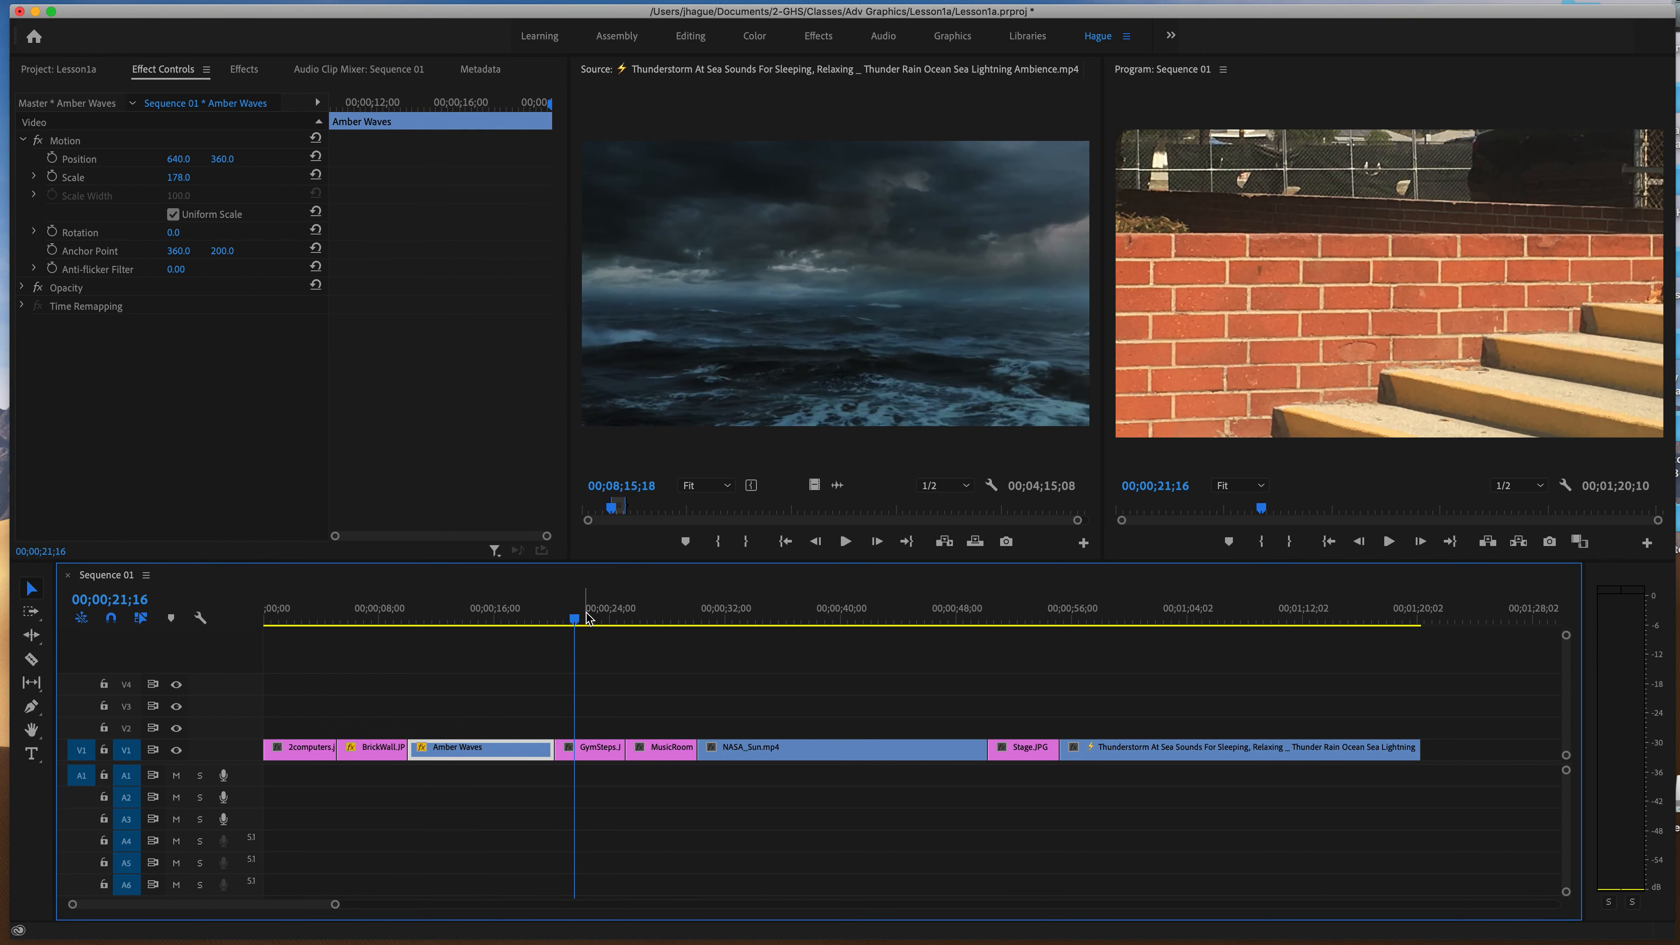
pyautogui.click(602, 752)
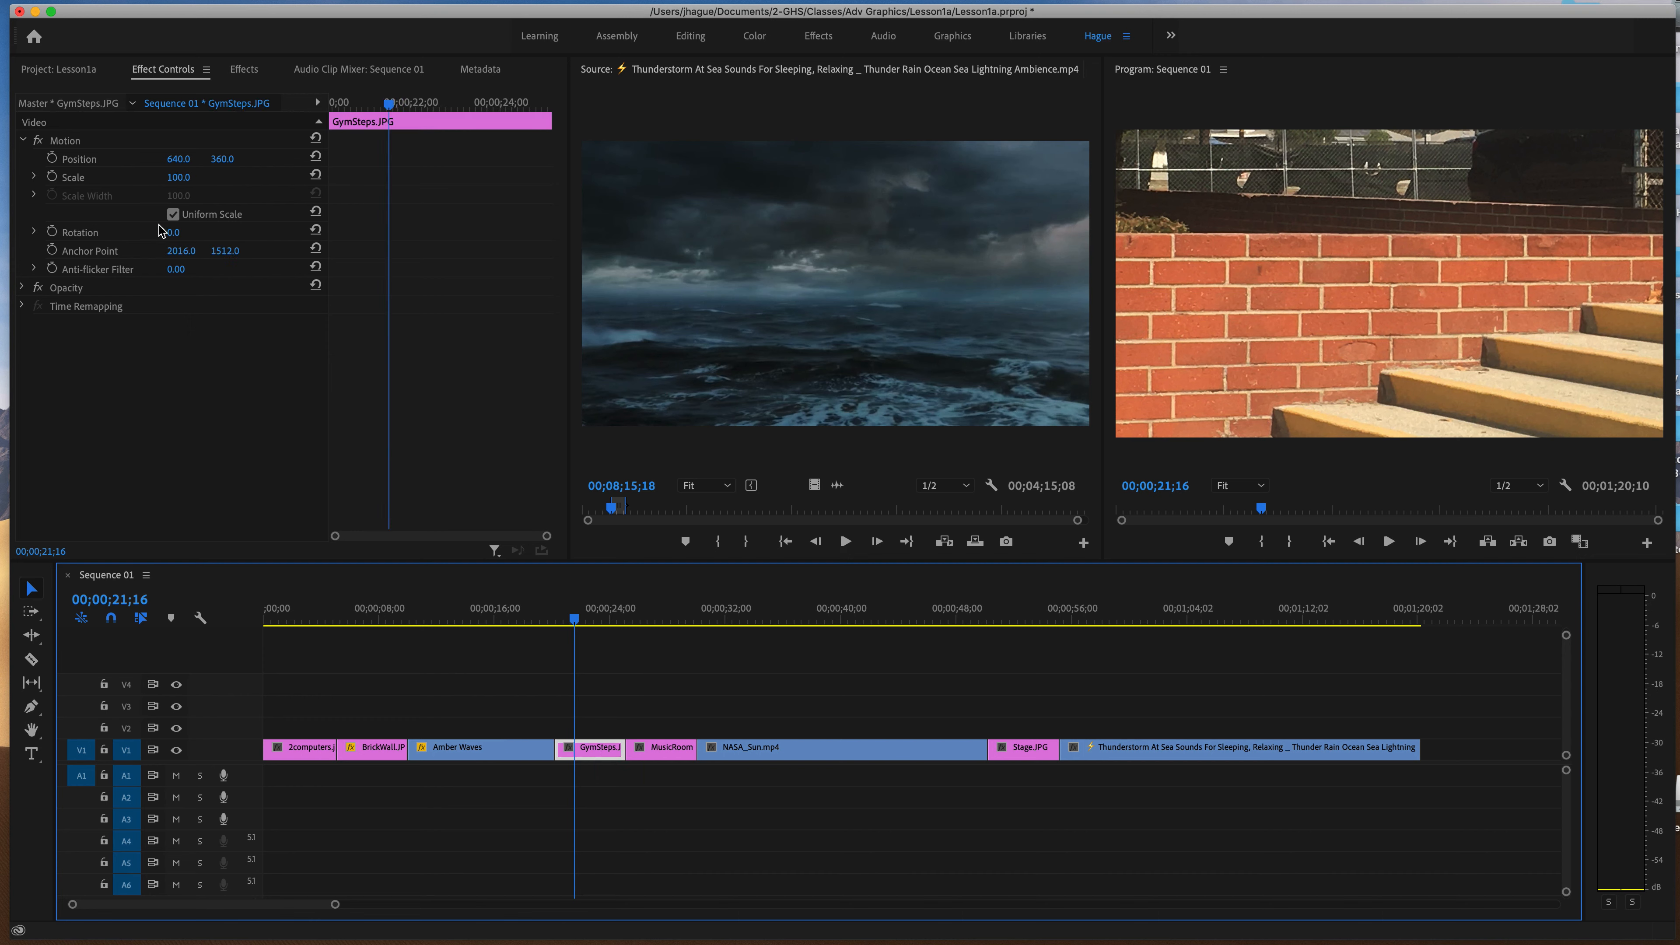
pyautogui.moveTo(183, 183); pyautogui.dragTo(139, 183)
pyautogui.click(658, 602)
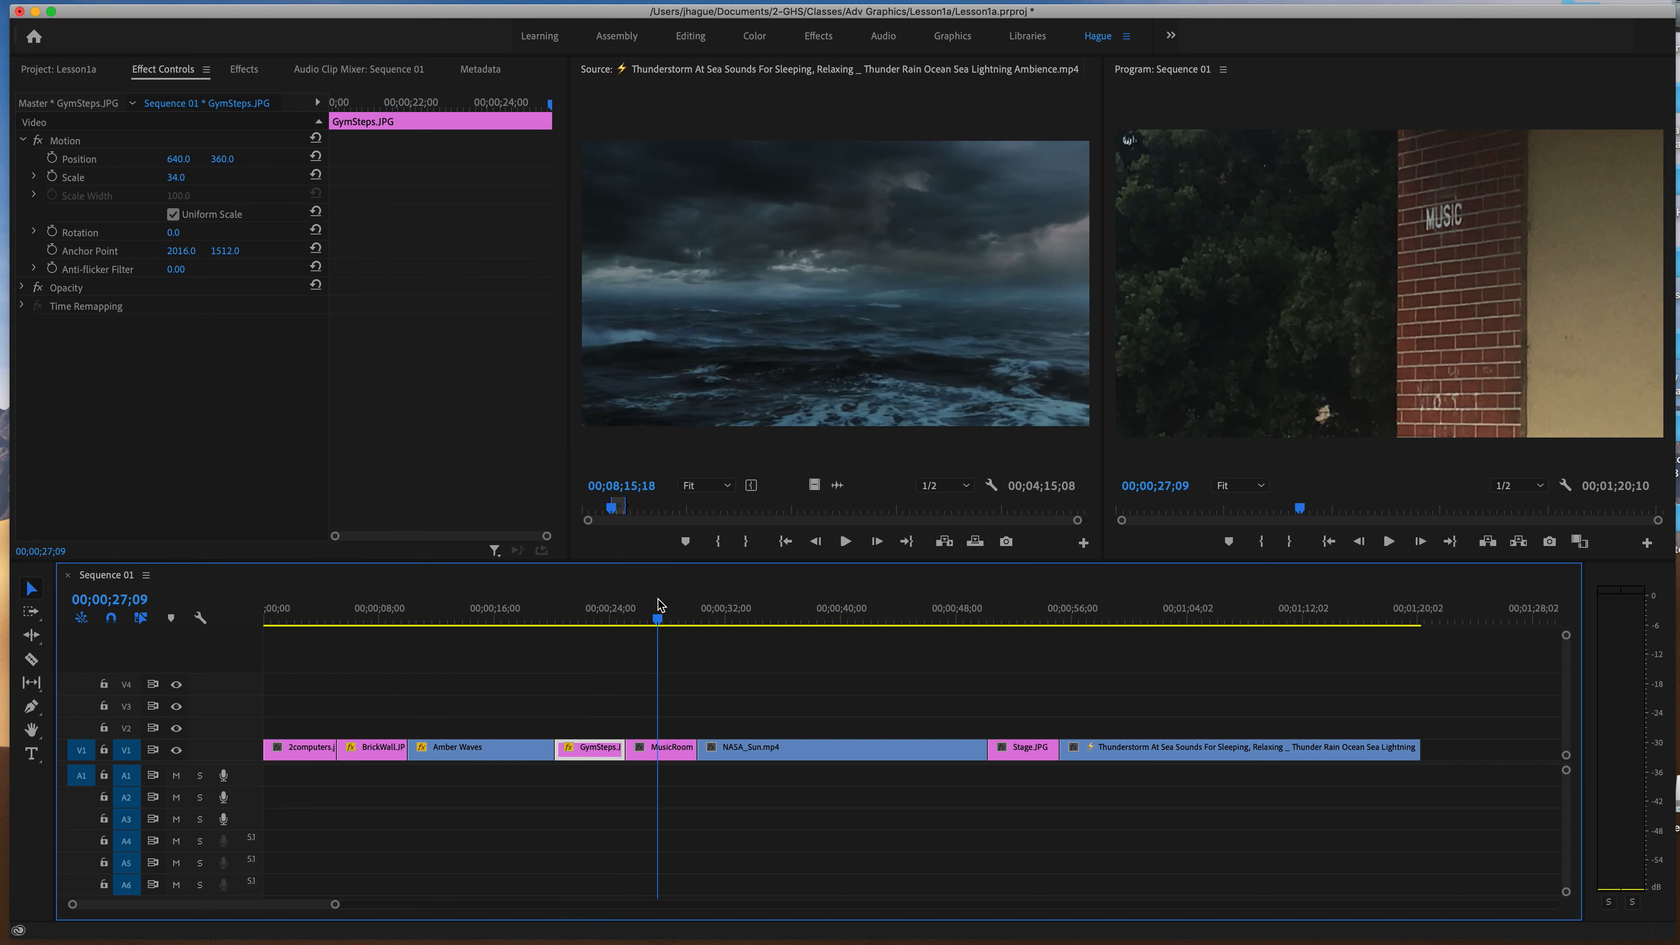
pyautogui.click(671, 748)
pyautogui.moveTo(181, 177); pyautogui.dragTo(137, 177)
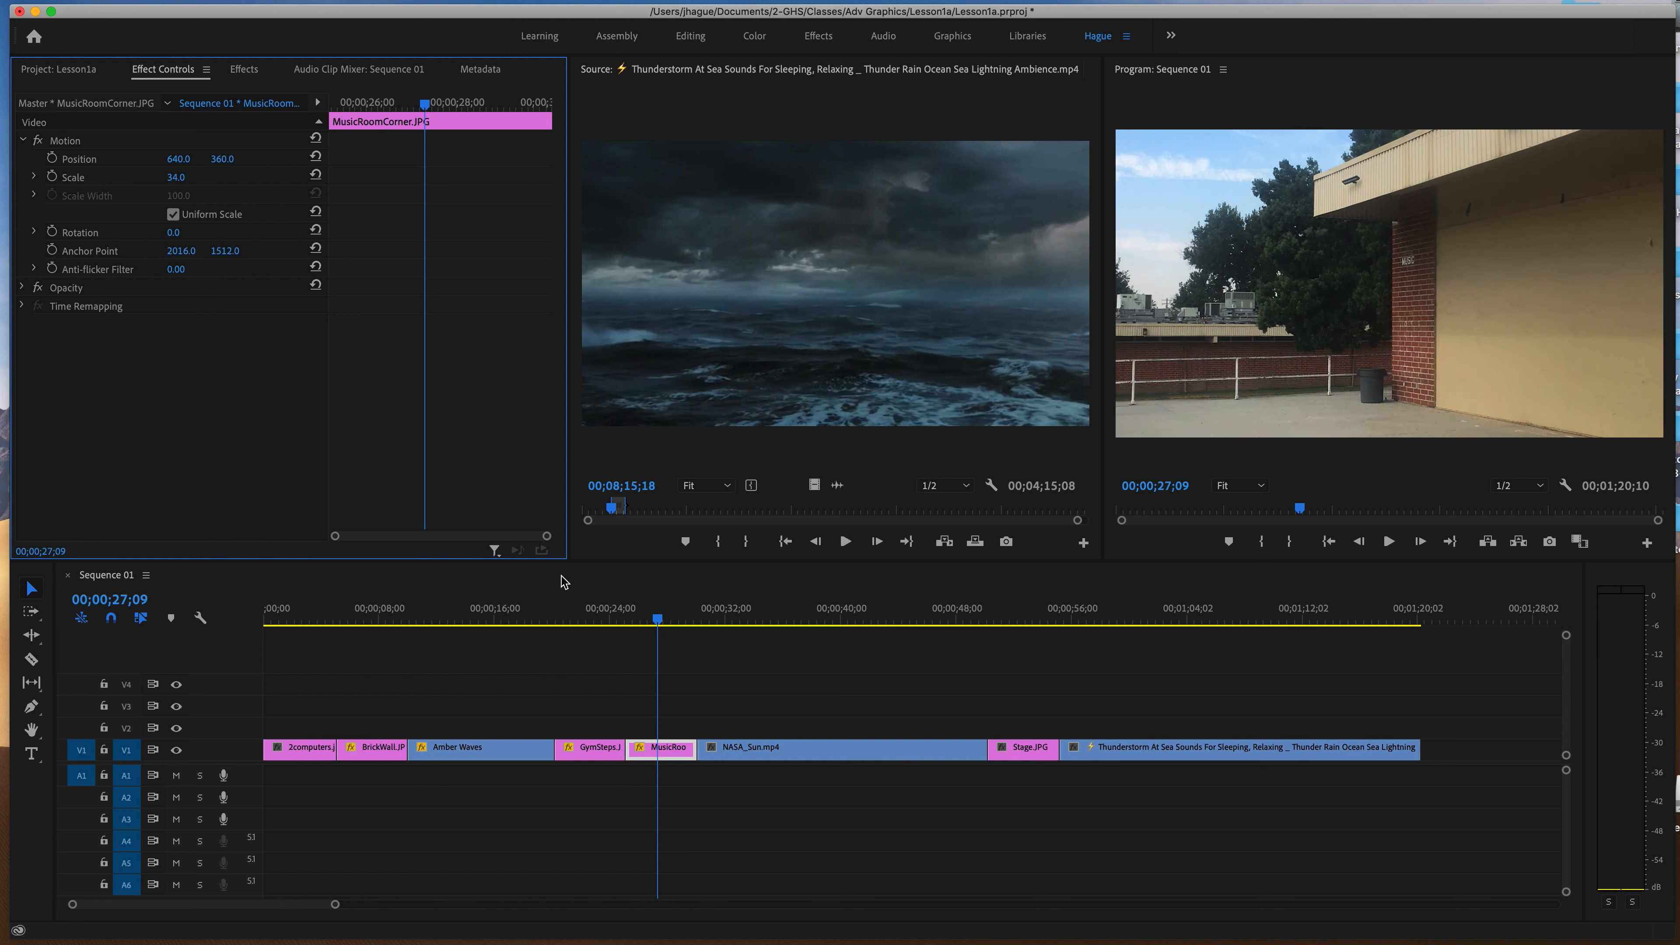
# Set the Motion Scale of the NASA_Sun.mp4 clip to 183, checking it at 00;00;34;23.
pyautogui.click(766, 609)
pyautogui.click(870, 754)
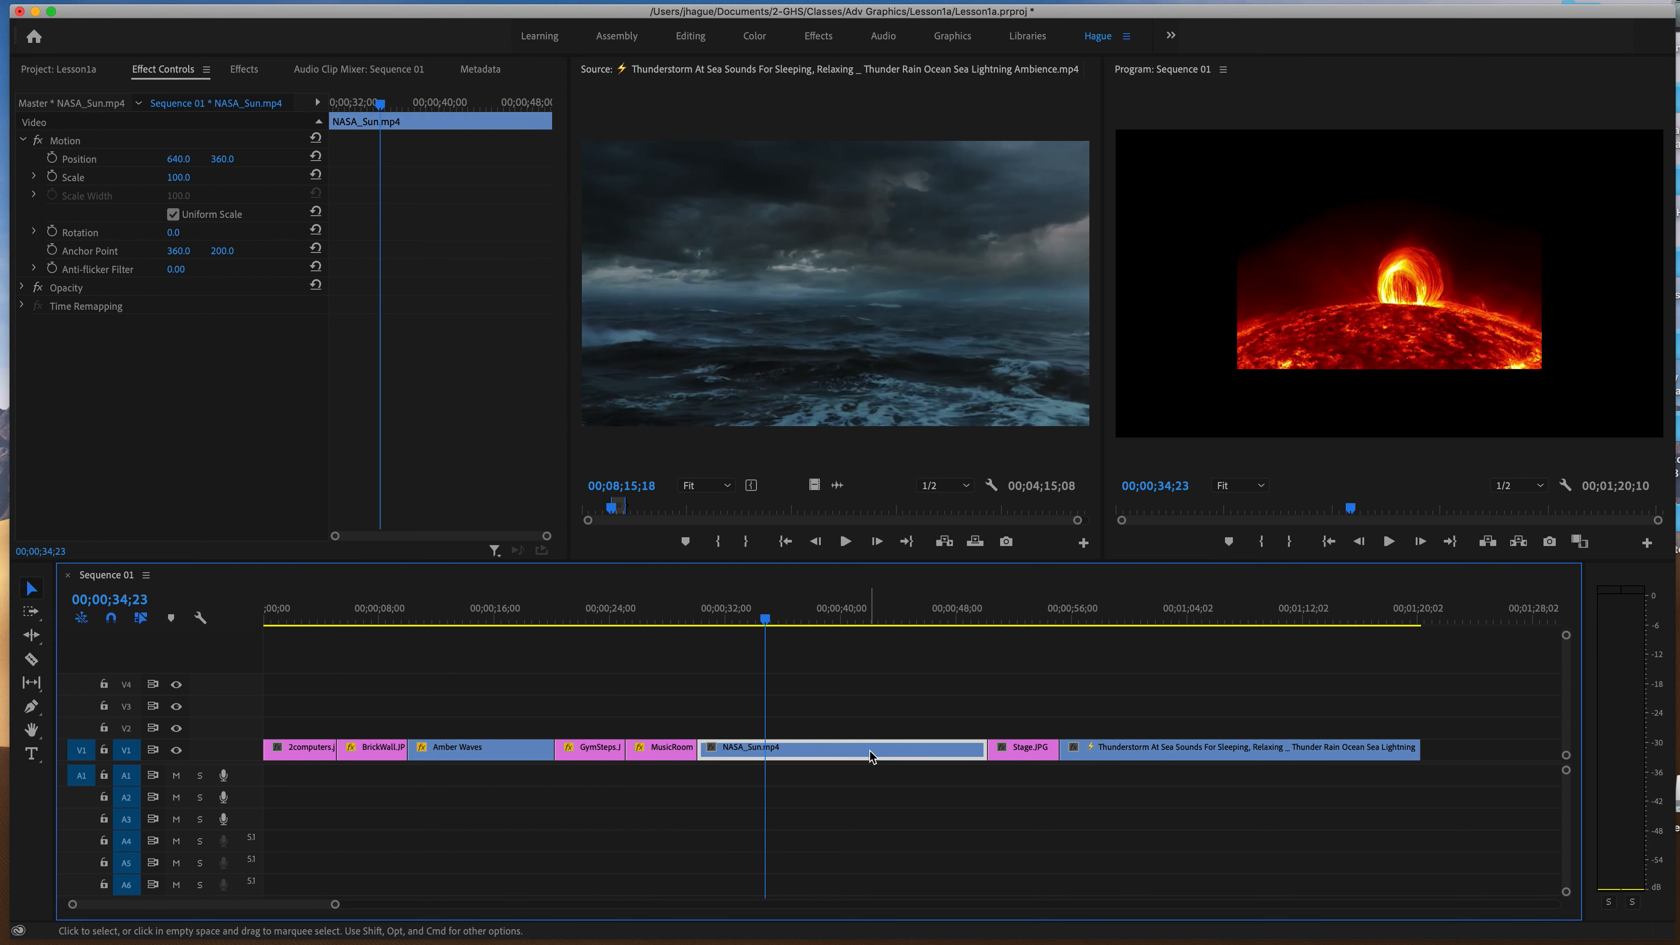
pyautogui.moveTo(187, 186); pyautogui.dragTo(242, 186)
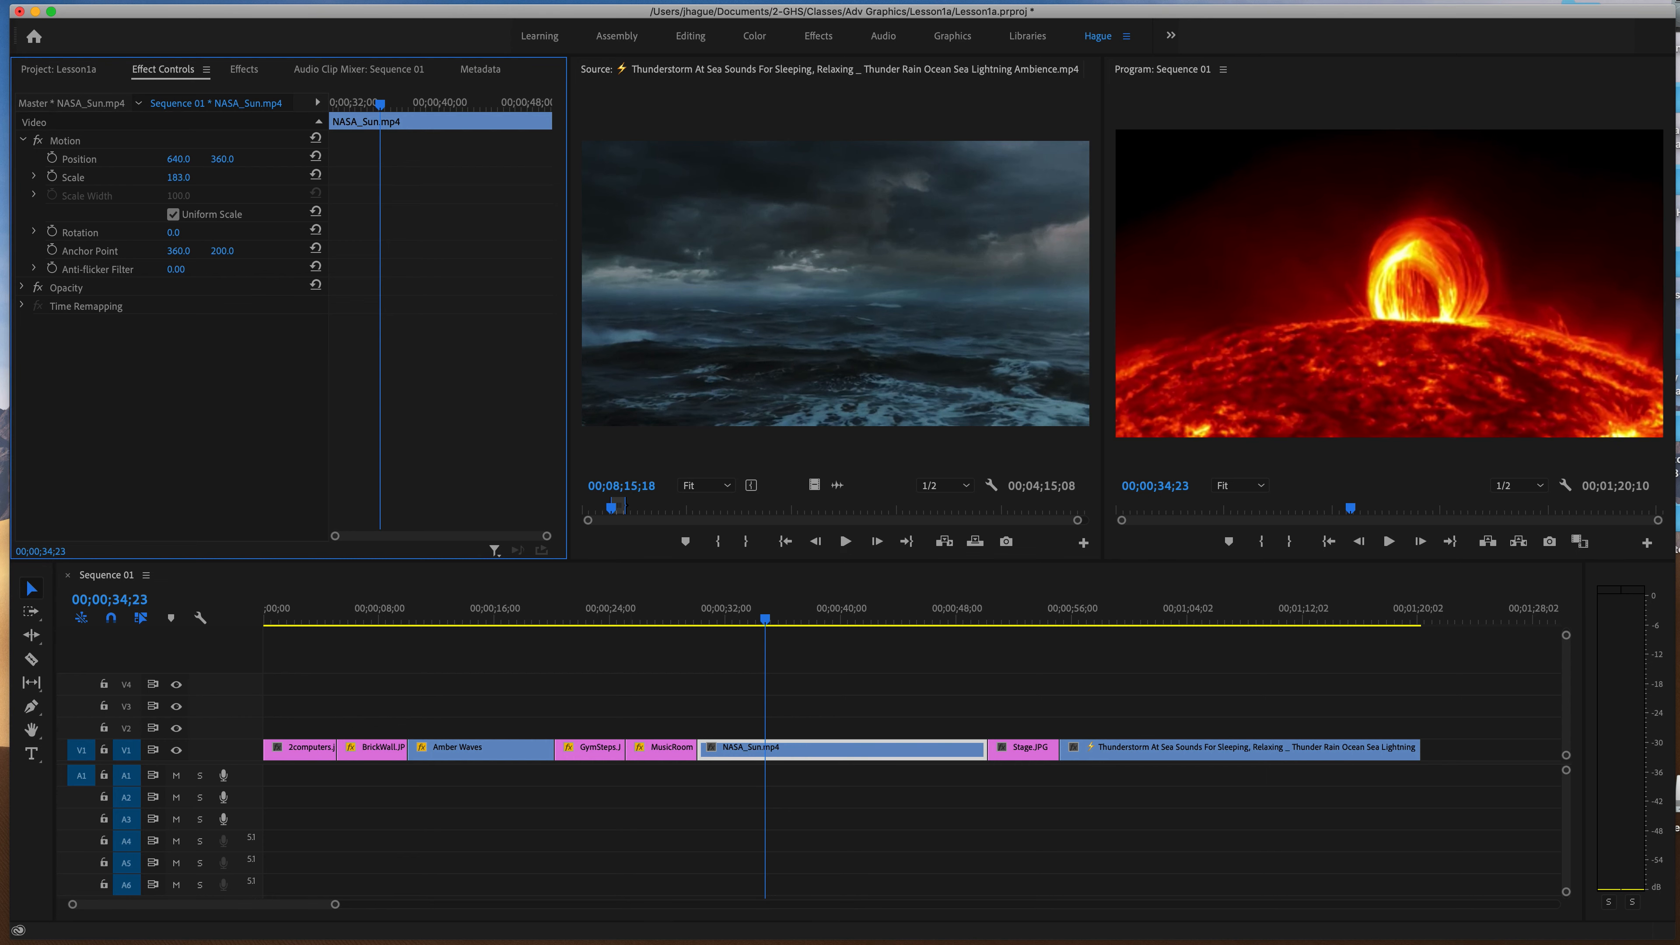
# Set the Motion Scale of Stage.JPG to 36, checking it at 00;00;52;07.
pyautogui.click(1016, 612)
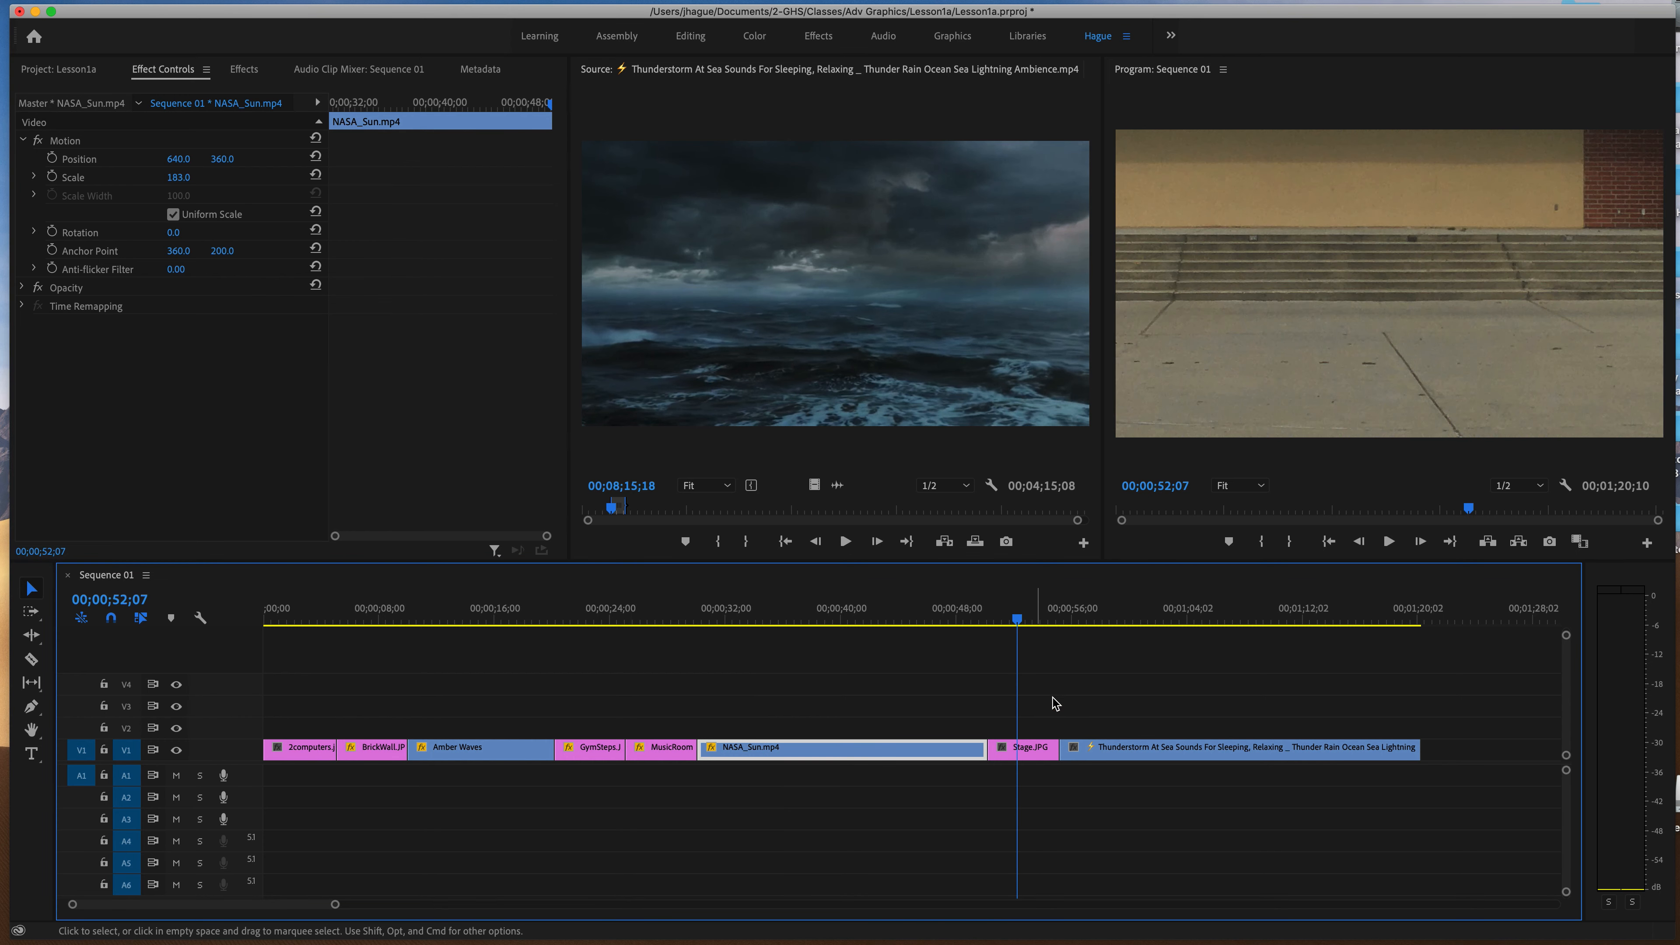
pyautogui.click(1039, 752)
pyautogui.moveTo(177, 186); pyautogui.dragTo(136, 185)
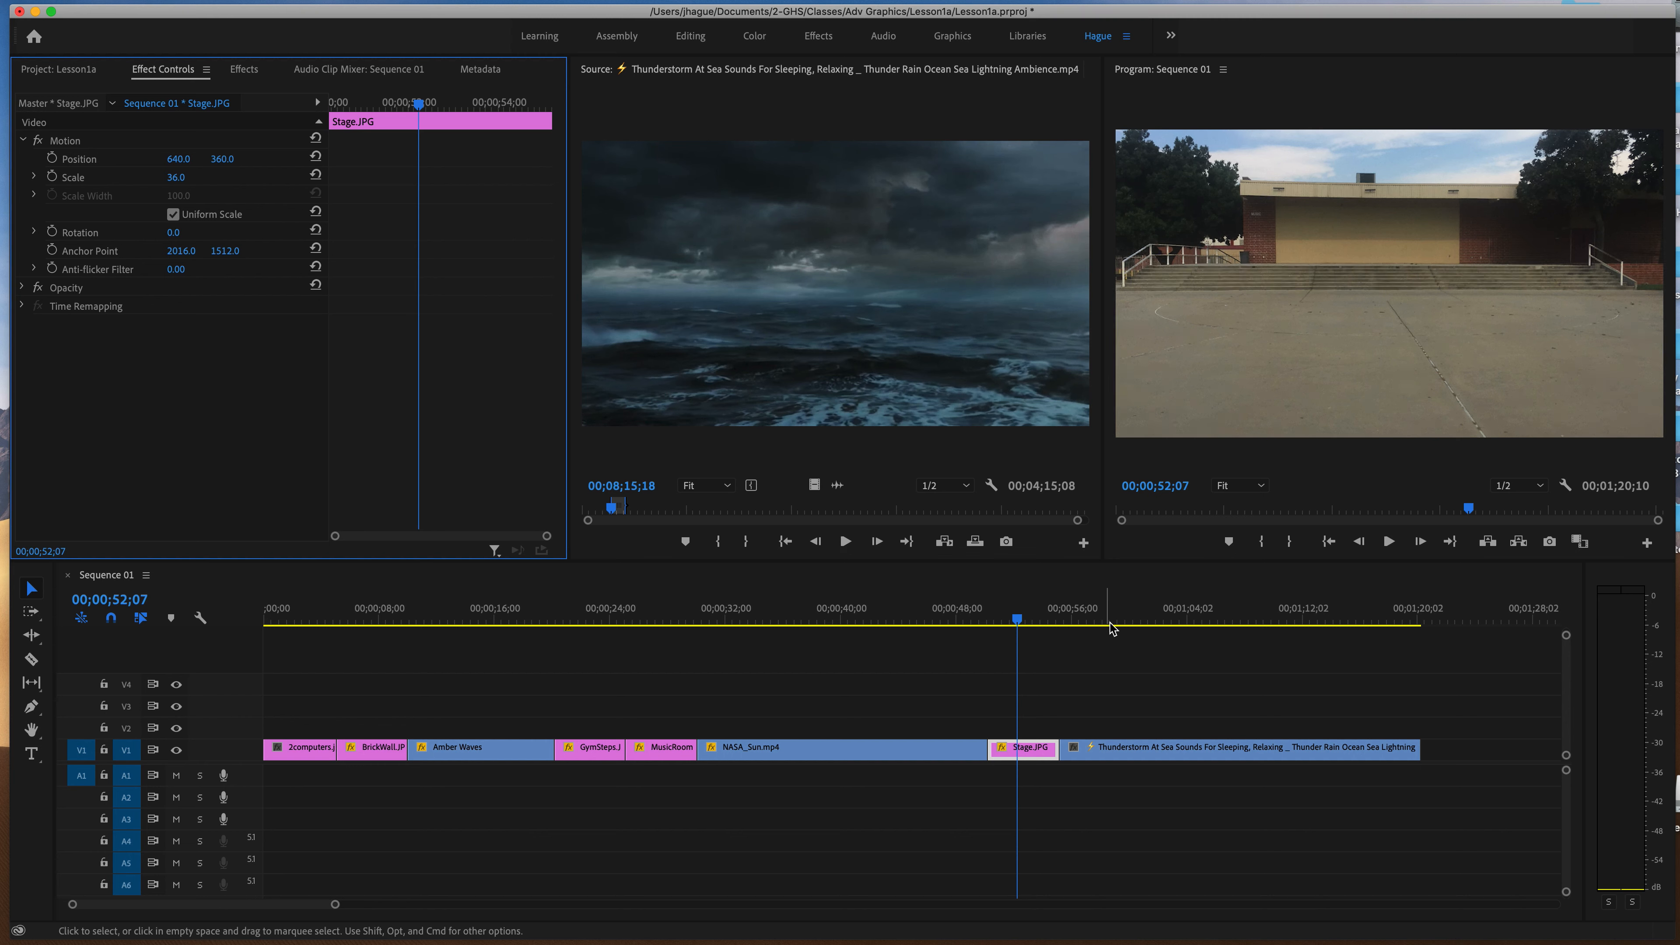
# Set the Motion Scale of the Thunderstorm clip on V1 to 185, checking it at 00;00;59;04.
pyautogui.click(1115, 625)
pyautogui.click(1167, 754)
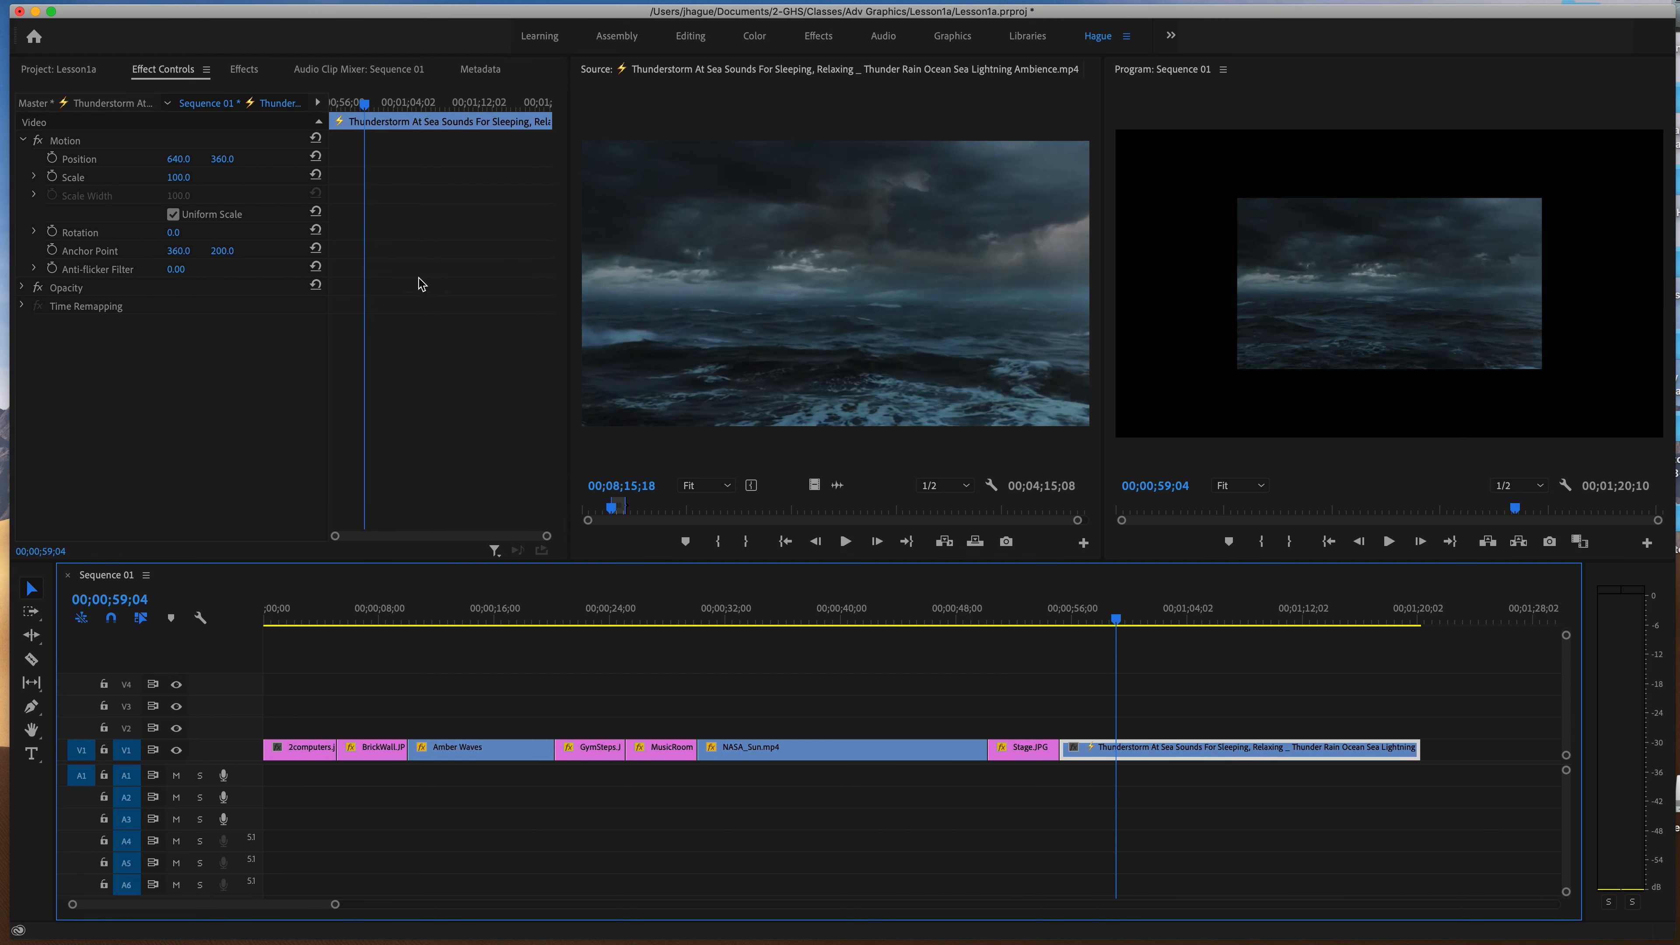
pyautogui.moveTo(188, 185); pyautogui.dragTo(244, 186)
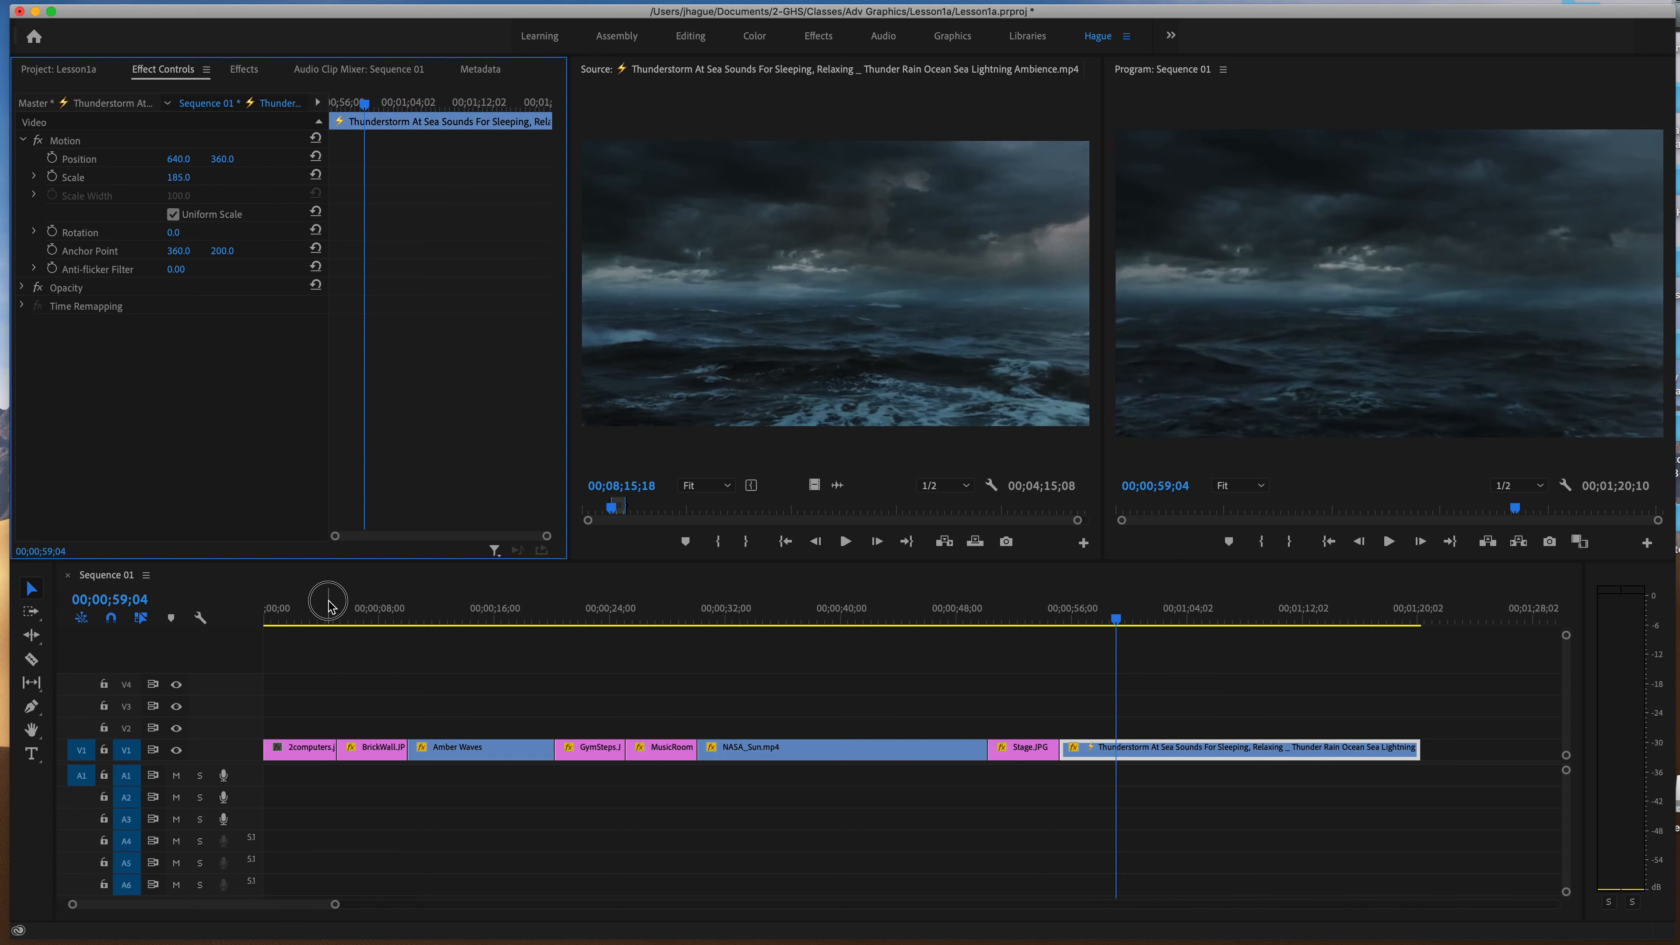
# Play back the first part of the sequence to check the scaled clips and return the playhead to the start.
pyautogui.click(329, 603)
pyautogui.press('space')
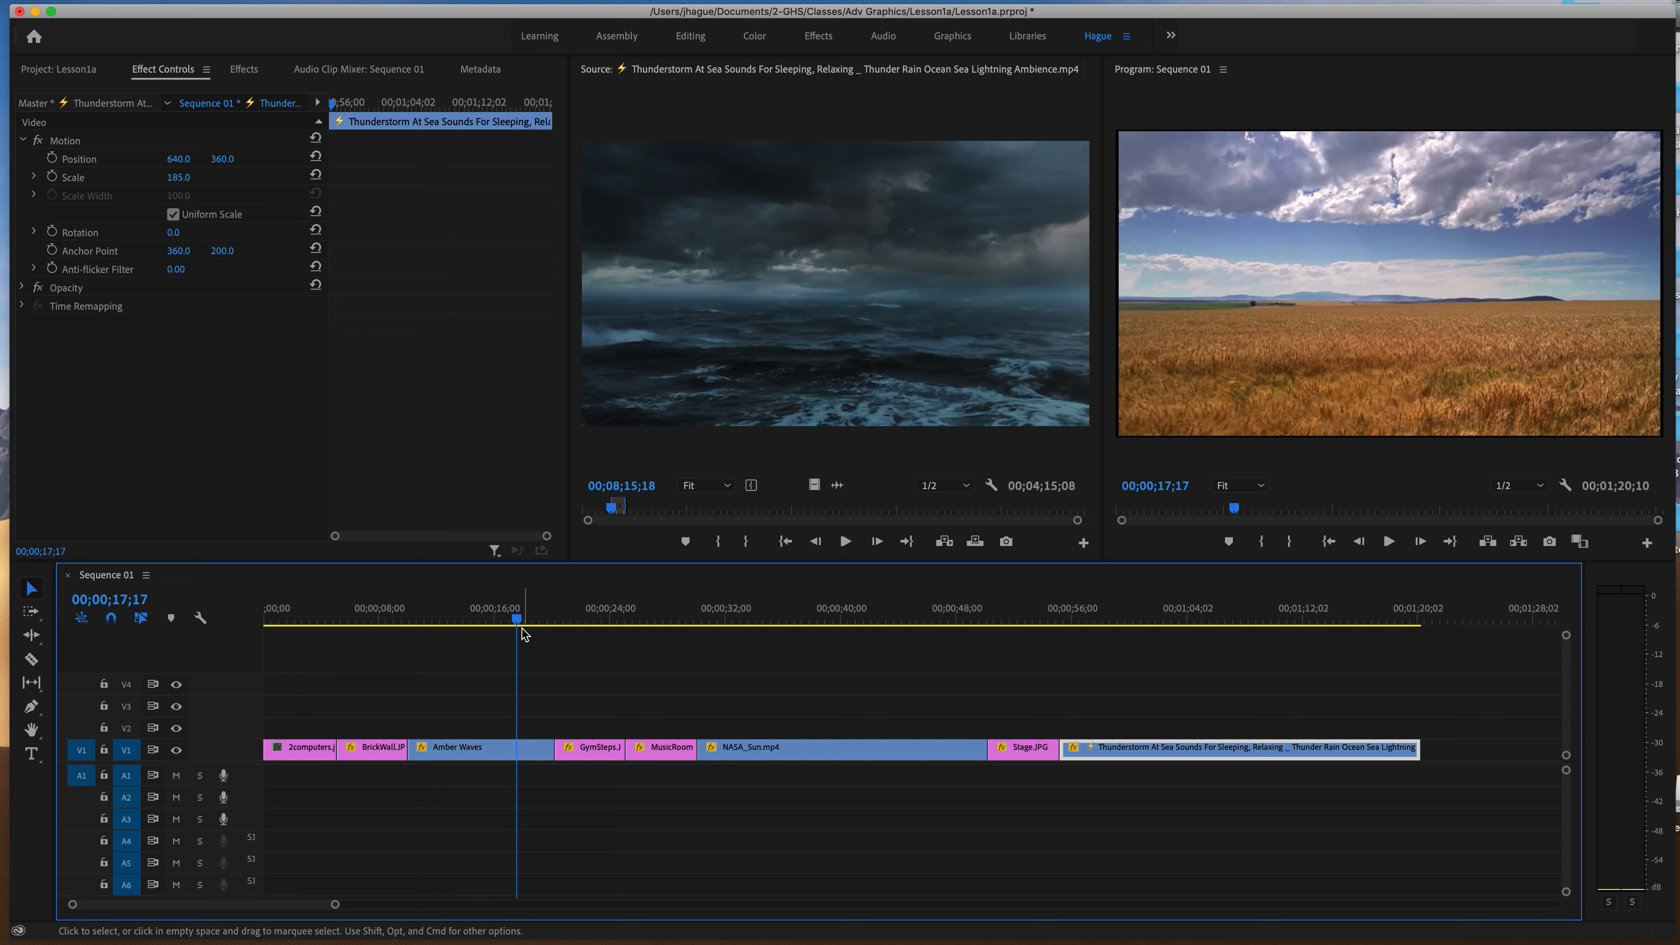
pyautogui.press('Home')
# Open the Fleetwood Mac clip in the Source Monitor and place only its audio on A1 at the sequence start.
pyautogui.click(59, 68)
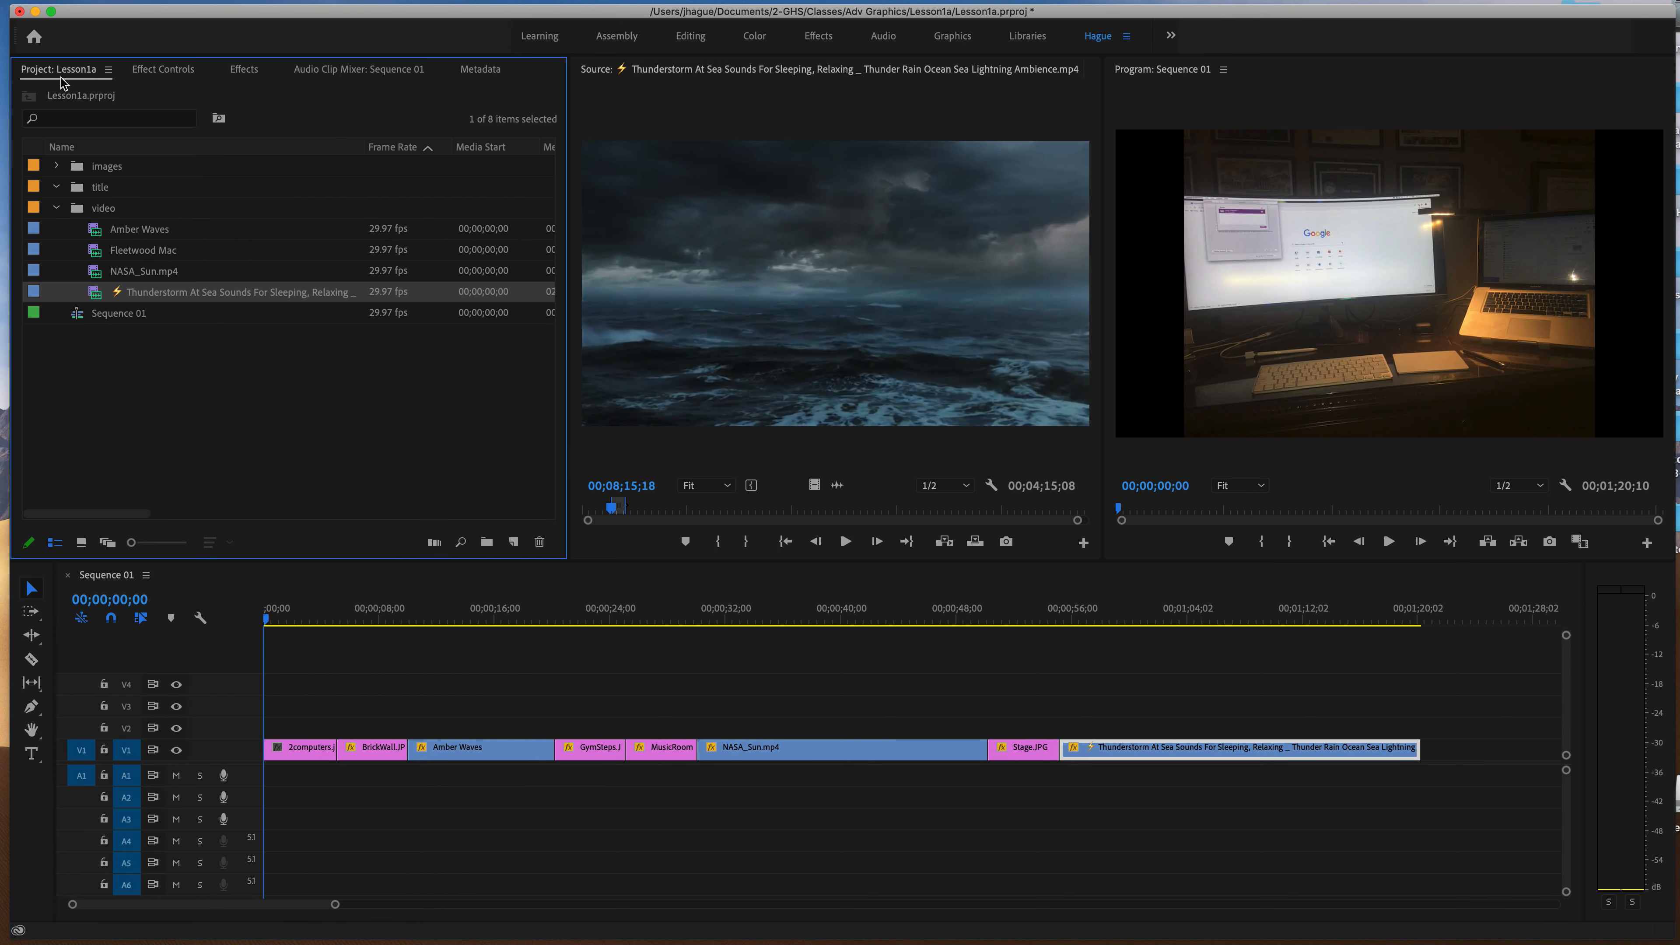
pyautogui.doubleClick(96, 257)
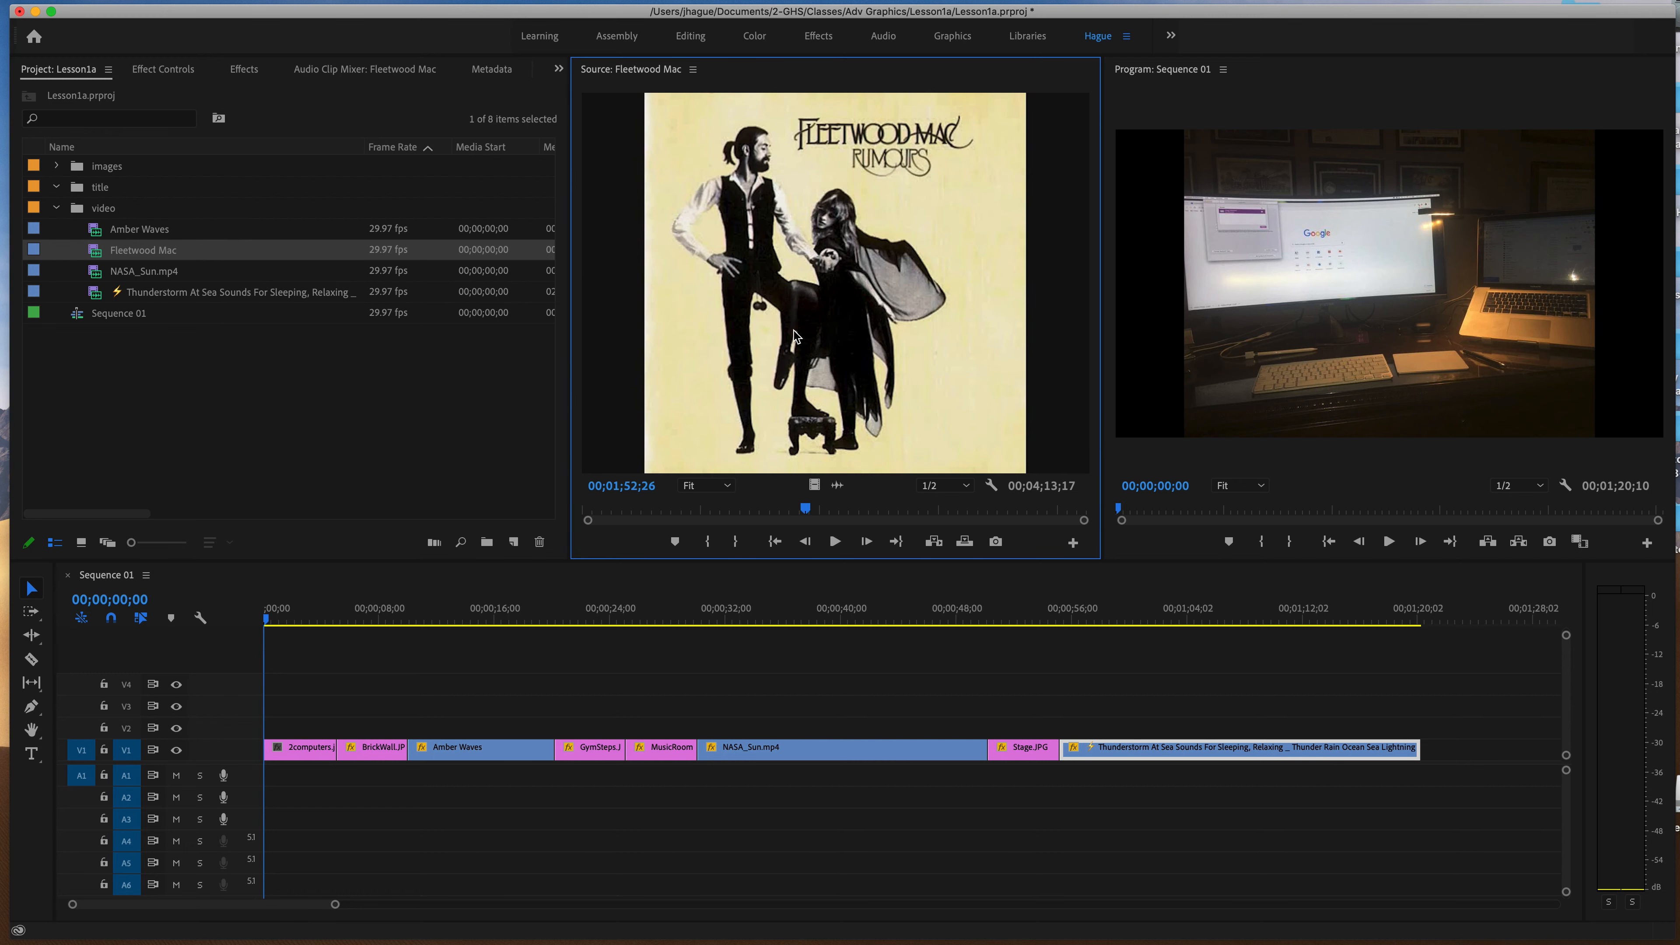
pyautogui.press('j')
pyautogui.moveTo(838, 485); pyautogui.dragTo(265, 778)
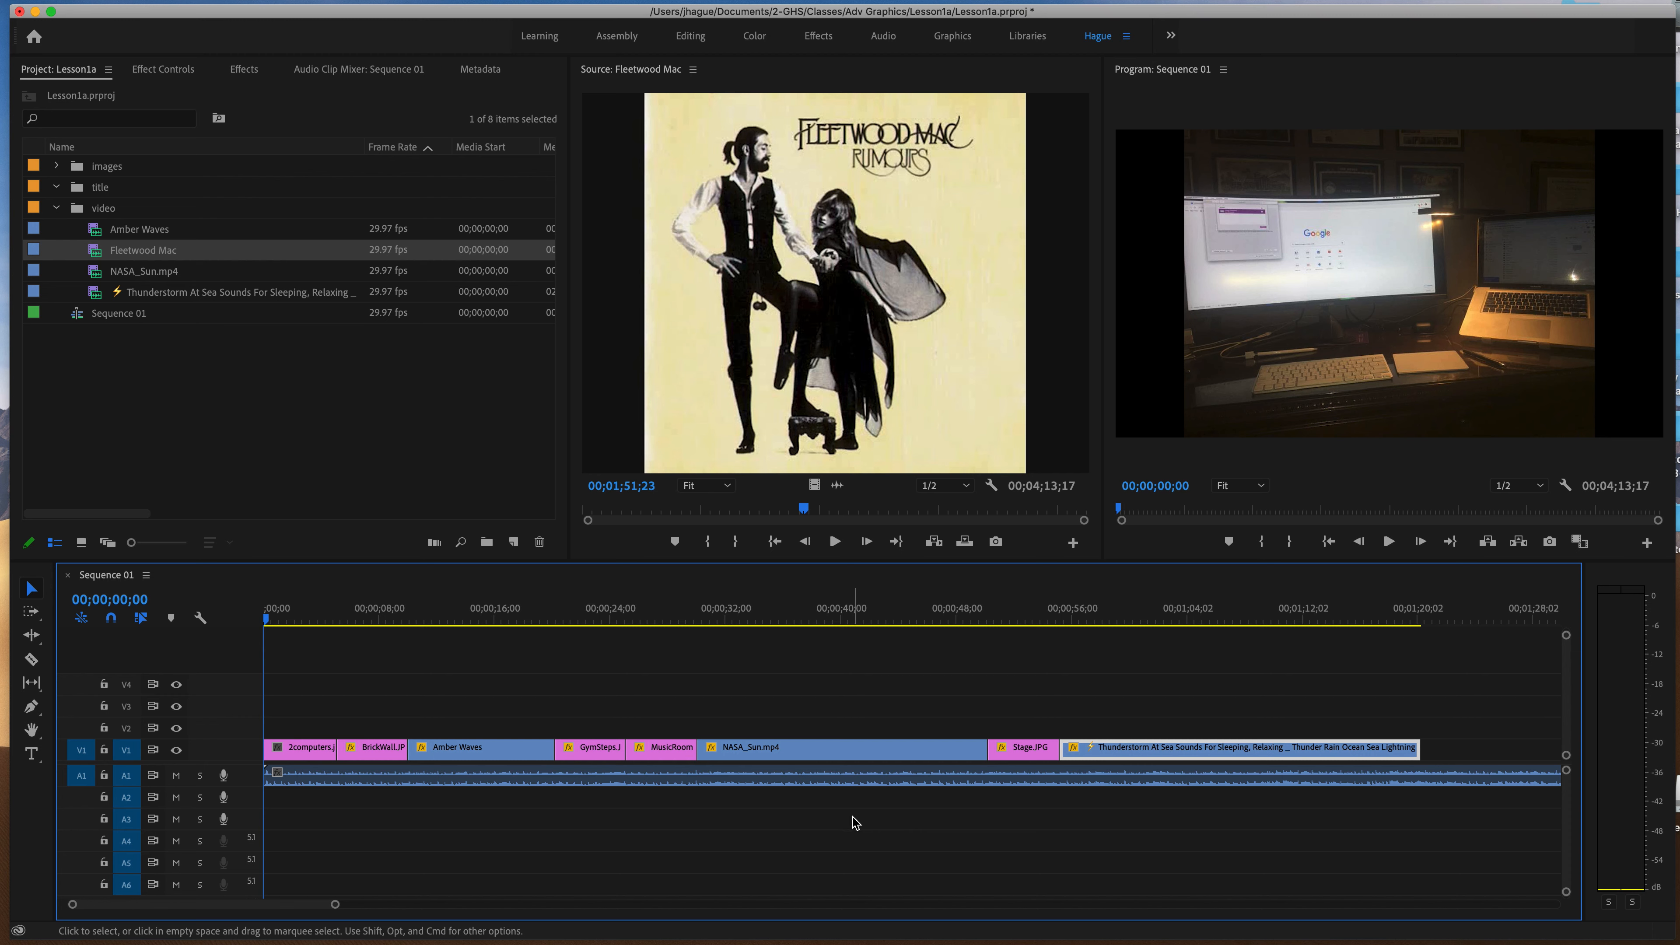
# Play the sequence from the start with the music, skipping ahead from NASA_Sun.mp4 to the later clips.
pyautogui.press('space')
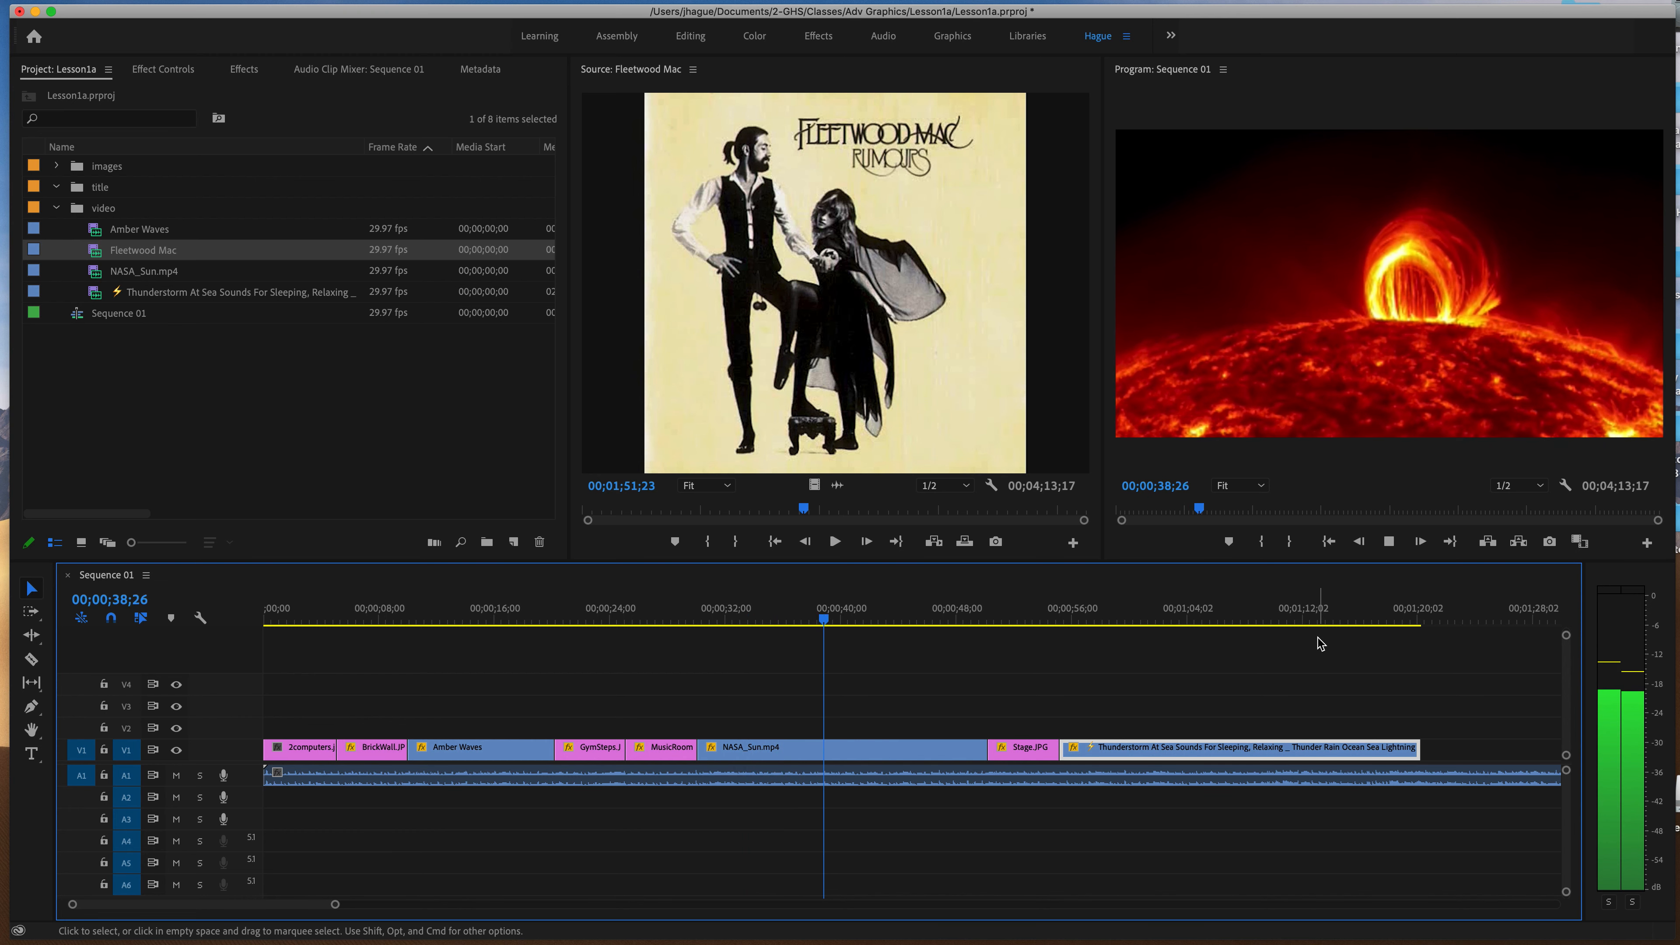
pyautogui.press('space')
pyautogui.hscroll(2, 1297, 642)
pyautogui.moveTo(798, 618); pyautogui.dragTo(1004, 634)
pyautogui.press('space')
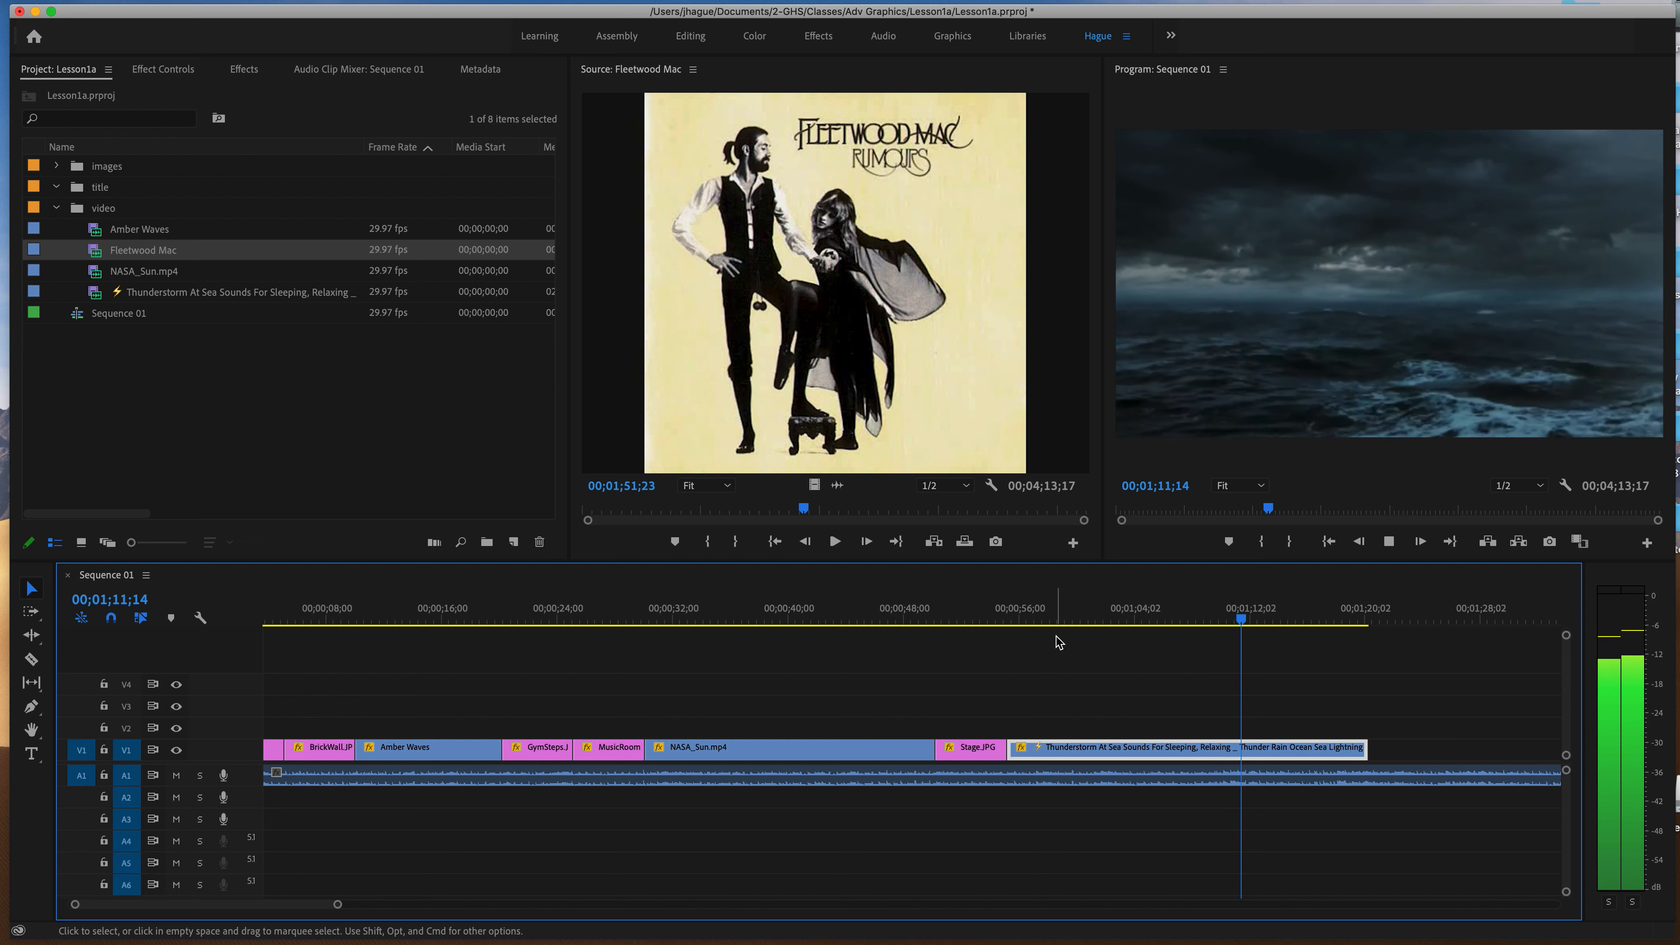
# Replay the Thunderstorm section against the music and park the playhead on the lightning strike at 00;01;08;07.
pyautogui.scroll(-5, 1056, 637)
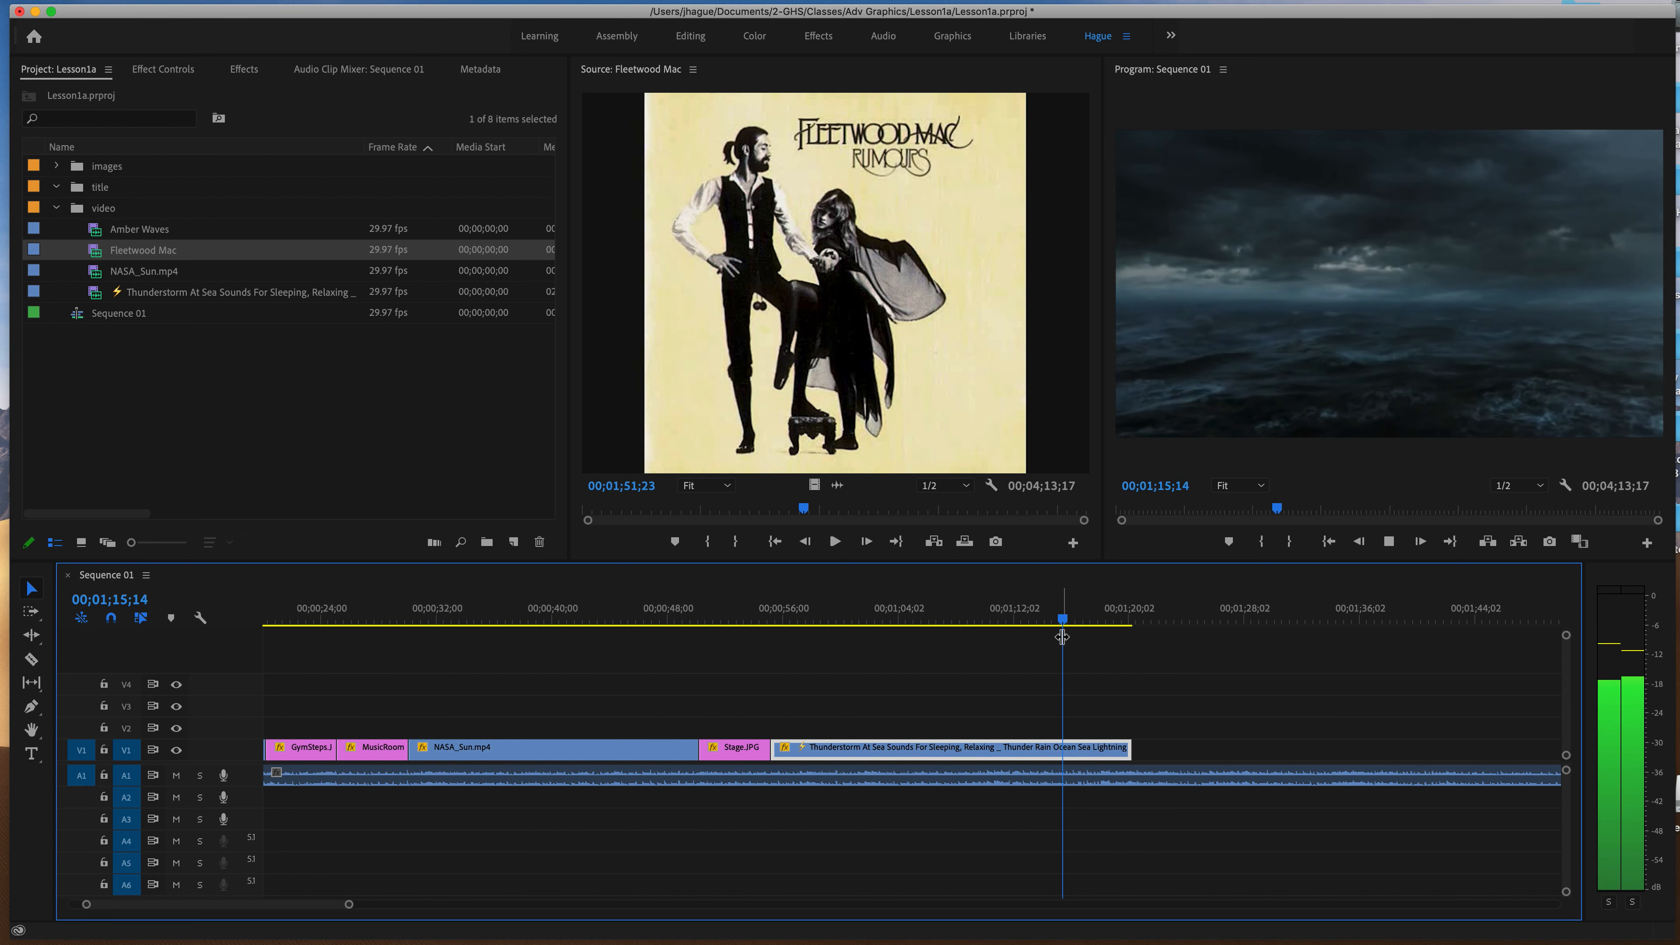
pyautogui.click(1029, 622)
pyautogui.moveTo(1029, 625); pyautogui.dragTo(891, 625)
pyautogui.press('space')
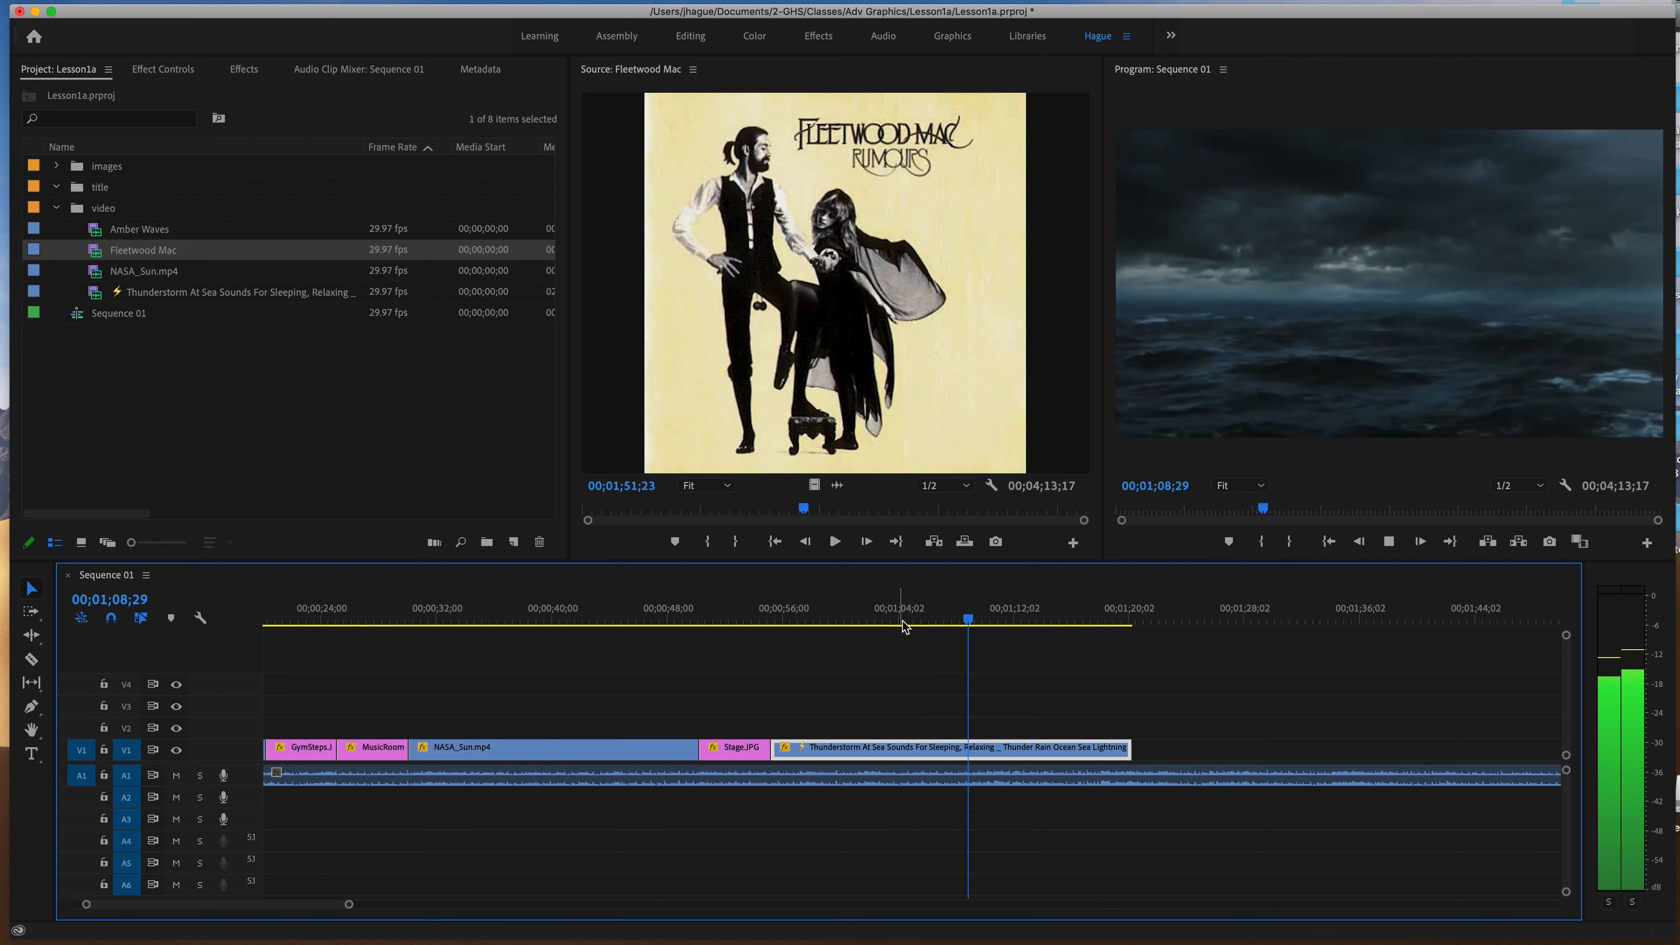
pyautogui.press('space')
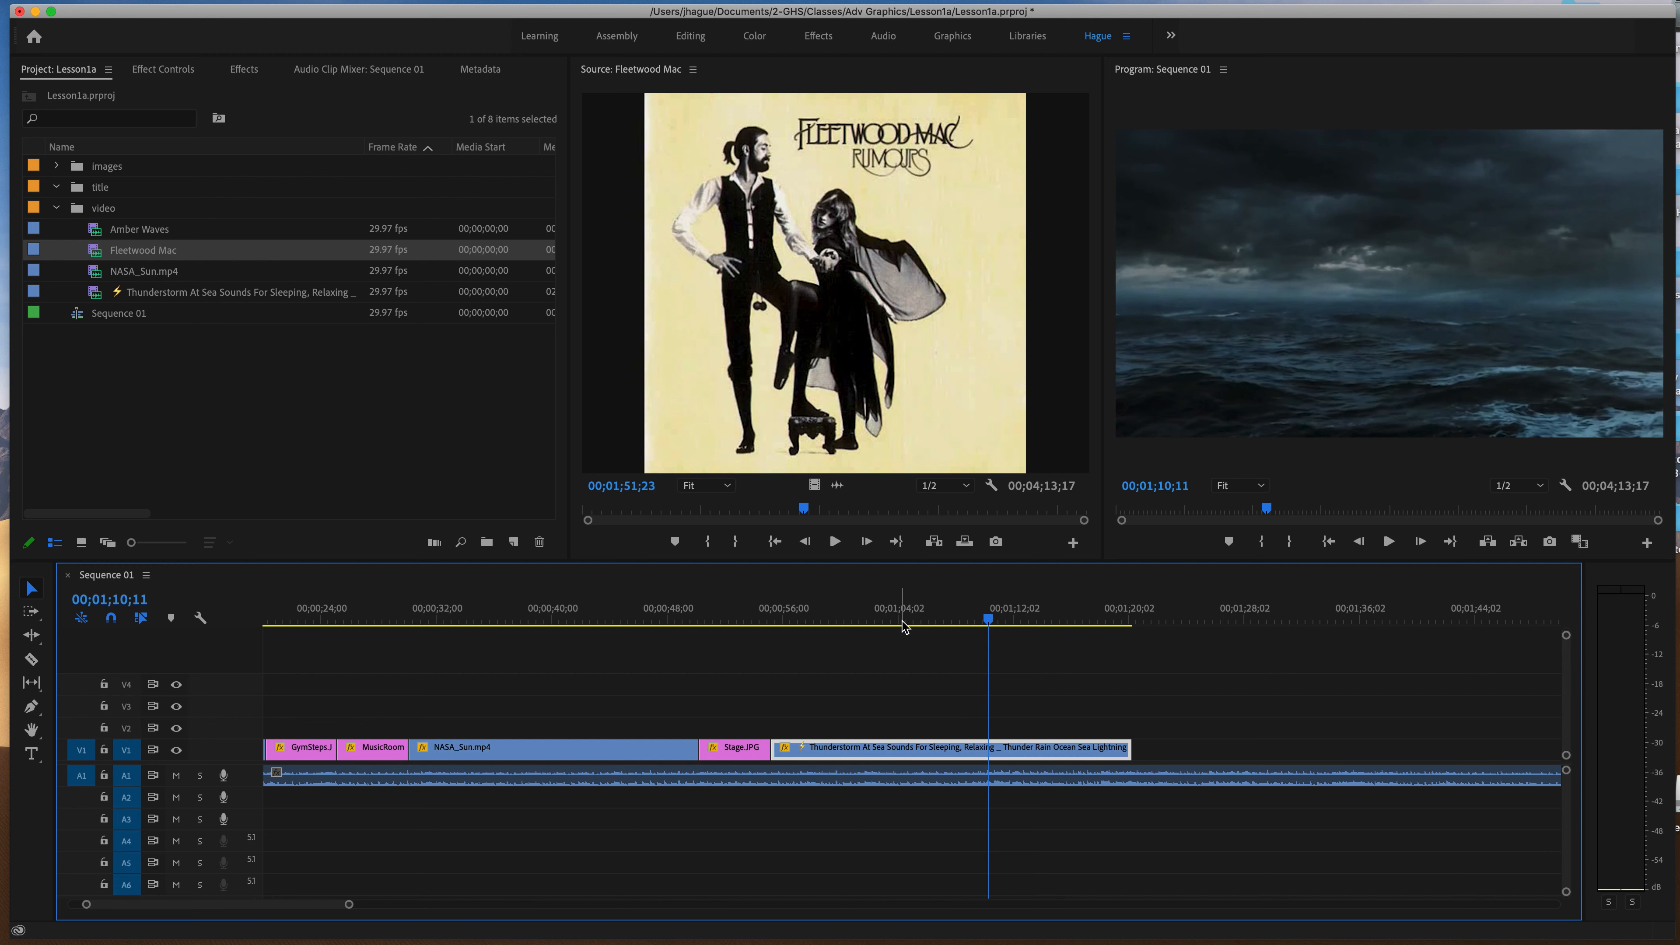
pyautogui.click(960, 622)
pyautogui.moveTo(961, 620); pyautogui.dragTo(958, 620)
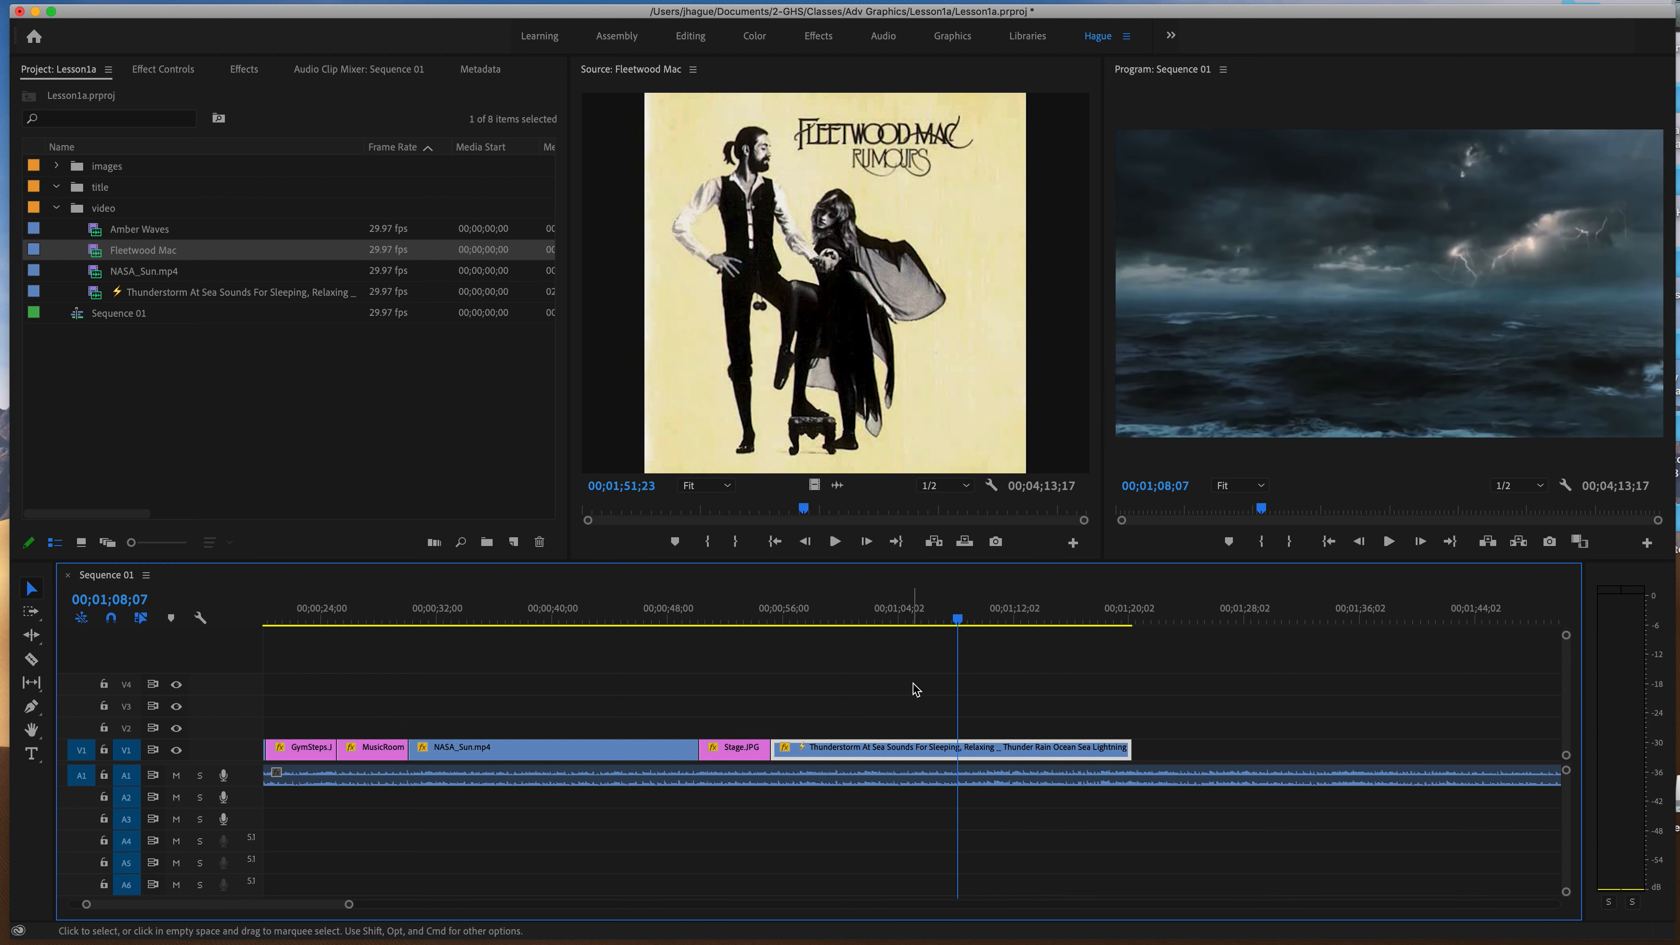
# Ripple-extend the end of Stage.JPG on V1 by about 3 seconds, moving the Thunderstorm clip along, and play from 00;00;56;03.
pyautogui.moveTo(775, 747); pyautogui.dragTo(818, 750)
pyautogui.click(785, 608)
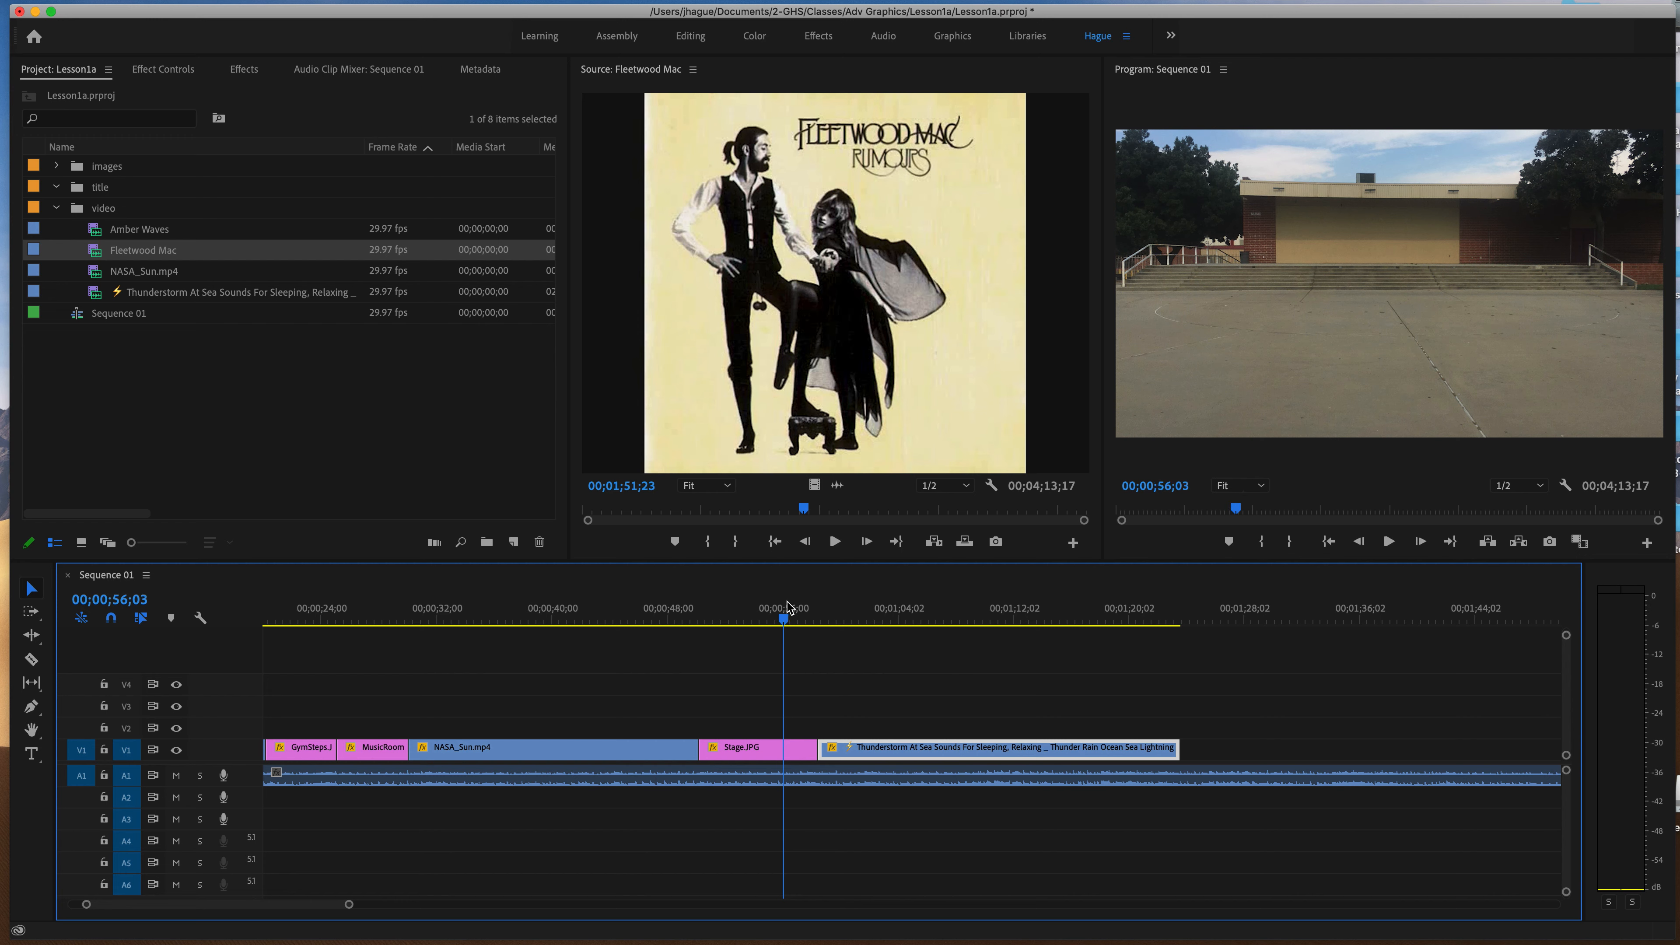
pyautogui.press('space')
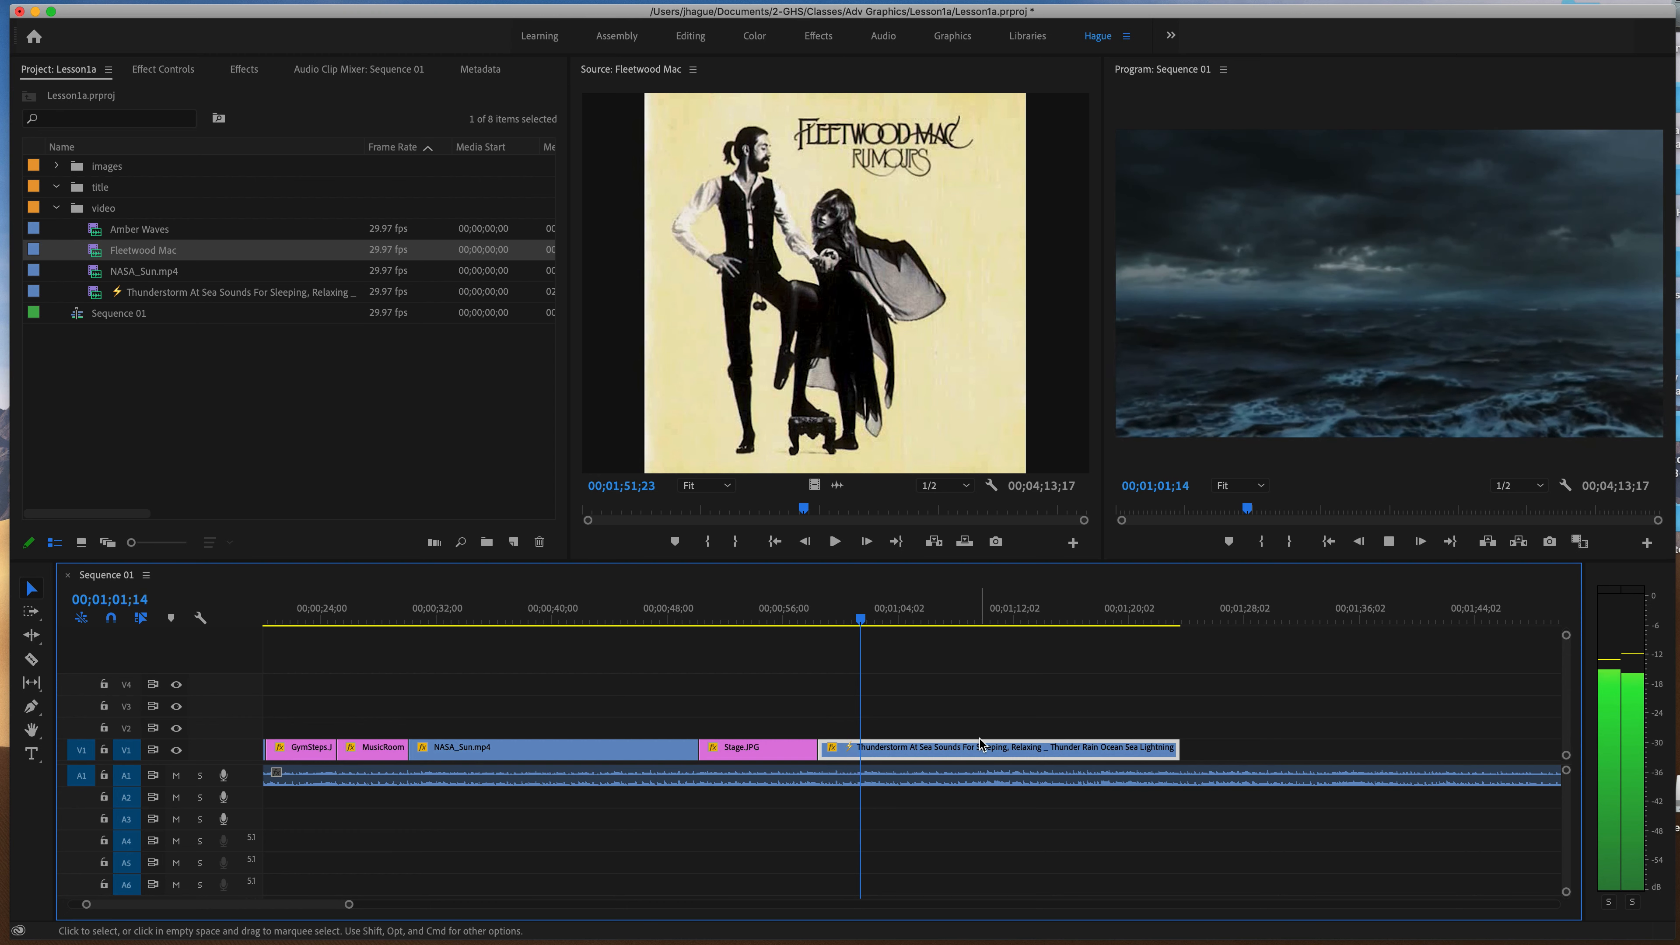
pyautogui.hscroll(-1, 982, 746)
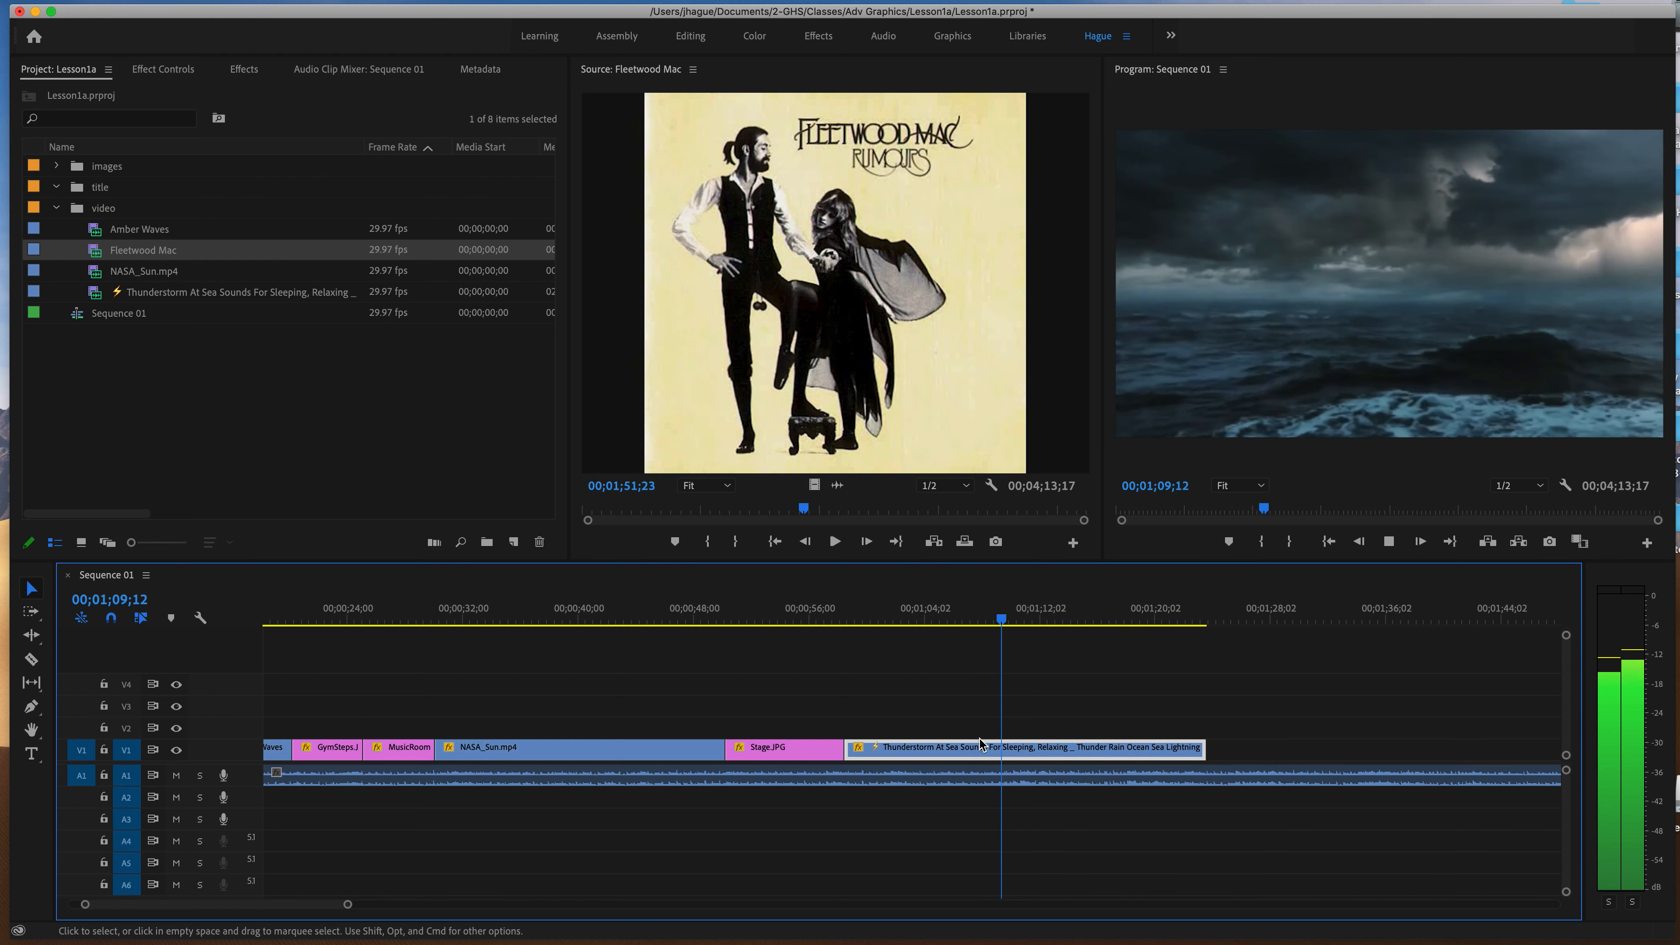
# Stop at 00;01;10;14, trim and move the Thunderstorm clip to start there, and shift and lengthen Stage.JPG to meet it.
pyautogui.press('space')
pyautogui.moveTo(908, 754); pyautogui.dragTo(1089, 759)
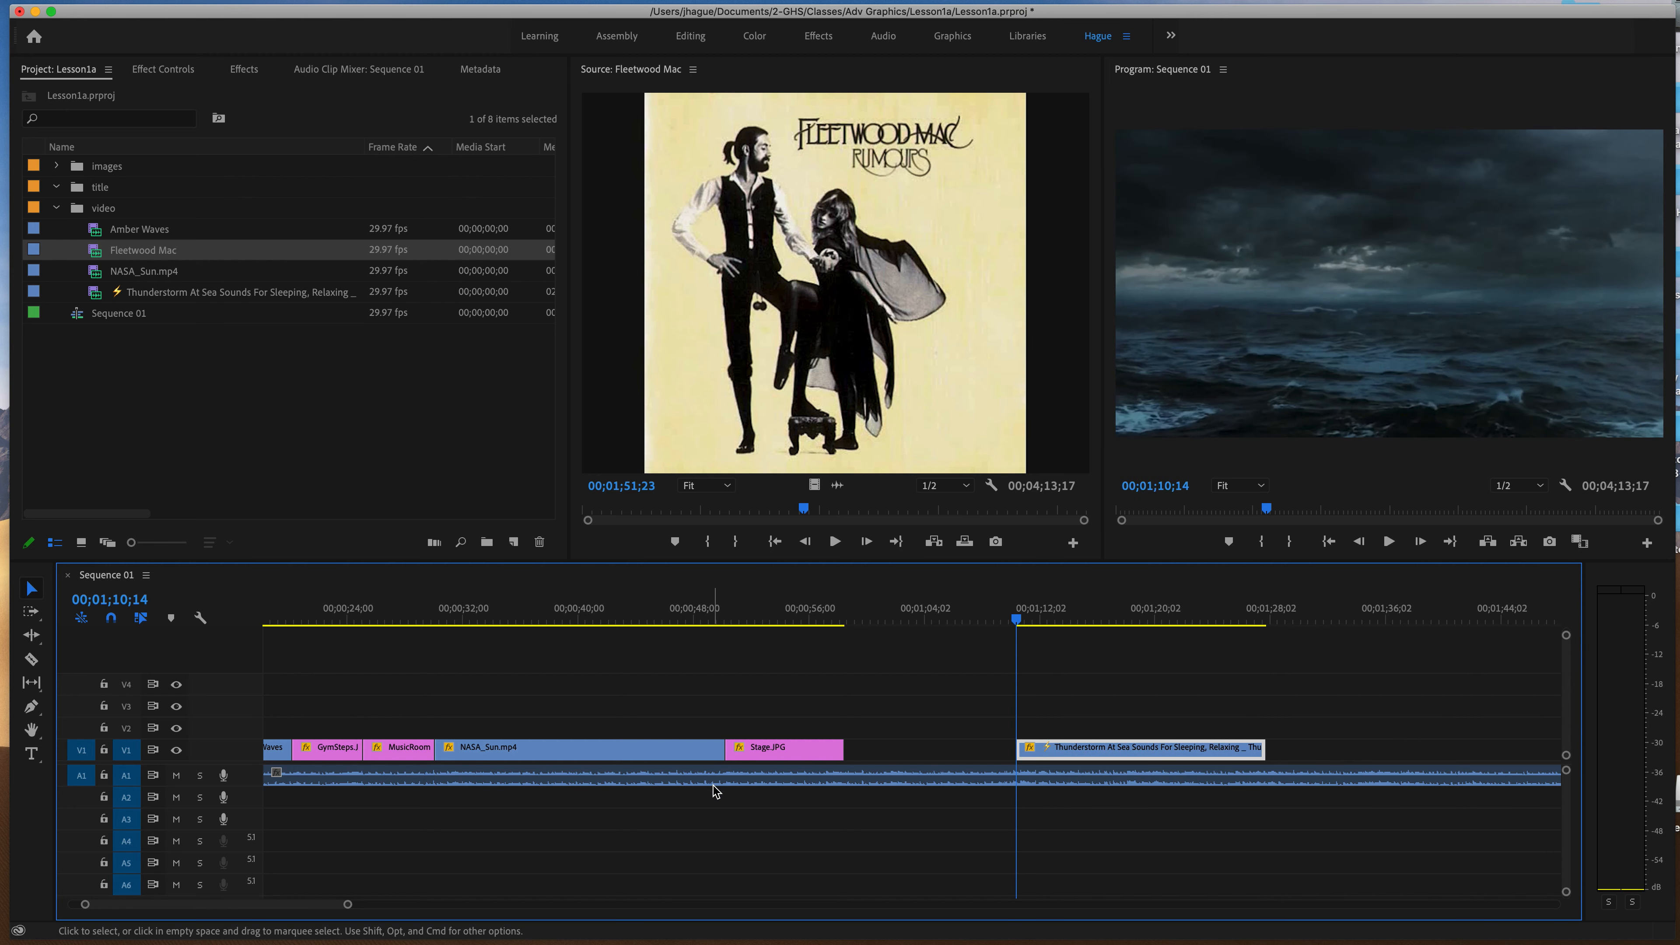
pyautogui.moveTo(846, 753); pyautogui.dragTo(938, 753)
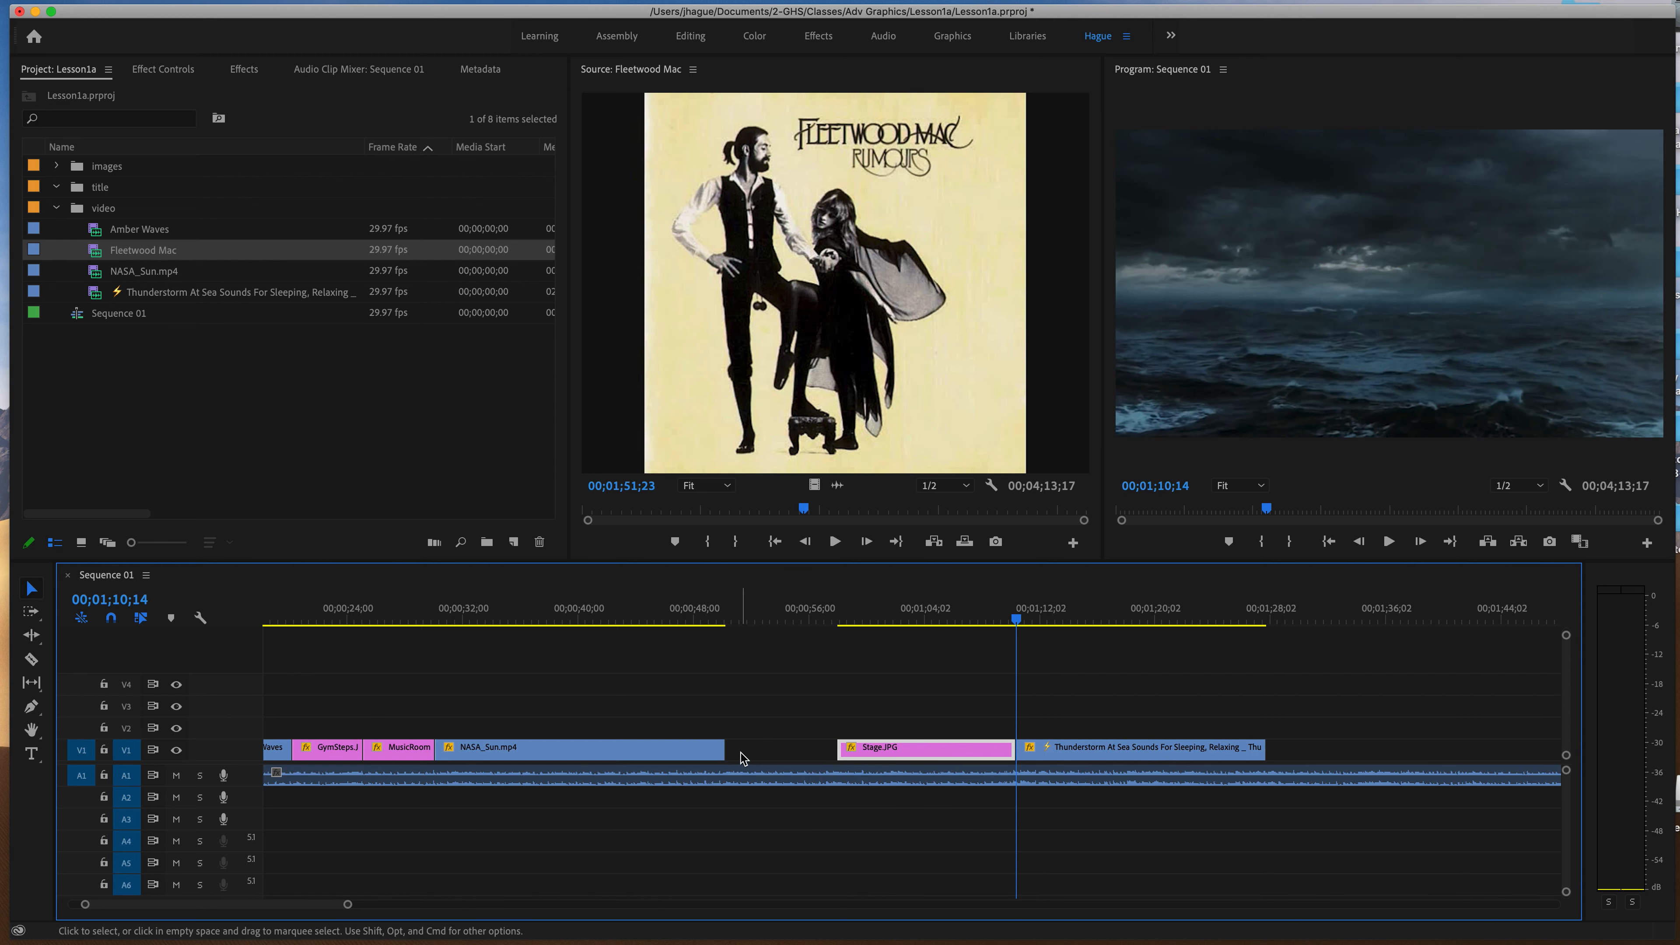
# Shift NASA_Sun.mp4 up to Stage.JPG, then move and lengthen MusicRoomCorner.JPG and extend GymSteps.JPG to close the V1 gaps.
pyautogui.moveTo(658, 755); pyautogui.dragTo(771, 757)
pyautogui.moveTo(430, 751); pyautogui.dragTo(521, 756)
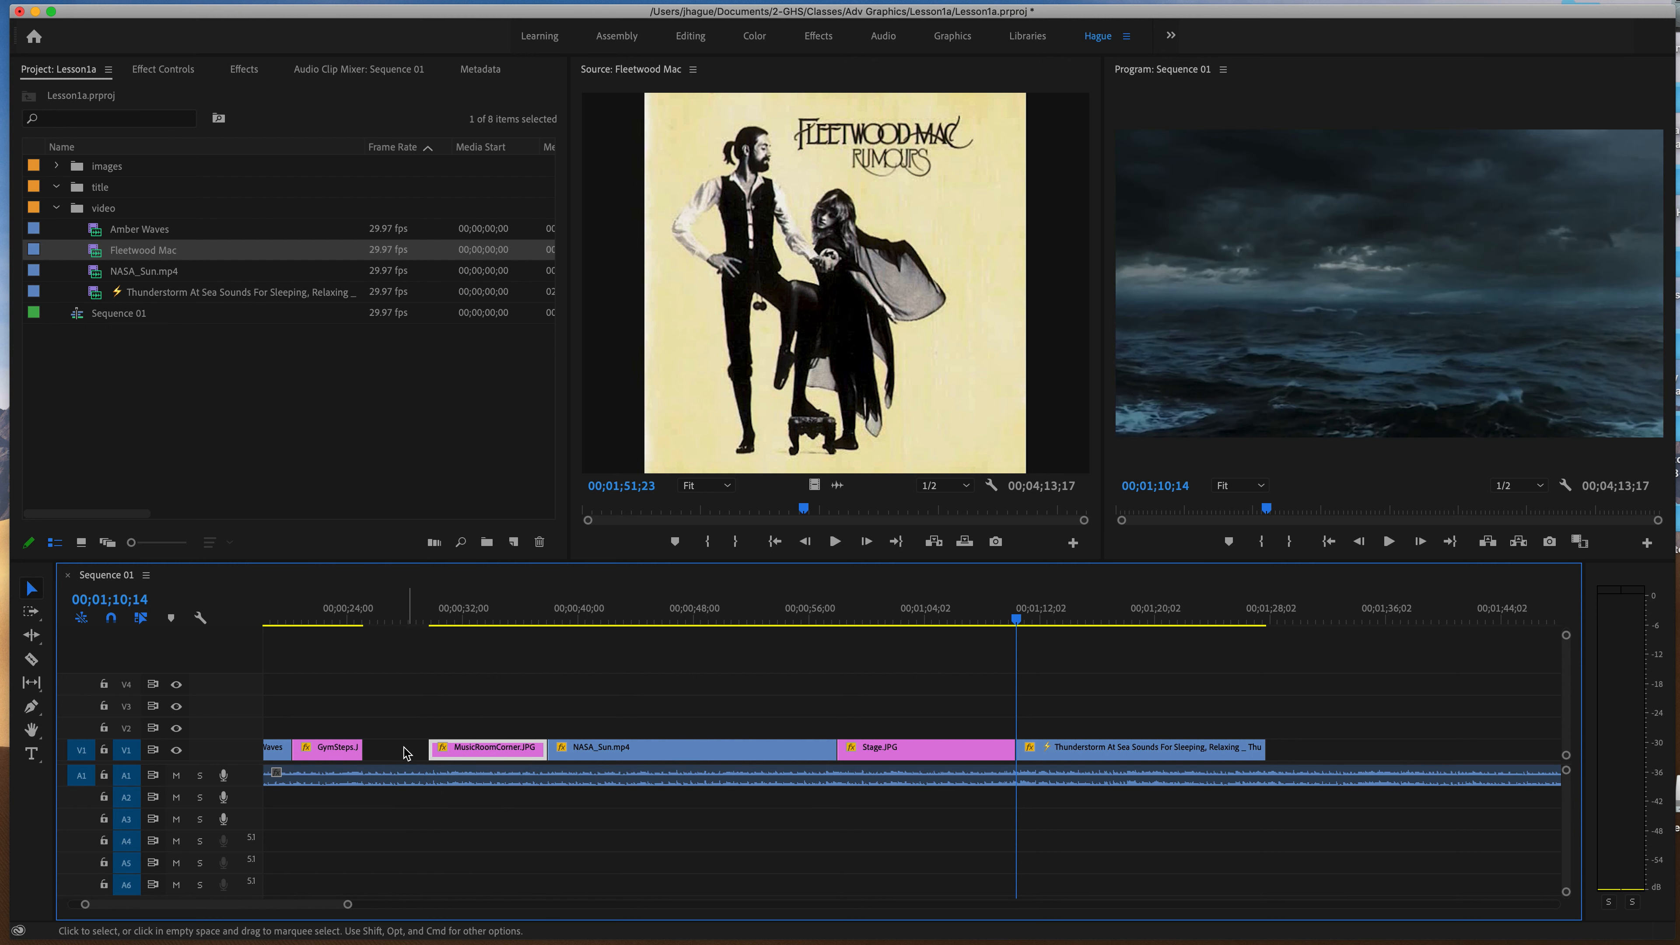
pyautogui.moveTo(374, 754); pyautogui.dragTo(429, 753)
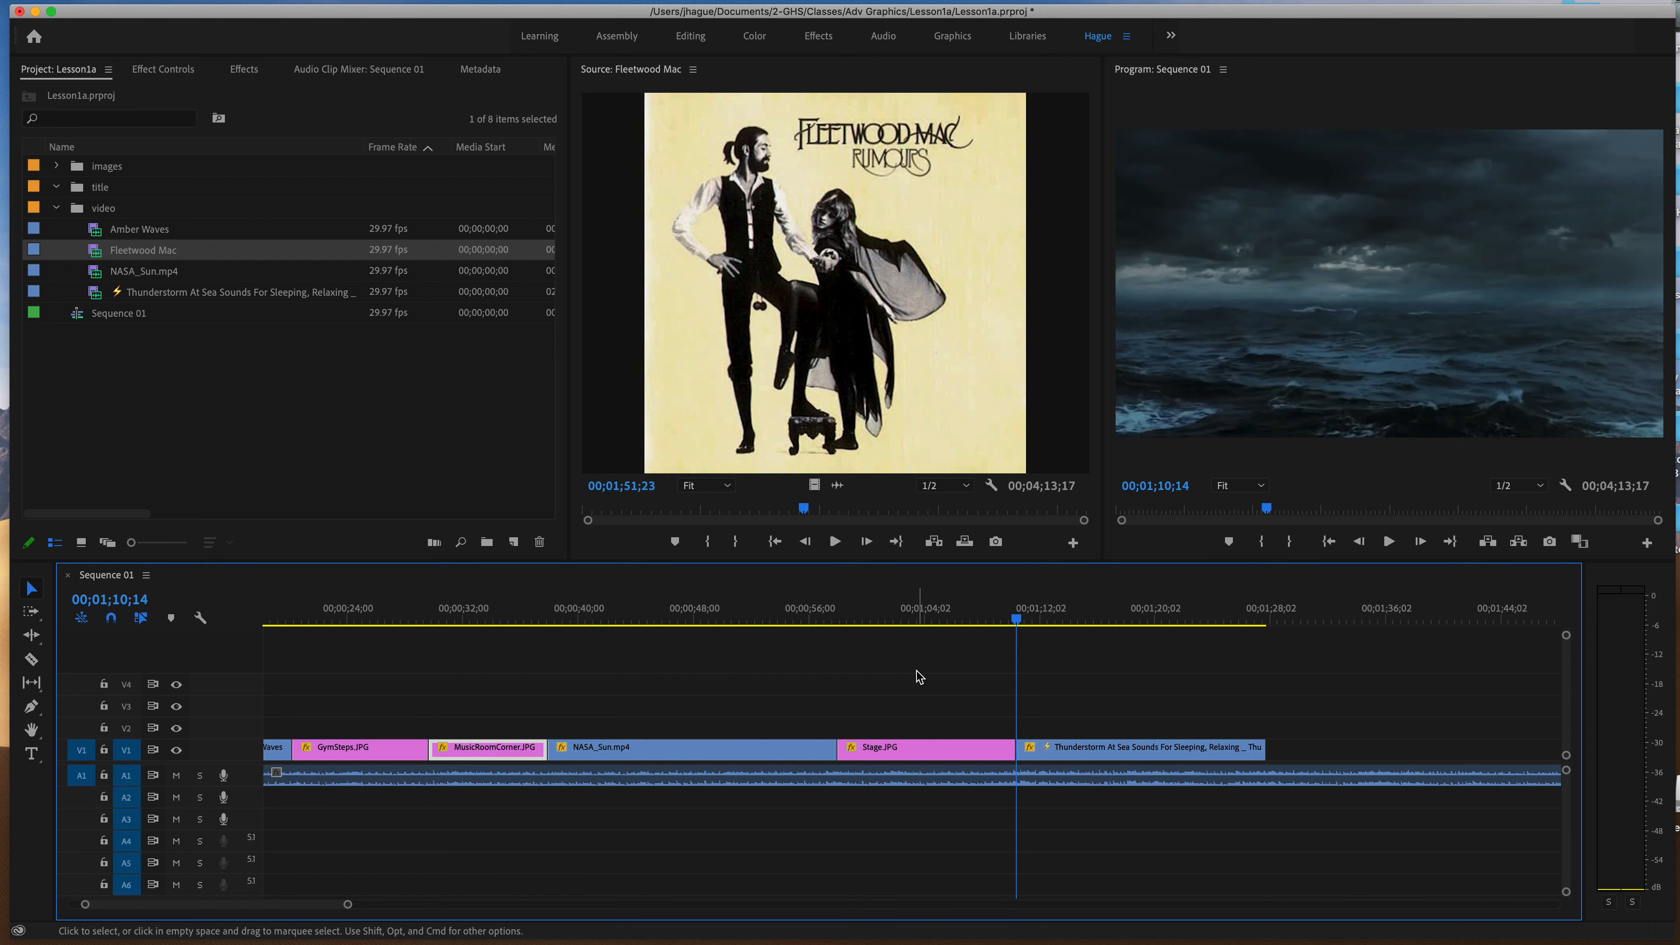
# Play the transition from Stage.JPG to the Thunderstorm clip to check its timing against the music.
pyautogui.click(898, 620)
pyautogui.press('space')
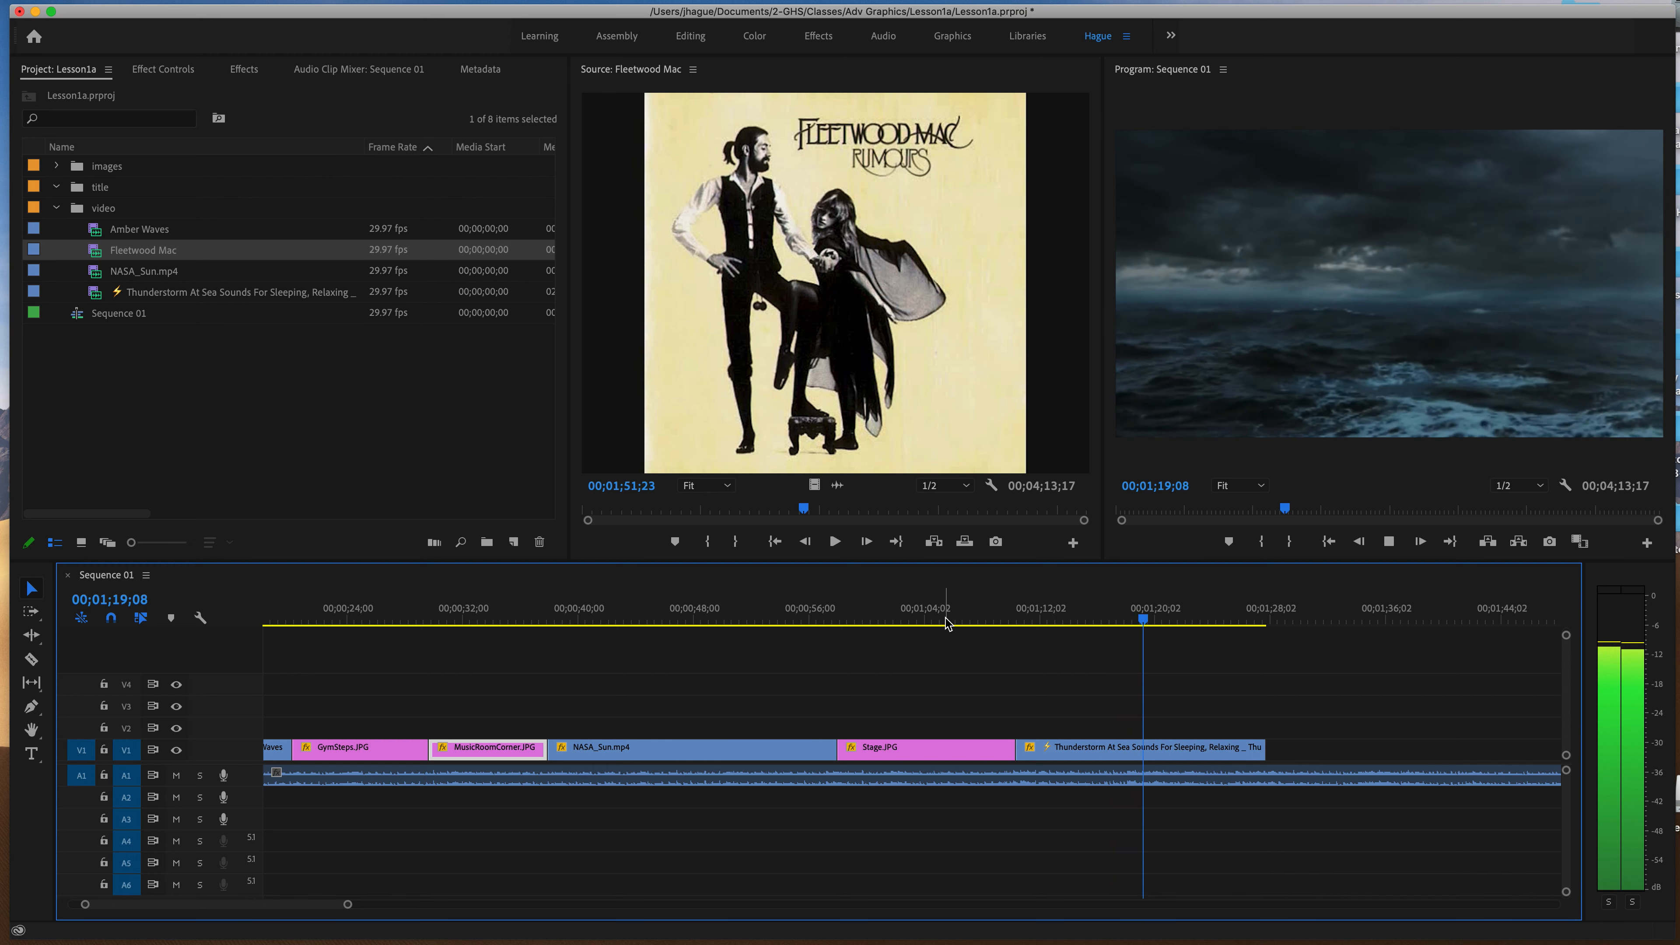
pyautogui.press('space')
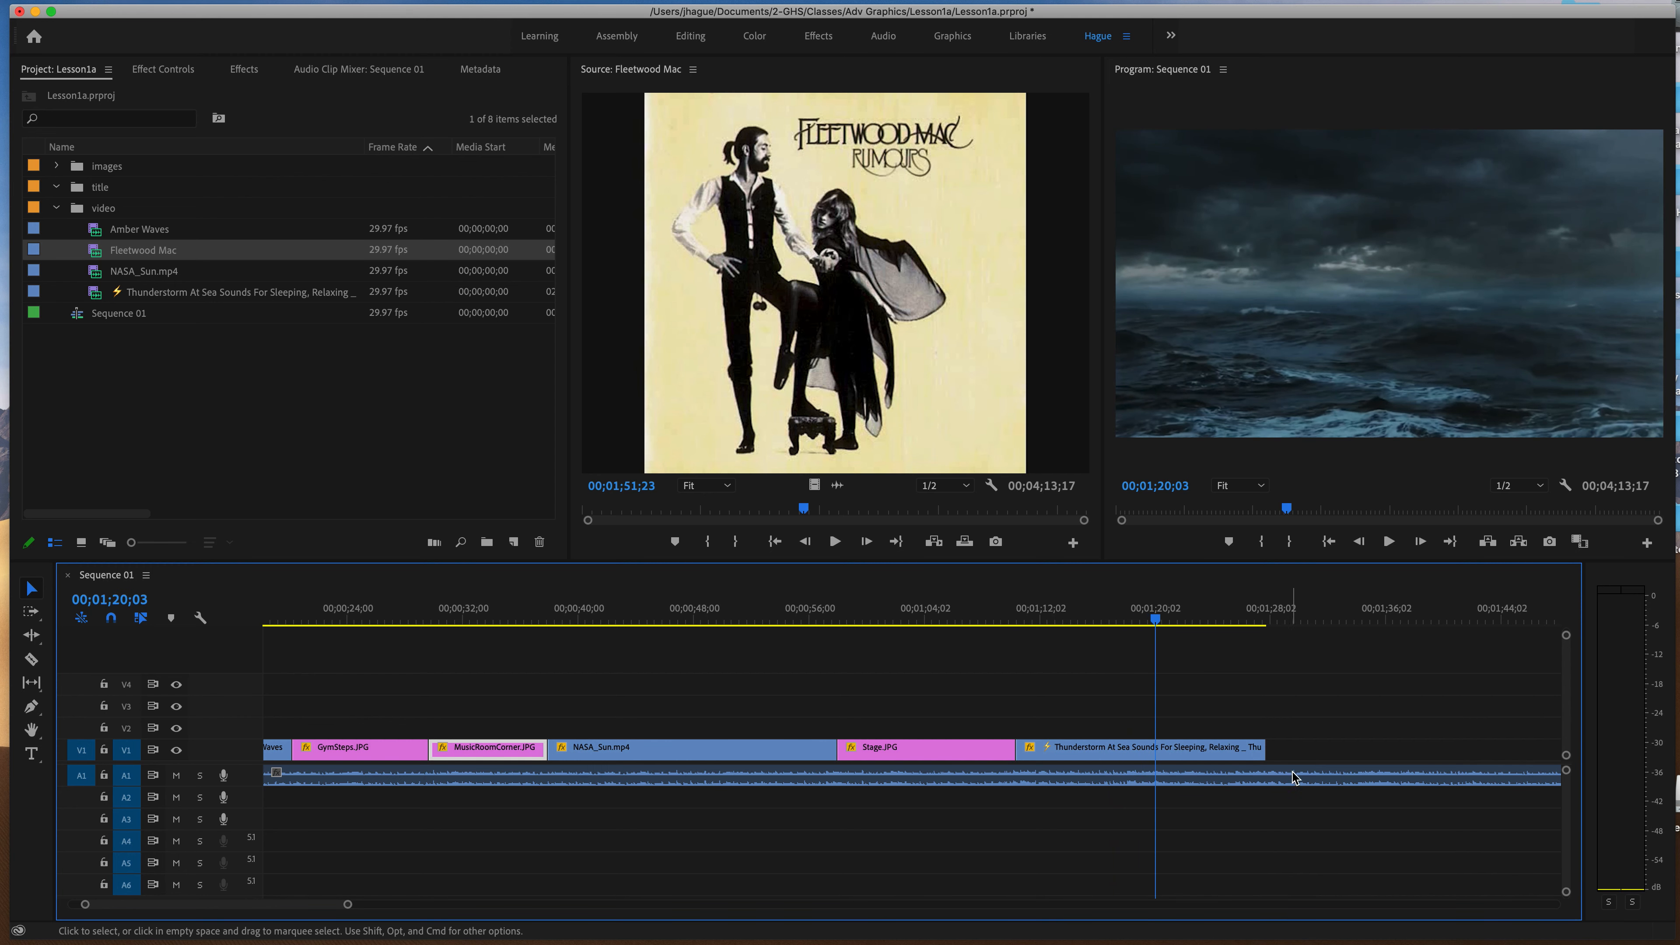
# Cut the Fleetwood Mac audio on A1 at the end of the Thunderstorm clip and delete the excess after it.
pyautogui.moveTo(289, 907); pyautogui.dragTo(307, 903)
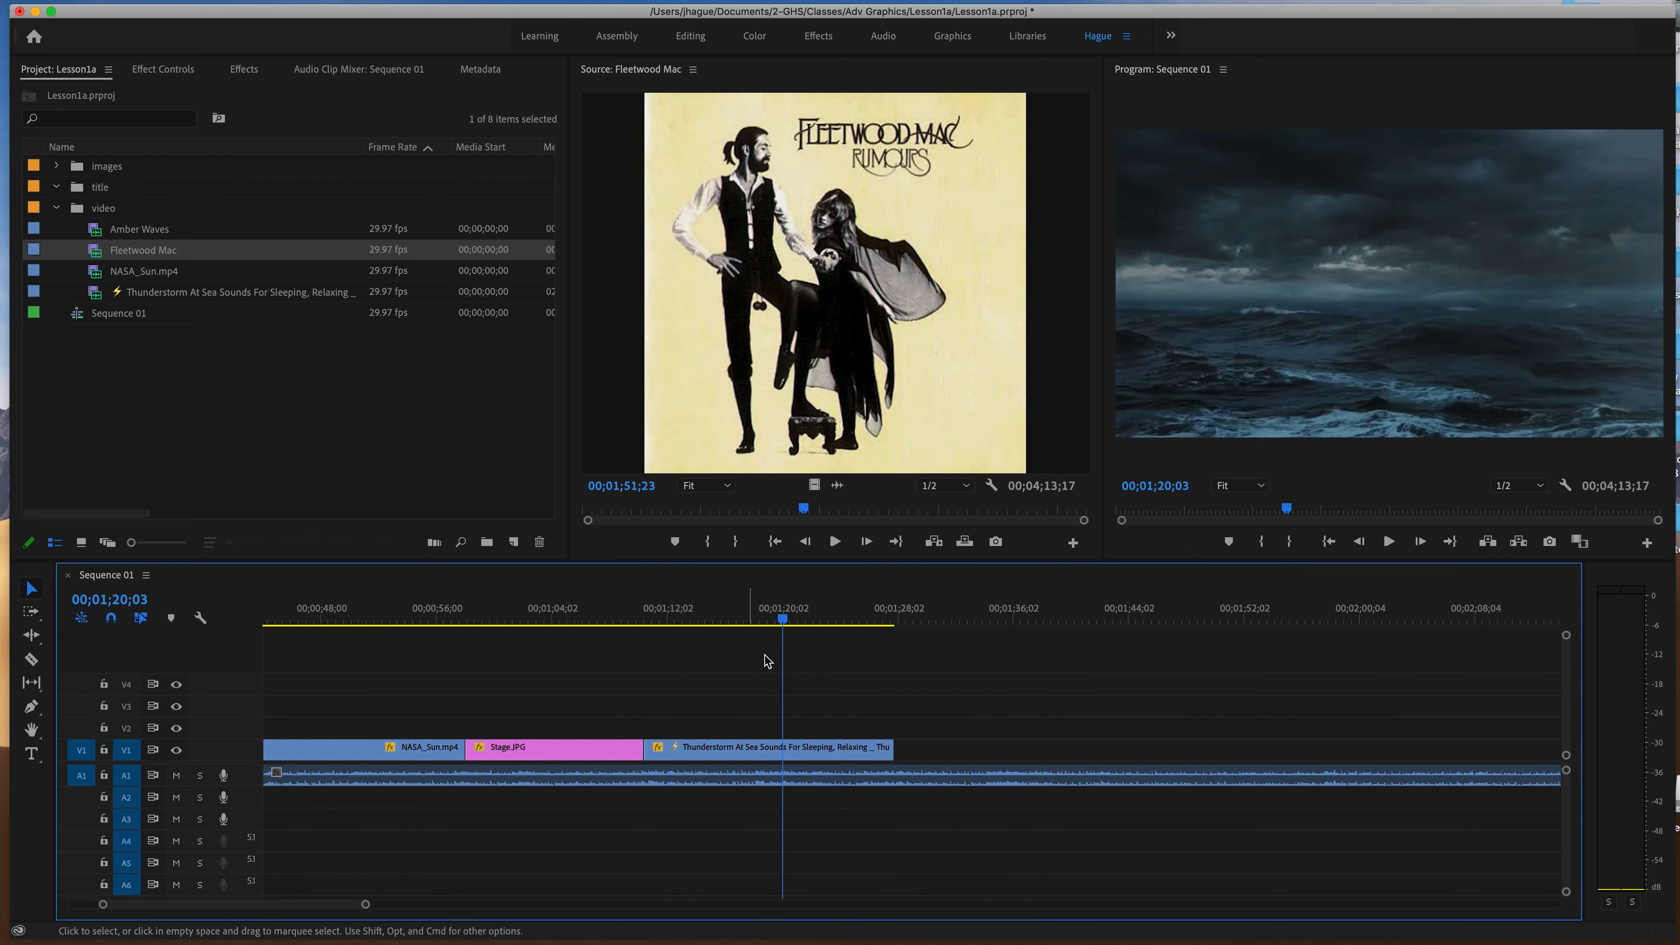
pyautogui.press('c')
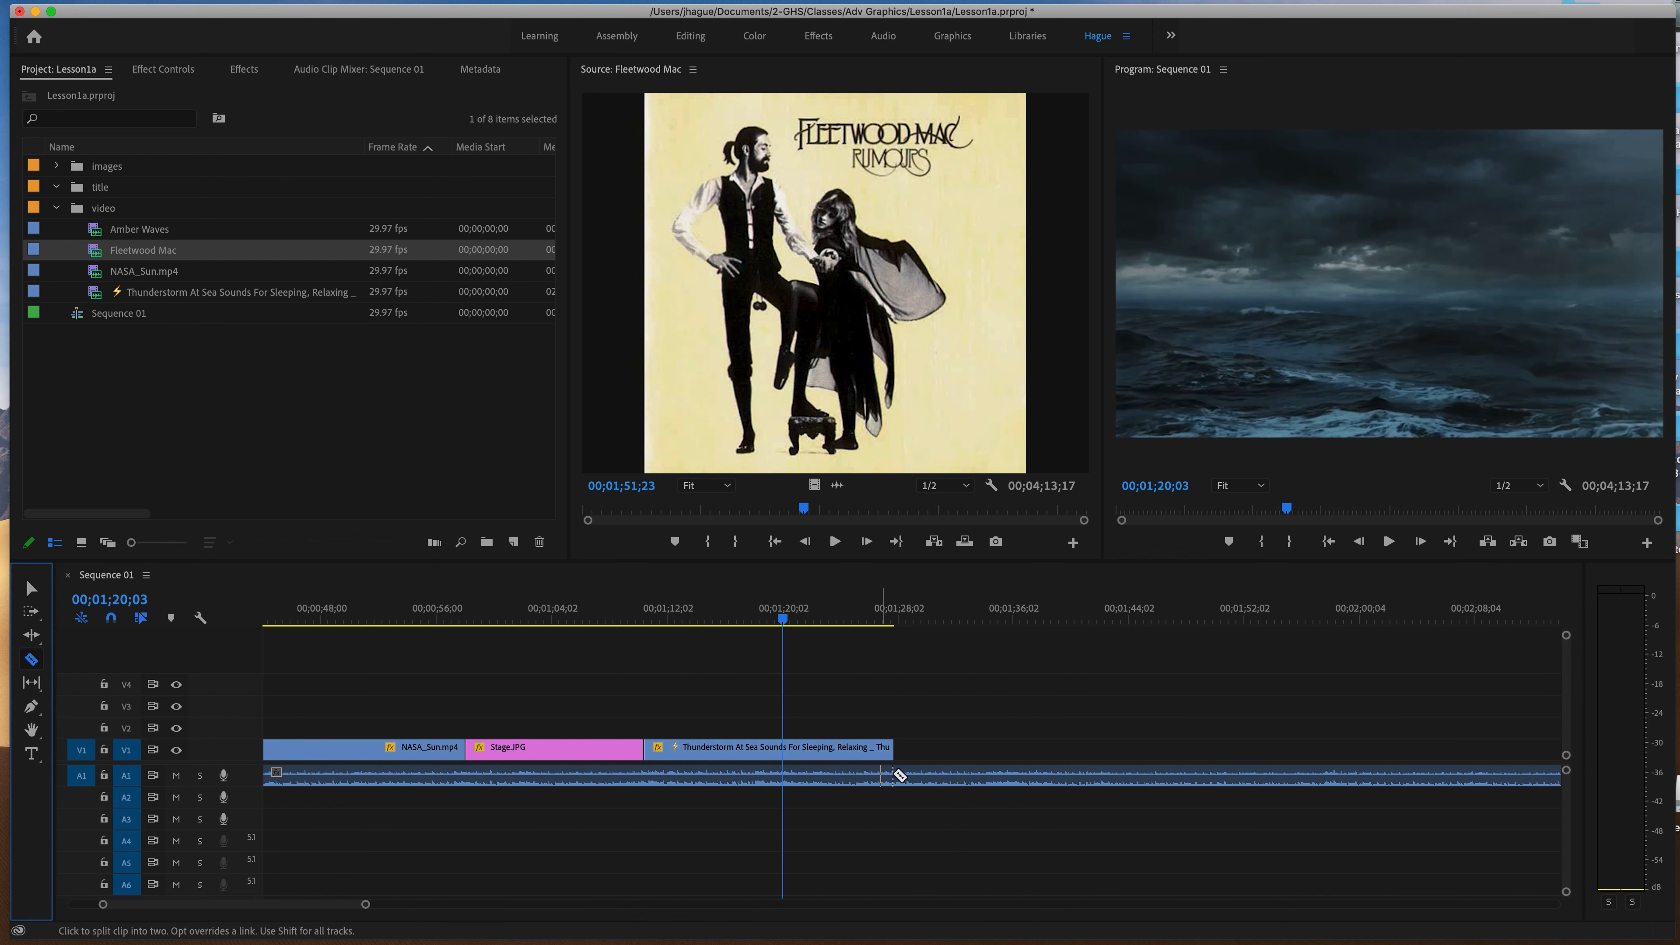
pyautogui.click(899, 773)
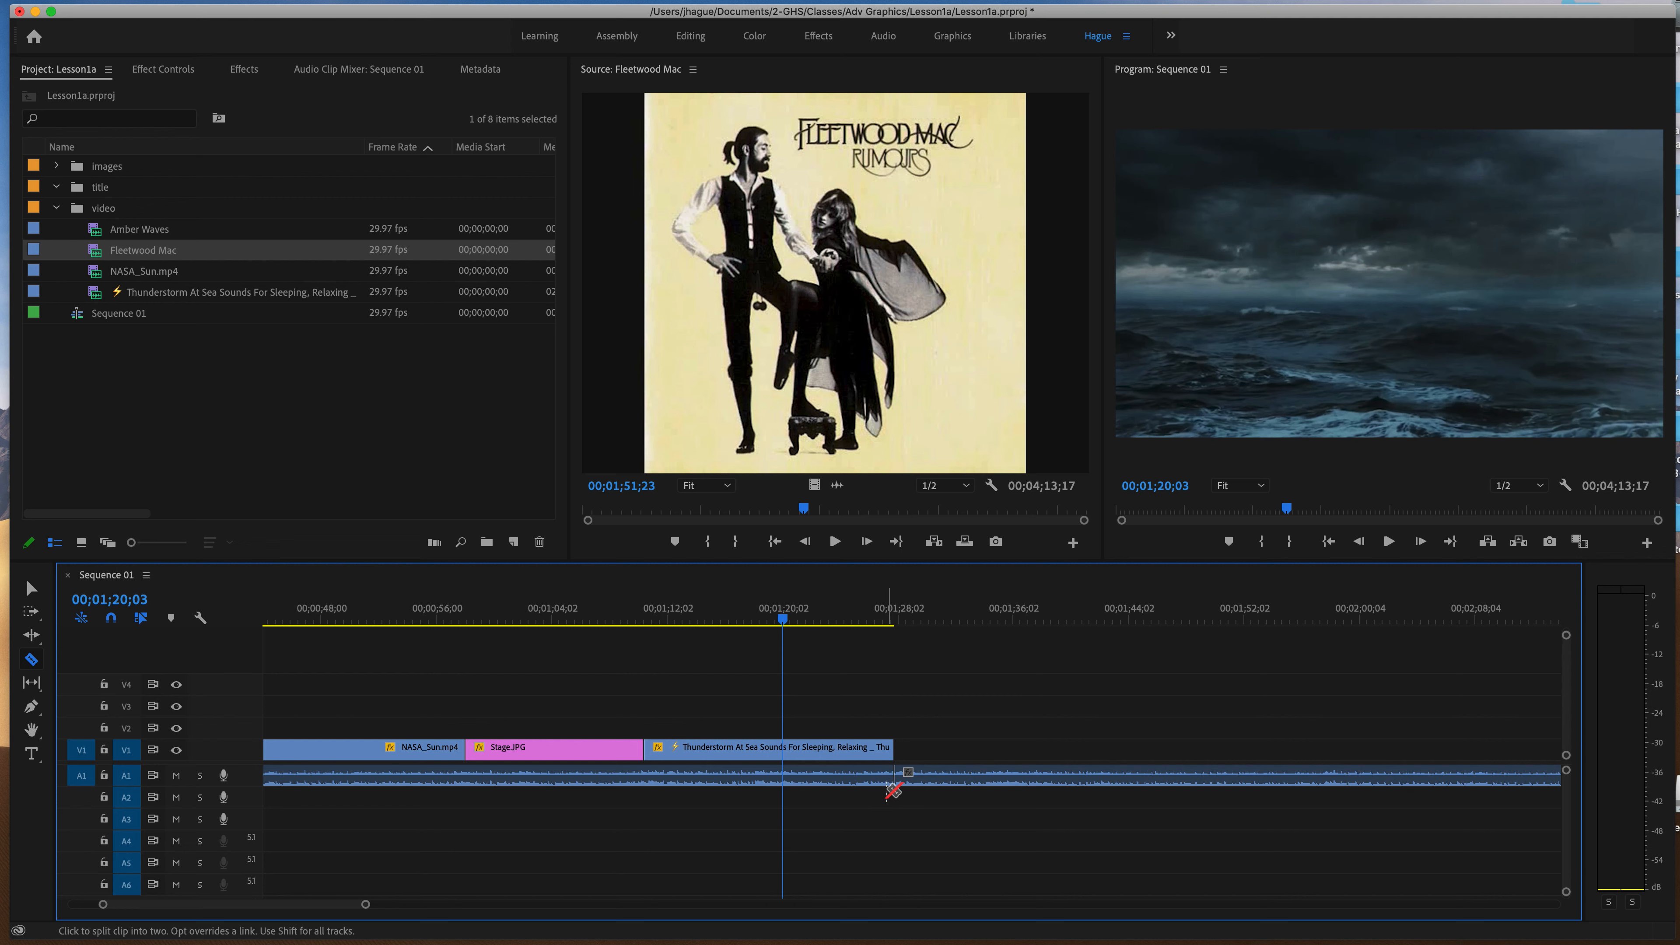
pyautogui.click(32, 589)
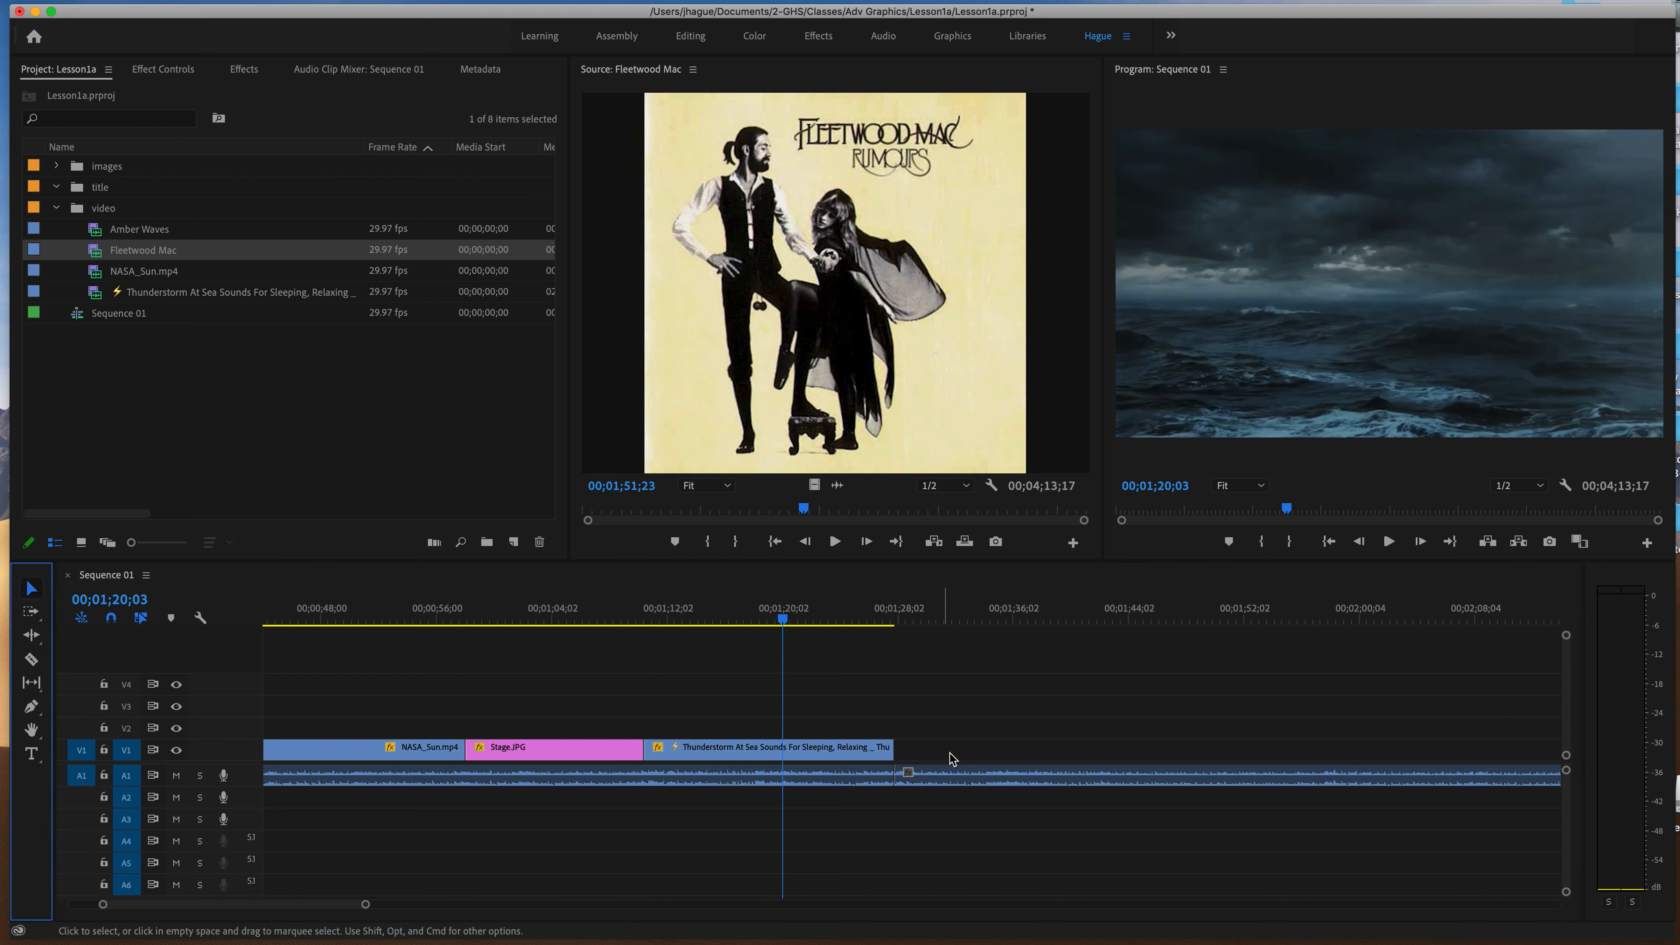
pyautogui.click(971, 777)
pyautogui.press('Delete')
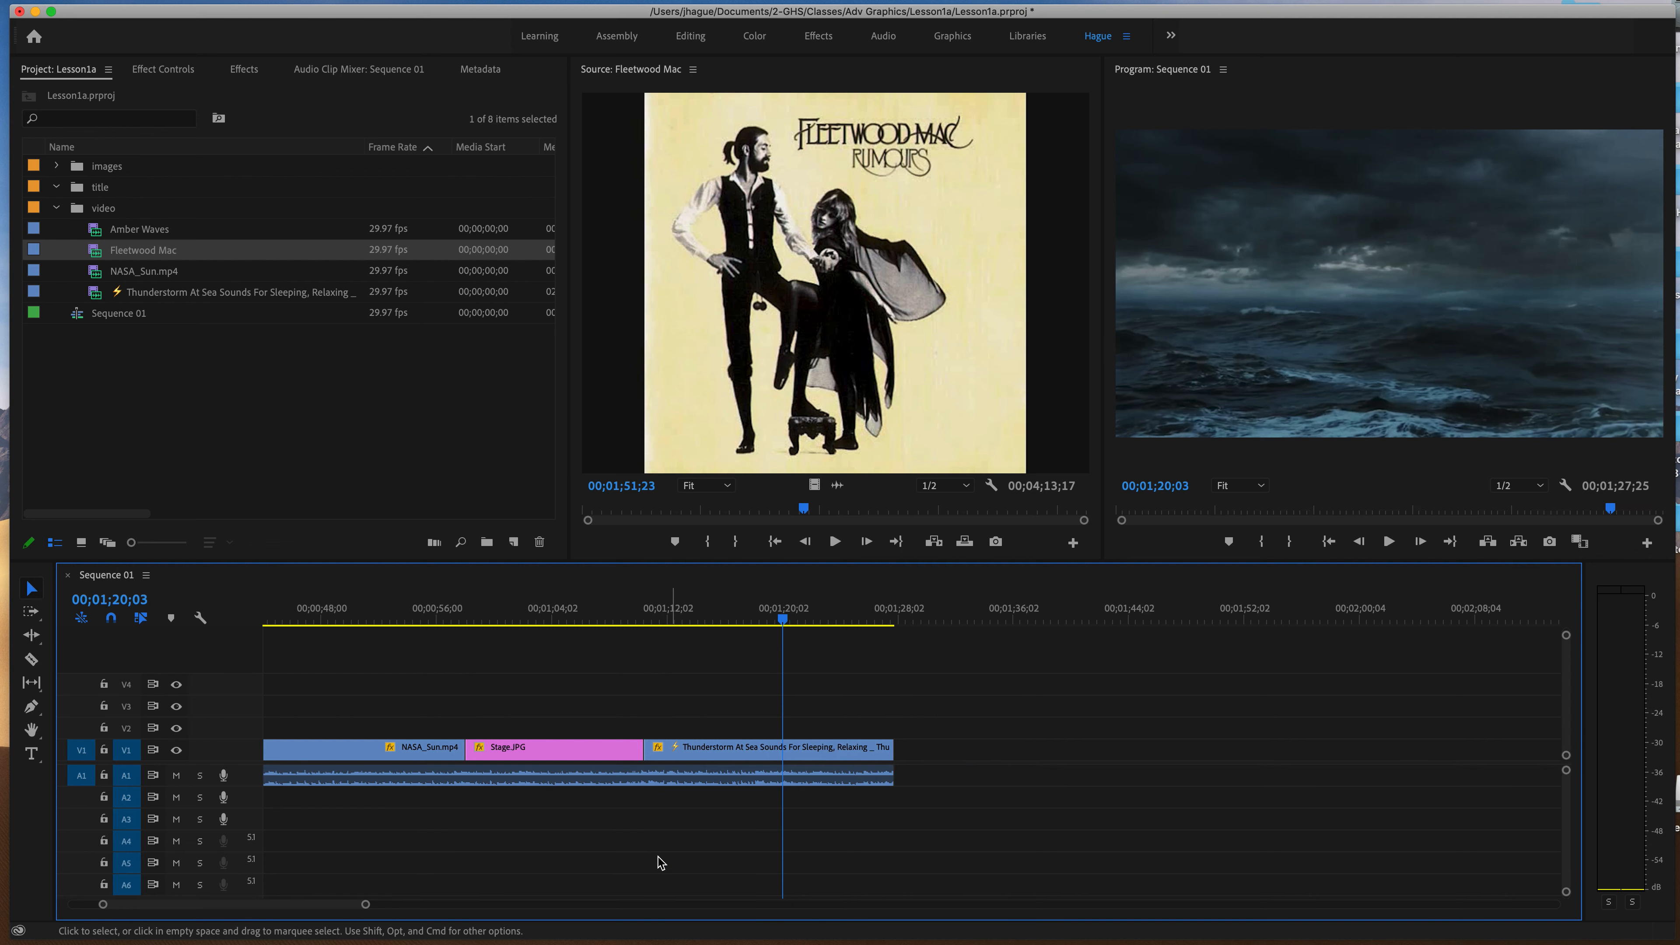
# Bring the whole edited sequence back into view and save the Lesson1a project.
pyautogui.moveTo(315, 905); pyautogui.dragTo(245, 911)
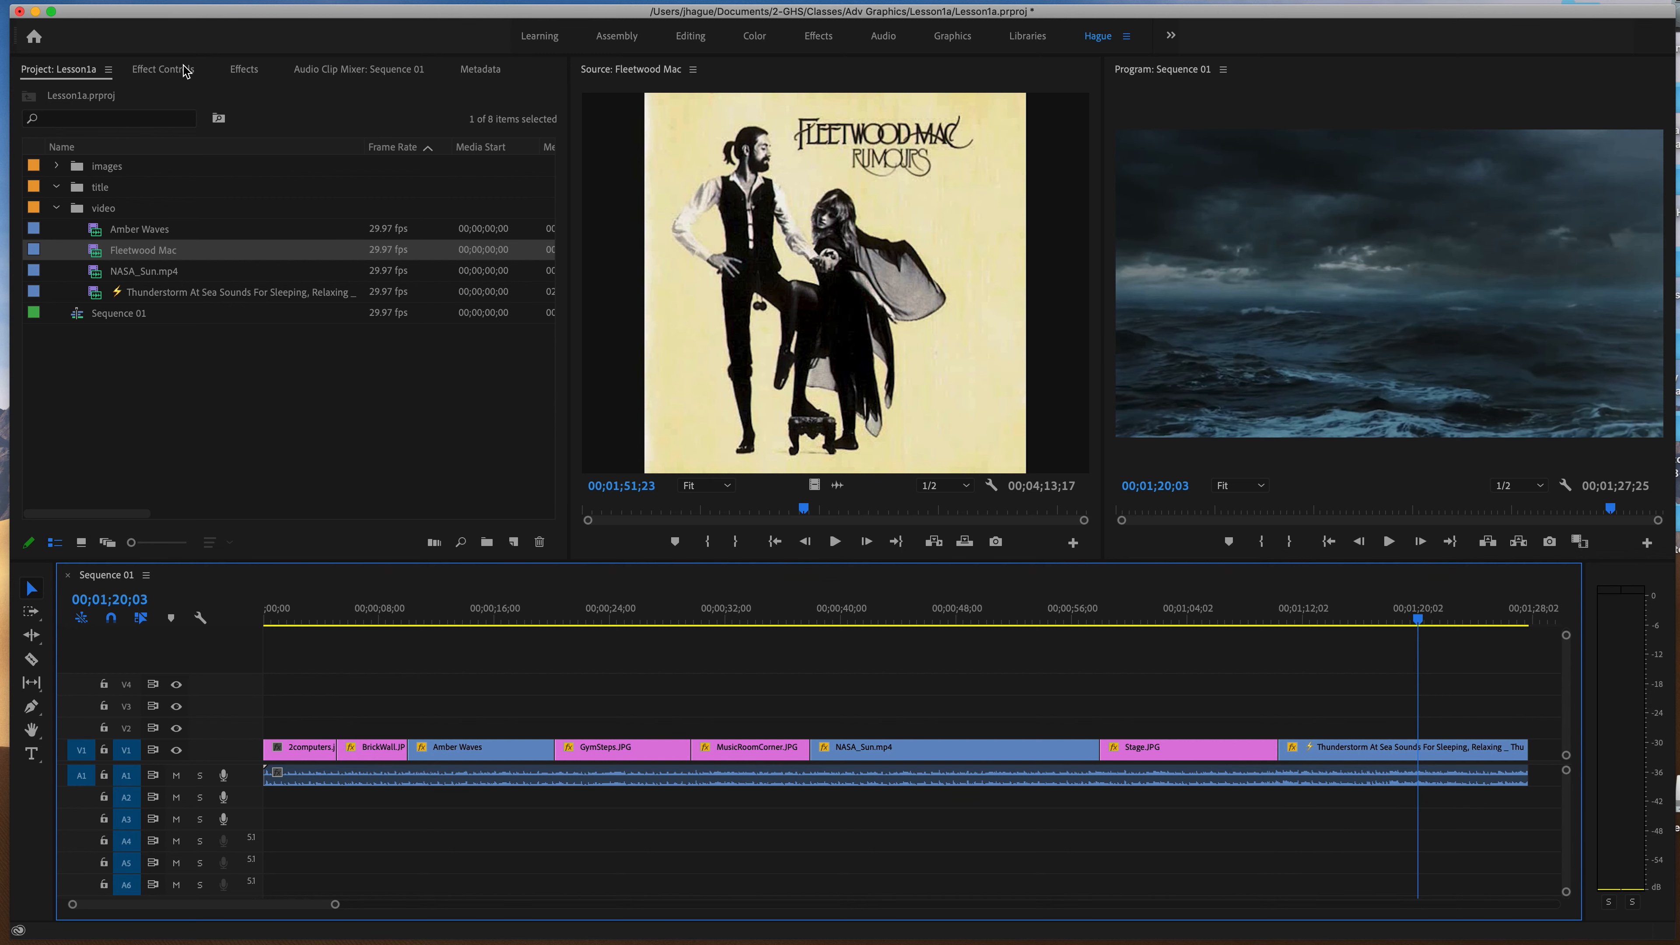
pyautogui.click(101, 0)
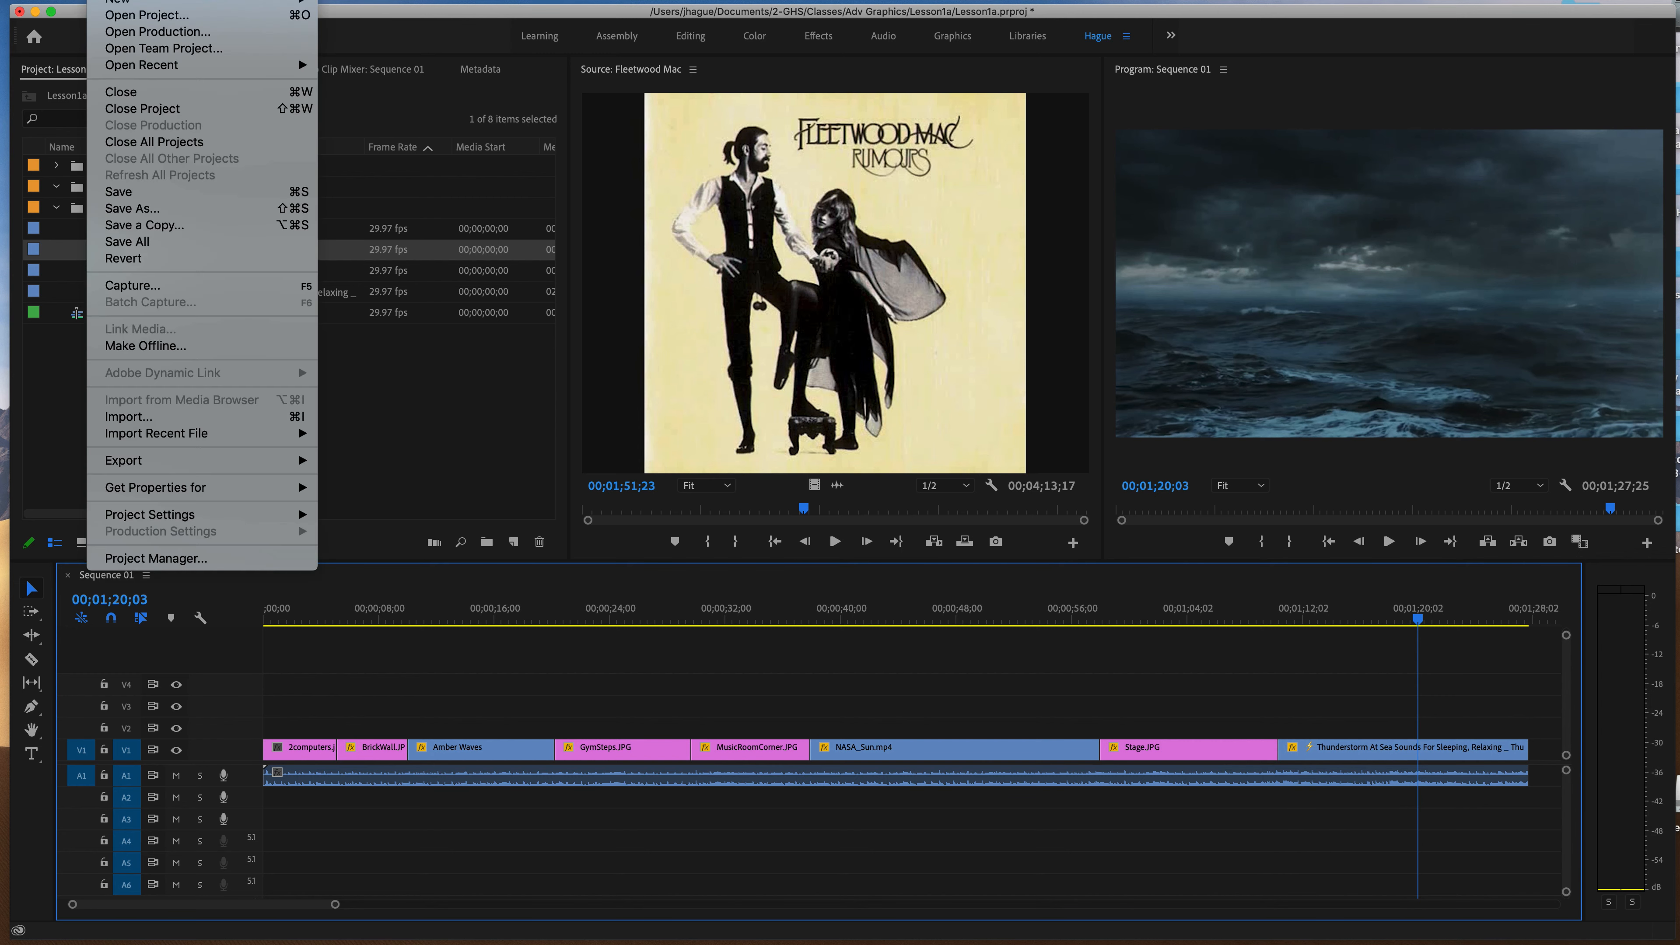
pyautogui.click(134, 198)
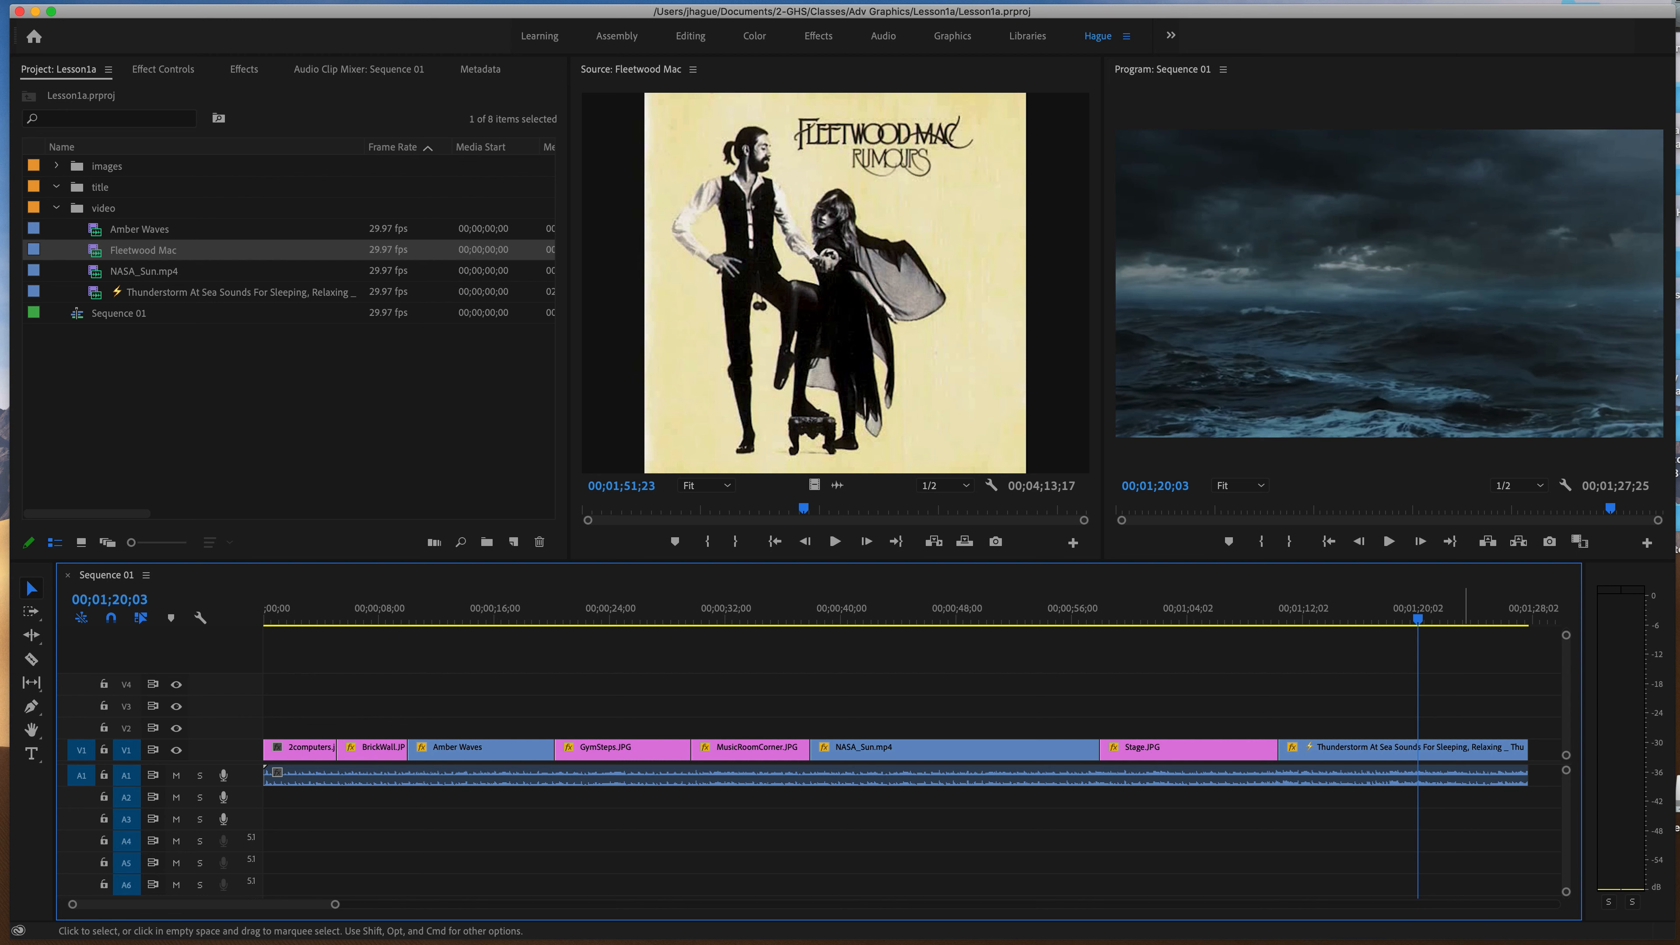
pyautogui.rightClick(1225, 915)
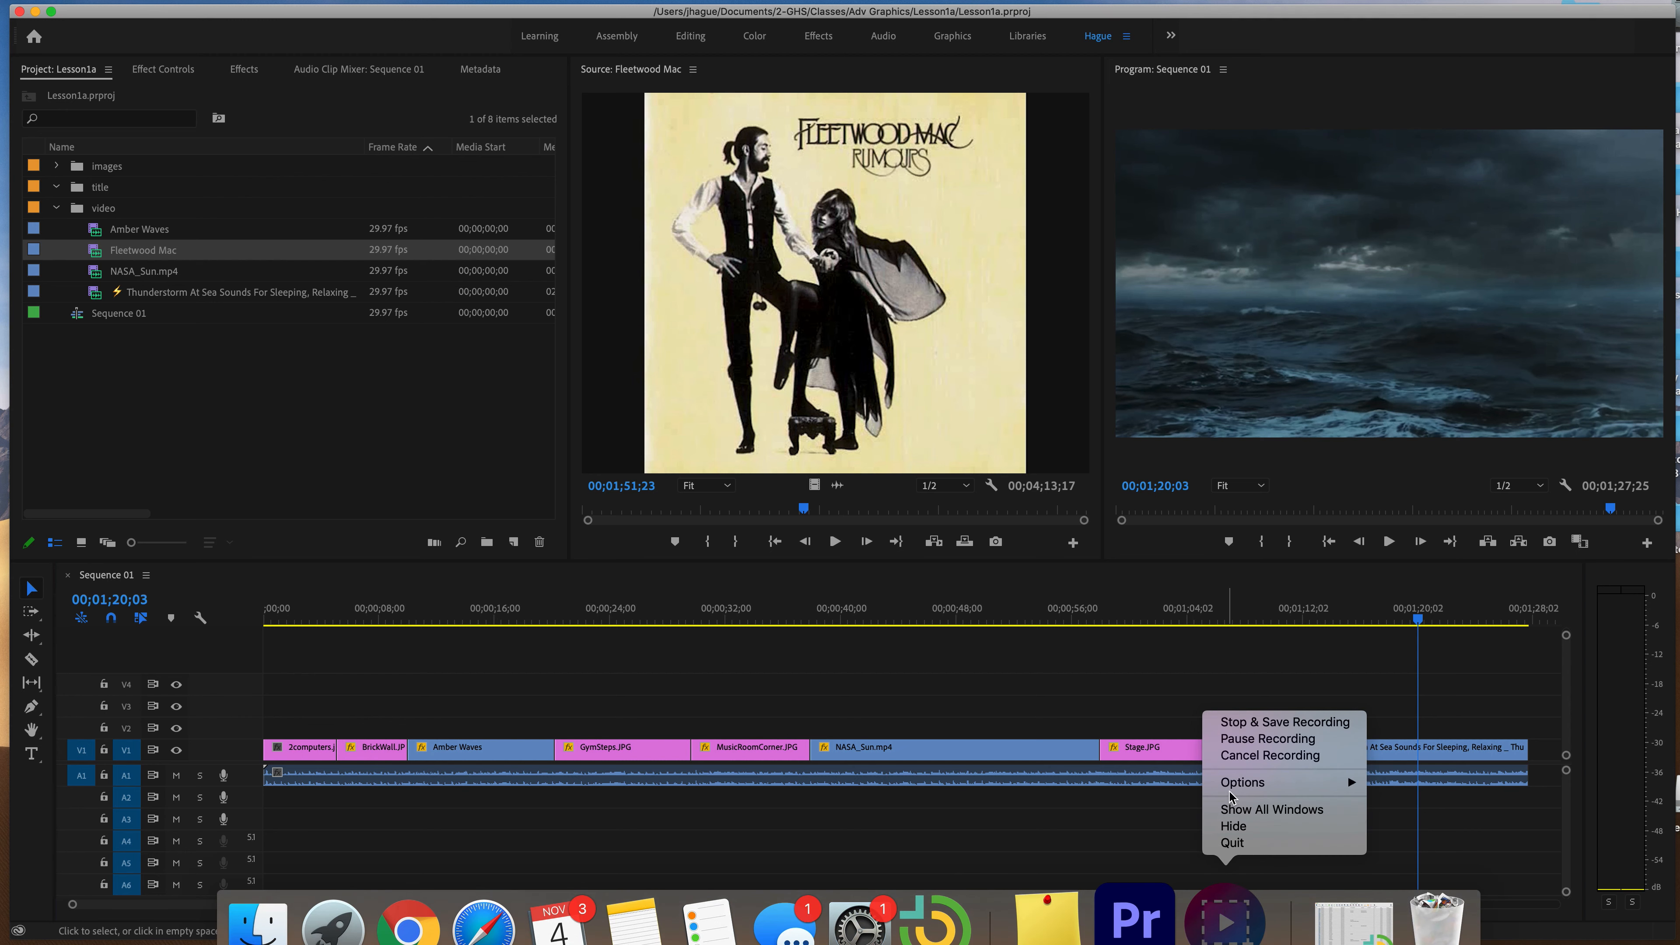